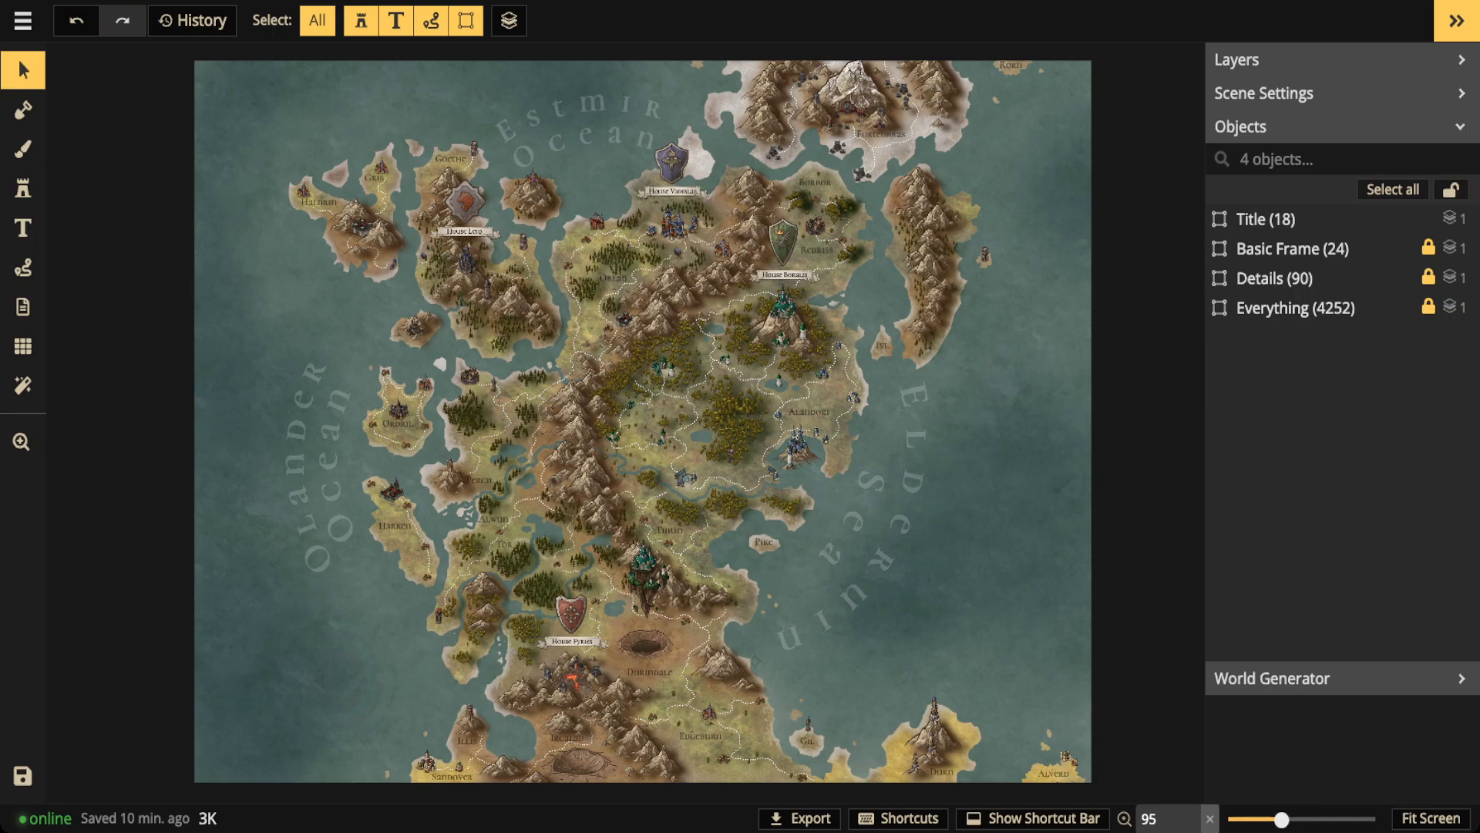
- Enable mask effects for the landmass in the Mask tool's advanced settings
left_click(23, 109)
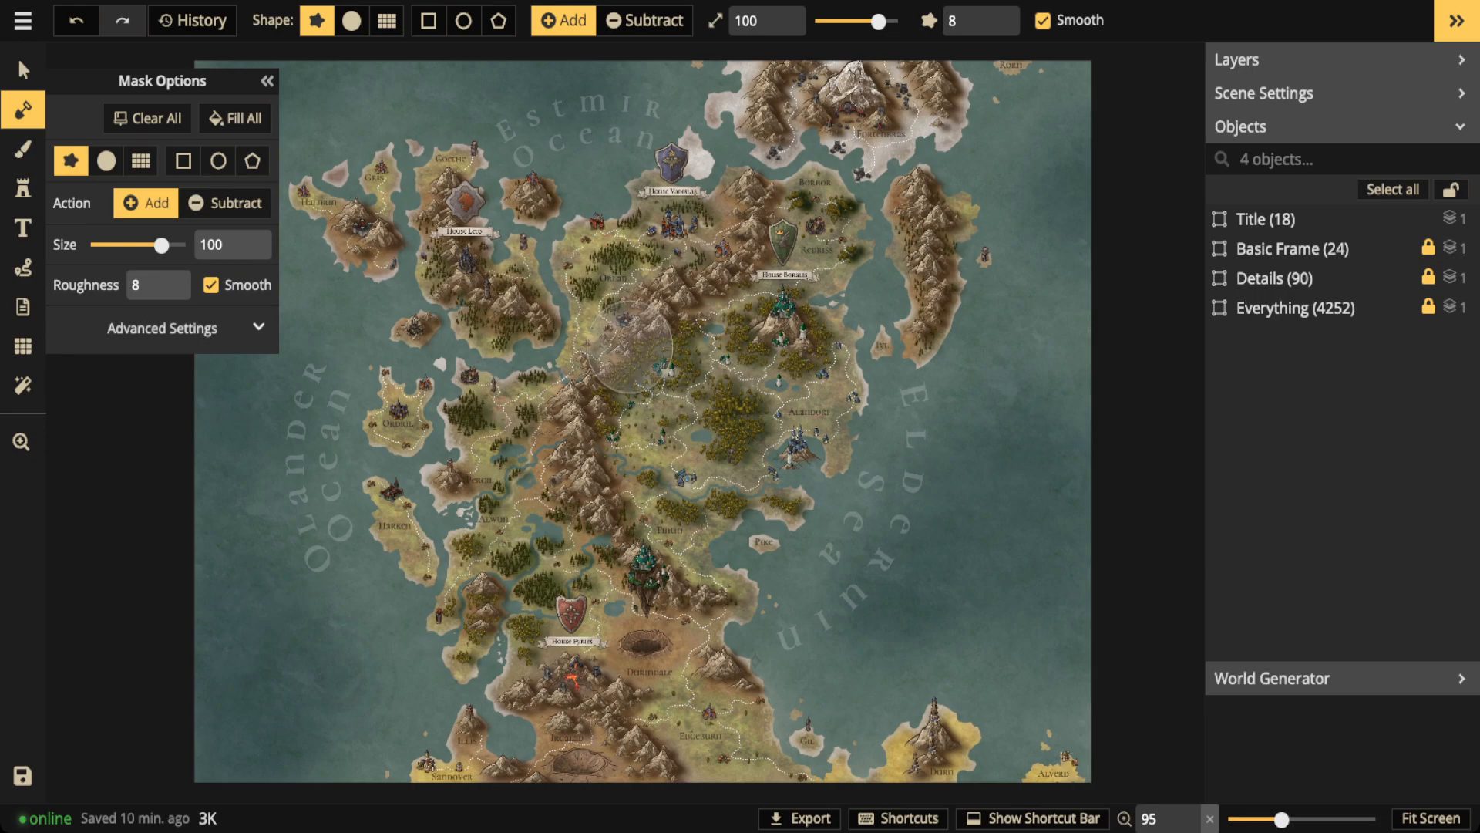
left_click(162, 329)
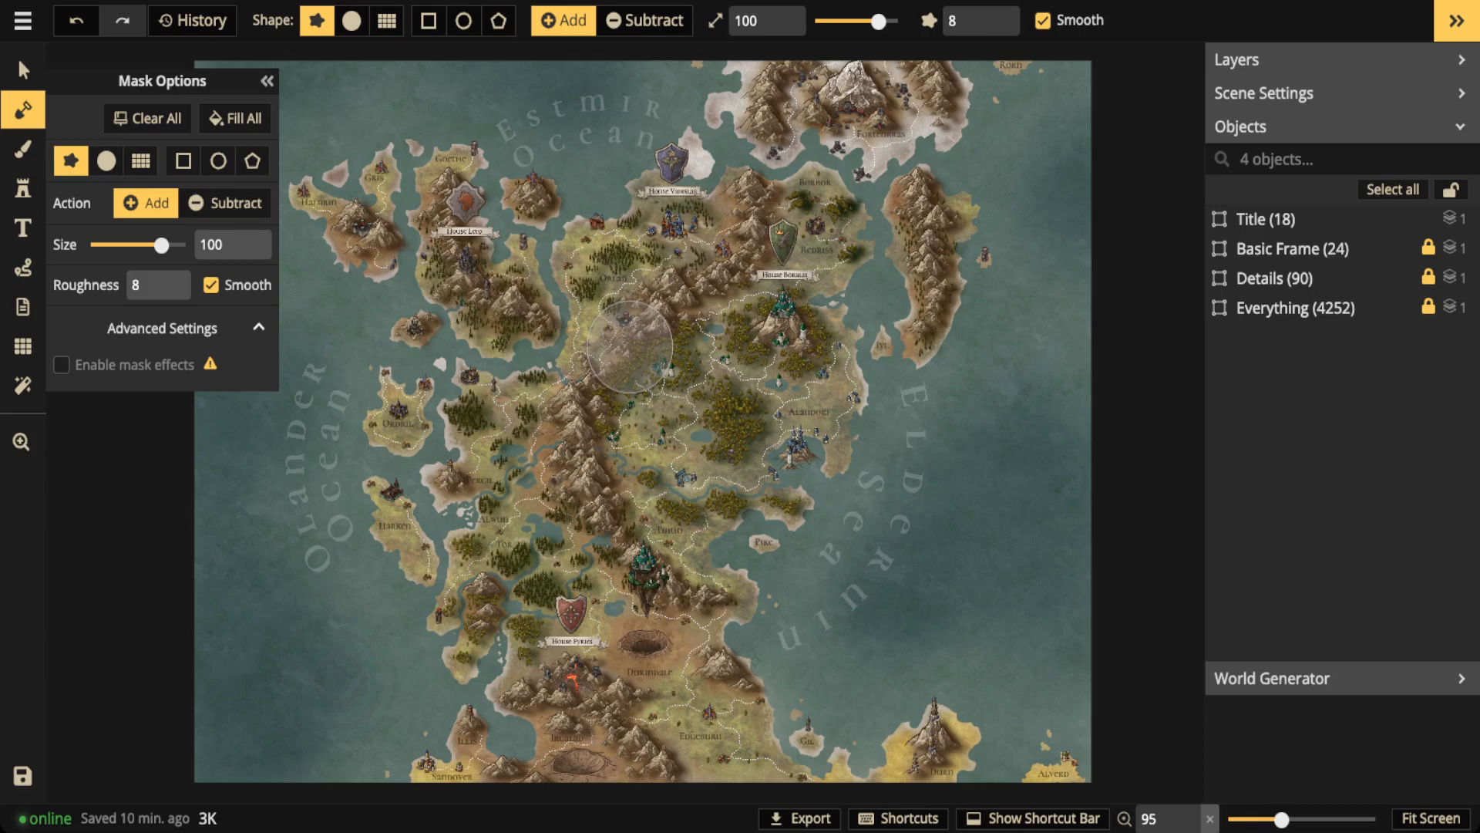
left_click(62, 365)
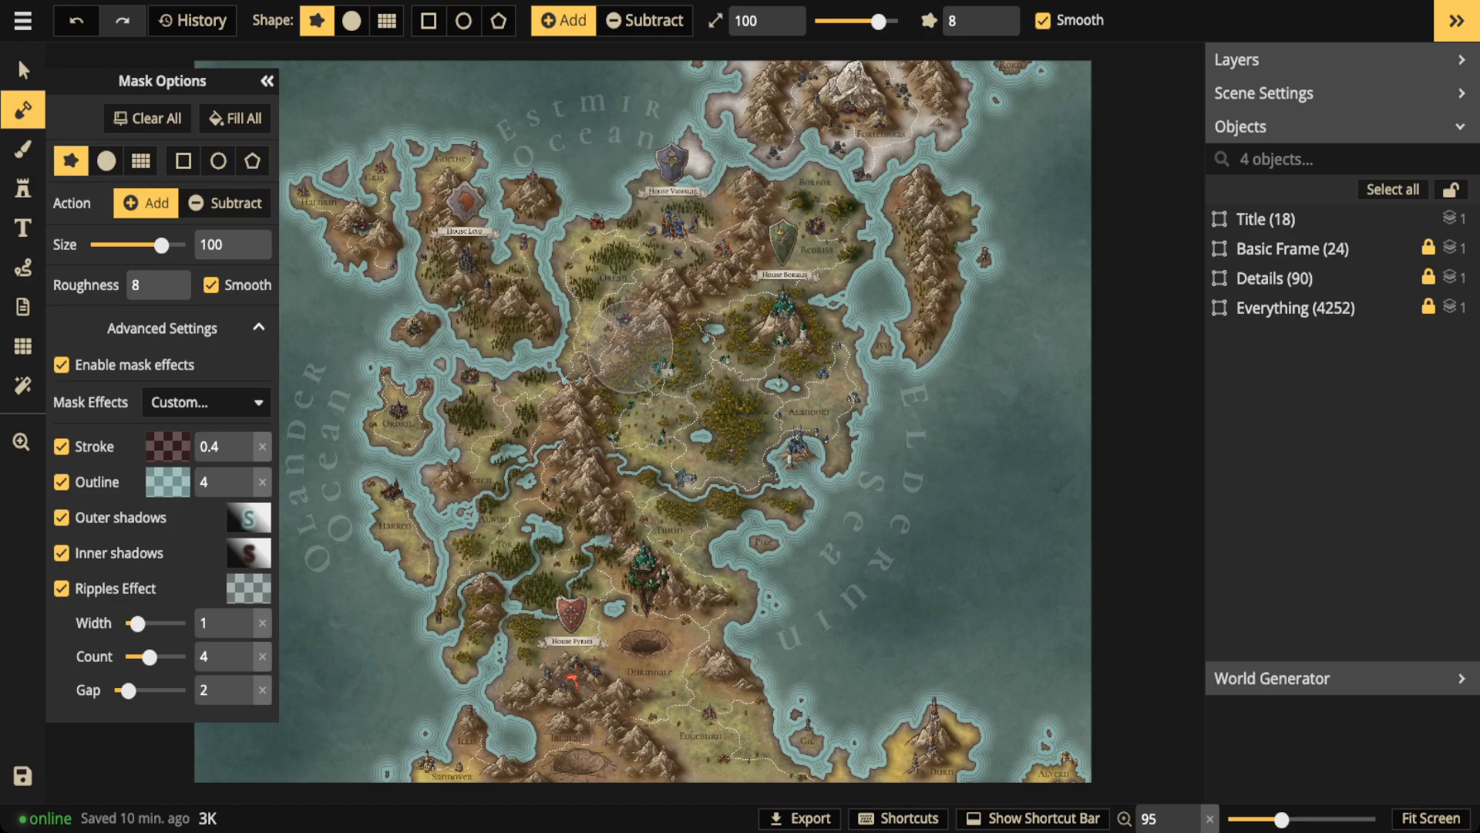
left_click(267, 81)
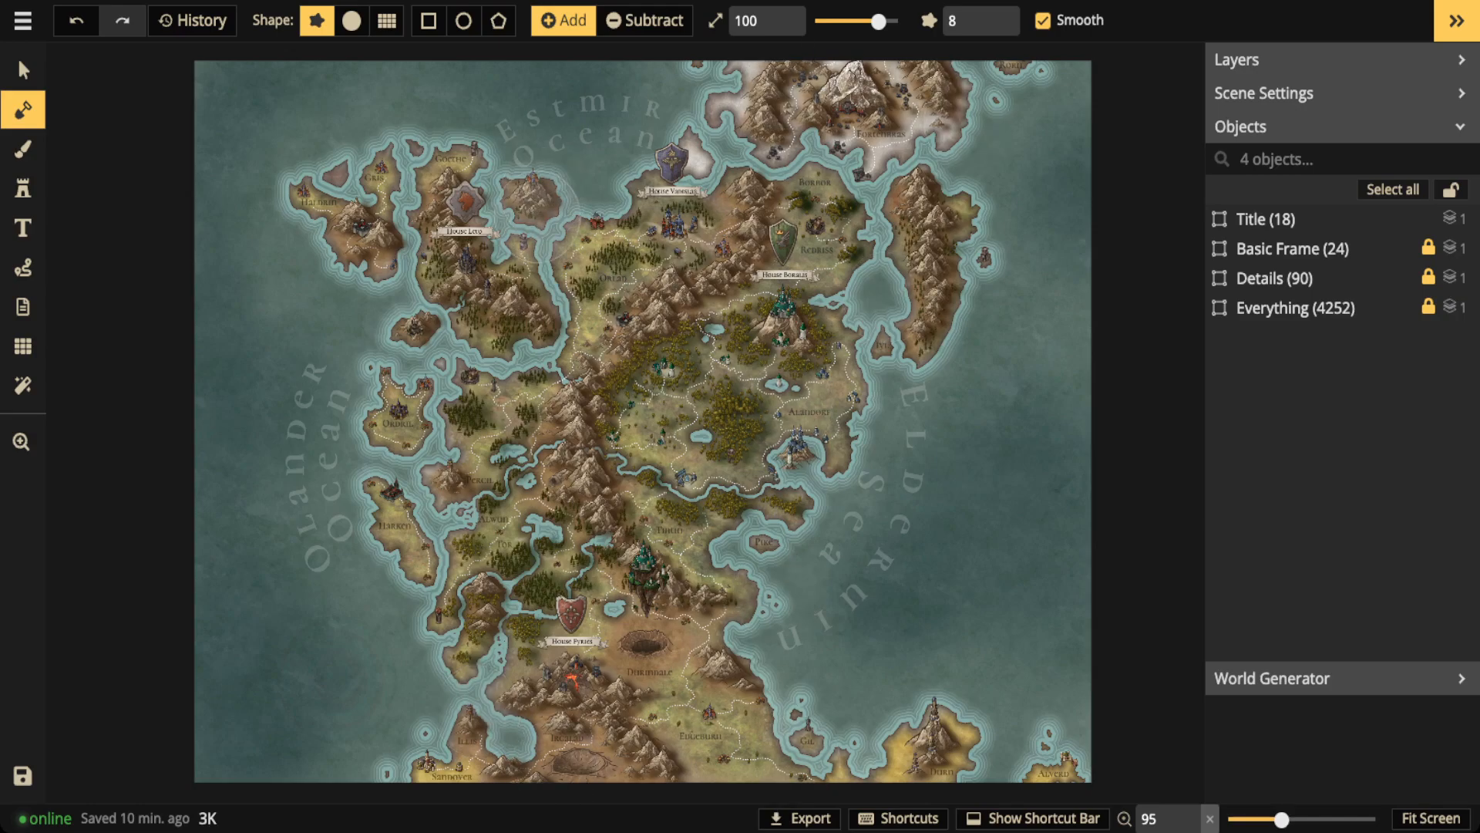
- Examine the stroke, outline, shadow and ripple effects along the western coastline around Ordril and House Leto
left_click(23, 111)
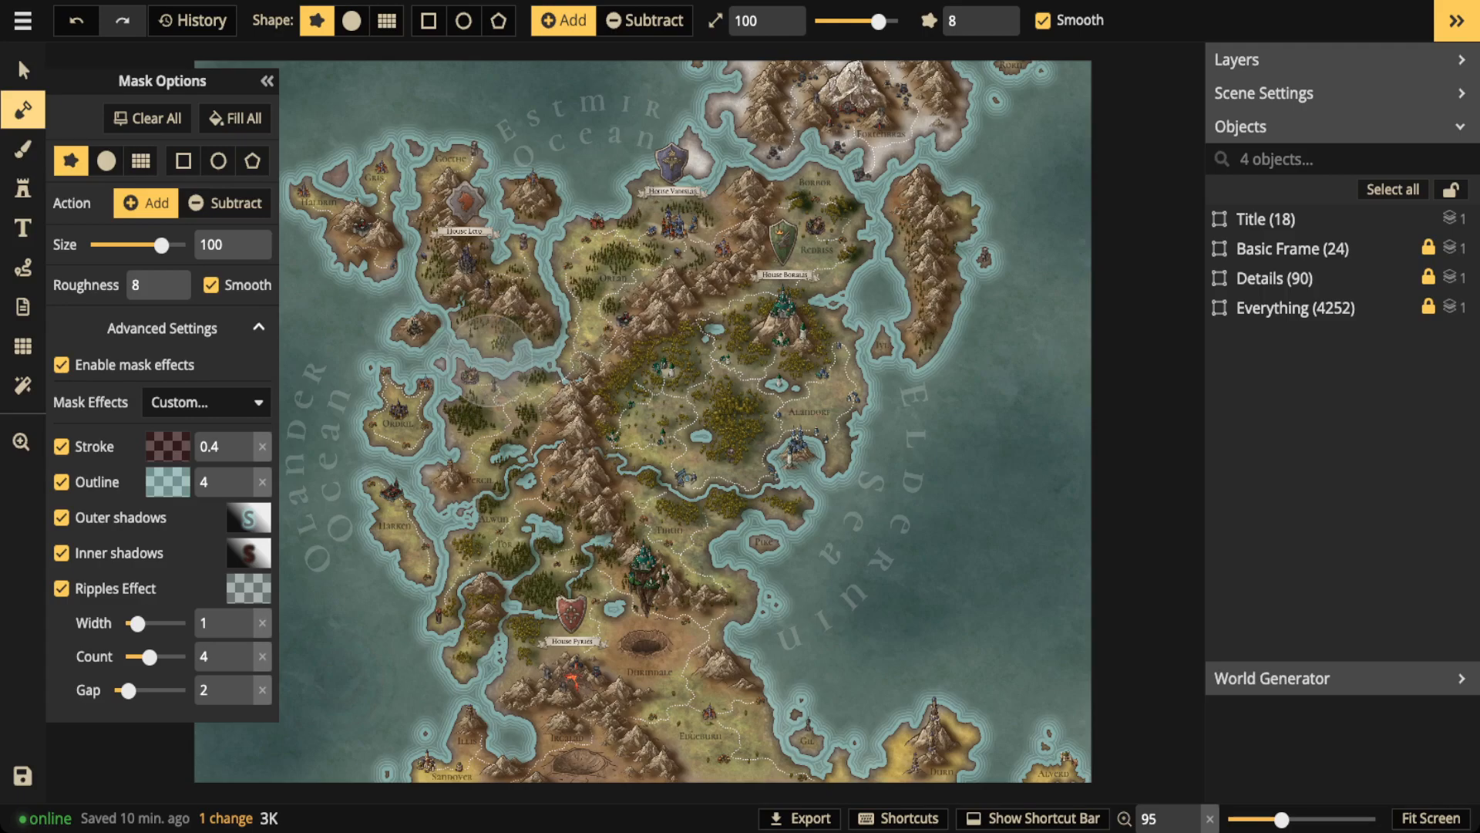
scroll(510, 347, "up", 2)
scroll(506, 358, "up", 6)
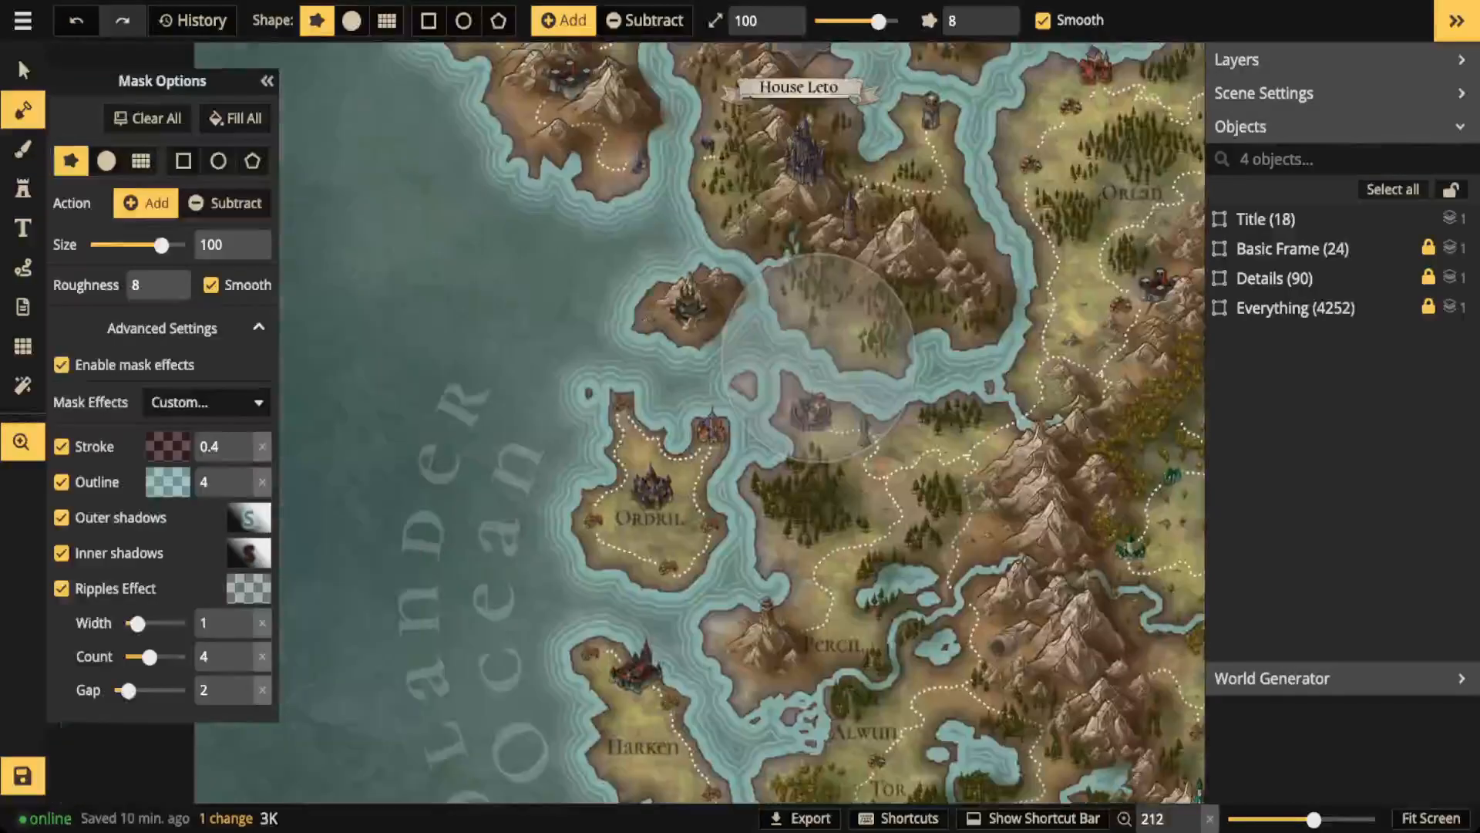
left_click_drag(626, 352, 791, 350)
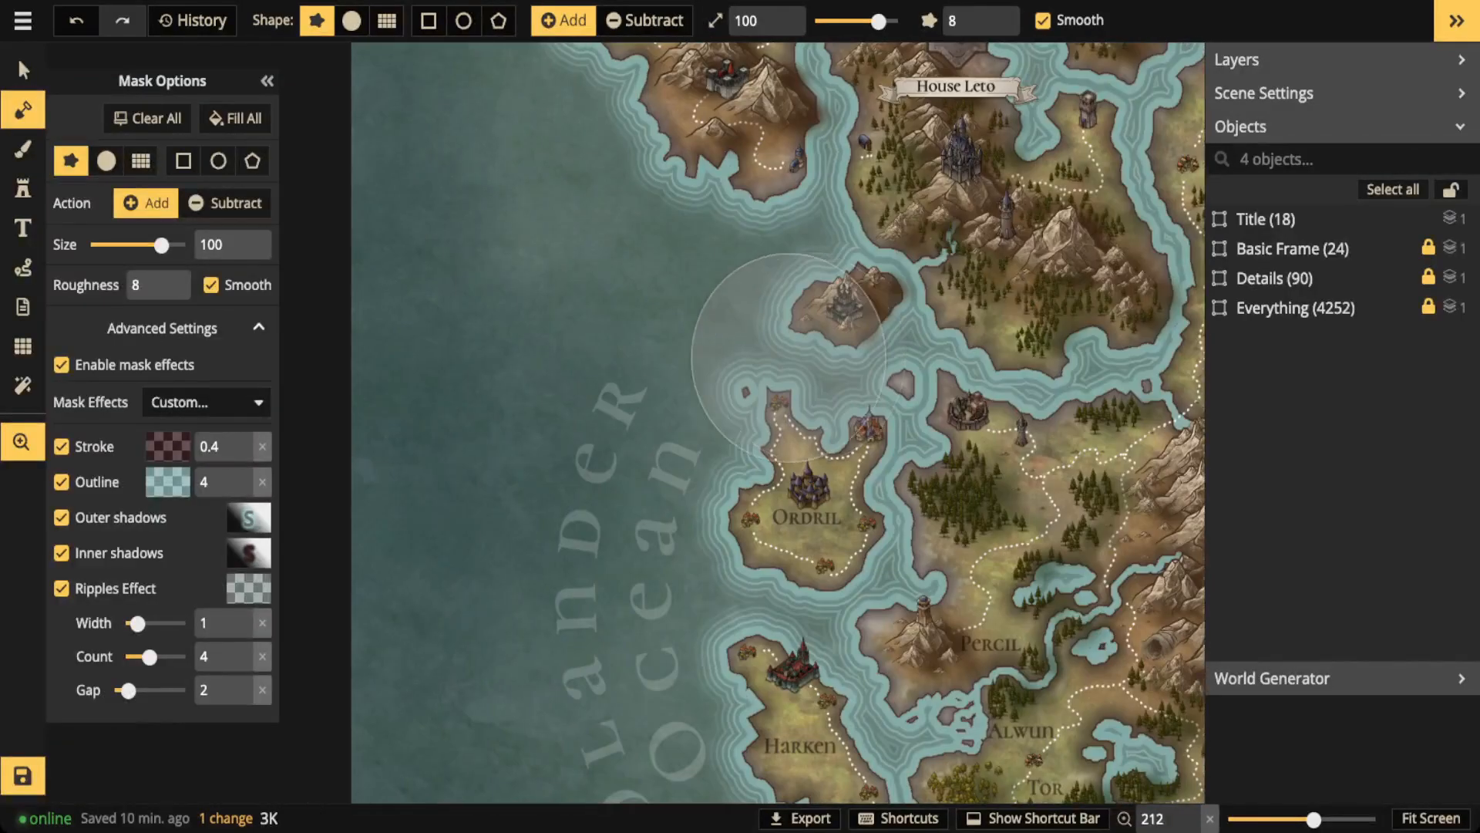
left_click_drag(614, 364, 717, 363)
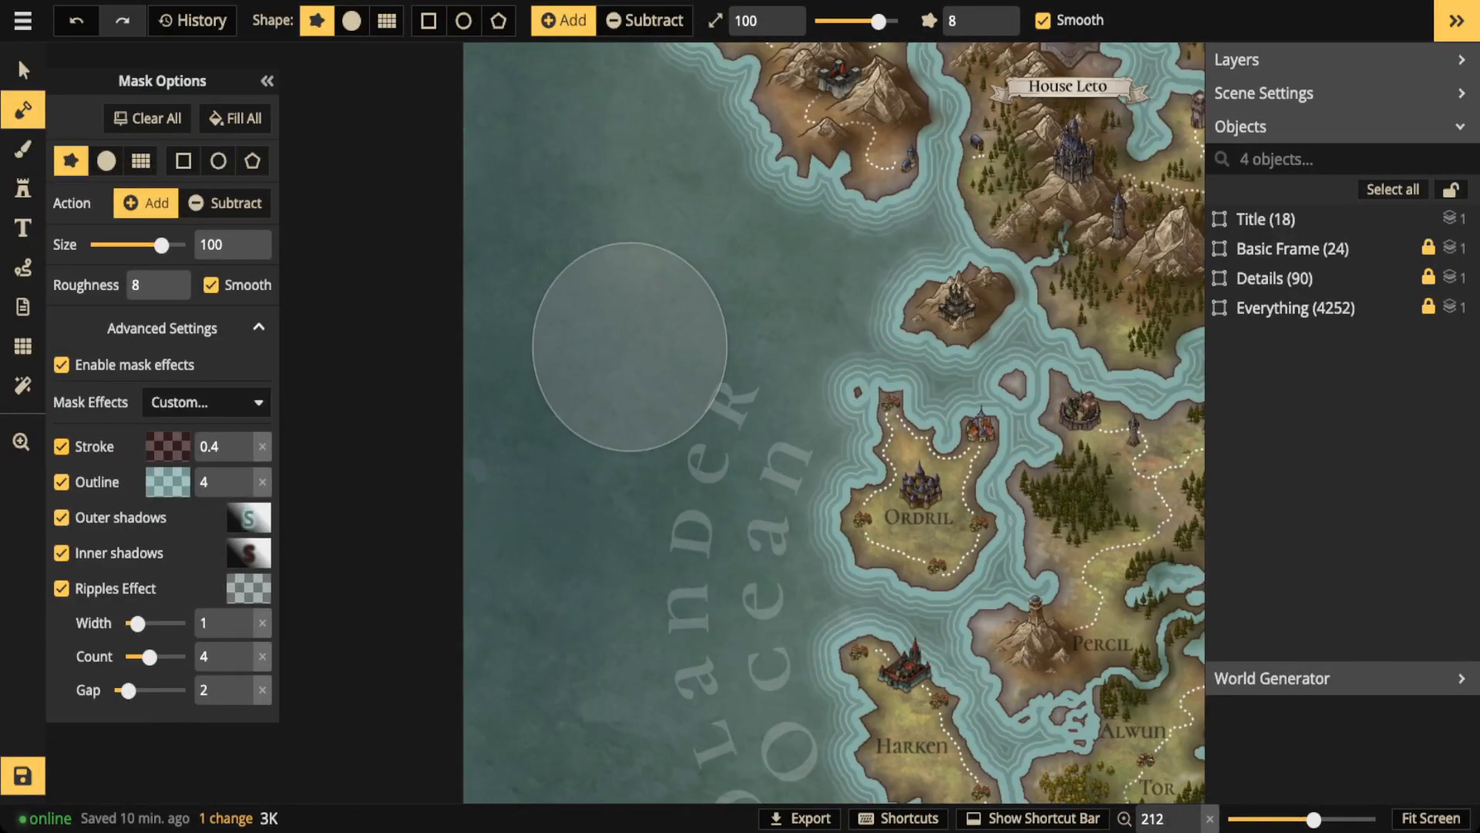
scroll(687, 455, "down", 2)
left_click_drag(906, 478, 591, 520)
scroll(655, 470, "down", 1)
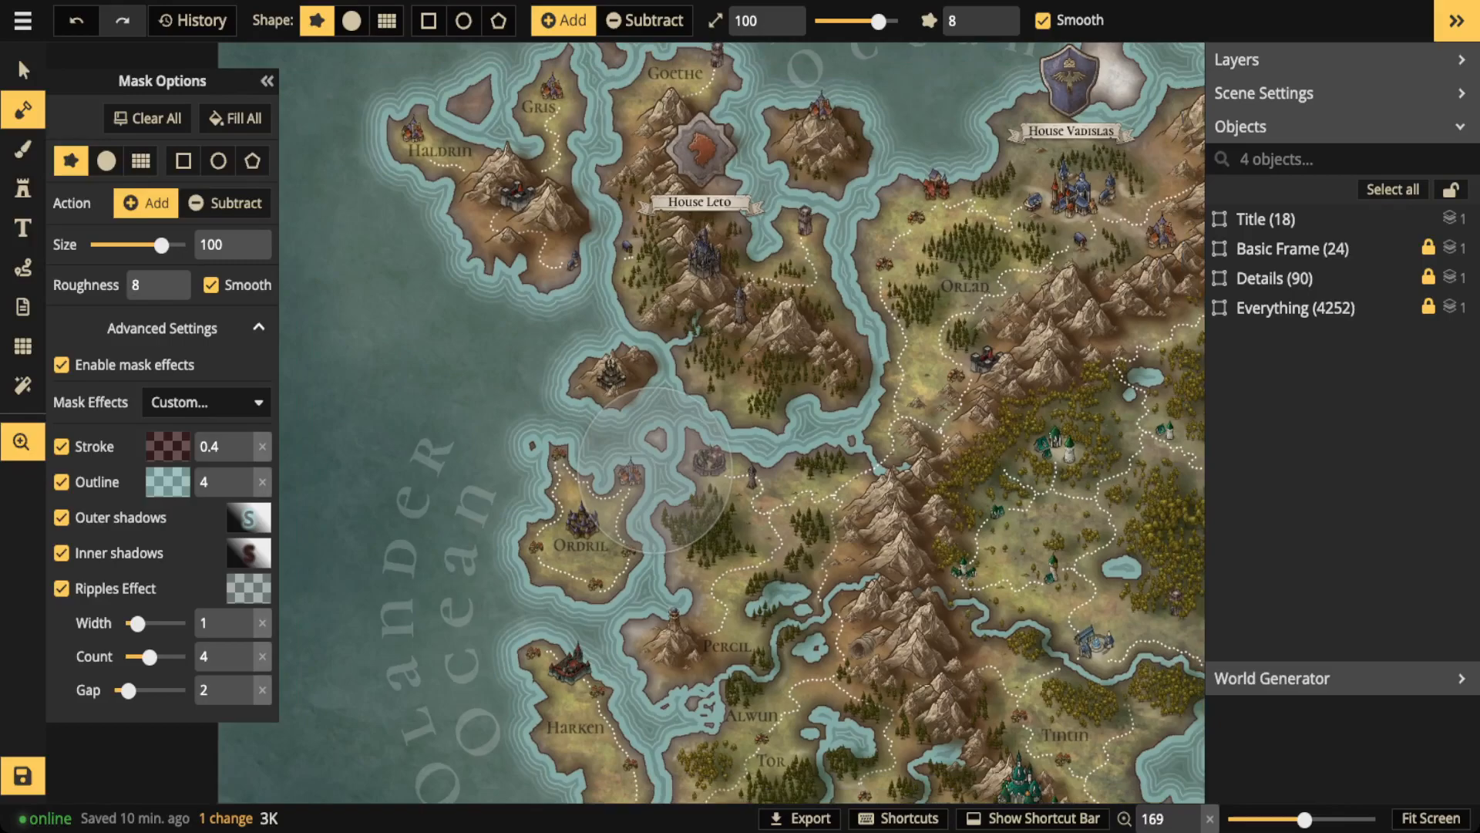
left_click_drag(684, 450, 651, 450)
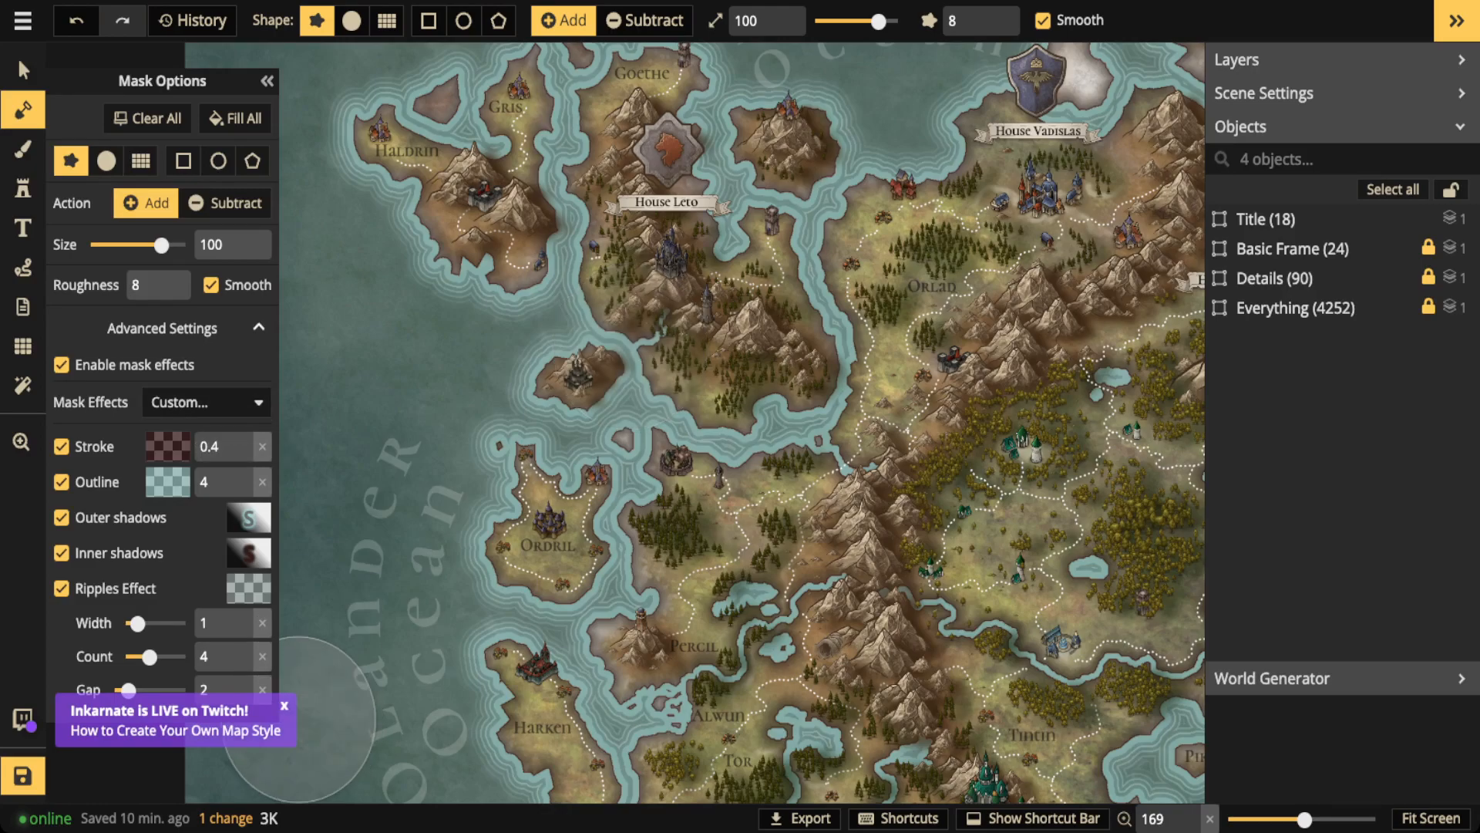
- Dismiss the live-stream notice and turn off the mask's stroke, outline, outer shadows and inner shadows
left_click(285, 706)
left_click(62, 482)
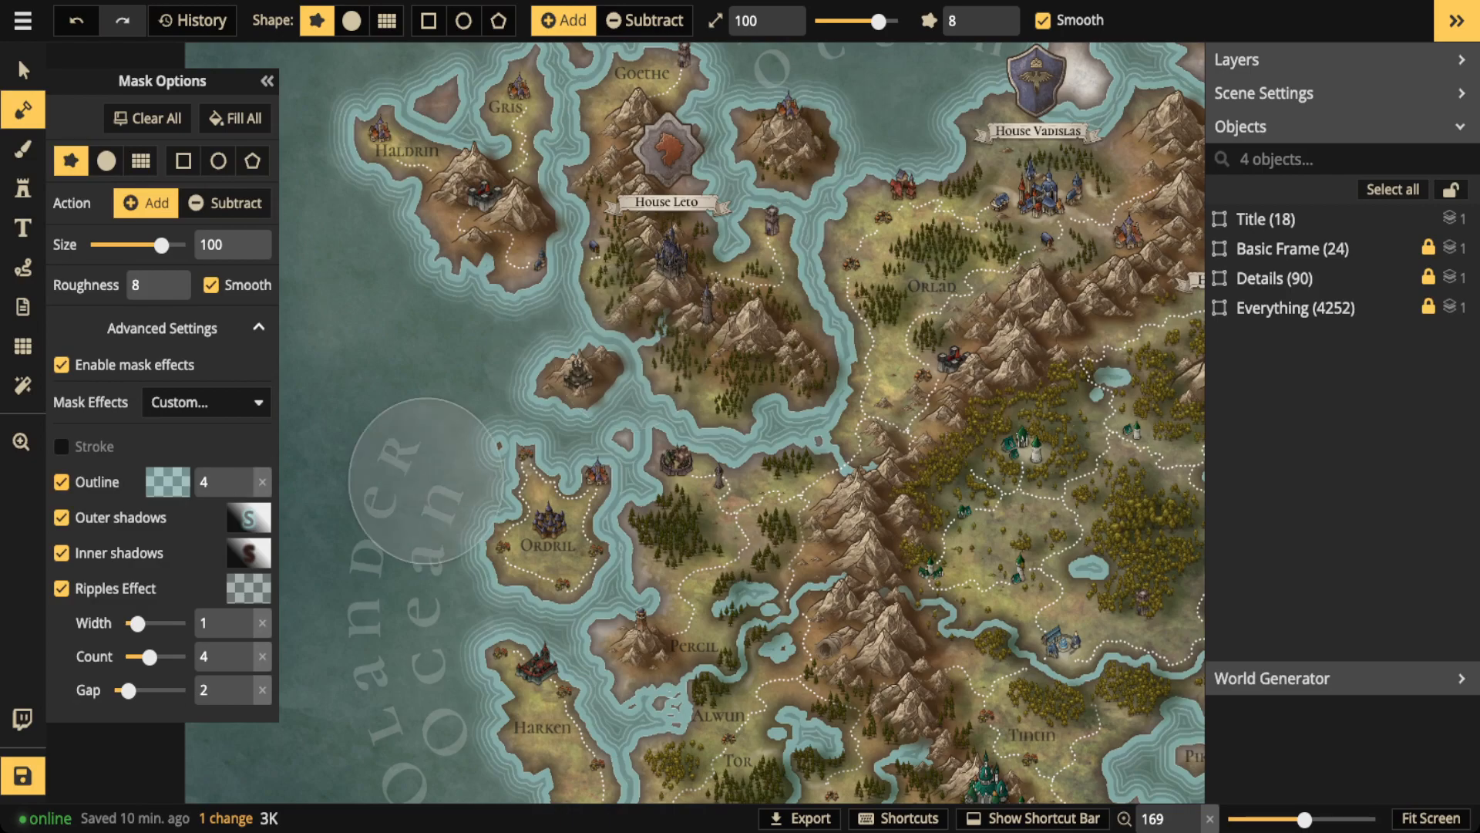
scroll(544, 477, "up", 5)
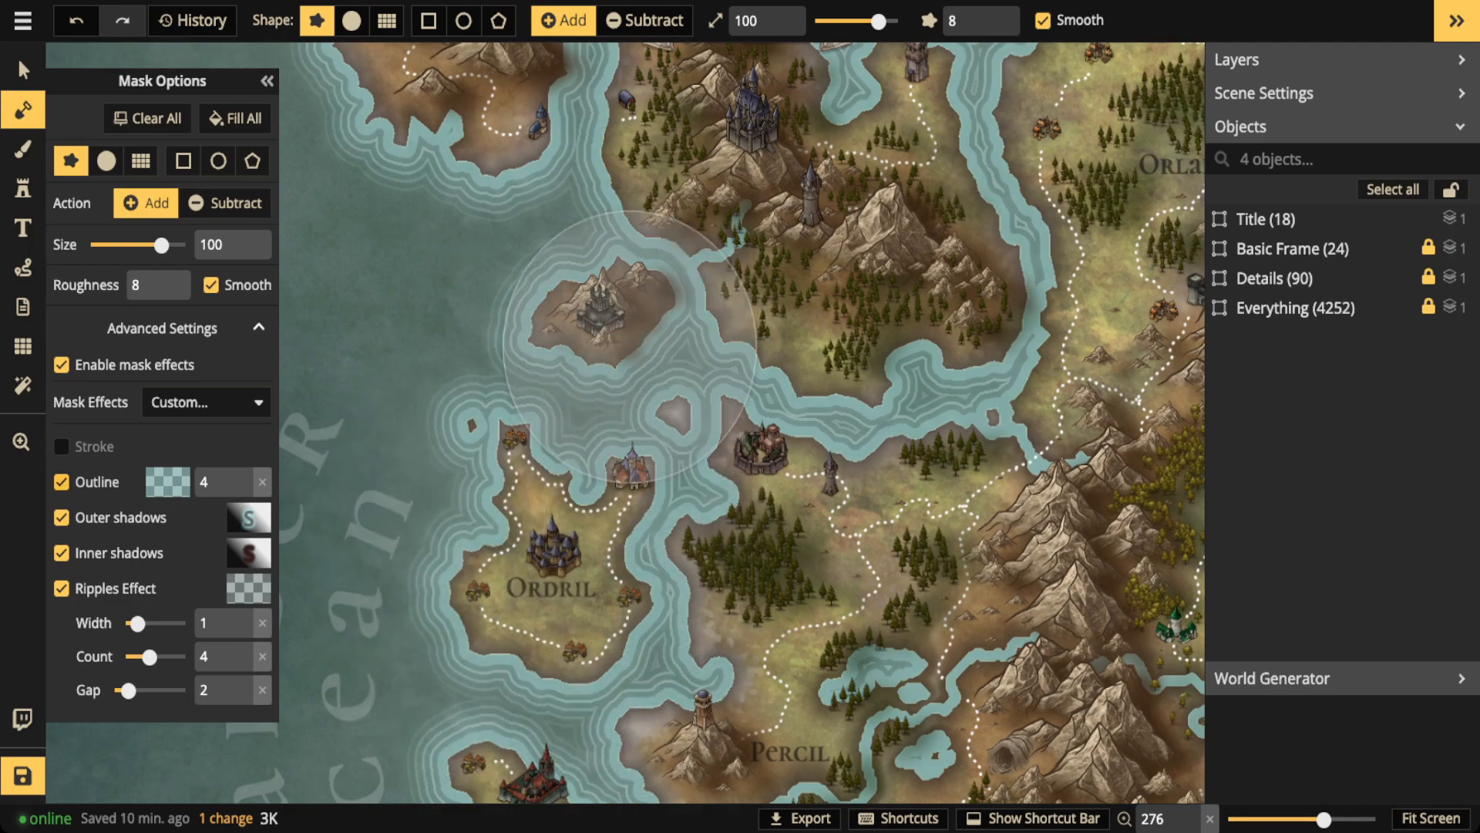
left_click(61, 482)
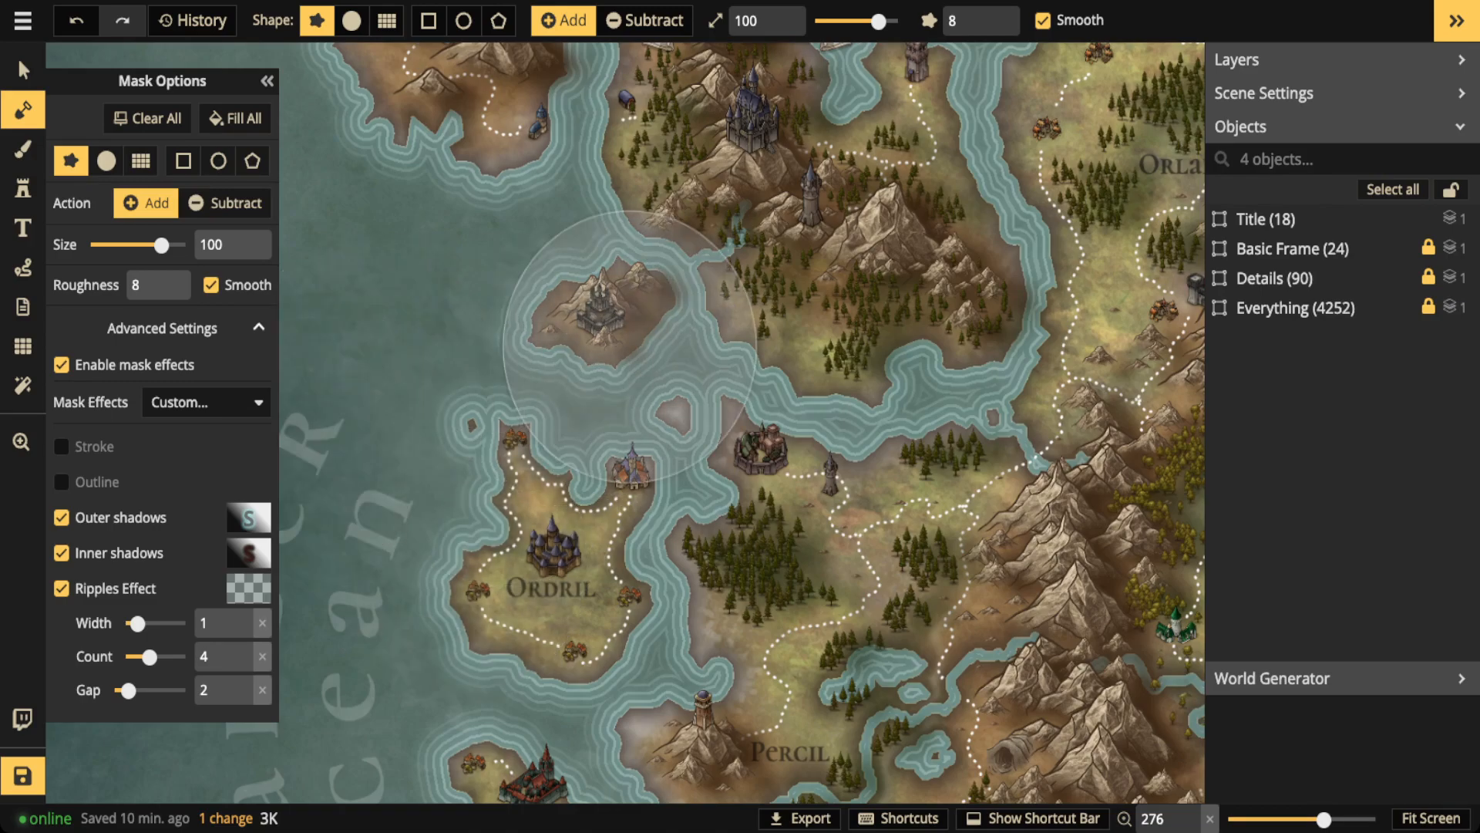
left_click(62, 517)
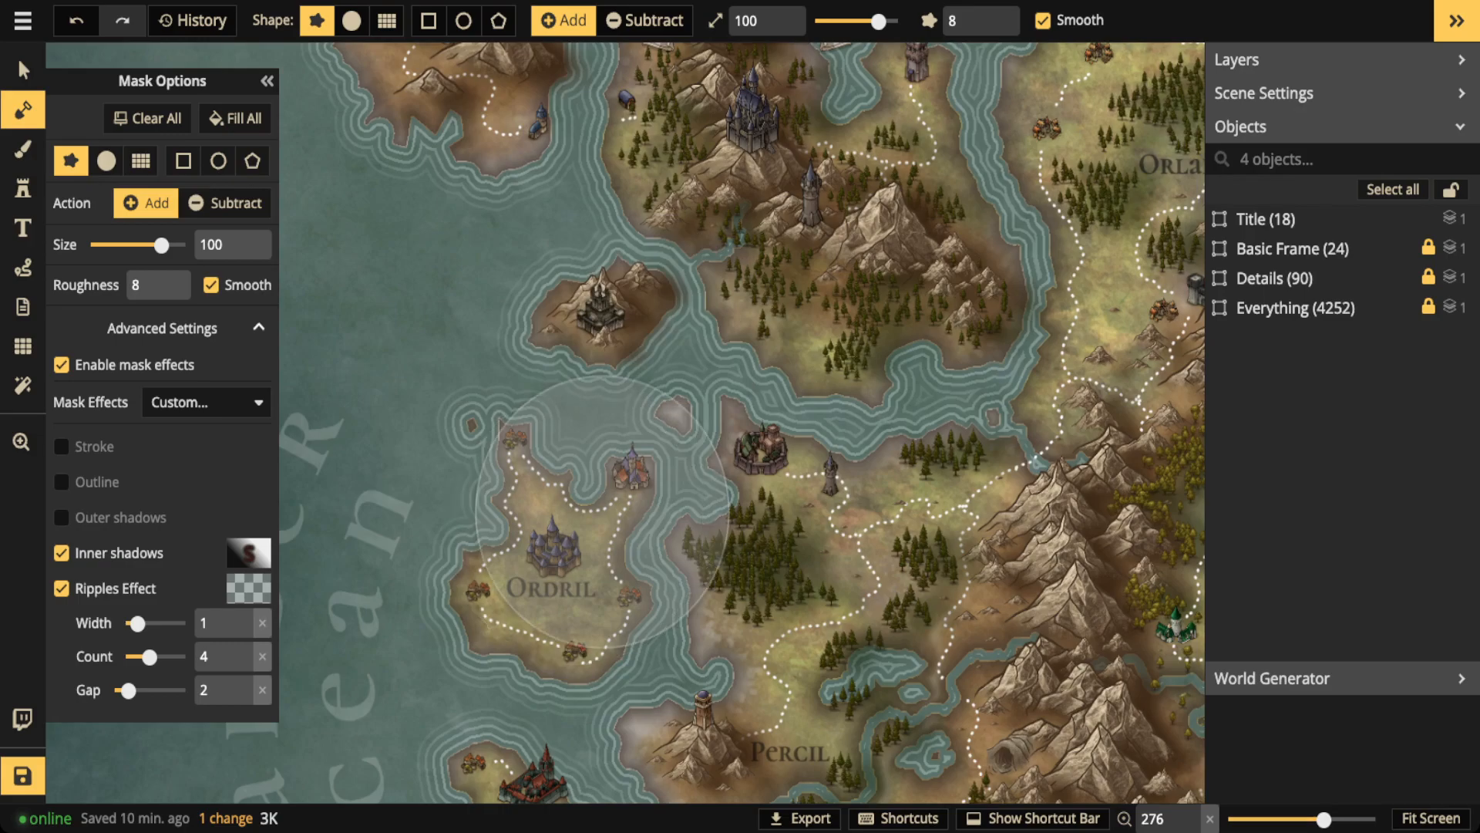
left_click(61, 553)
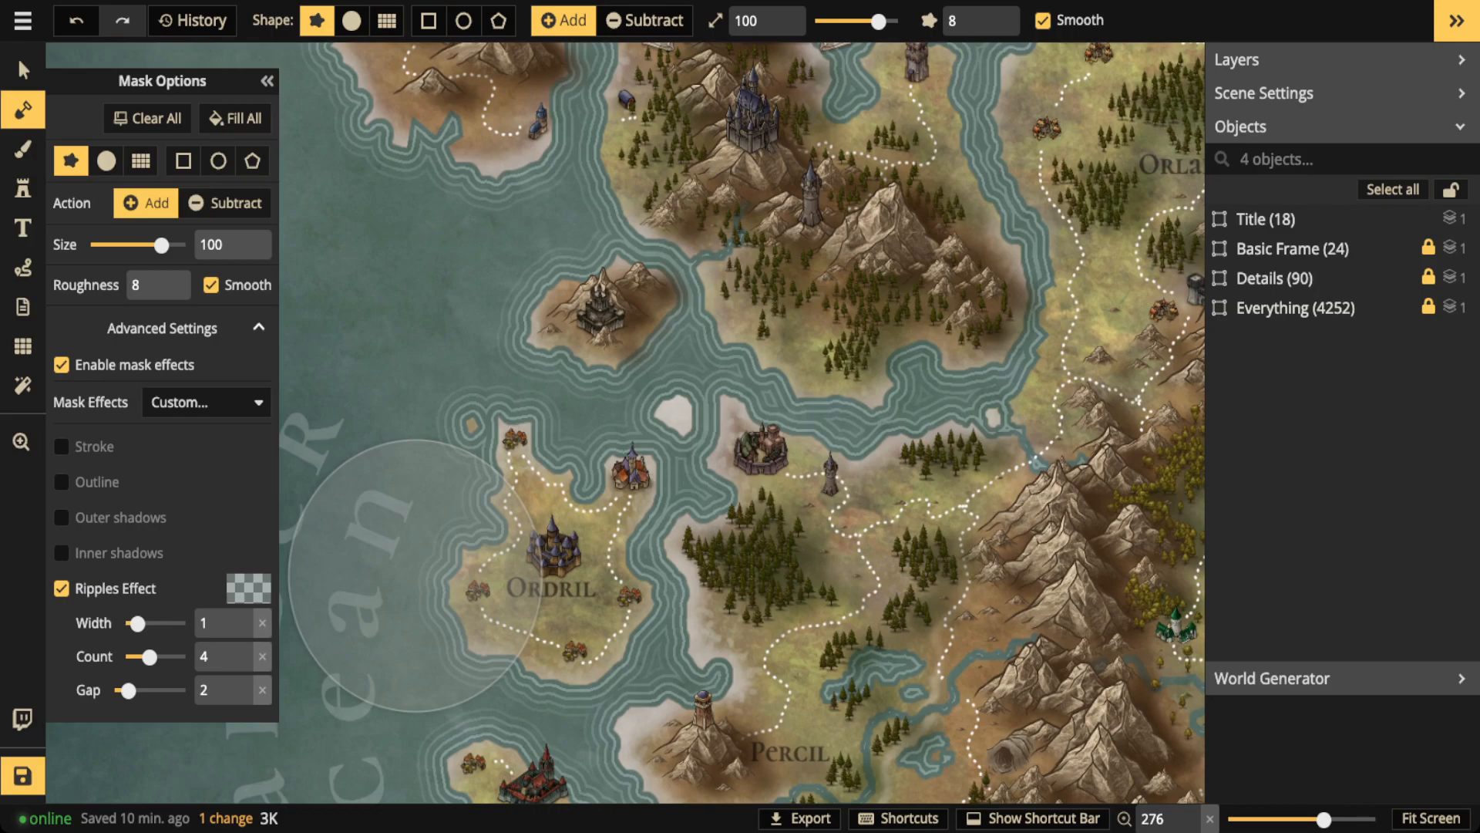
- Compare the coast with inner shadows on and off, and turn off both inner shadows and the ripples effect
left_click(62, 553)
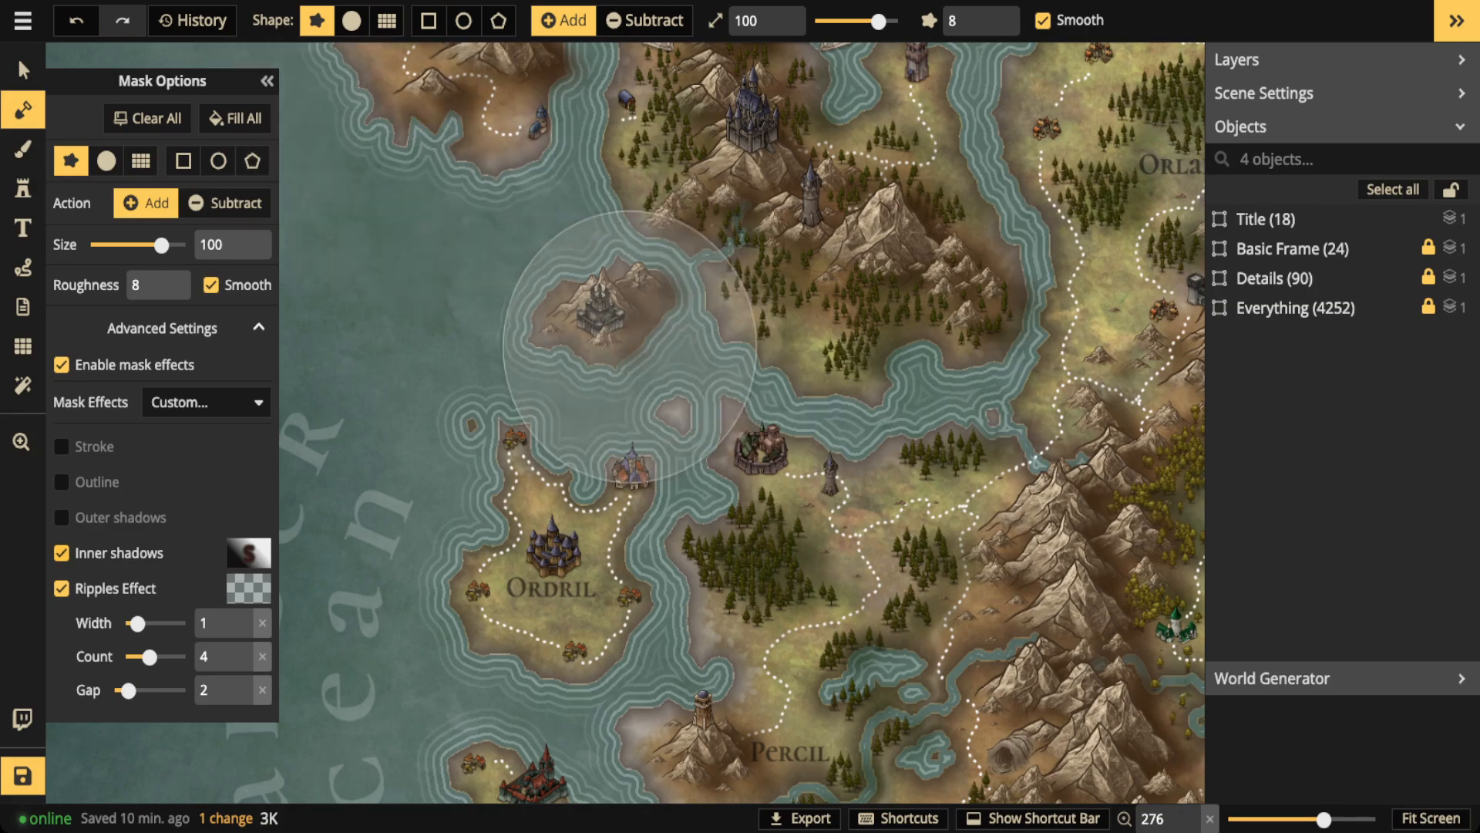
left_click(61, 553)
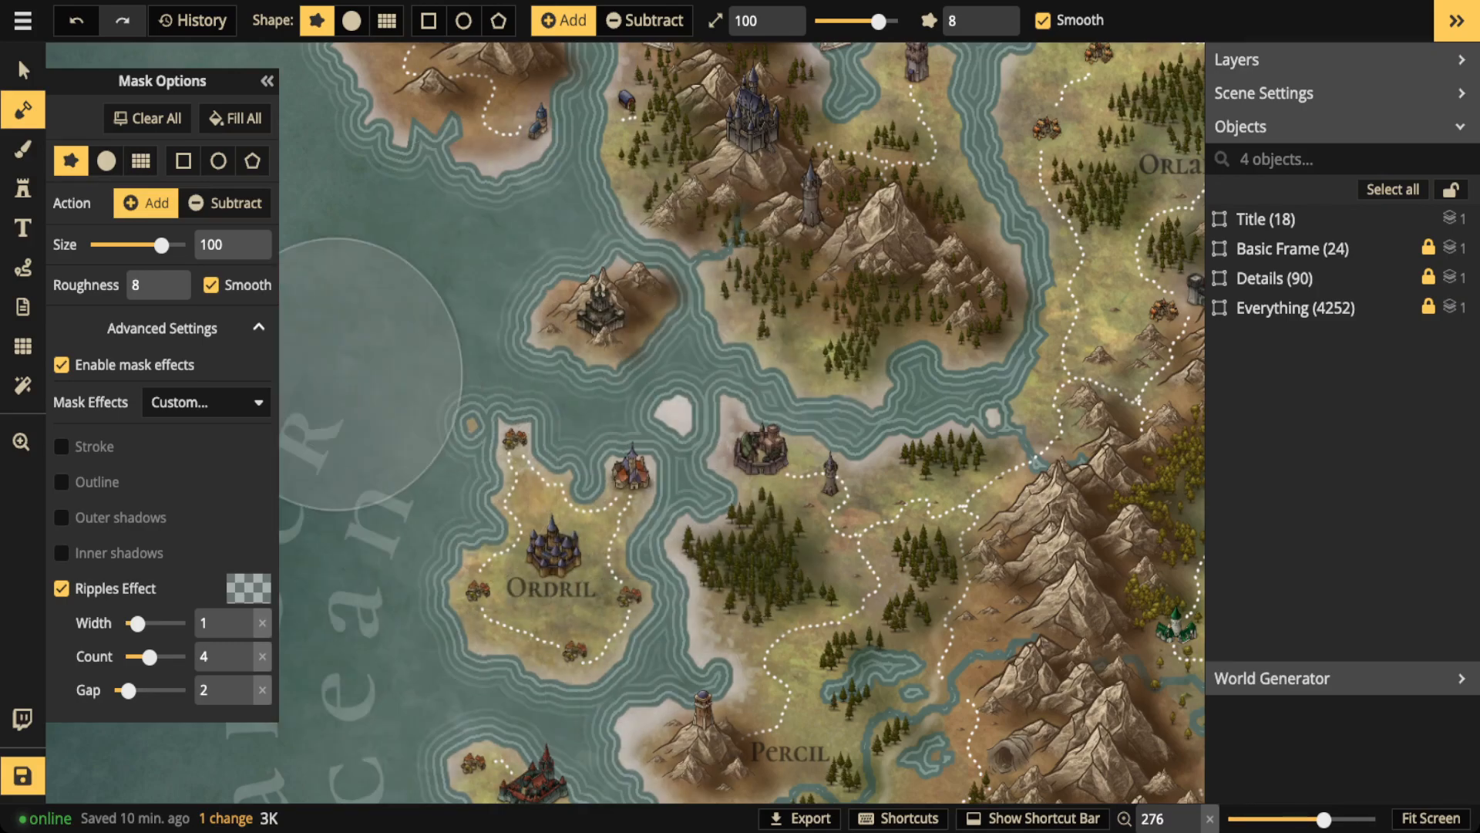
left_click(61, 588)
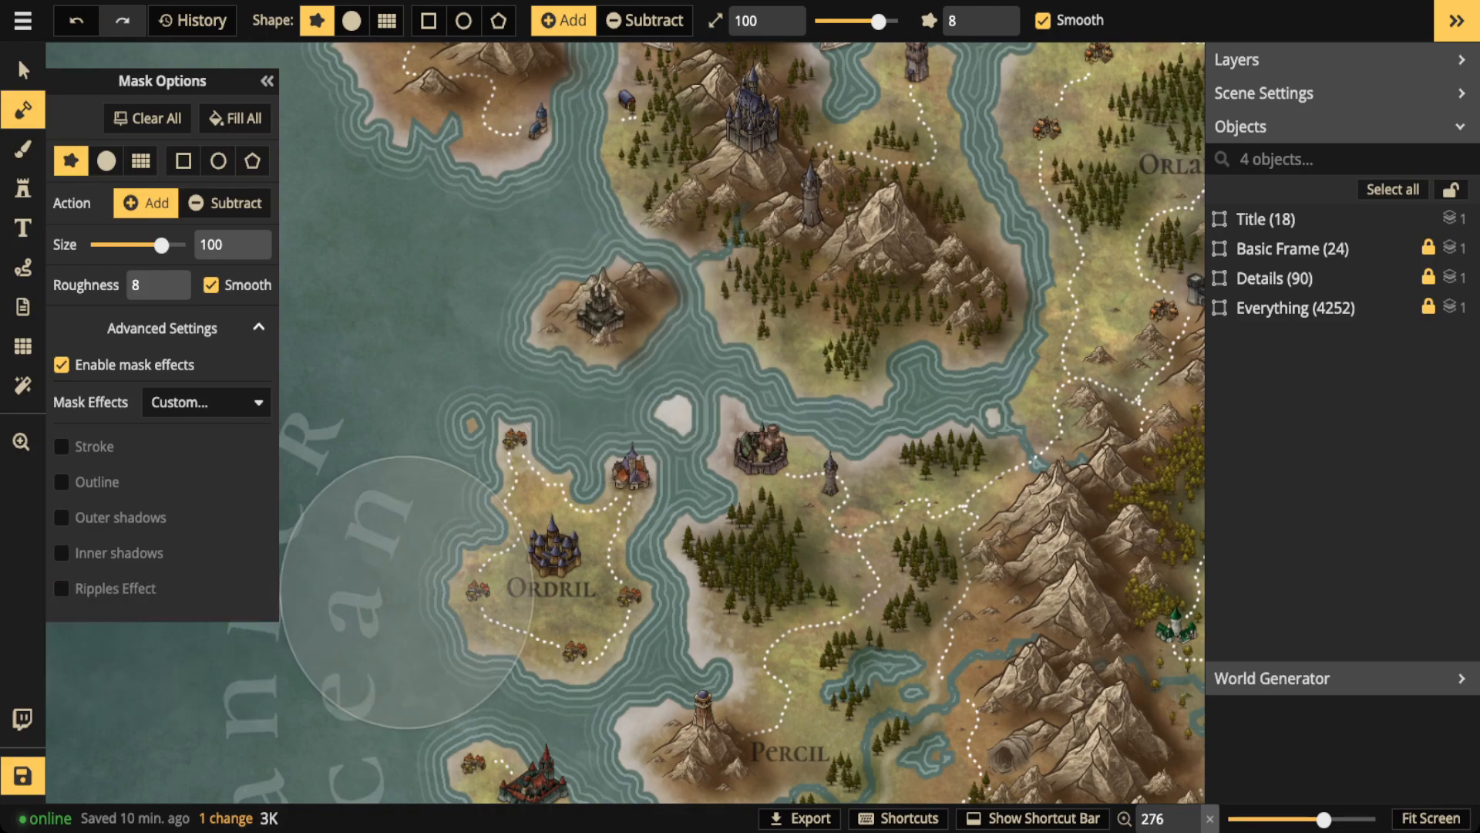
scroll(971, 424, "down", 8)
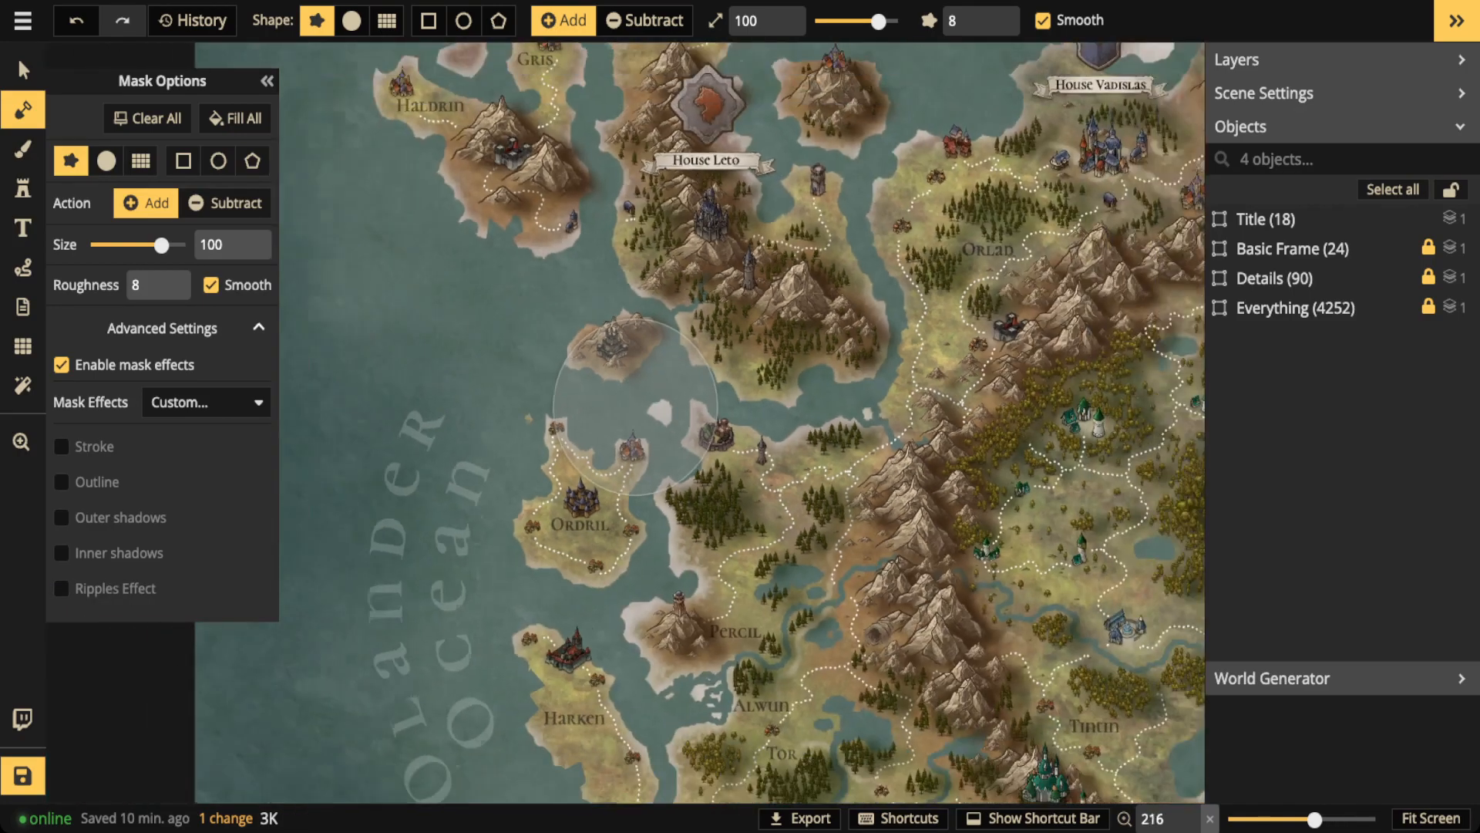
scroll(794, 368, "down", 1)
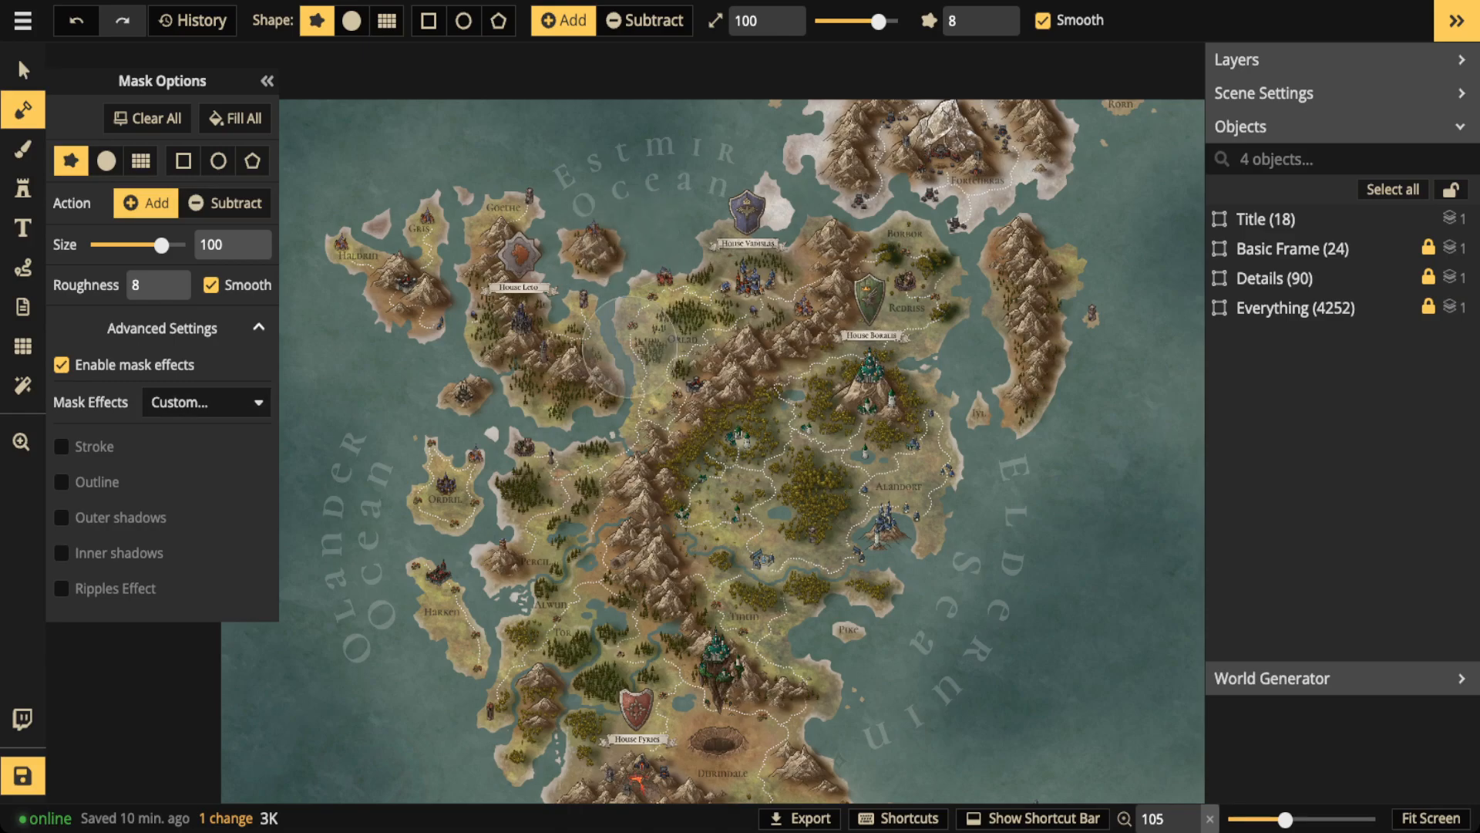
- Turn on outer shadows with the dark teal colour 042d2d and an intensity of 0.72, and return to the Select tool
left_click(61, 517)
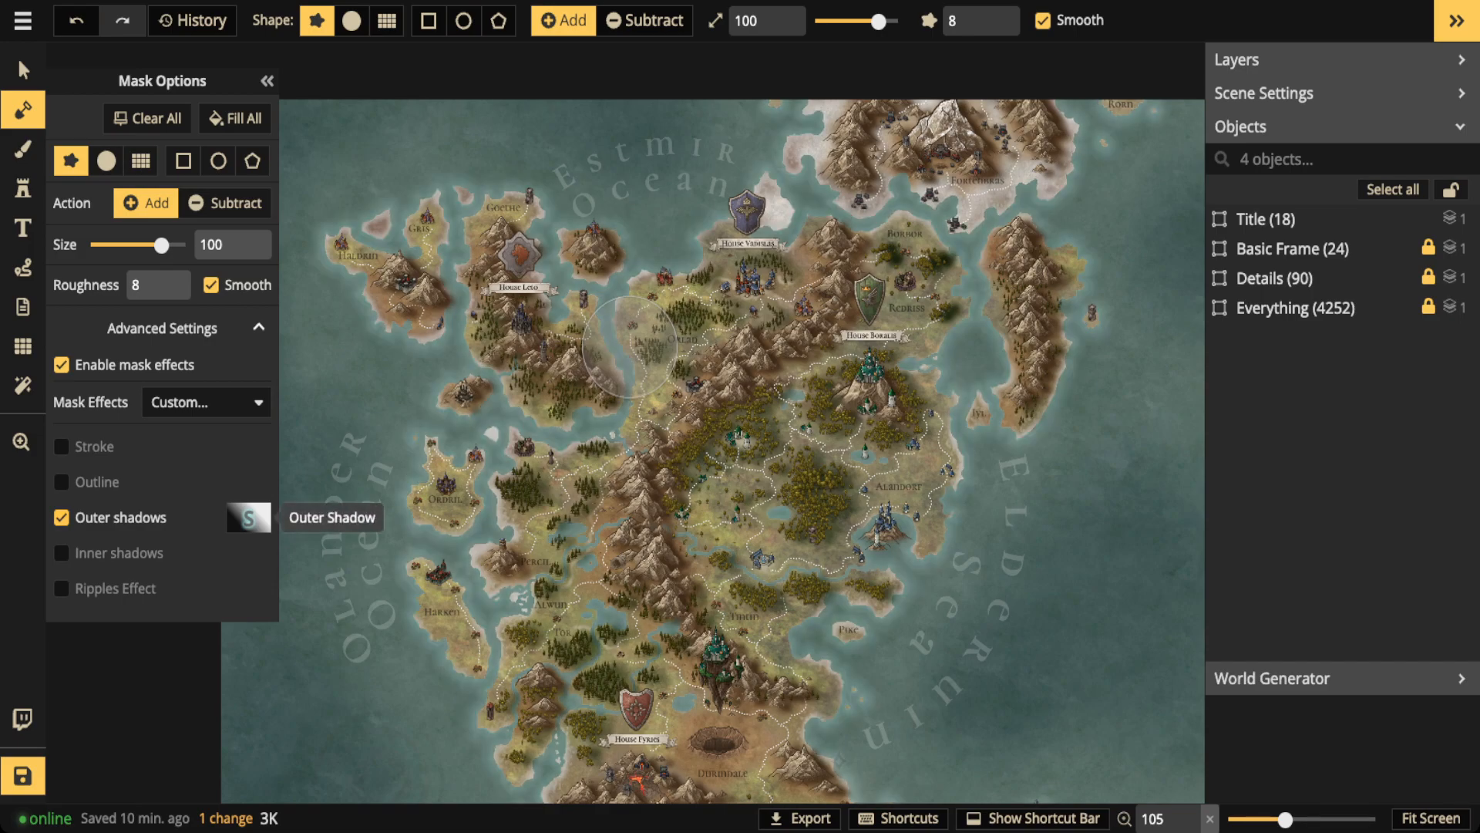
left_click(248, 518)
left_click(488, 609)
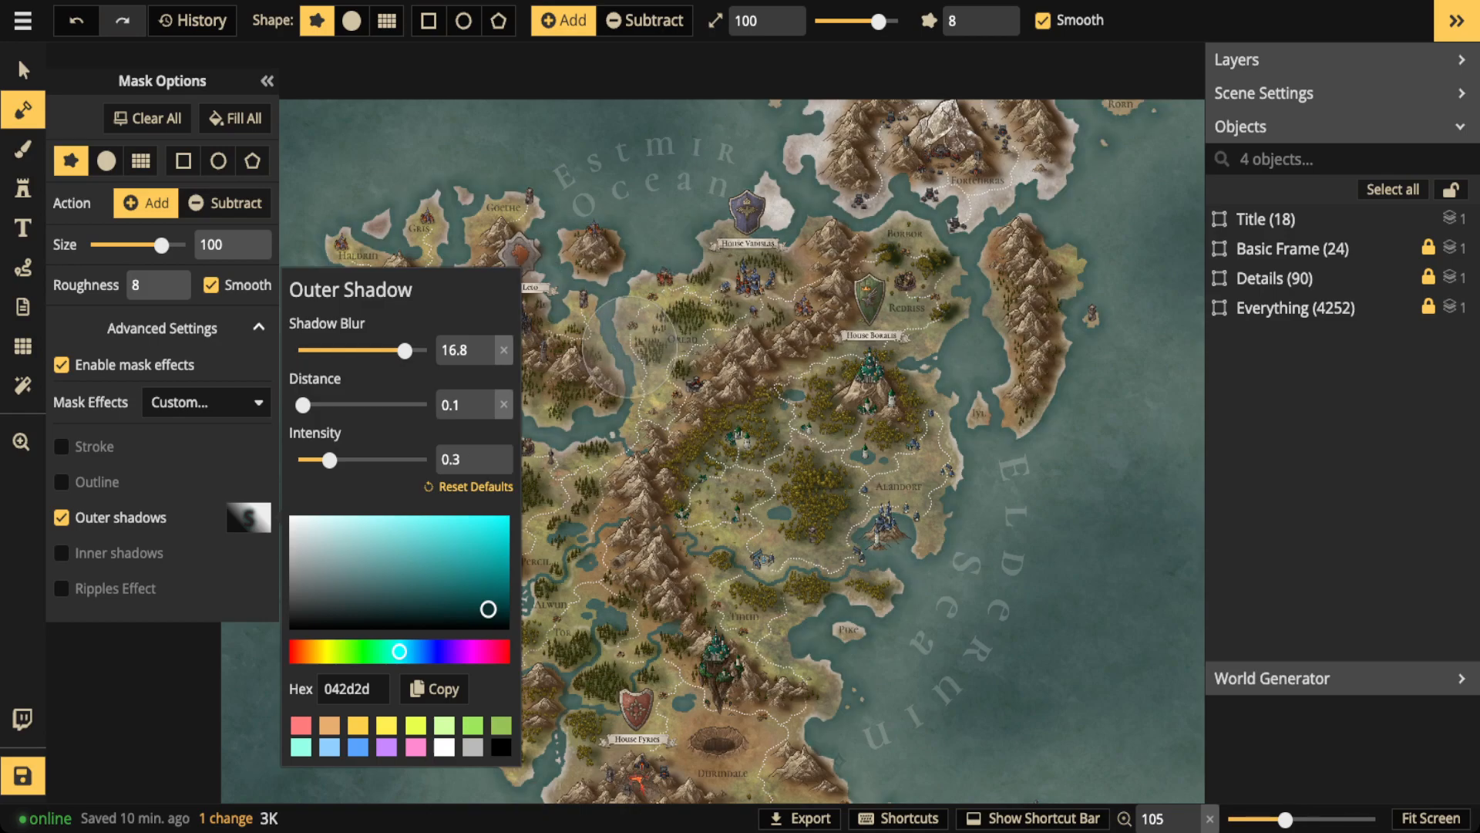
left_click(347, 460)
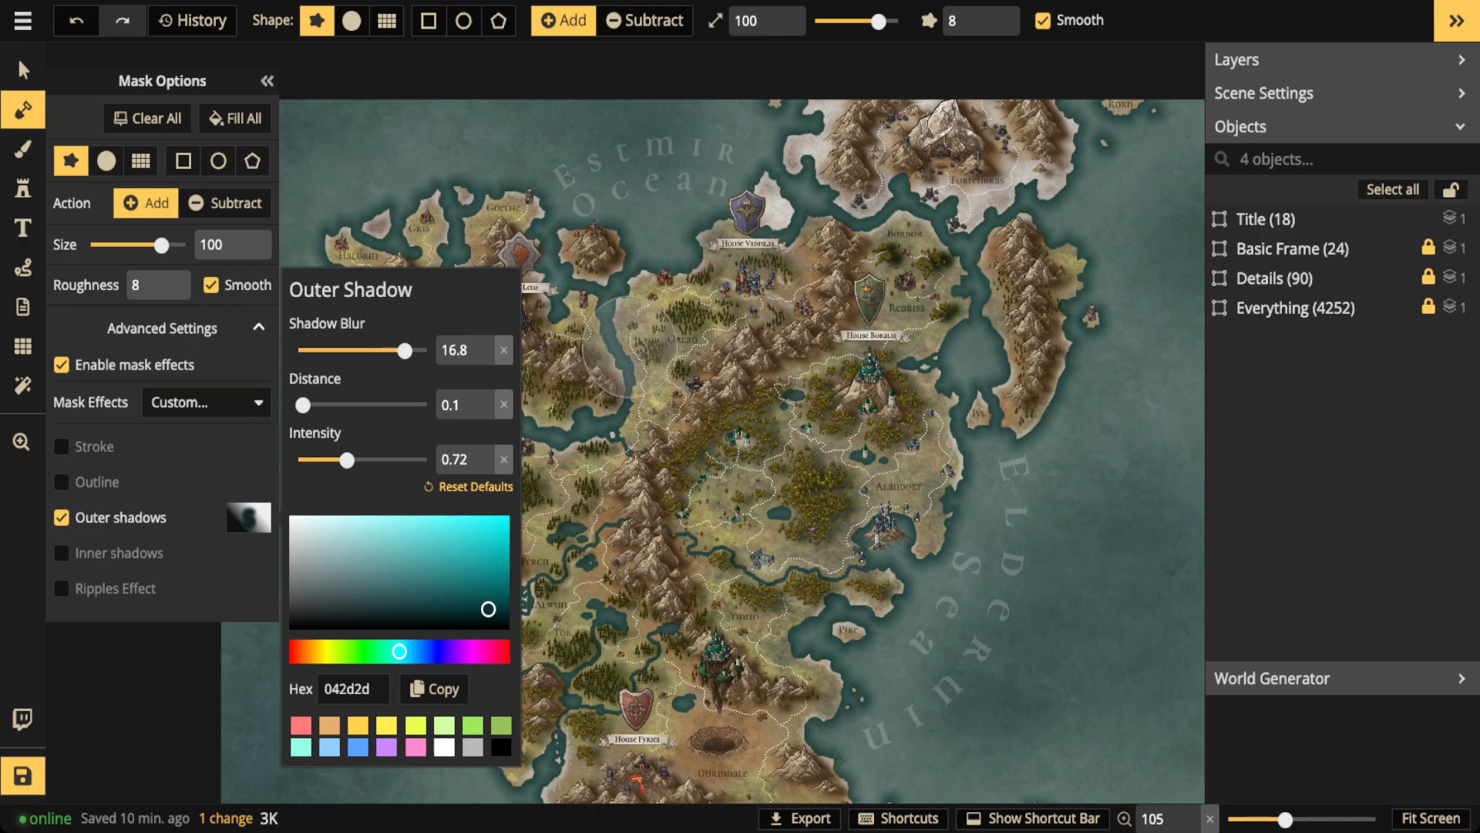
left_click(630, 347)
left_click(23, 70)
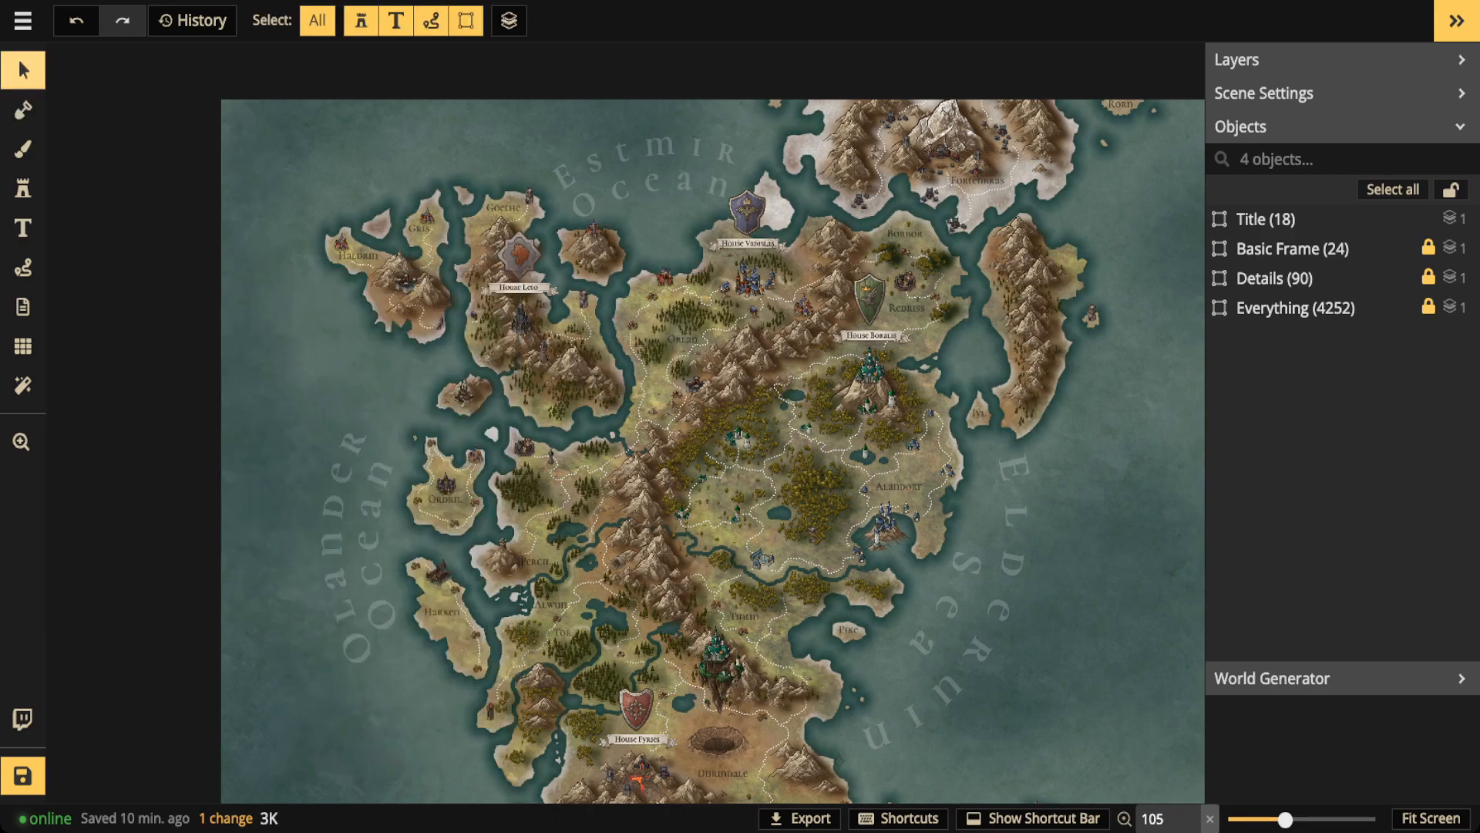
- Restore the map to its initial state from the change history and deselect the objects
scroll(713, 451, "down", 3)
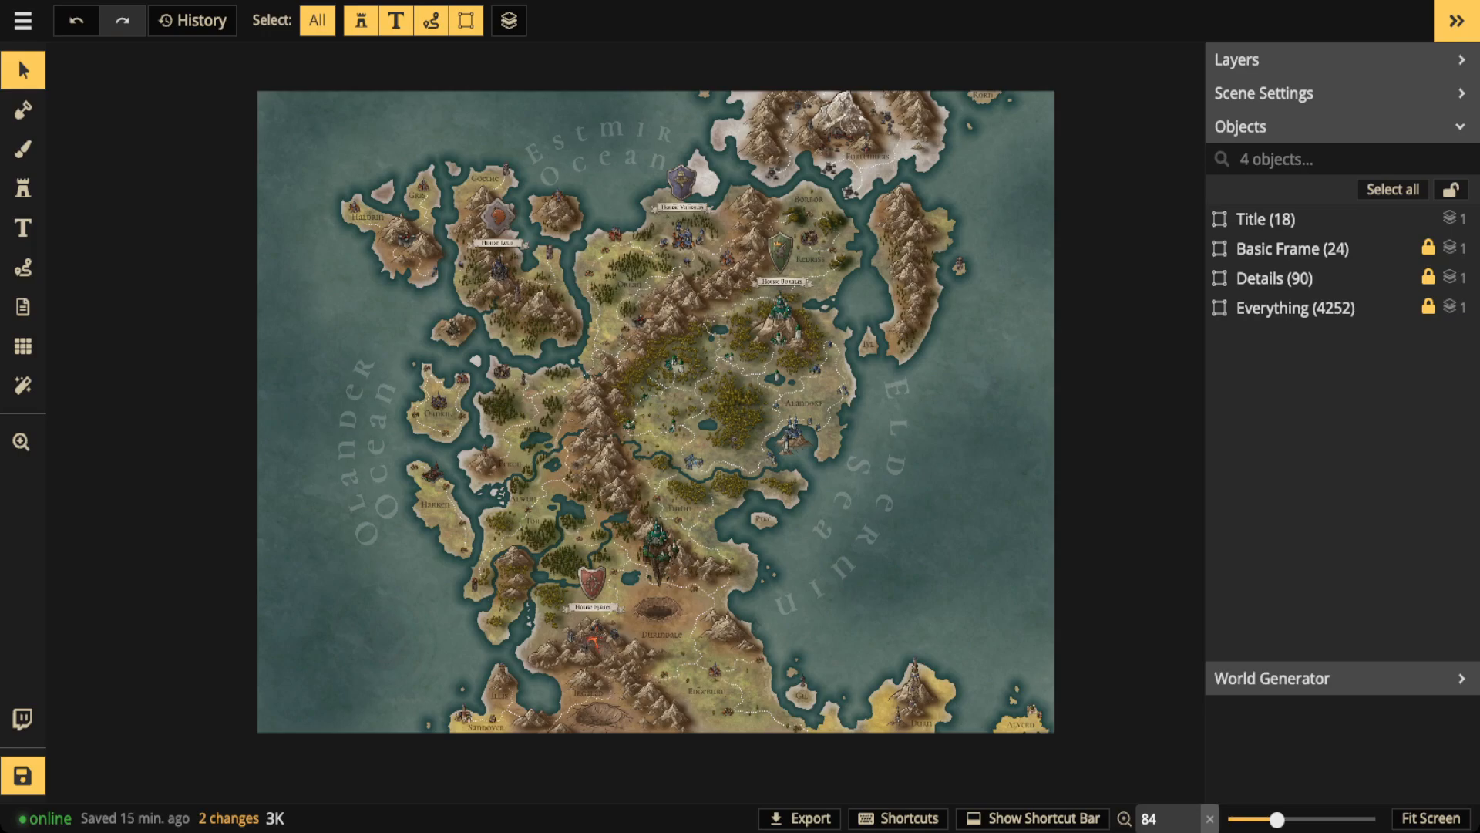
scroll(621, 270, "up", 3)
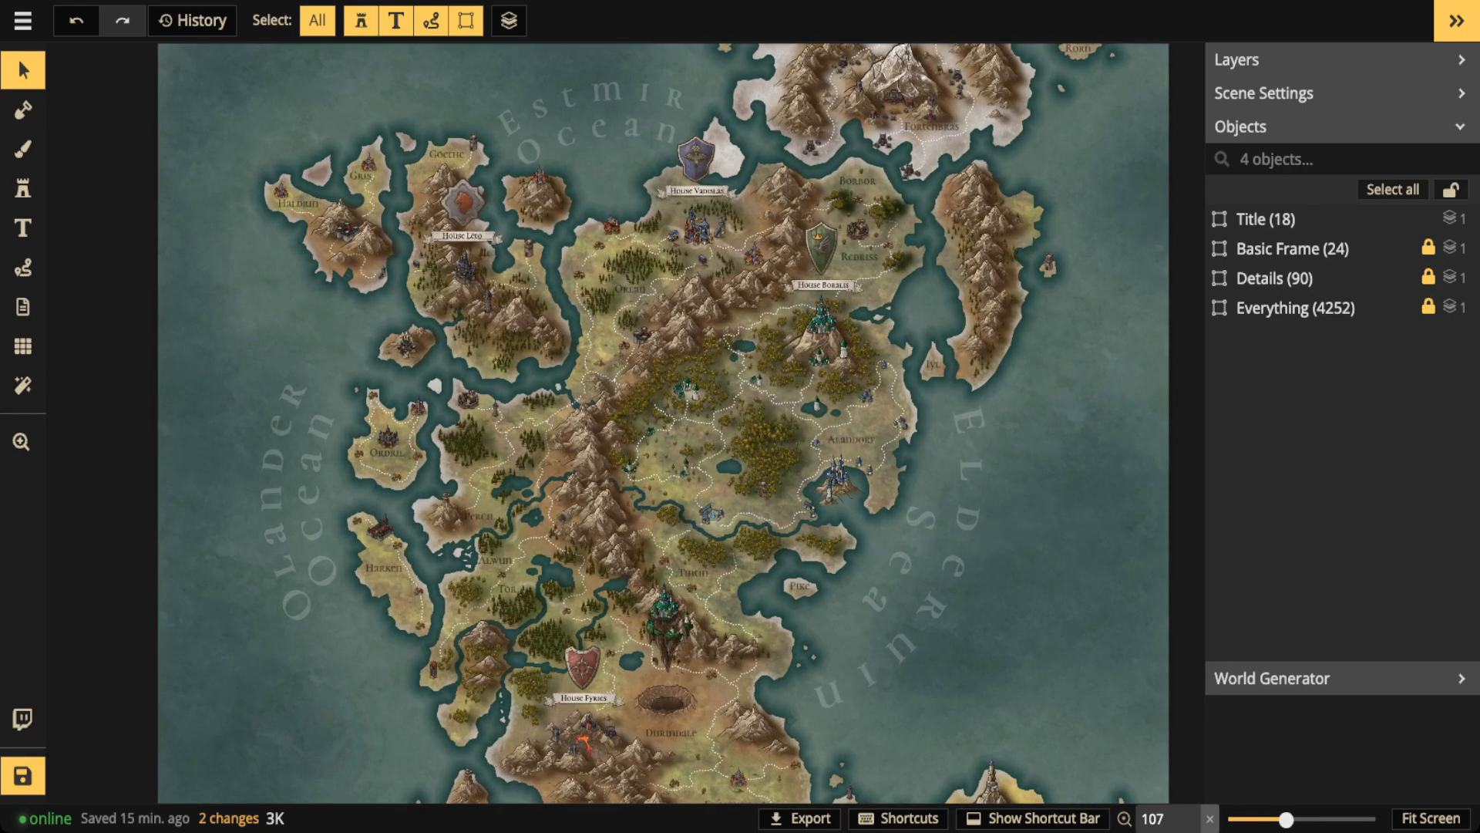
scroll(558, 530, "down", 1)
left_click(192, 20)
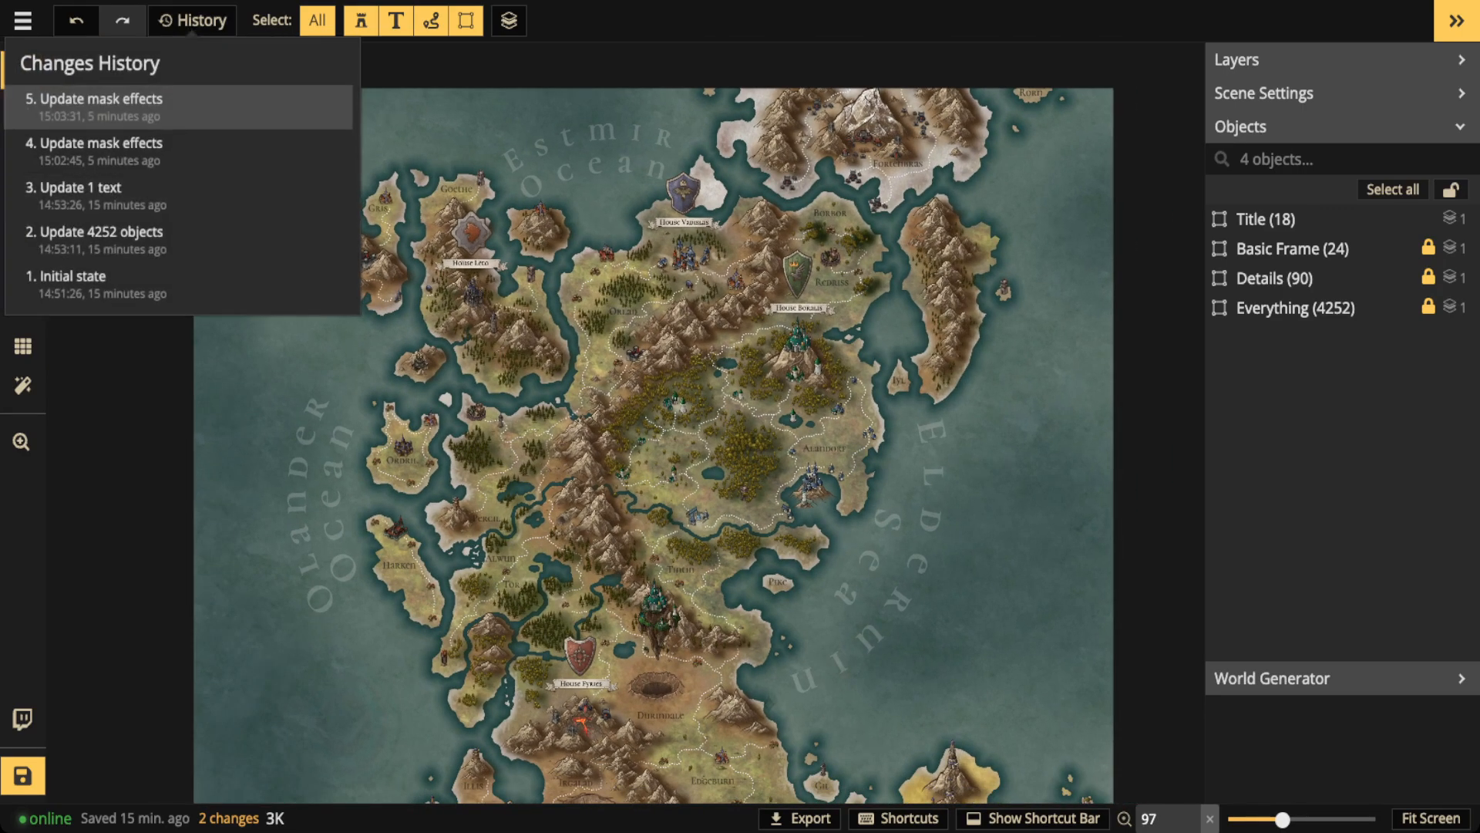
left_click(321, 283)
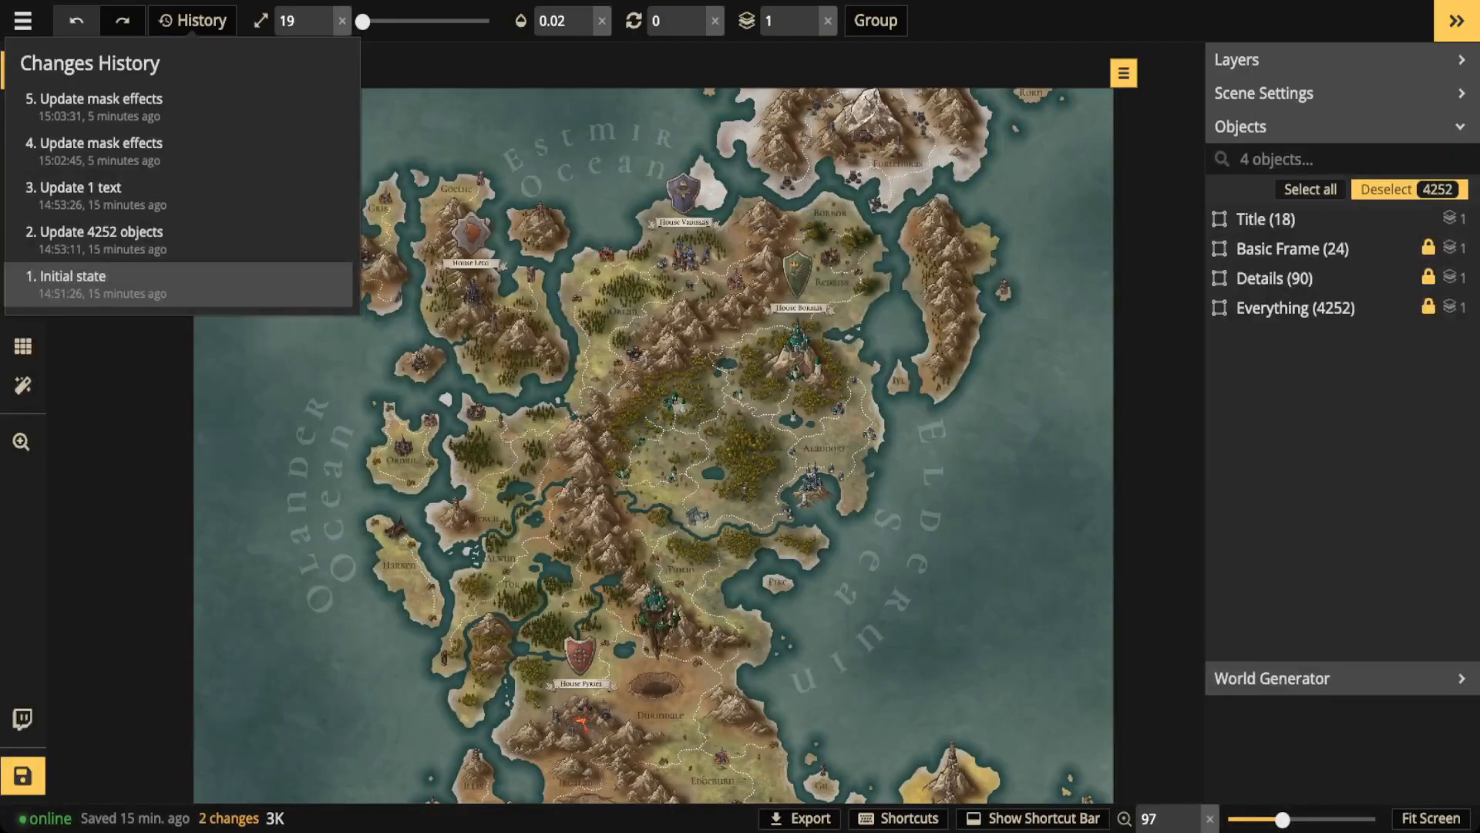
left_click(219, 31)
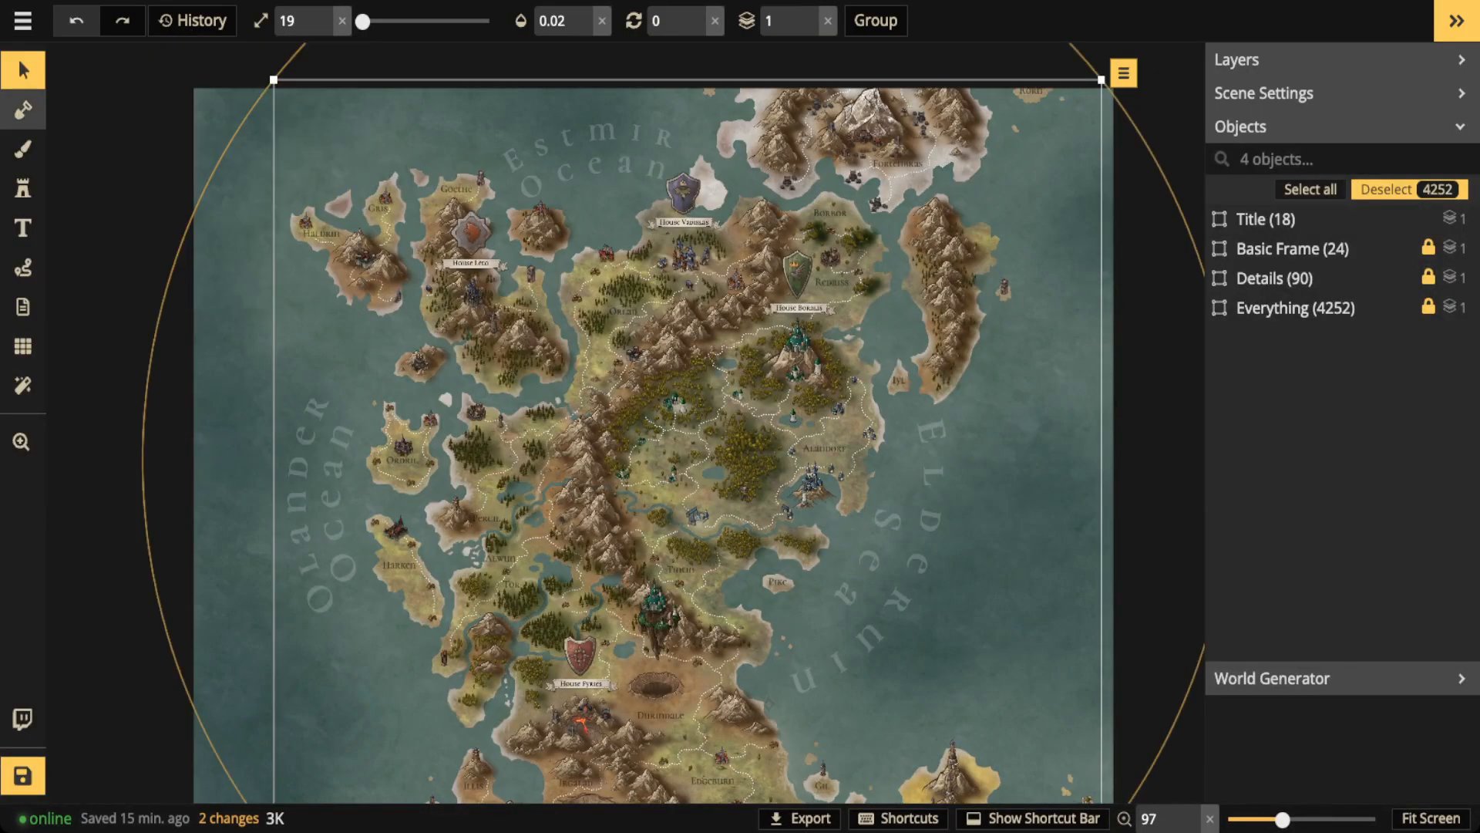
key("Escape")
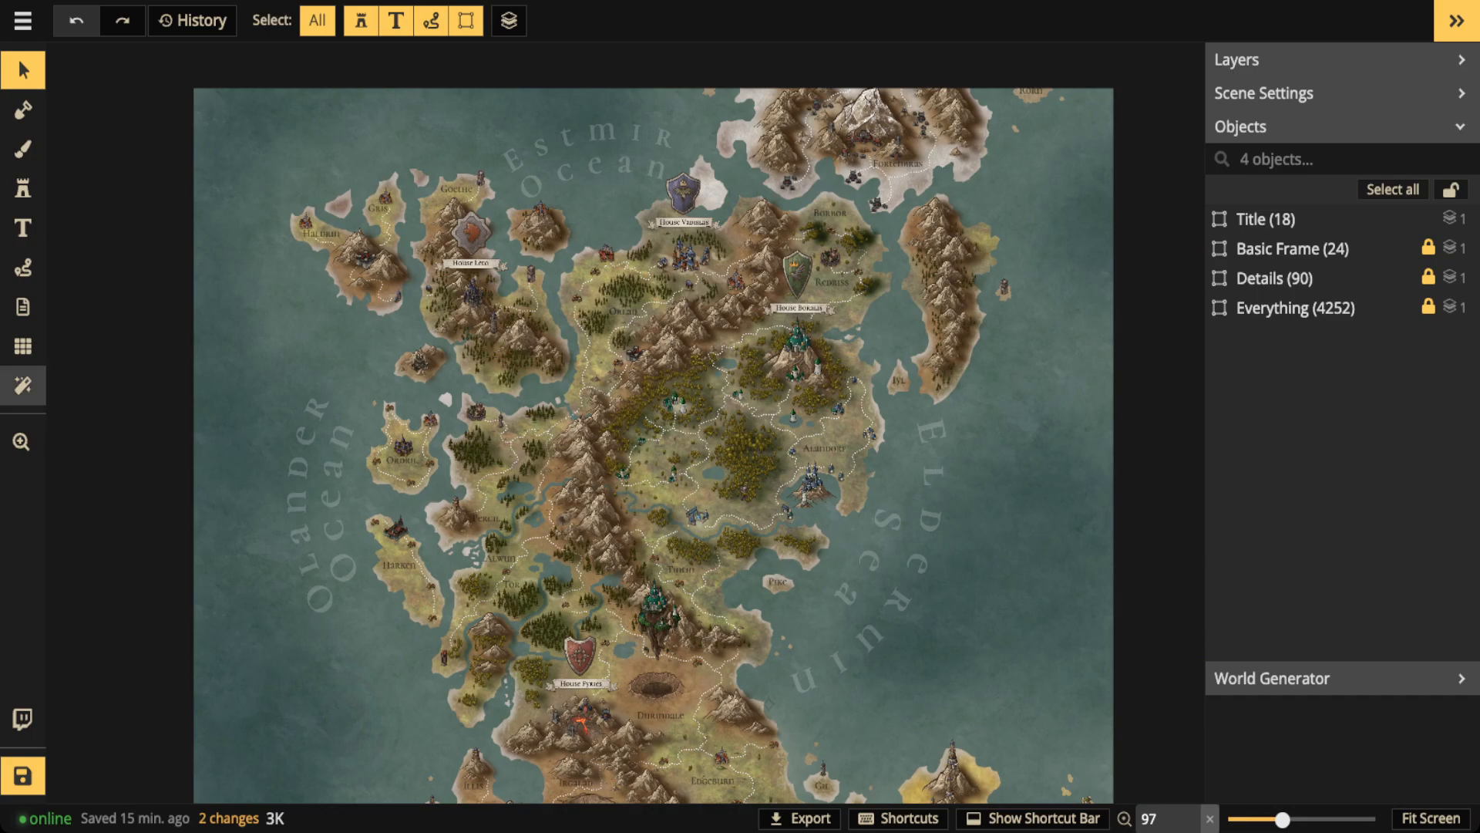
- Re-enable the mask effects on the restored map and switch back to the Select tool
left_click(23, 111)
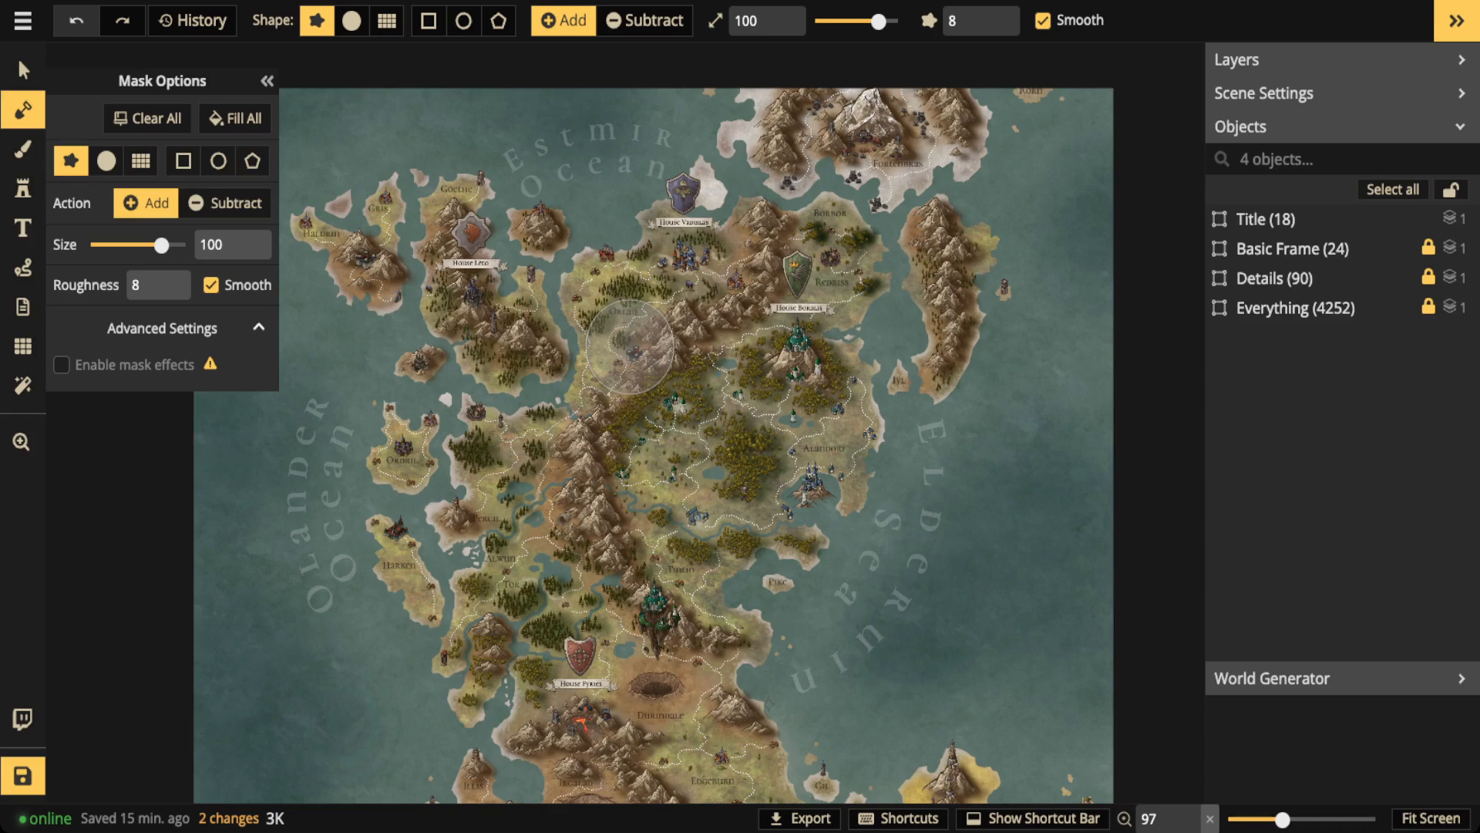
left_click(62, 365)
left_click(23, 70)
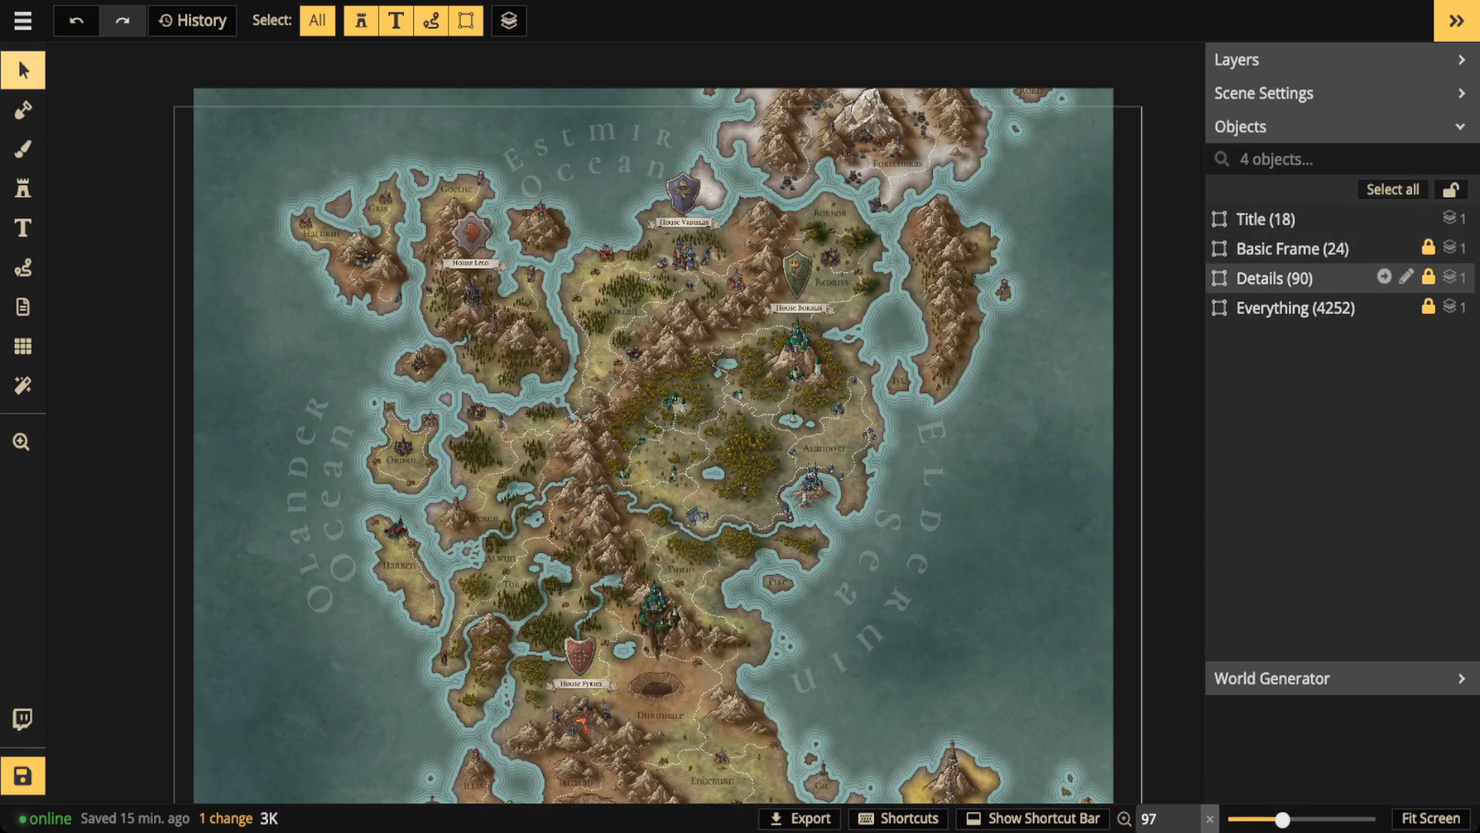
- Select the Basic Frame group and reset its opacity to 1
left_click(1292, 248)
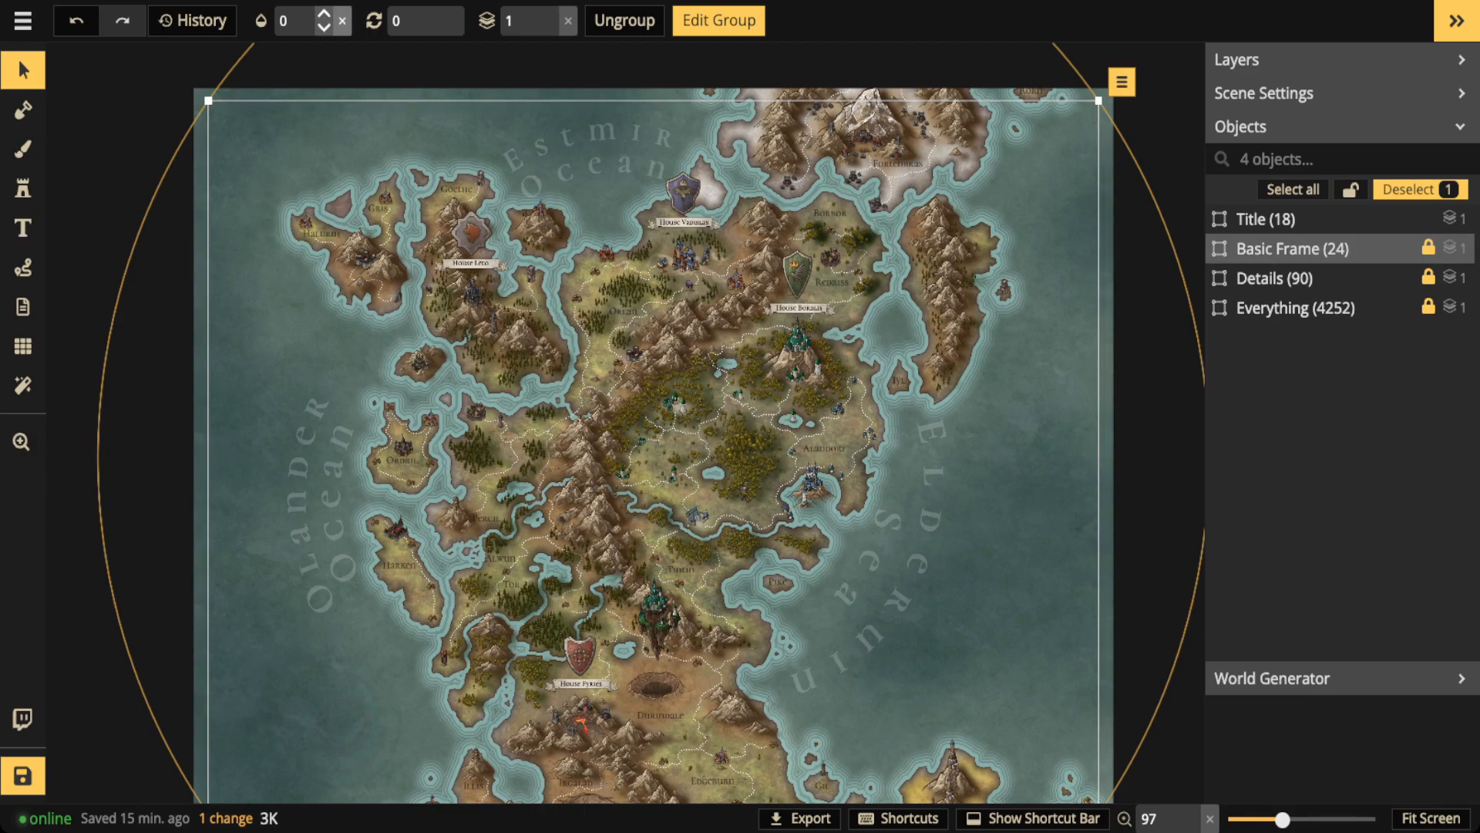
left_click(342, 21)
scroll(565, 364, "down", 3)
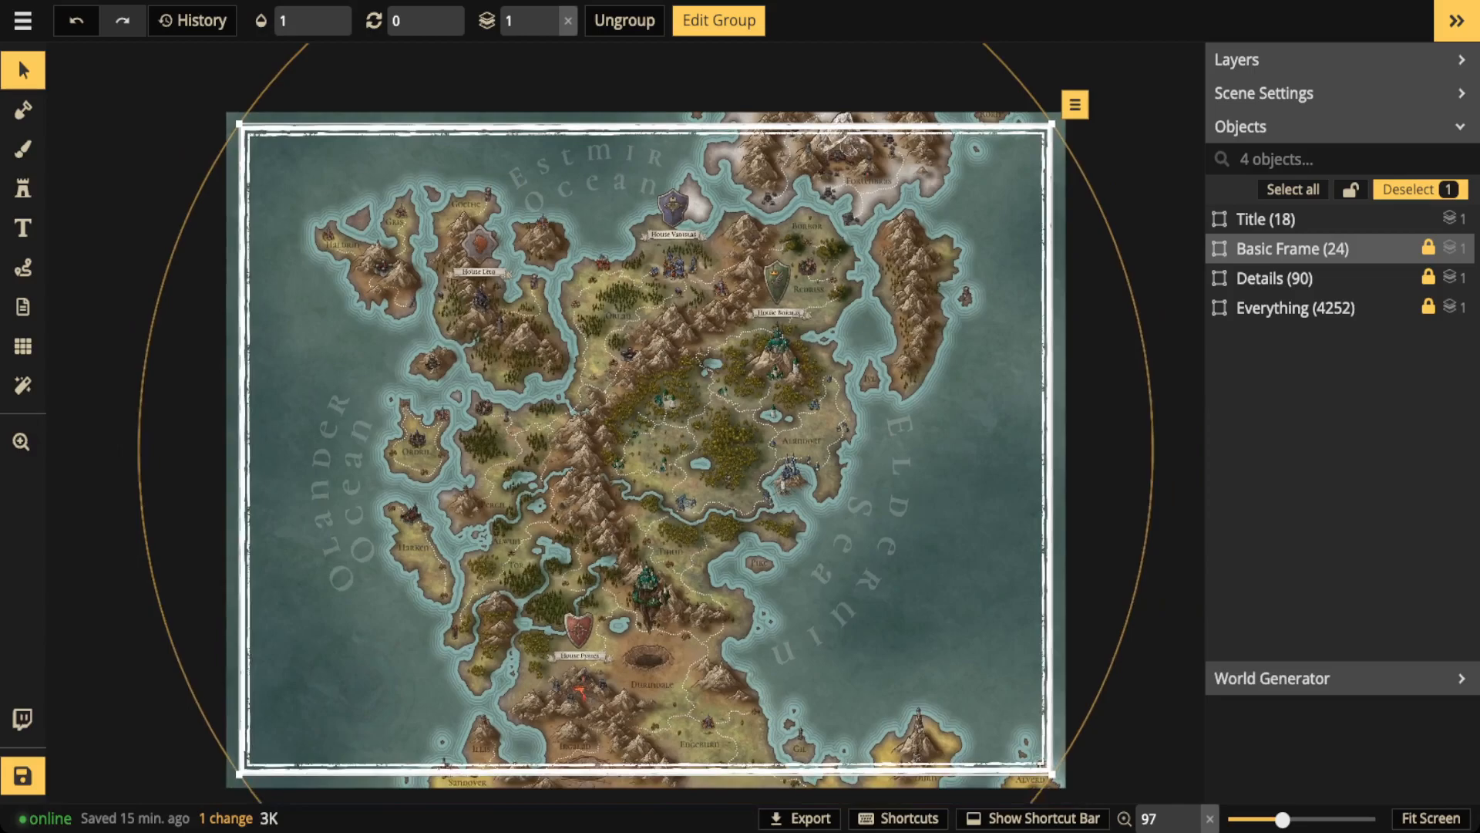
left_click_drag(565, 364, 520, 344)
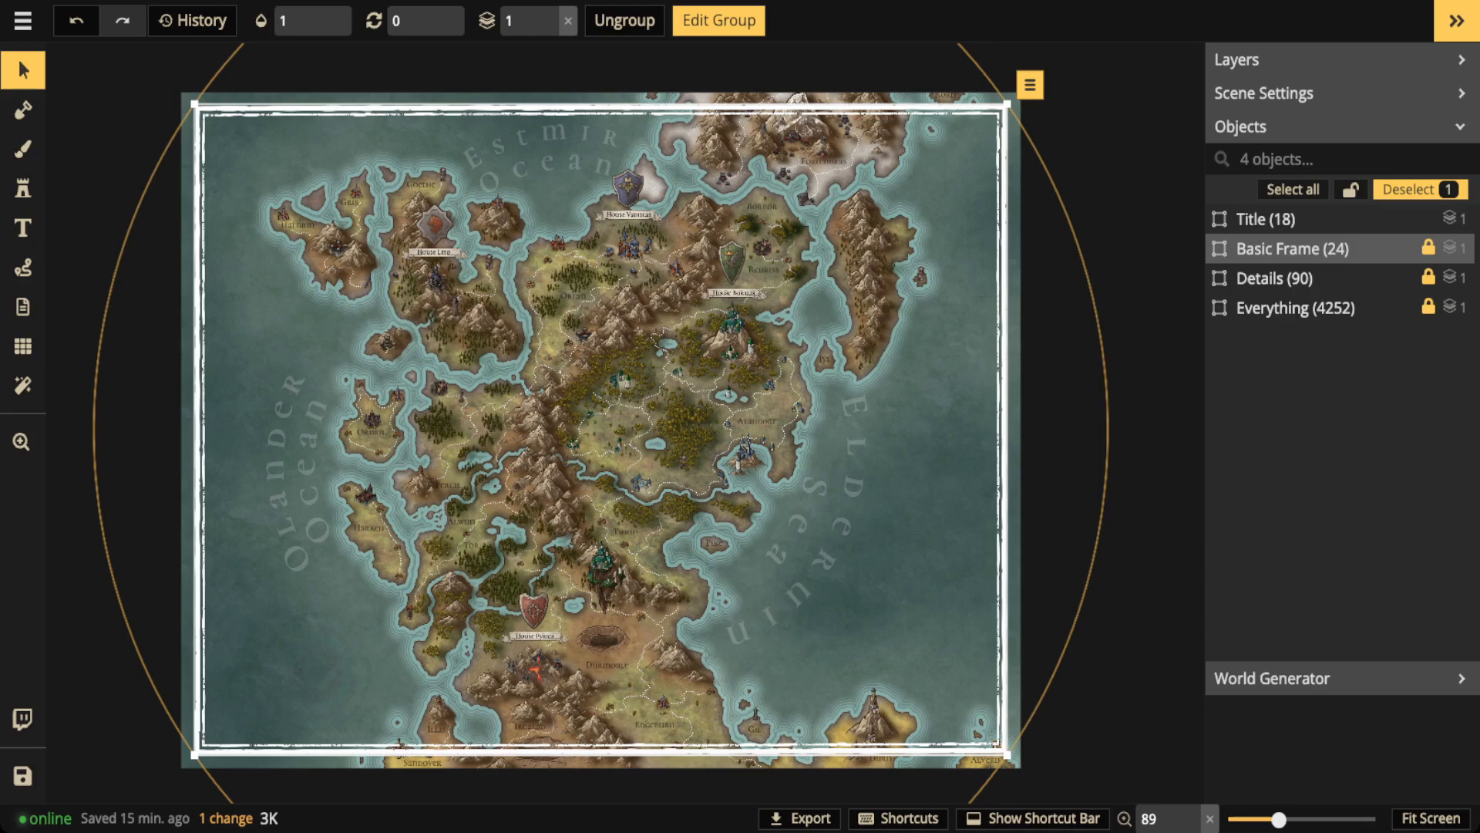
- Set the opacity of the locked Details group to 1 and clear the selection
key("Escape")
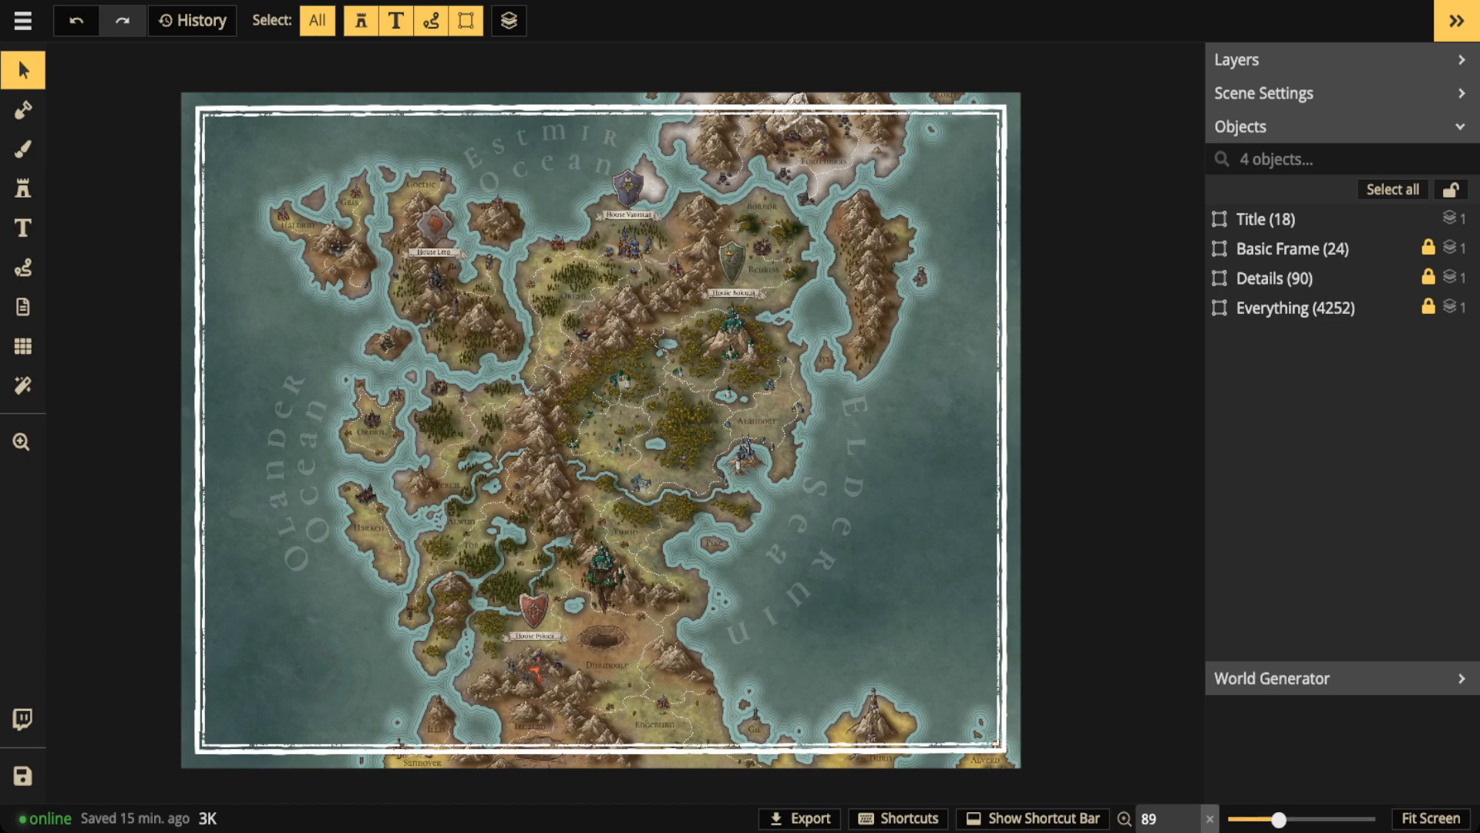
left_click(1280, 278)
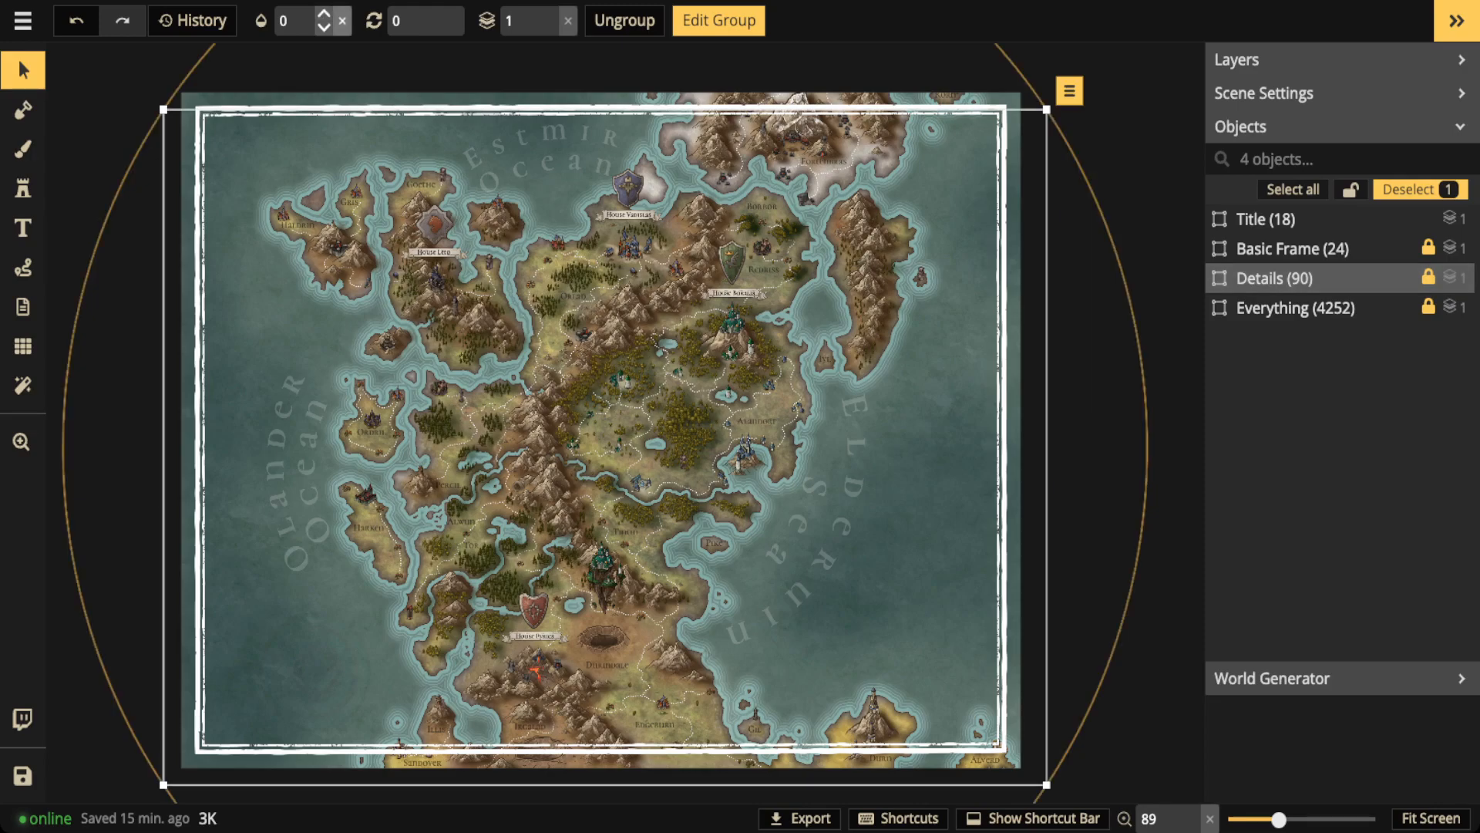
left_click(324, 13)
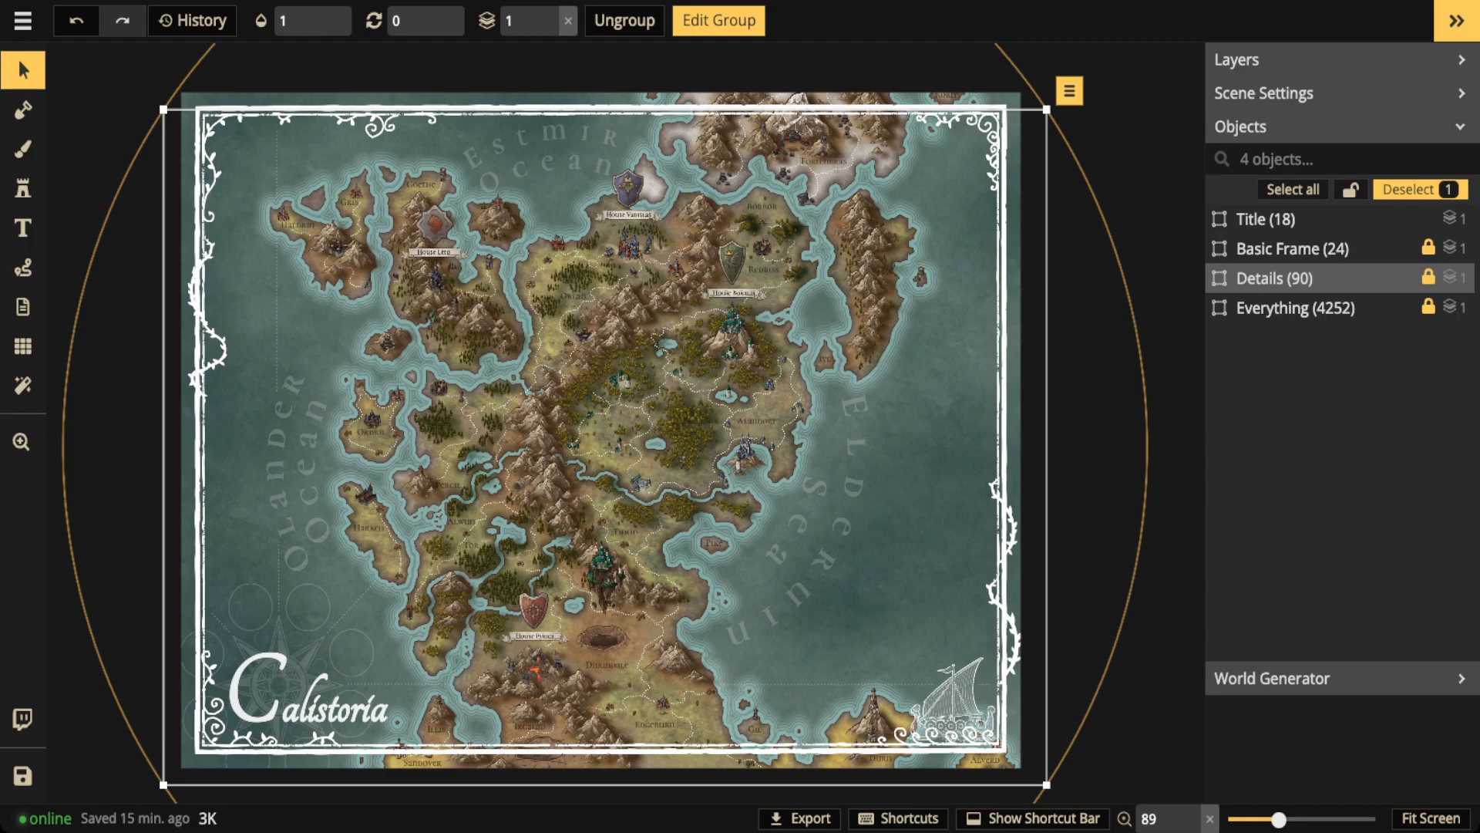
key("Escape")
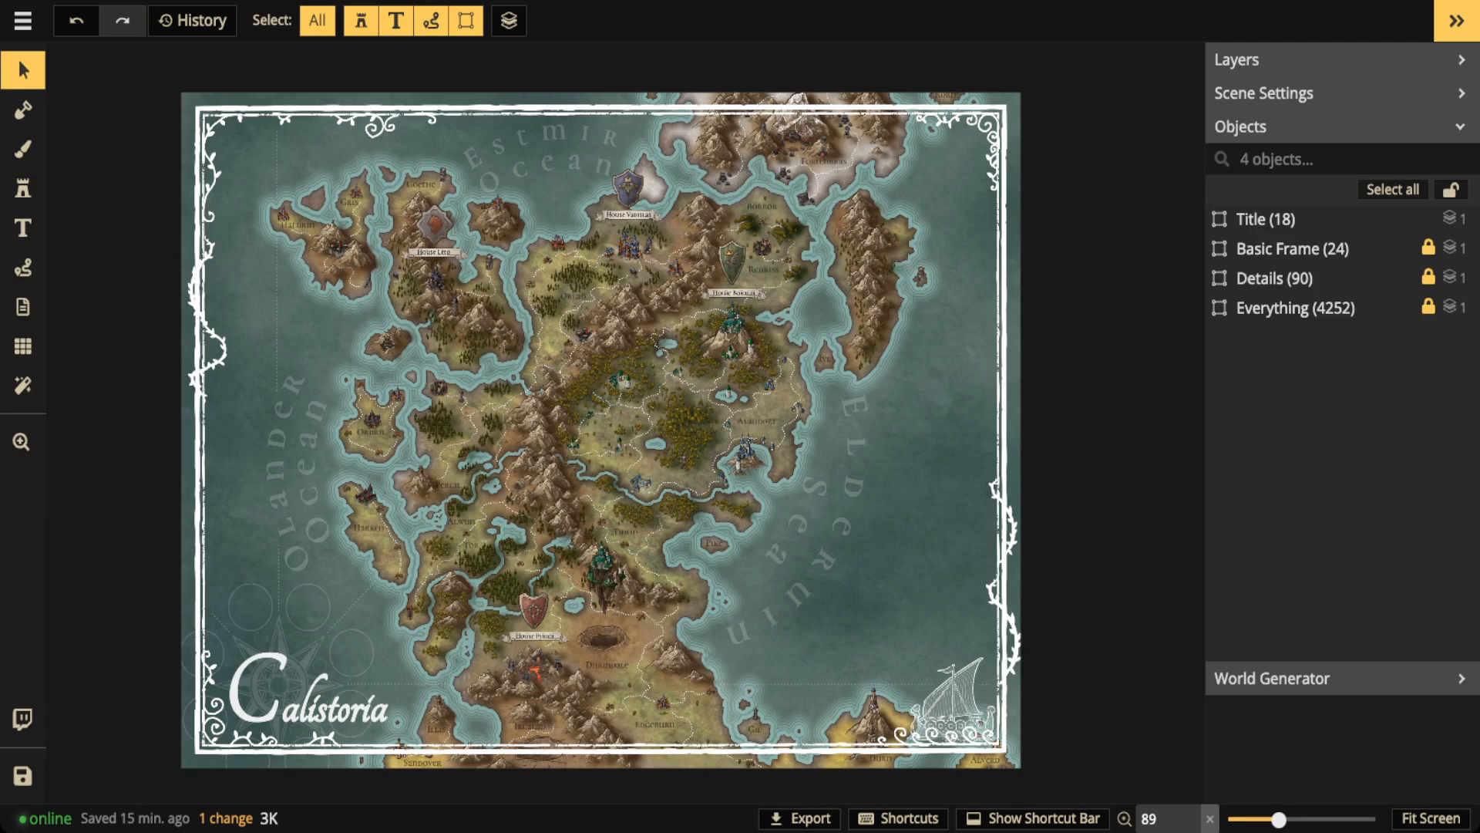
- Examine the frame ornaments, the Calistoria lettering, the compass and the ship drawing around the map's edges and corners
scroll(225, 131, "up", 4)
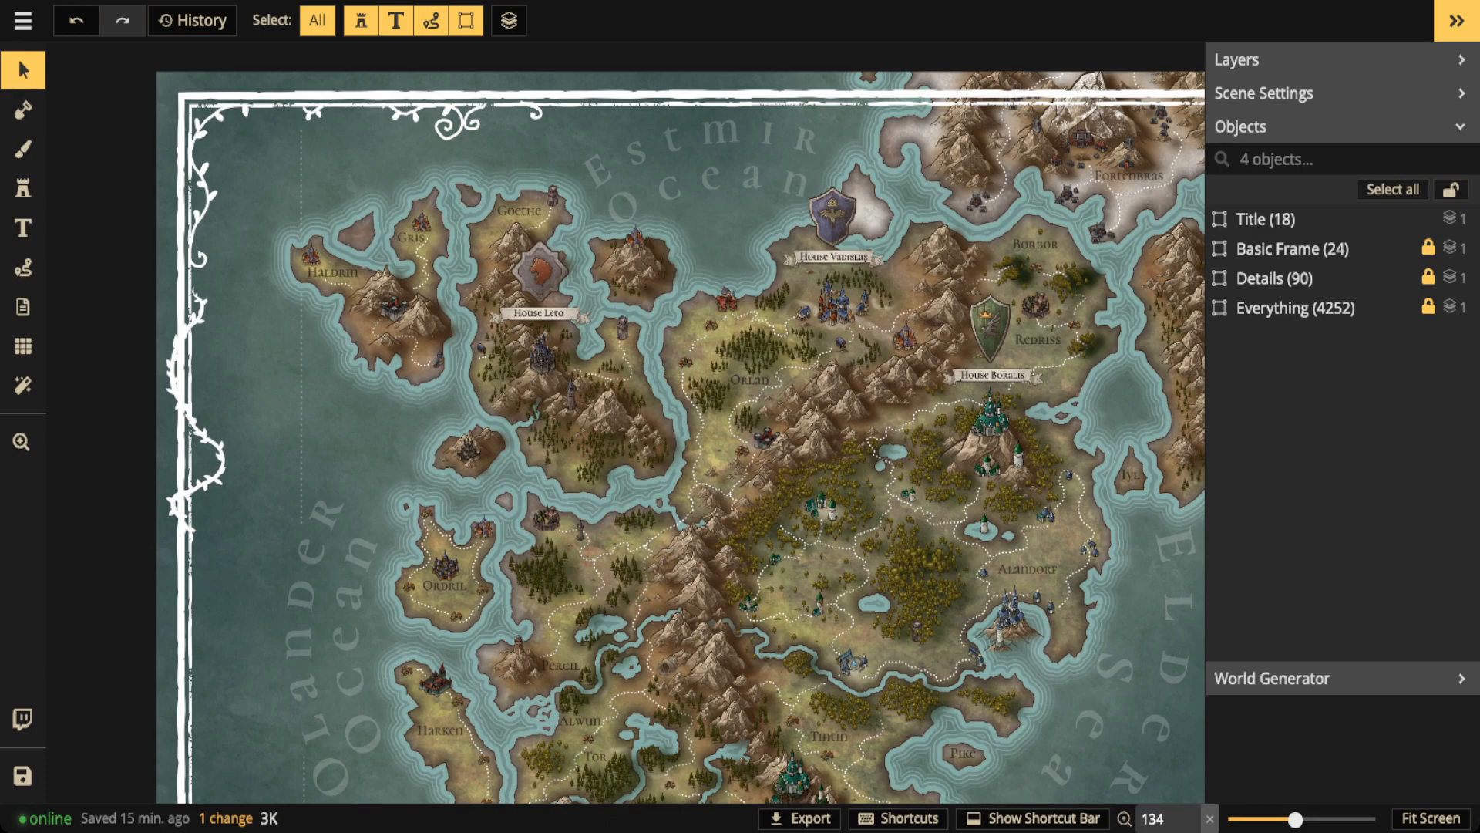
scroll(202, 420, "down", 3)
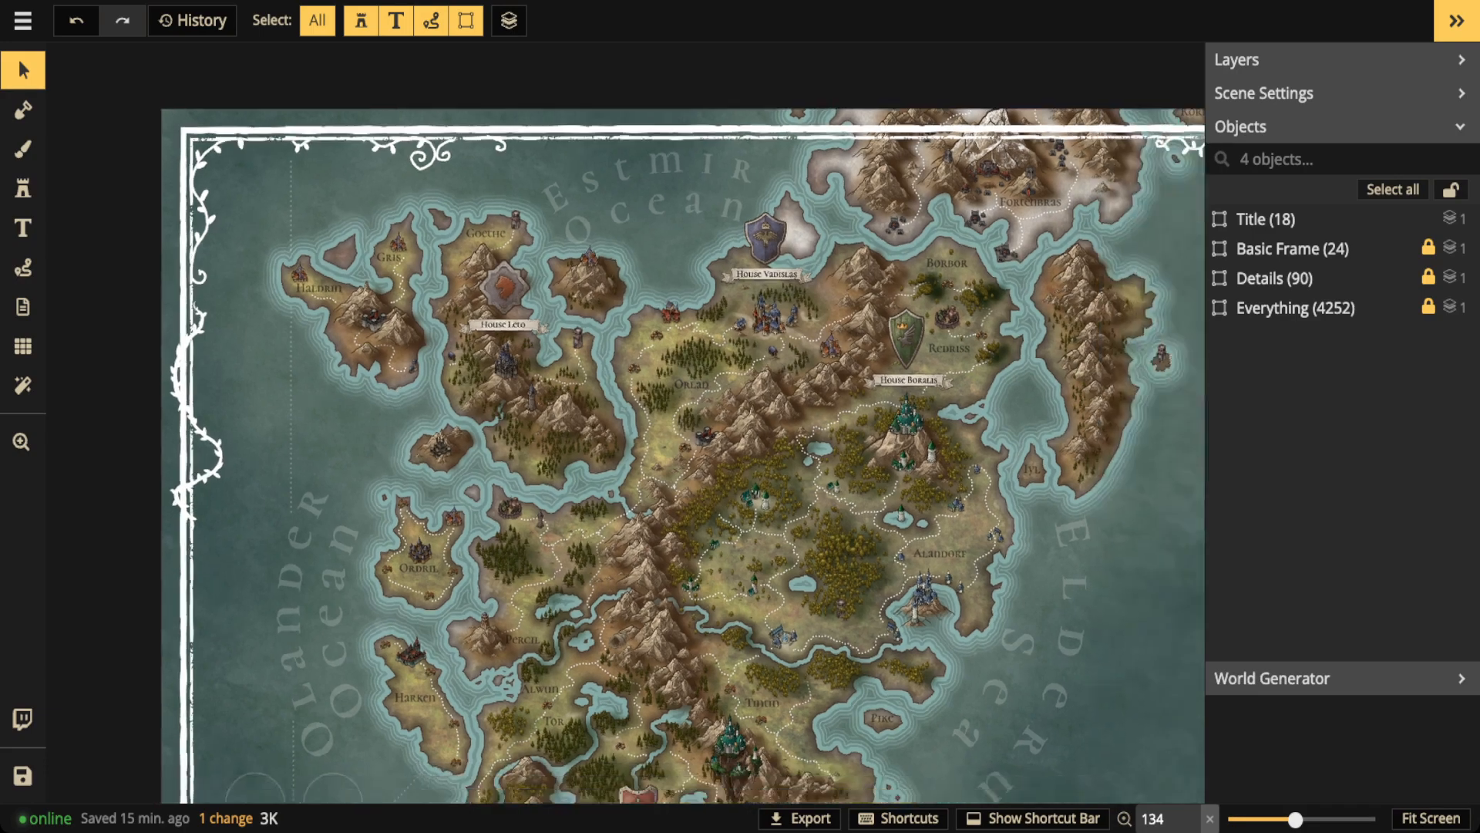
key("space")
left_click_drag(280, 744, 284, 322)
scroll(284, 434, "up", 3)
scroll(290, 447, "up", 2)
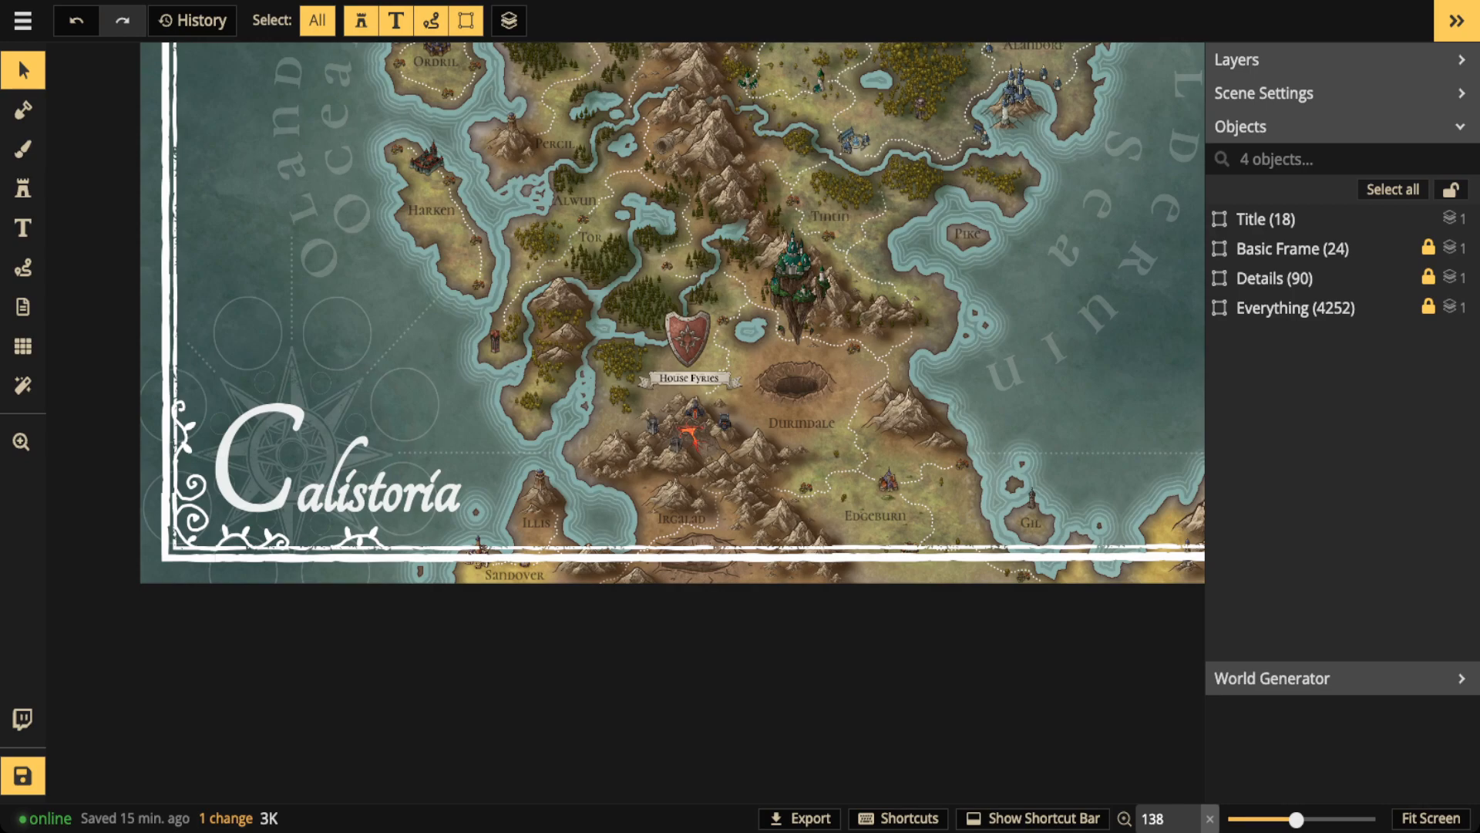
scroll(420, 404, "down", 5)
key("space")
left_click_drag(421, 405, 191, 418)
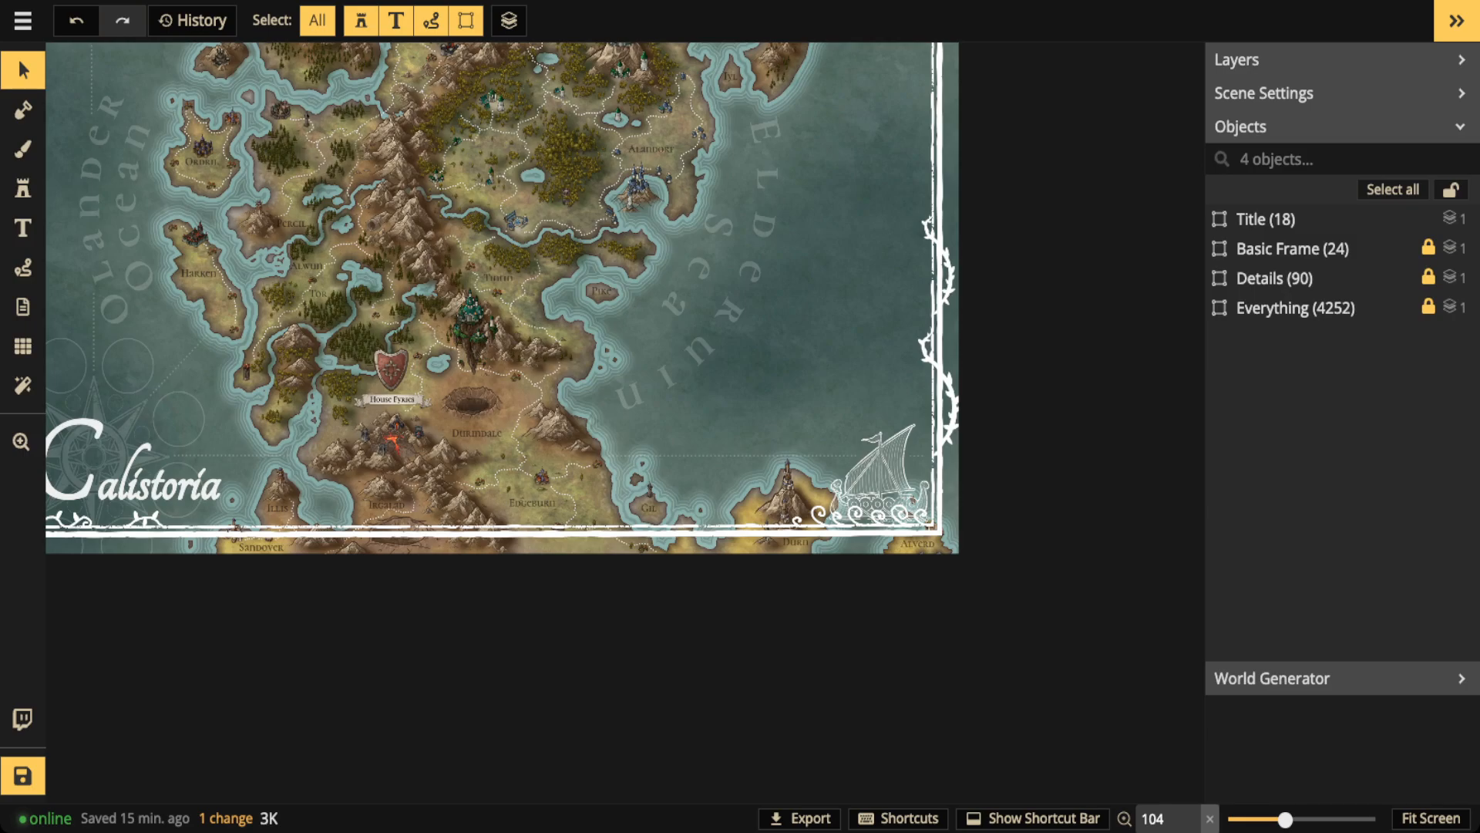
scroll(625, 420, "down", 2)
key("space")
left_click_drag(625, 420, 776, 423)
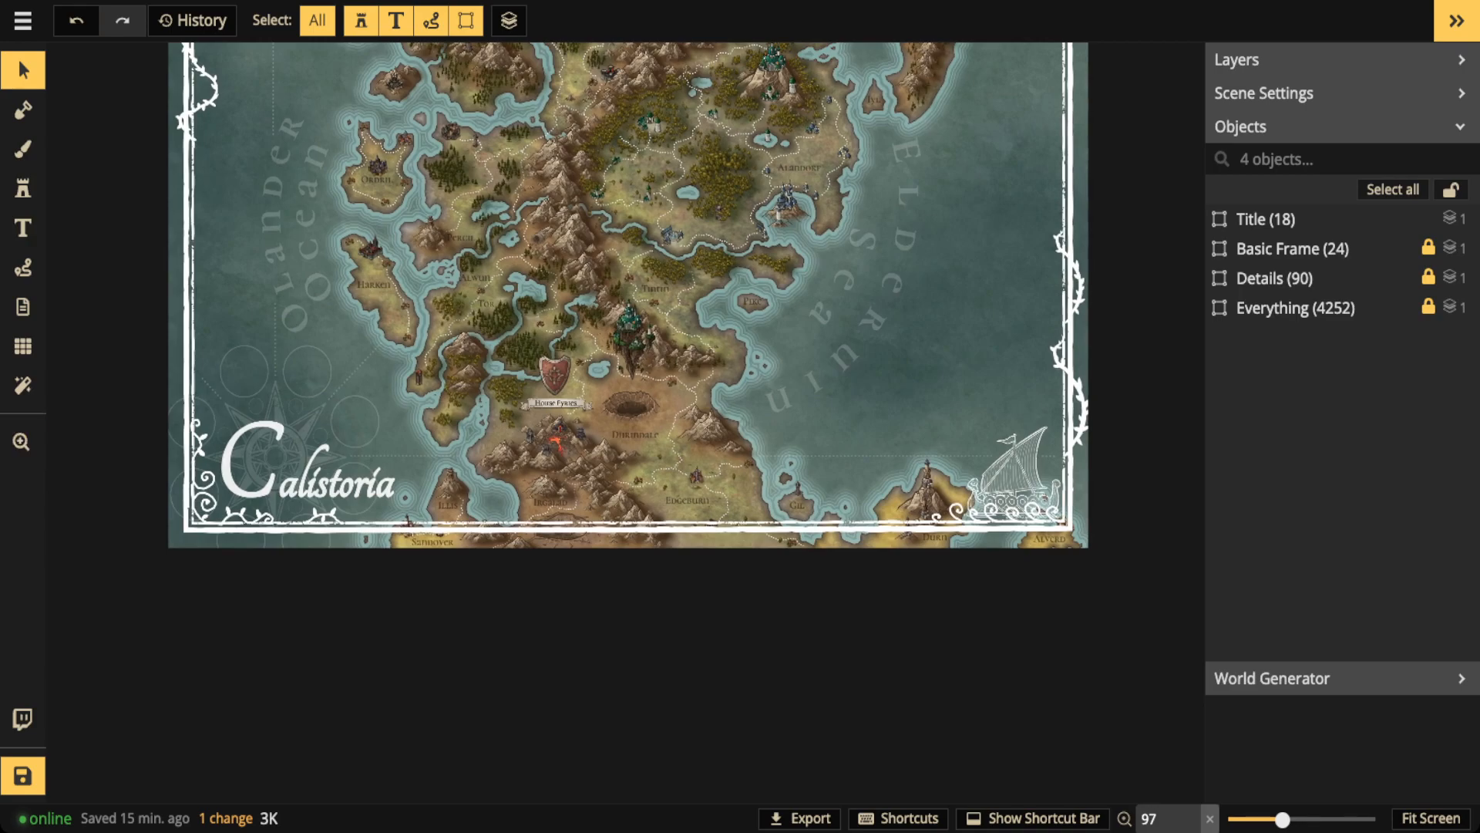
key("space")
left_click_drag(626, 309, 633, 540)
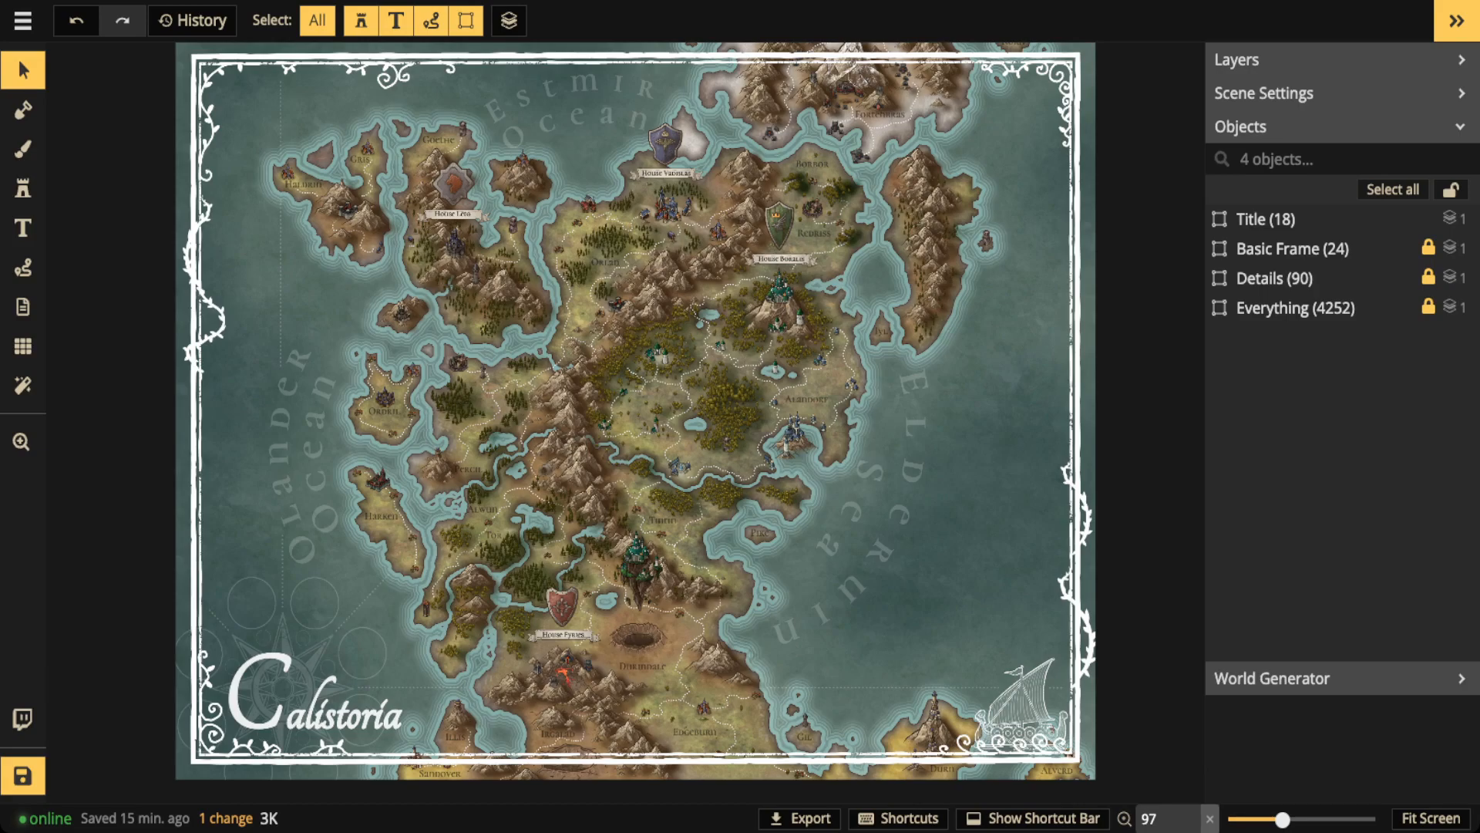
- Hide the Details group with an opacity of 0 and move the Title group from beside the map into its lower-left corner
left_click(1275, 278)
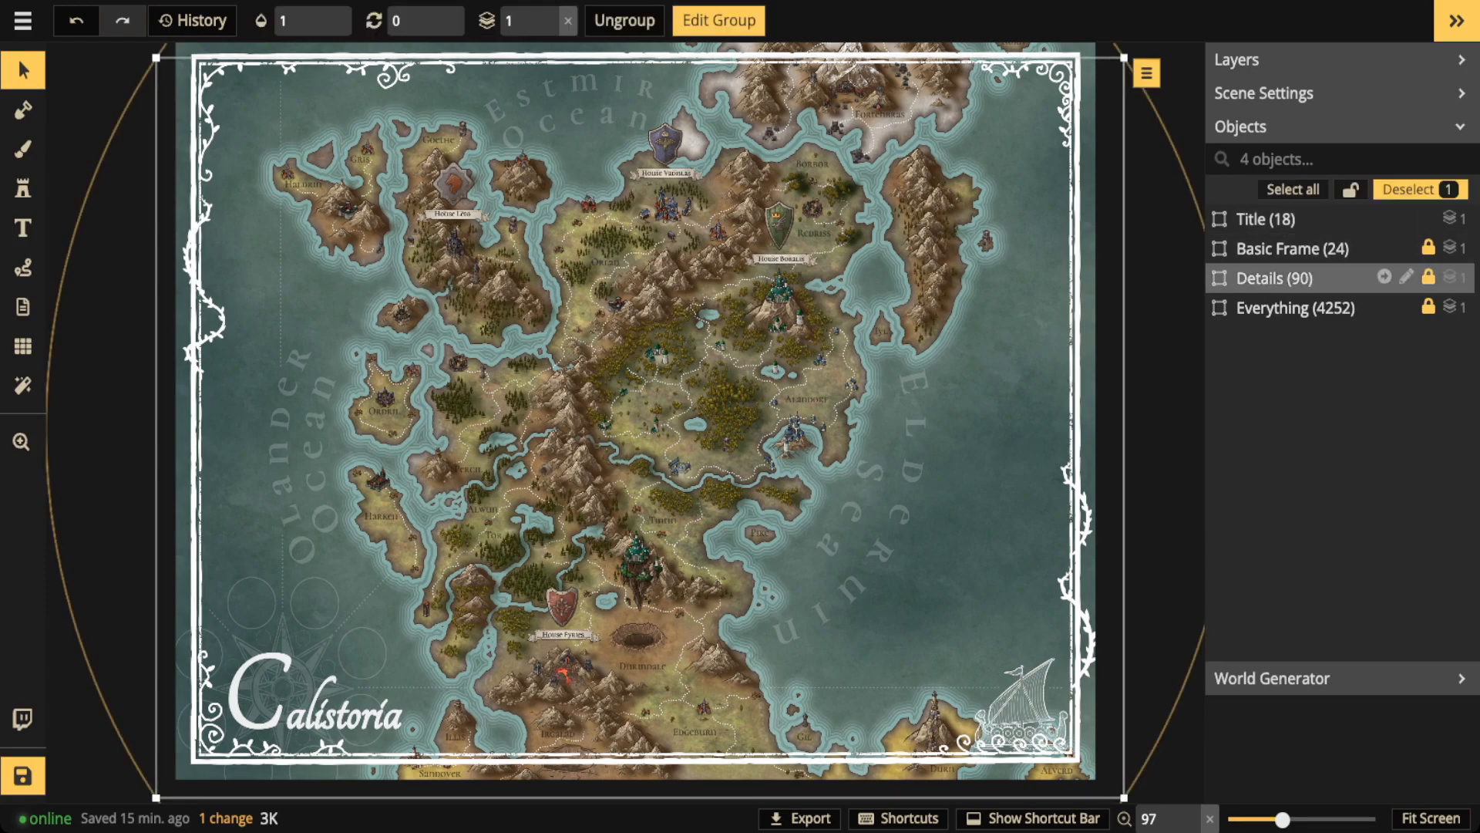
left_click(309, 21)
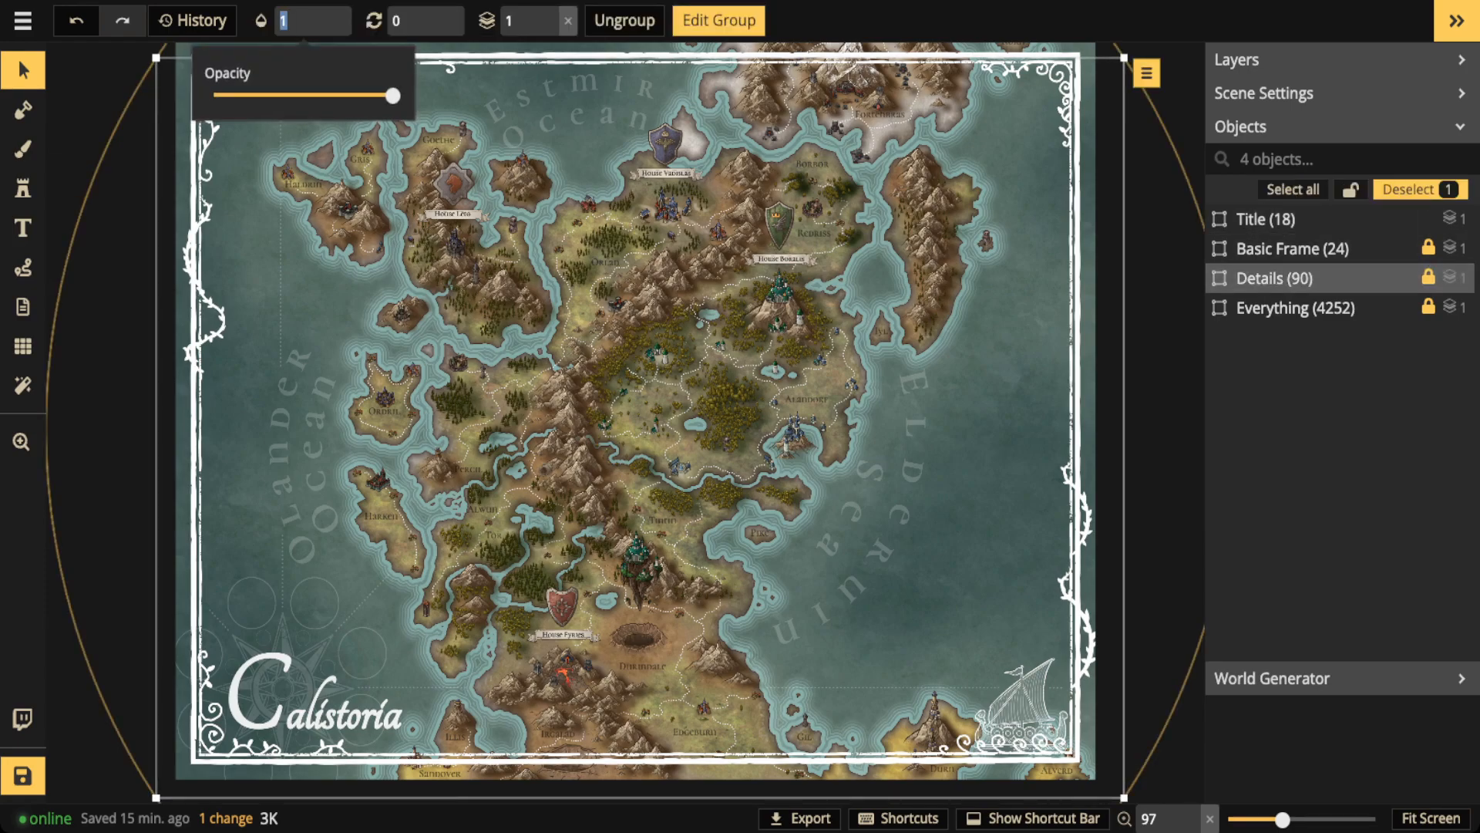
left_click_drag(393, 95, 214, 95)
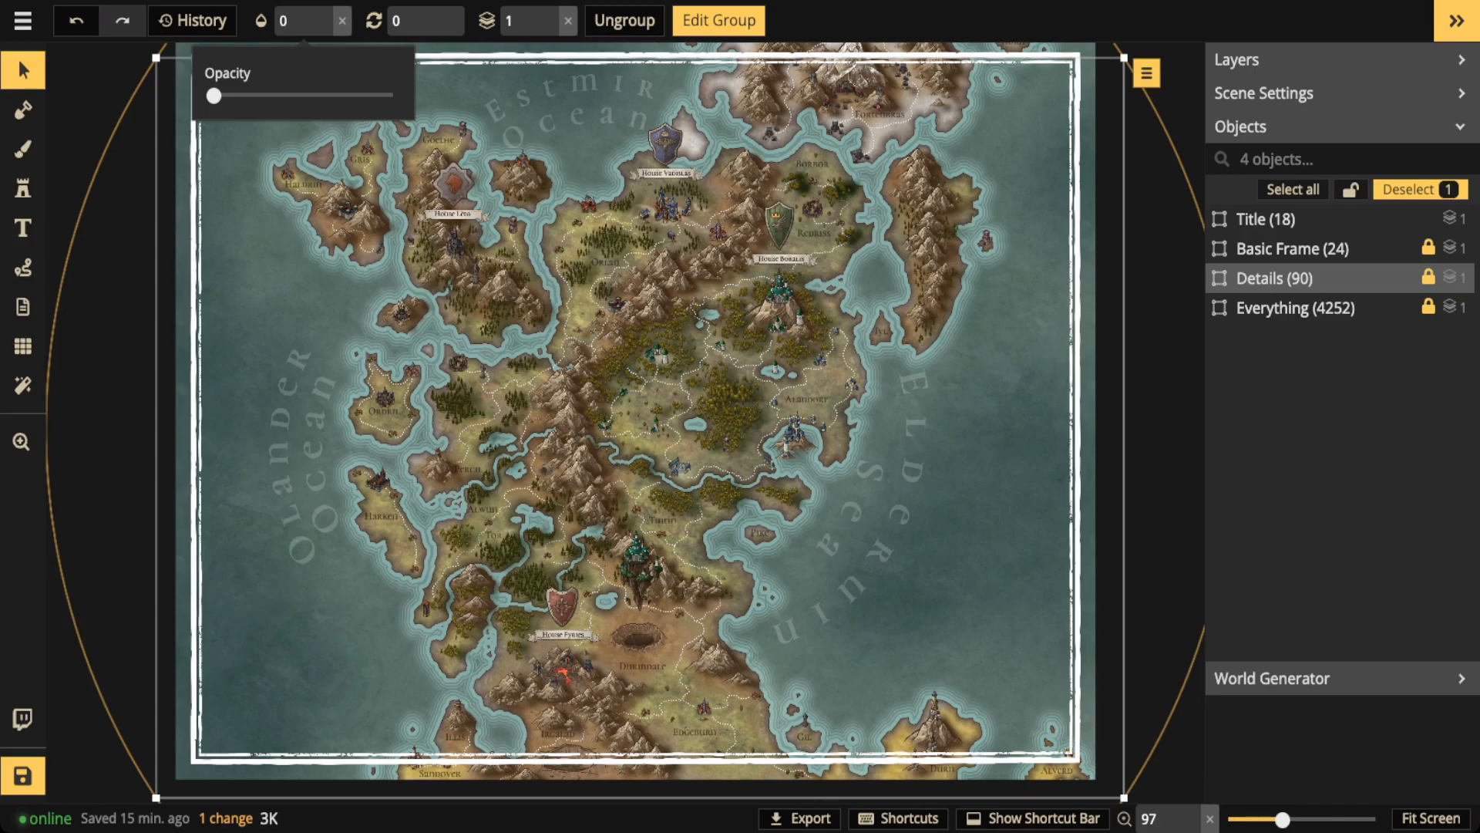
scroll(249, 636, "down", 2)
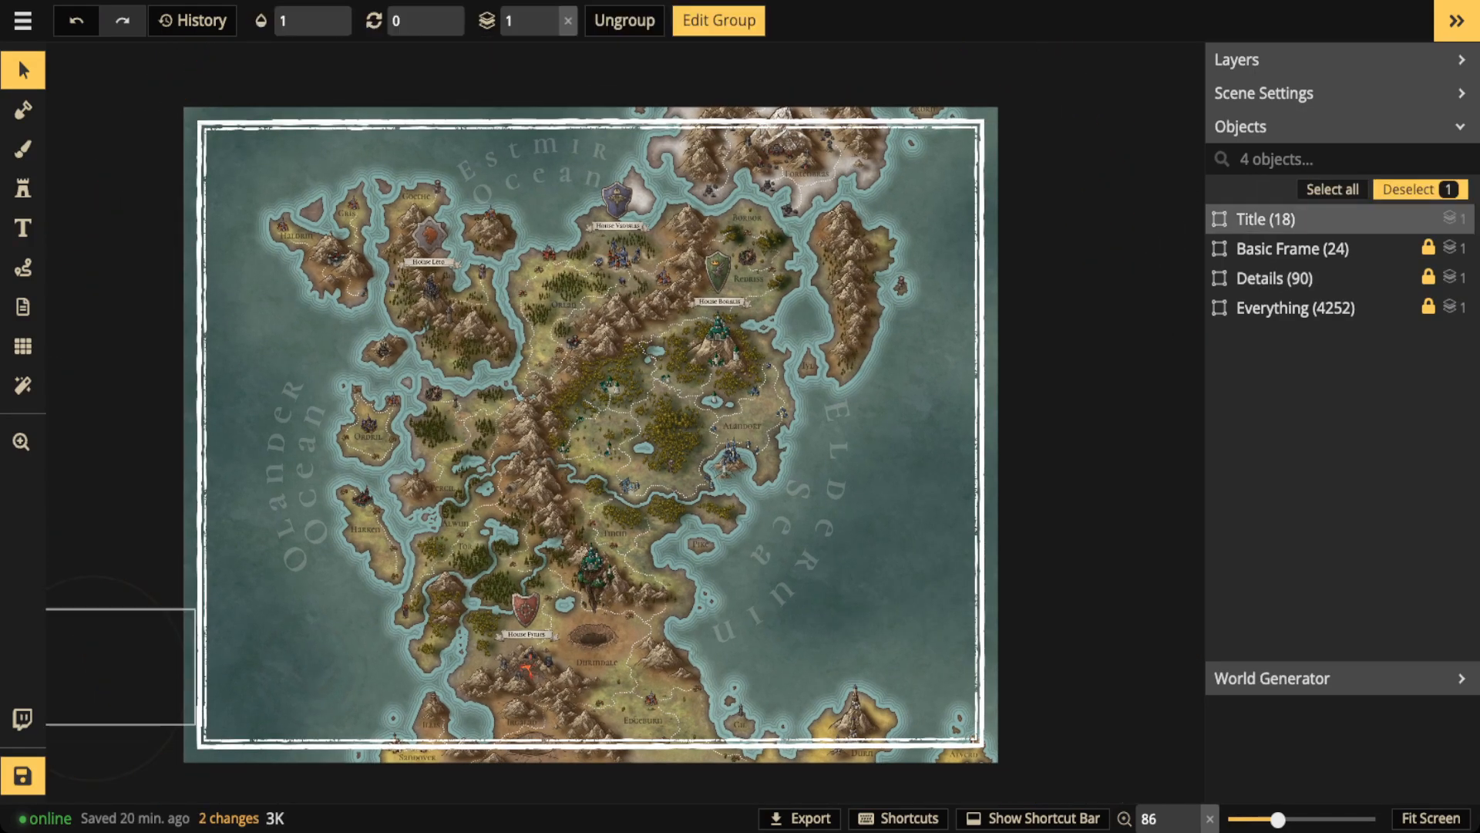
left_click_drag(117, 667, 293, 672)
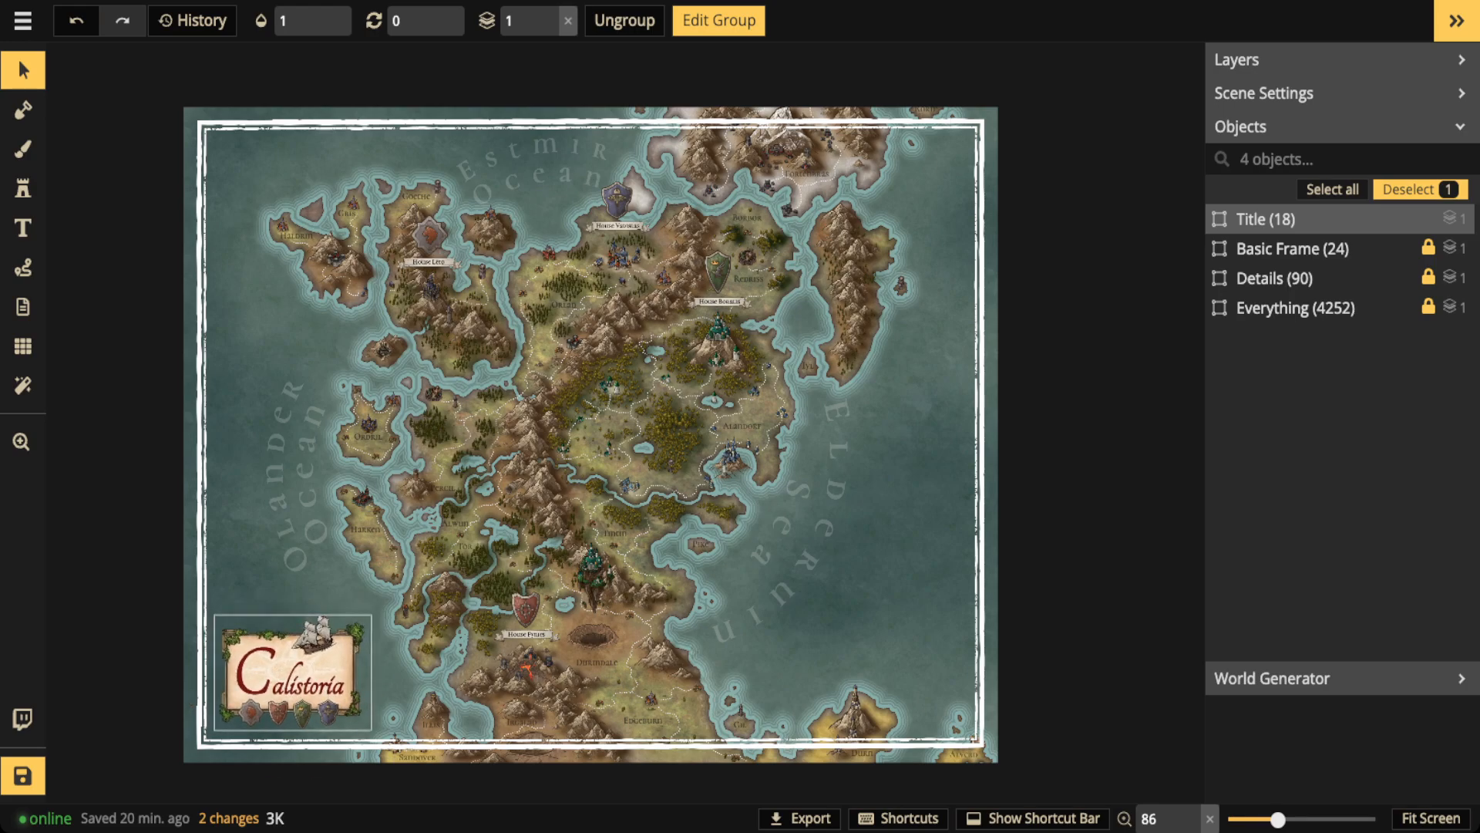
- Examine the Title cartouche with its ship, vines and heraldry shields up close and against the whole map, and deselect it
scroll(300, 655, "up", 5)
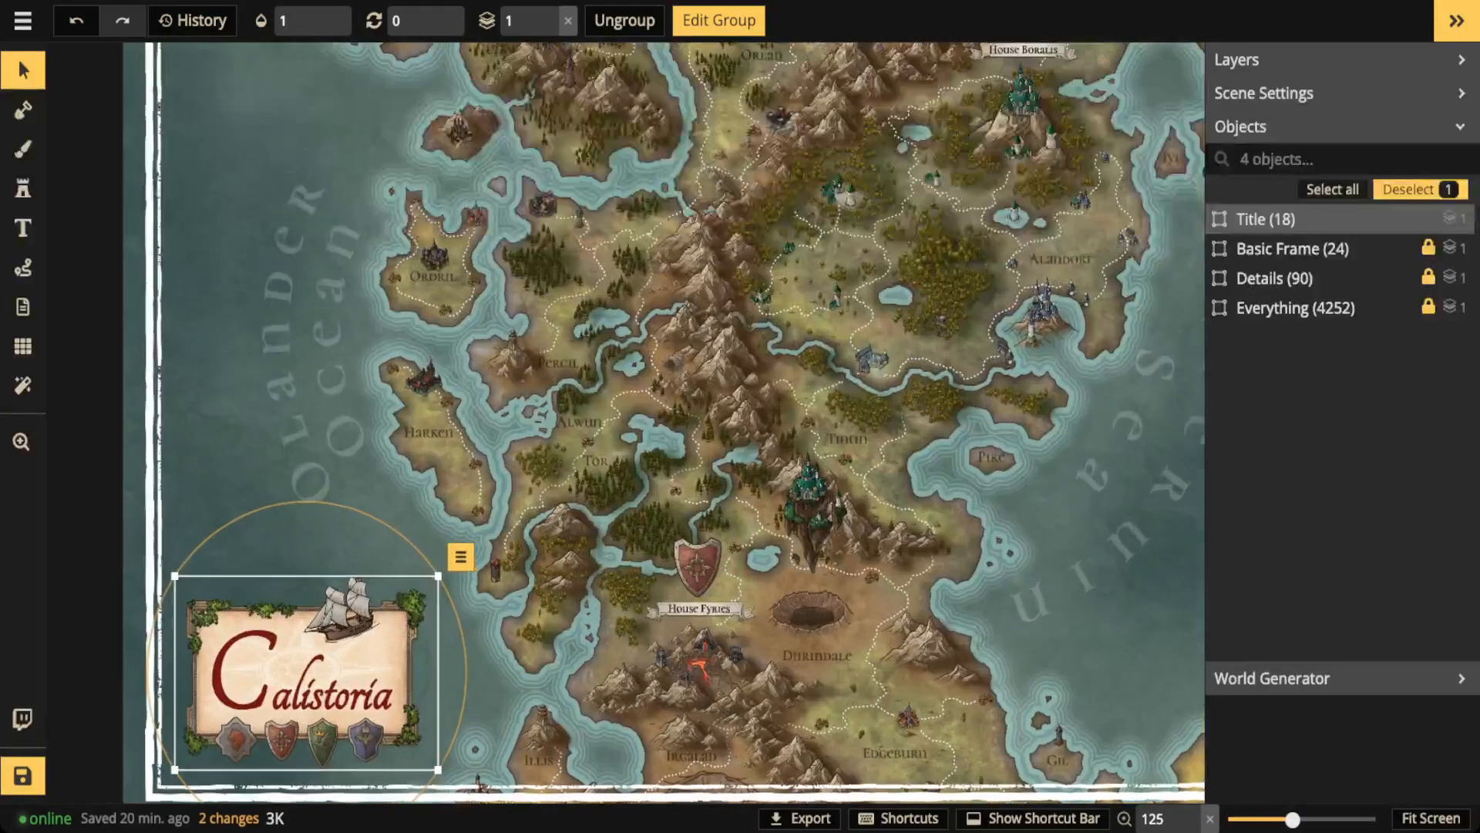
scroll(239, 756, "up", 8)
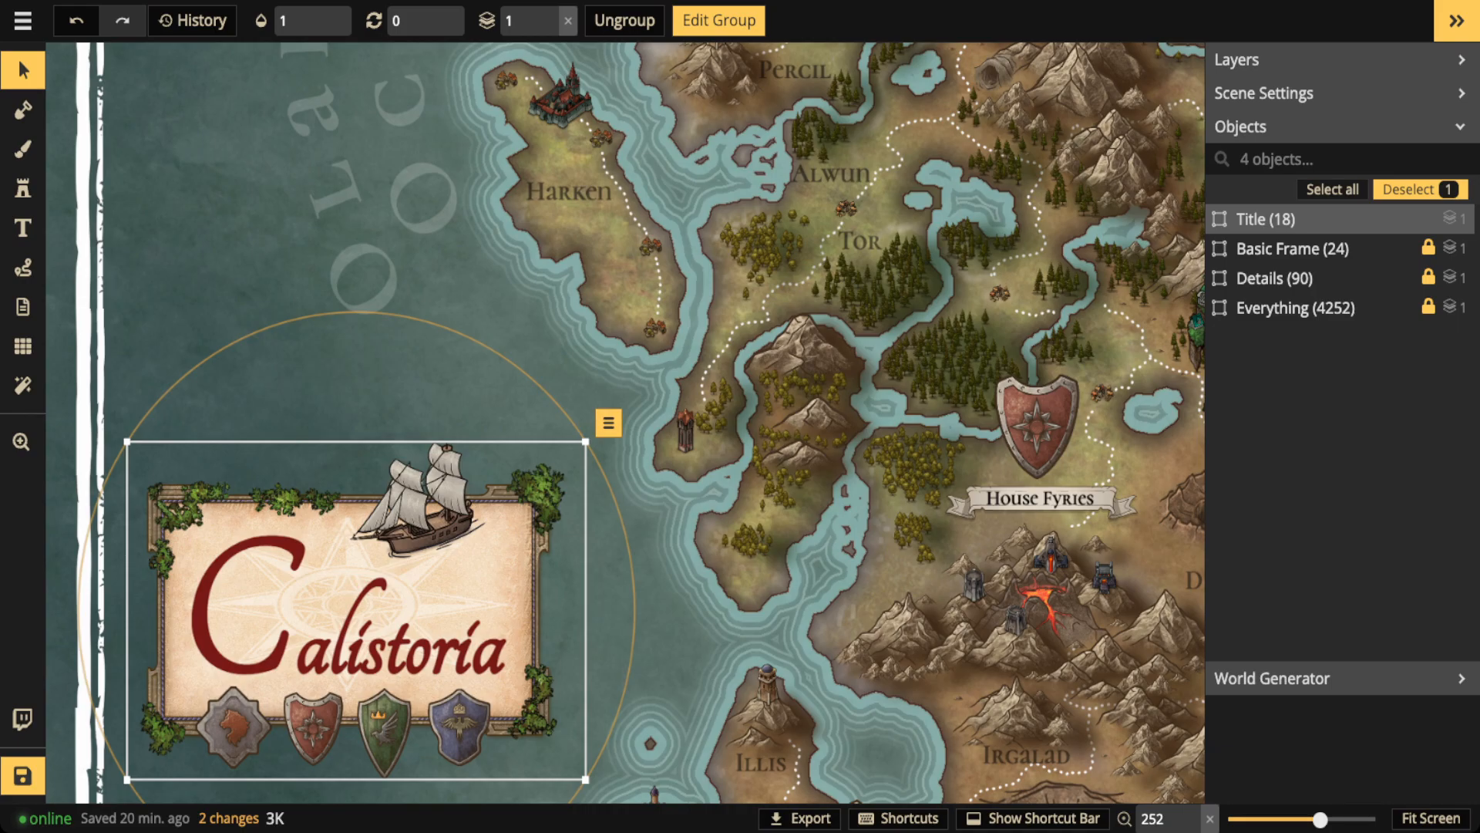
scroll(371, 721, "down", 5)
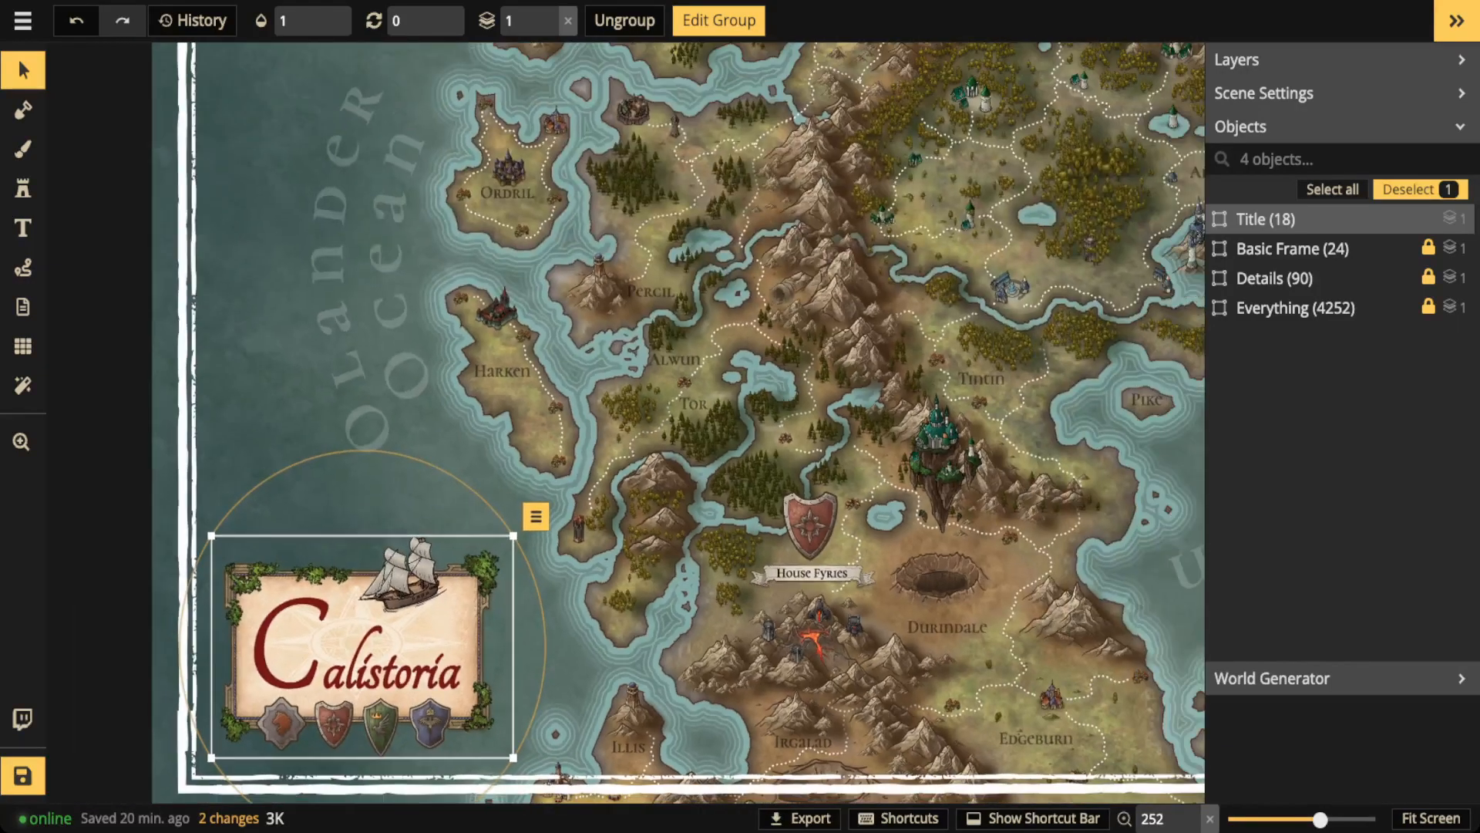
key("space")
left_click_drag(372, 720, 134, 763)
left_click_drag(509, 254, 497, 490)
scroll(497, 270, "down", 6)
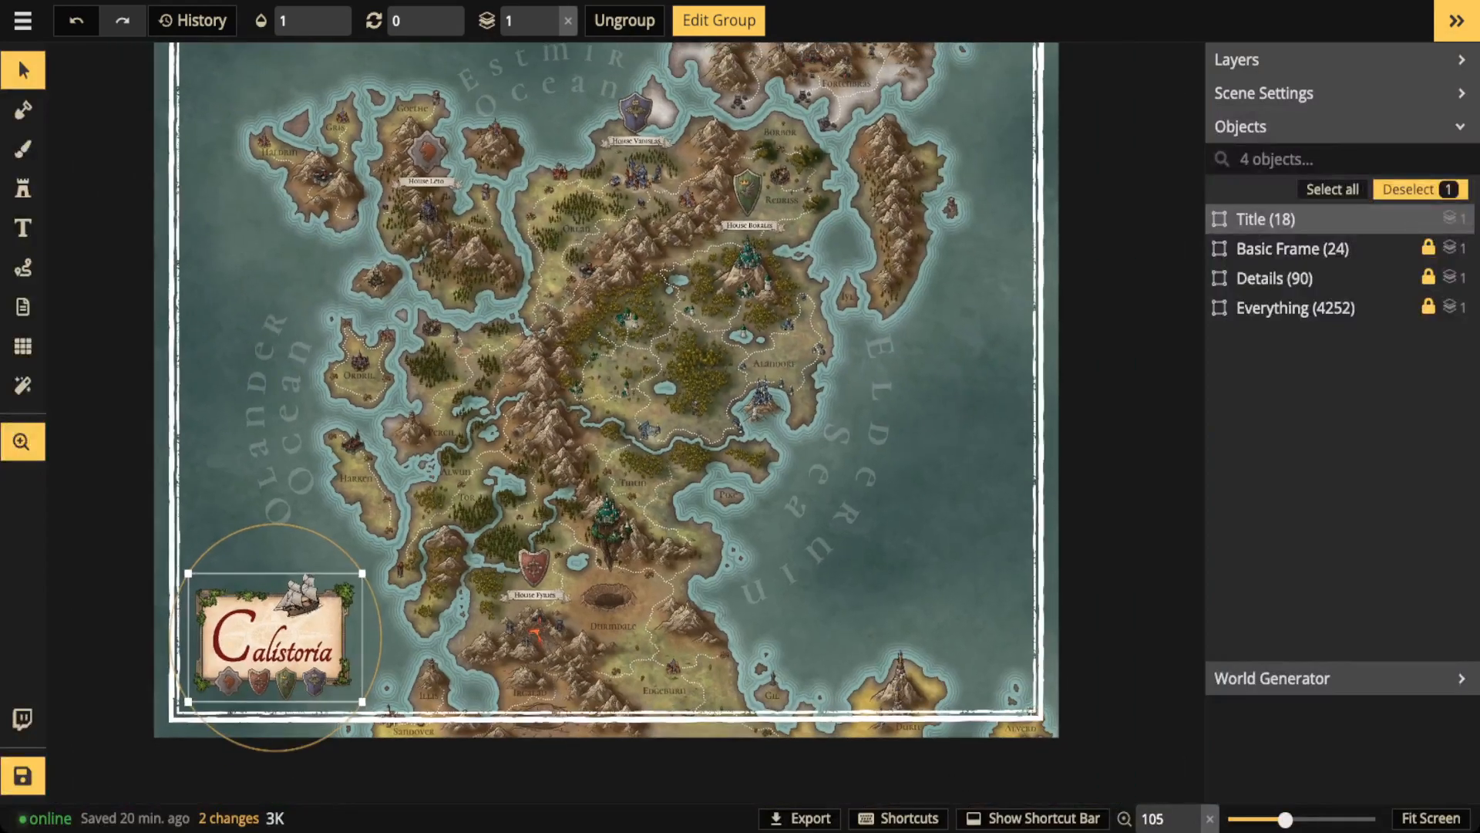
left_click_drag(666, 231, 676, 273)
scroll(670, 328, "down", 1)
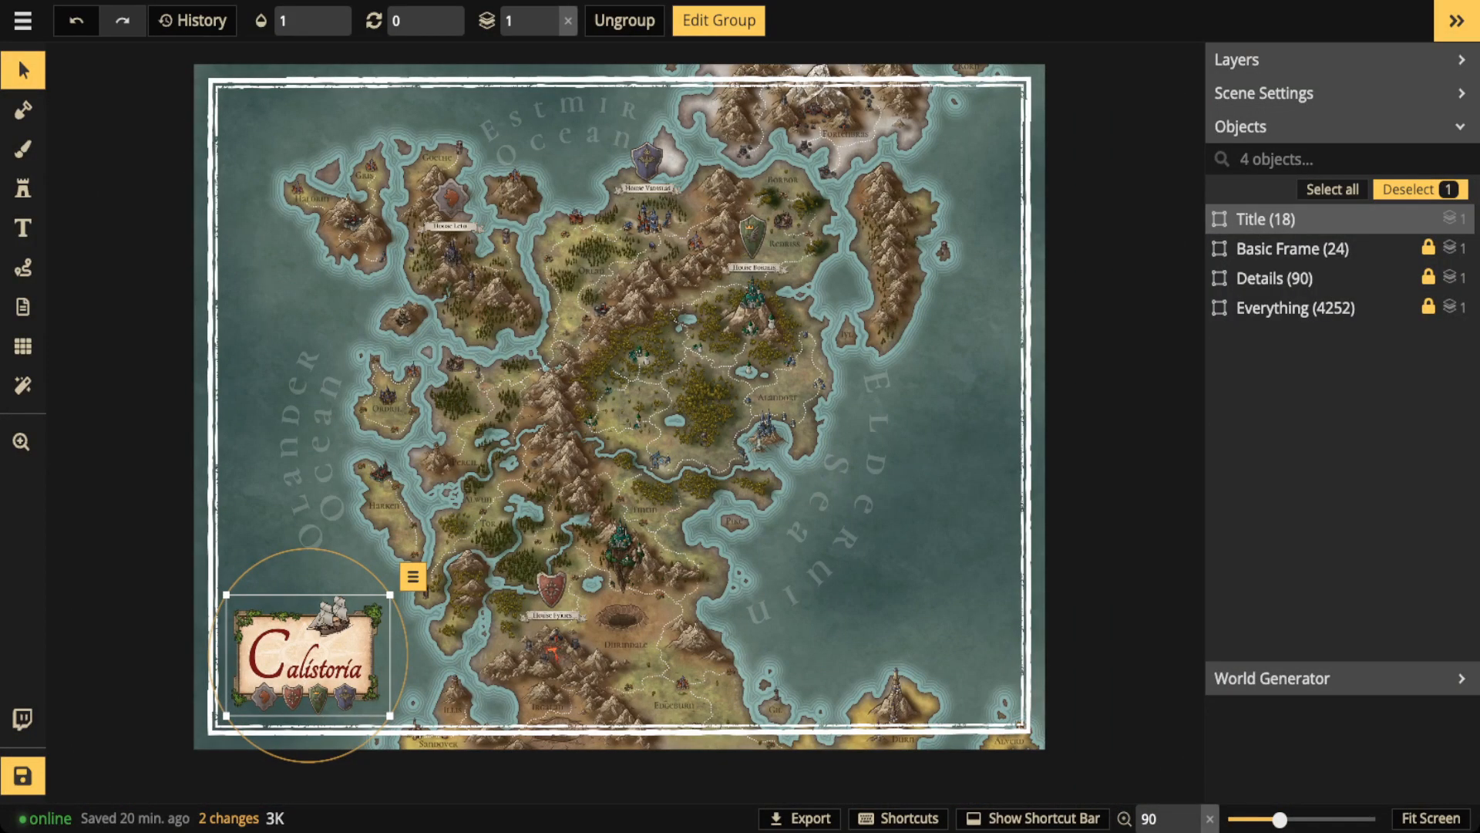
key("Escape")
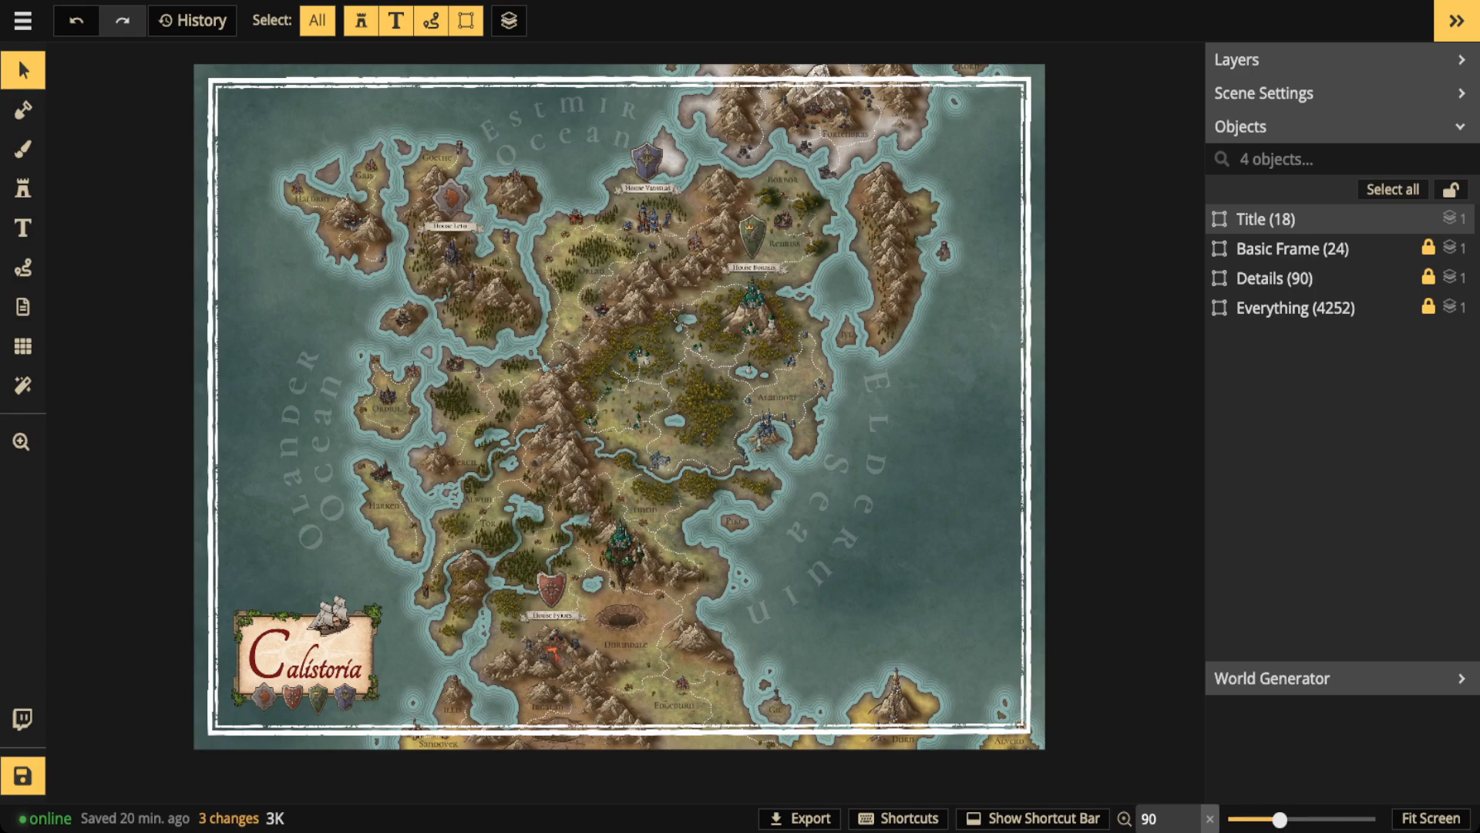
scroll(341, 485, "up", 2)
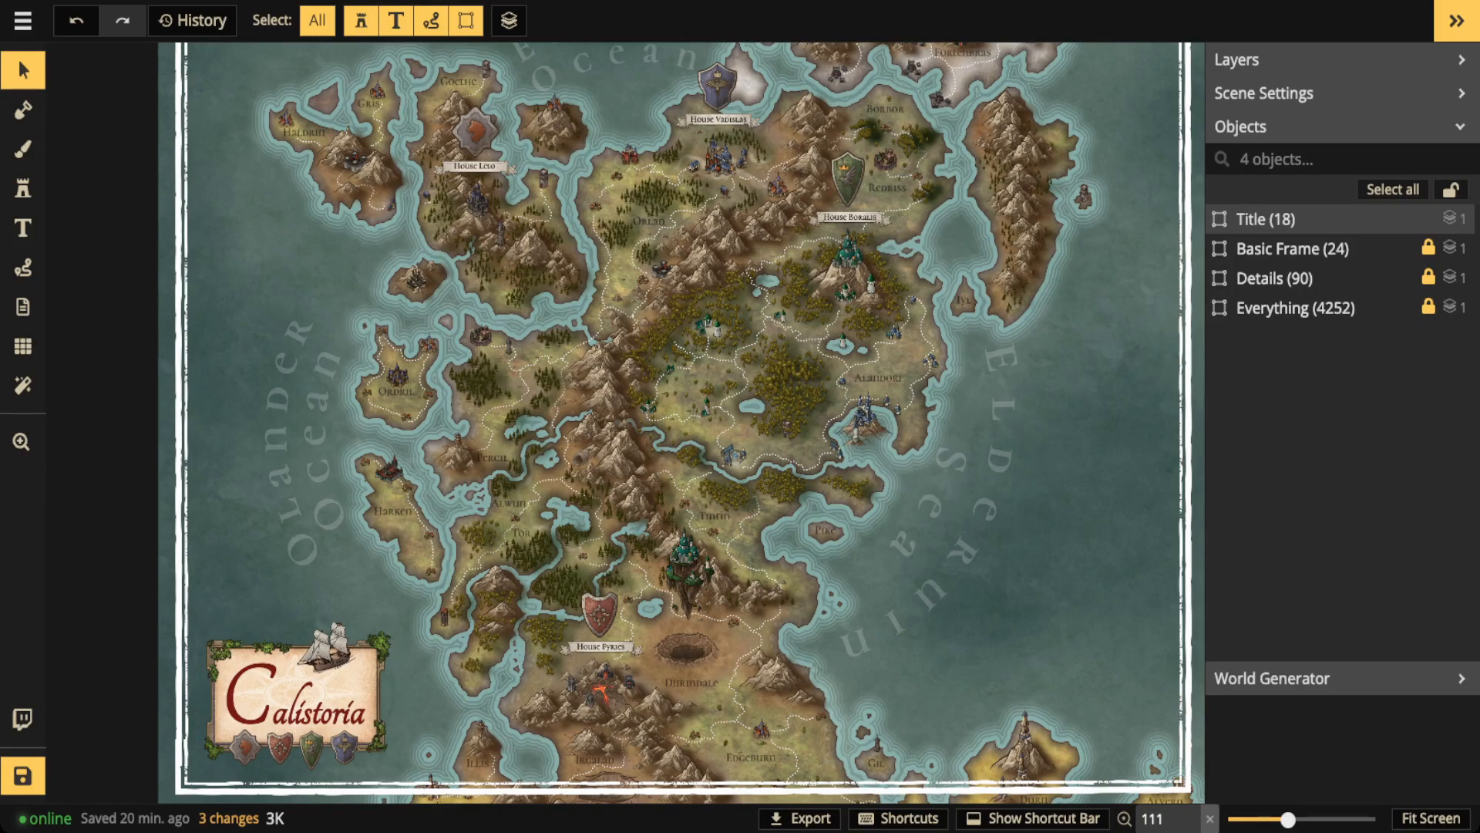
scroll(324, 528, "down", 3)
left_click_drag(324, 528, 478, 437)
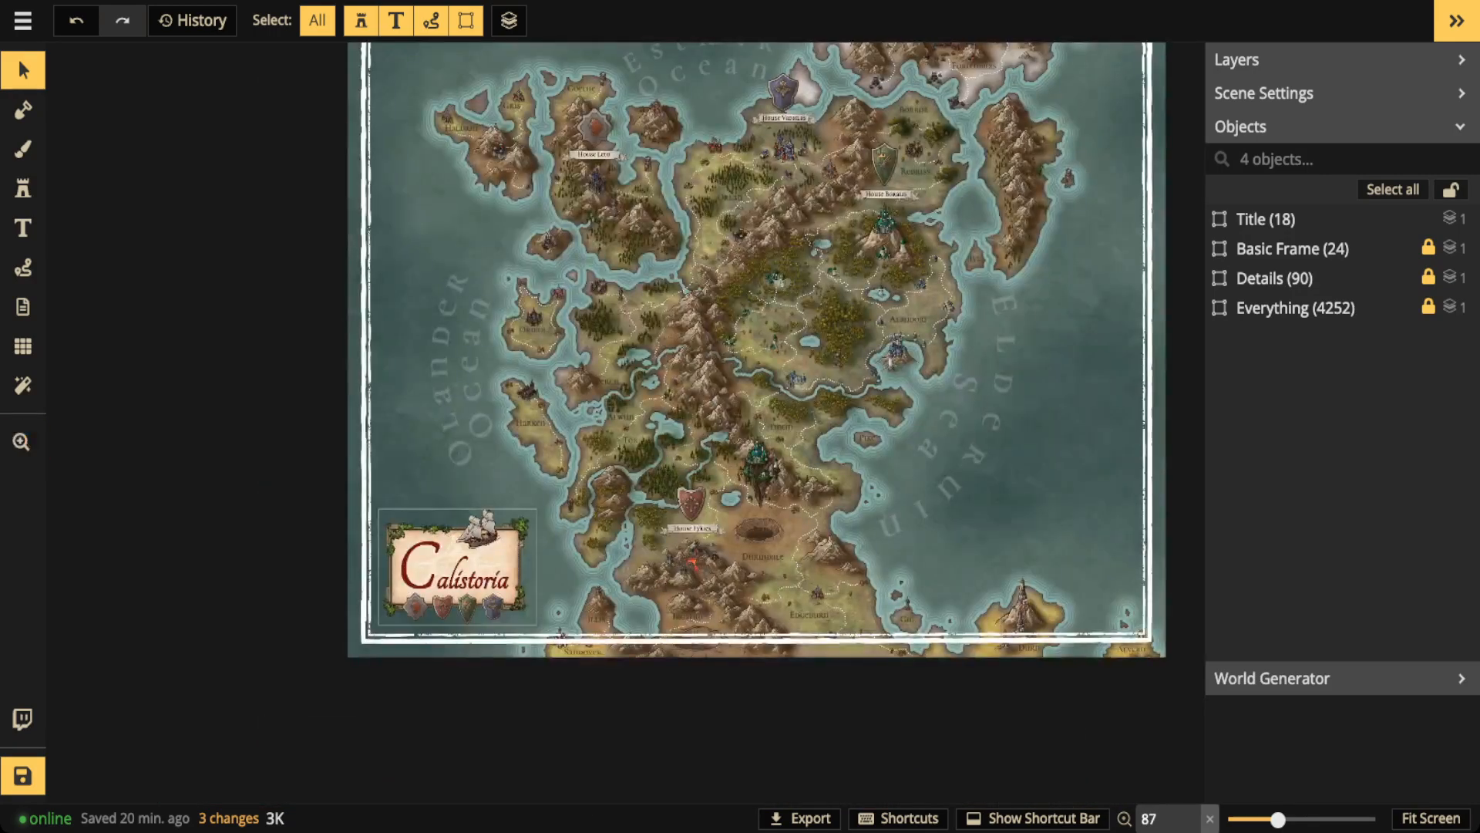
- Move the Title group off the map, beyond its lower-left corner, and deselect everything
left_click(457, 567)
left_click_drag(457, 567, 255, 593)
double_click(255, 594)
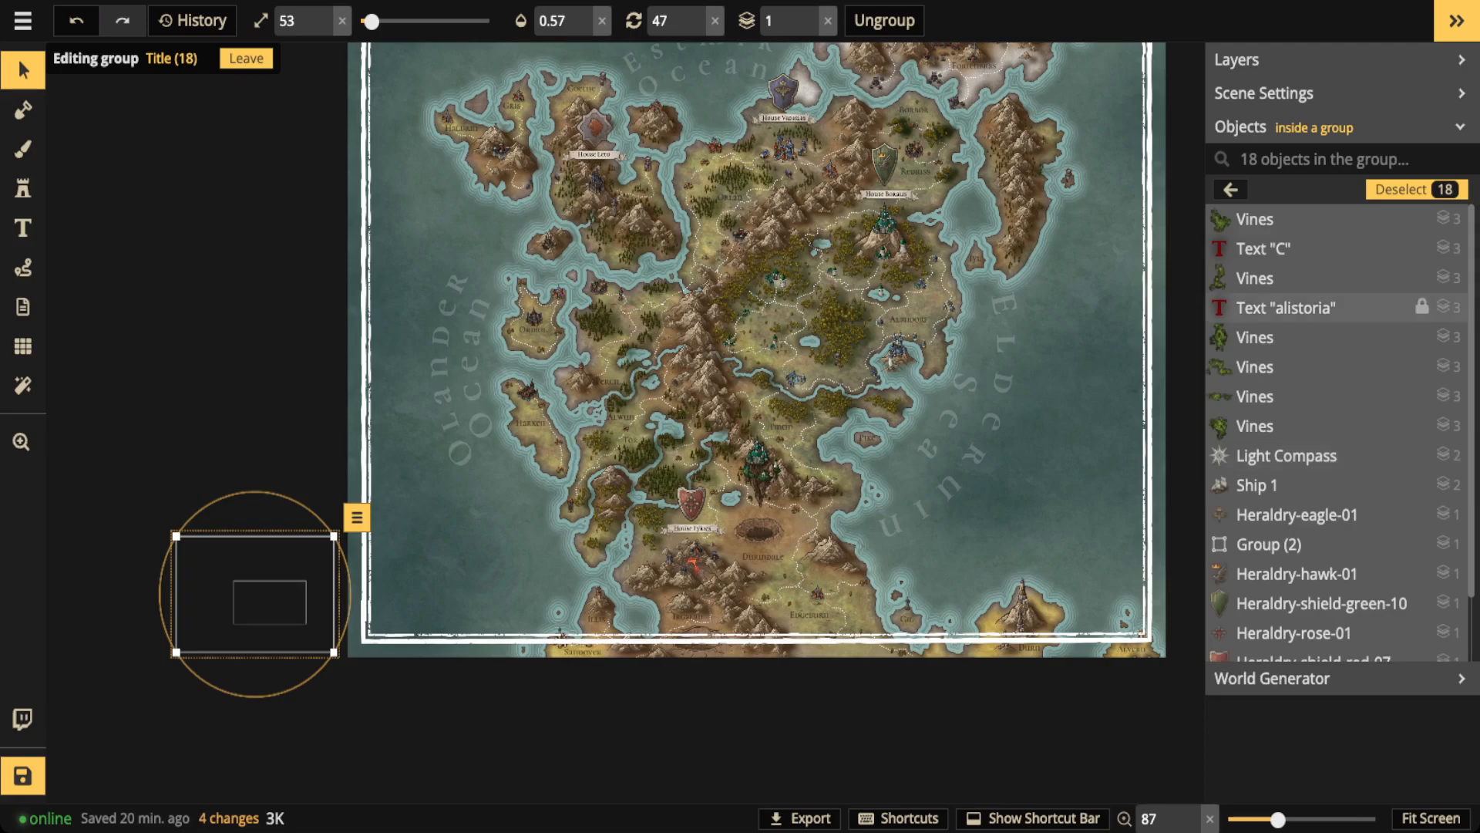
scroll(1326, 308, "down", 2)
key("Escape")
key("Escape")
key("Escape")
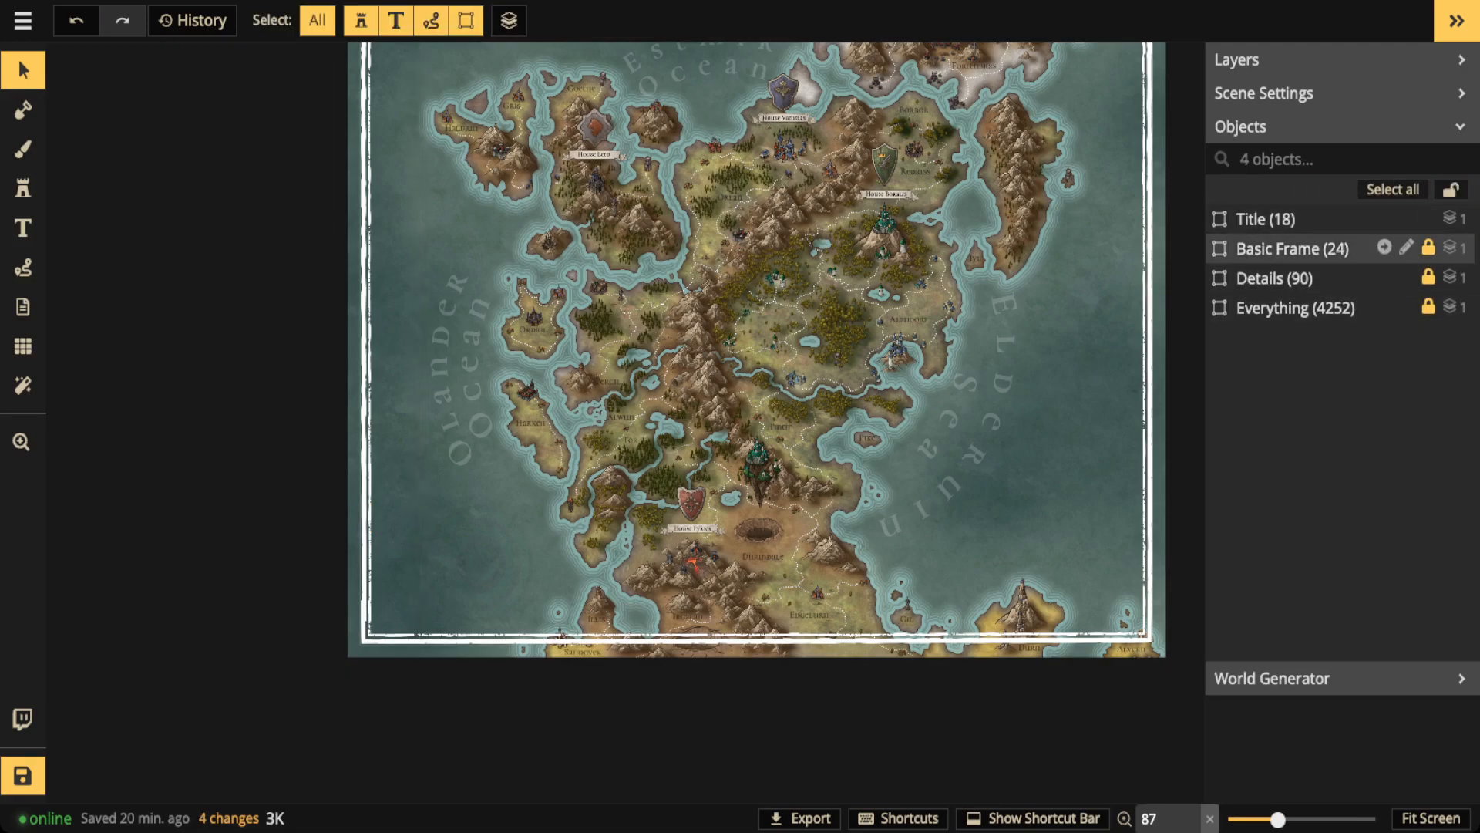
- Bring back the Details group by setting its opacity to 1, and deselect it
left_click(1280, 278)
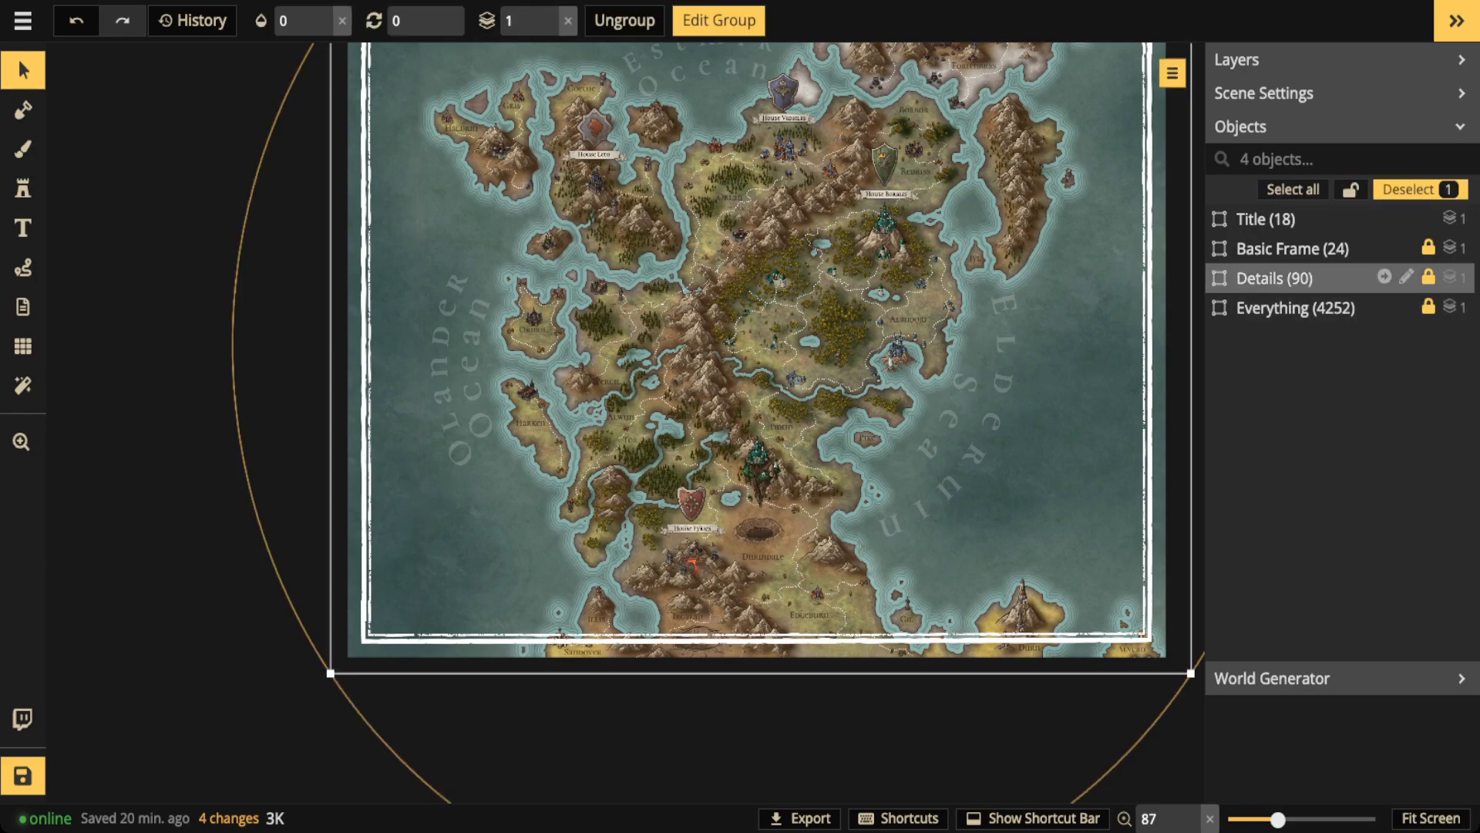
left_click(324, 14)
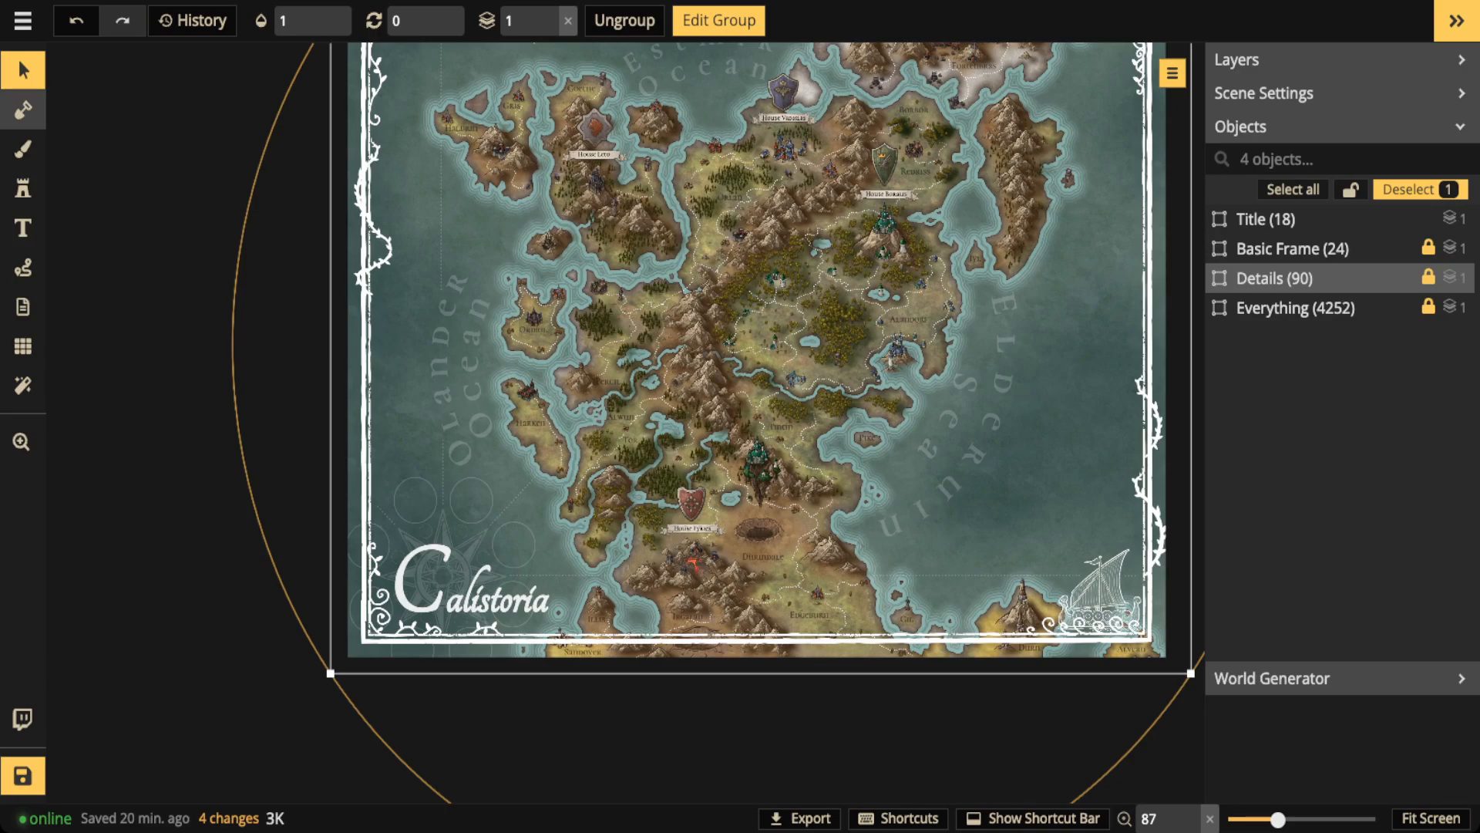
key("Escape")
- Open the filter options and turn on the Clarity color filter for the whole map
scroll(498, 204, "down", 1)
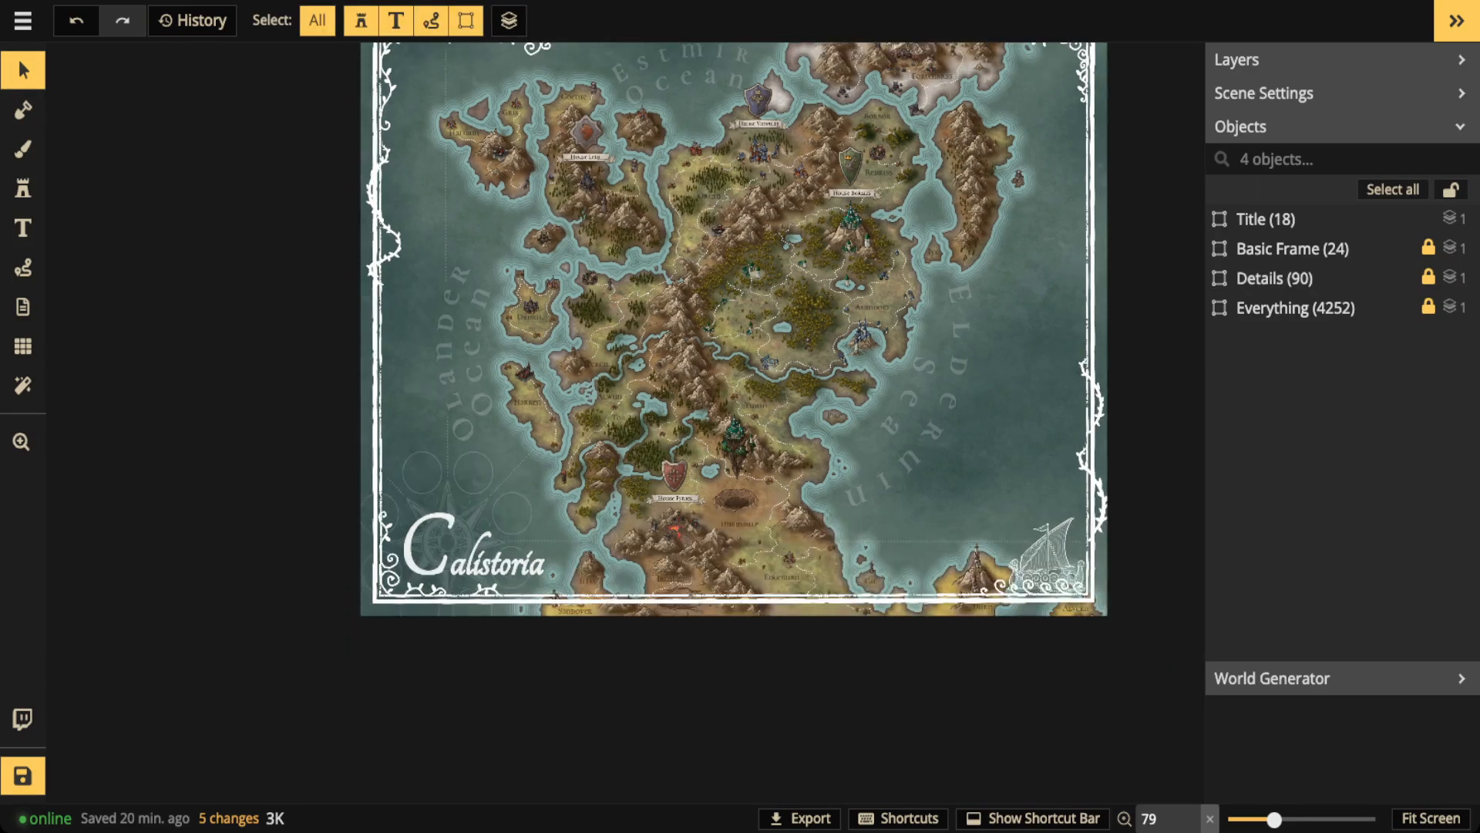
left_click_drag(498, 205, 367, 315)
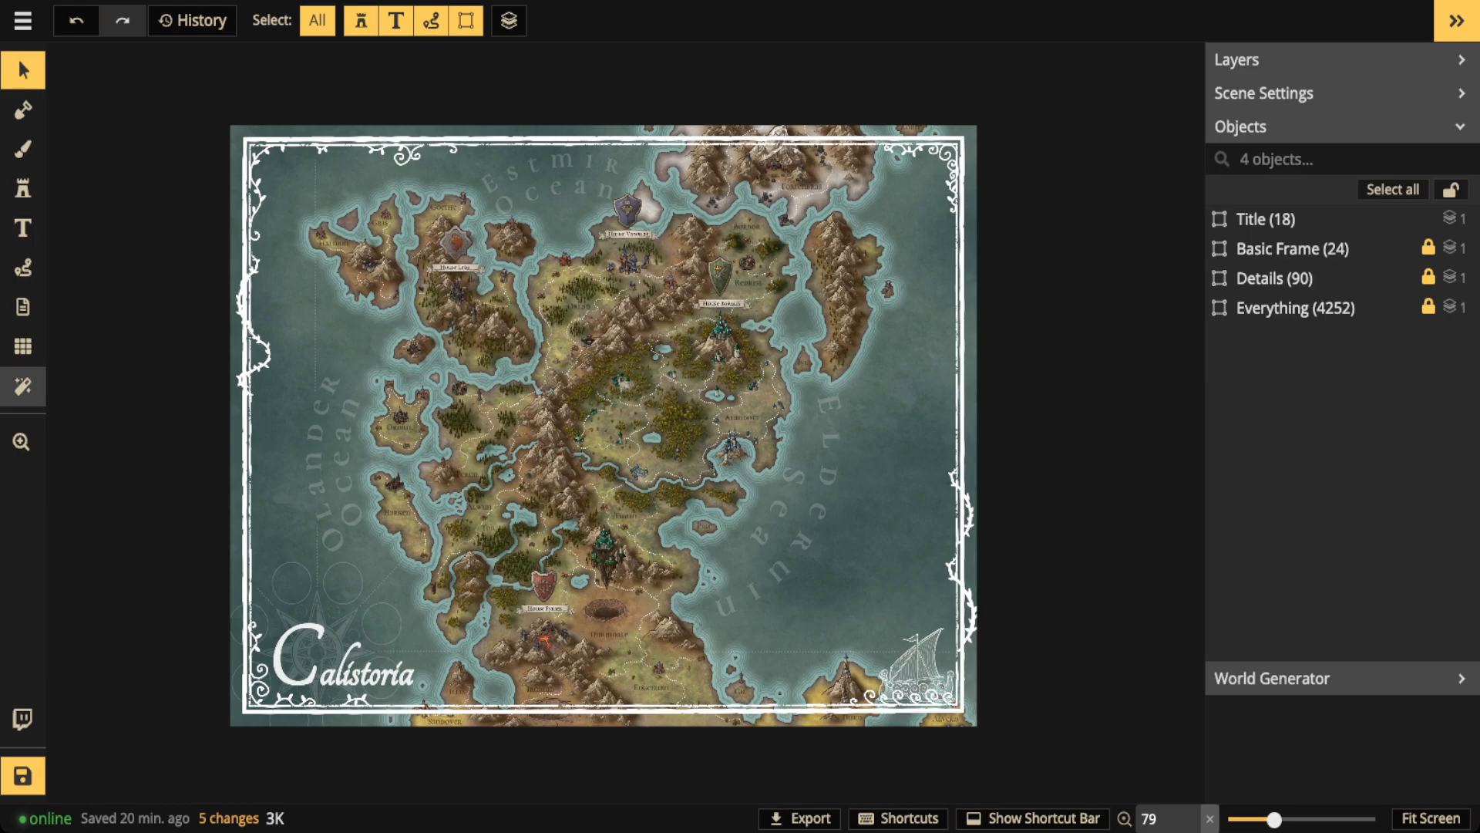
left_click(23, 385)
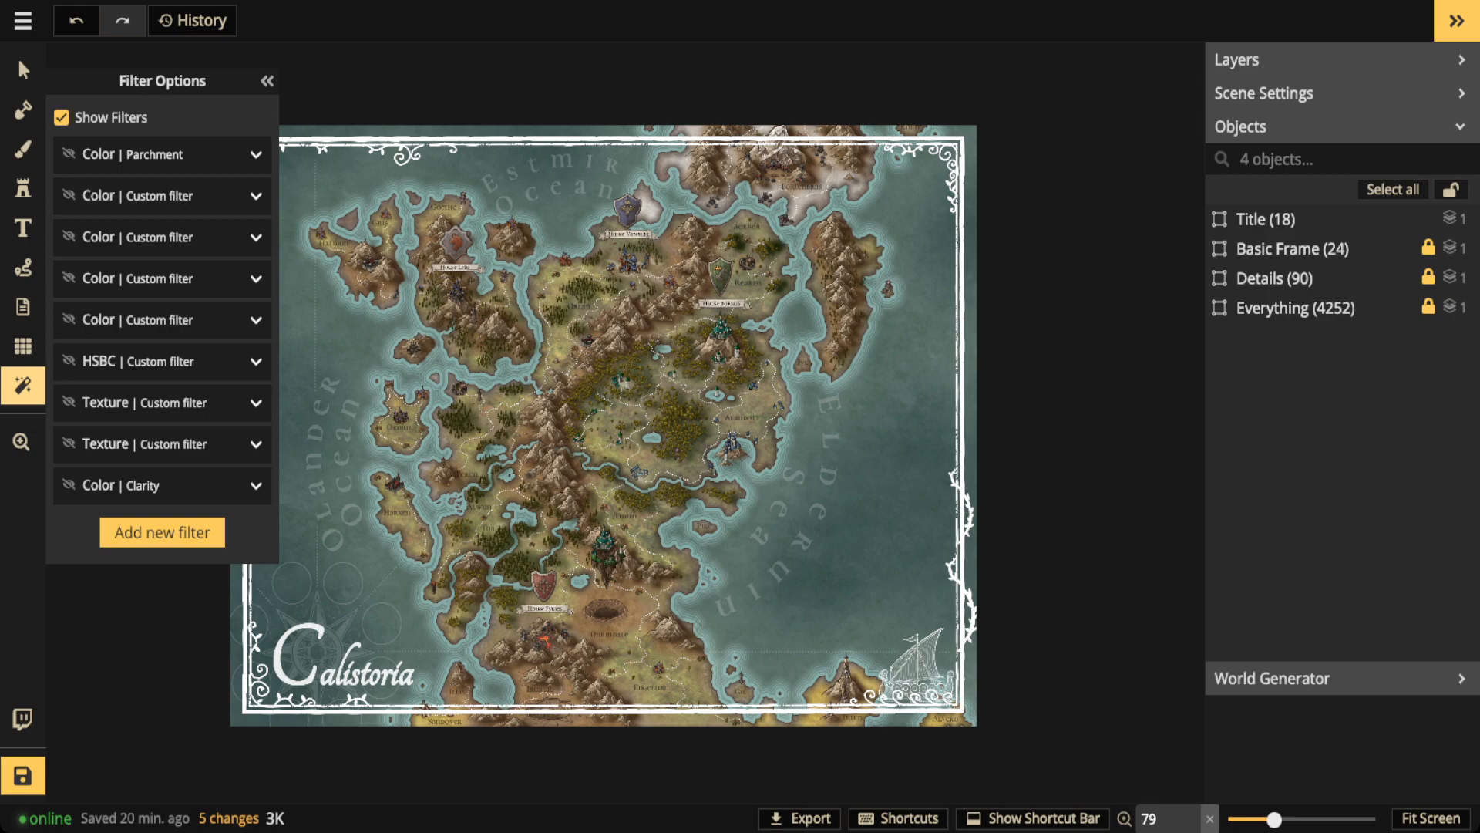
key("space")
left_click_drag(601, 425, 708, 426)
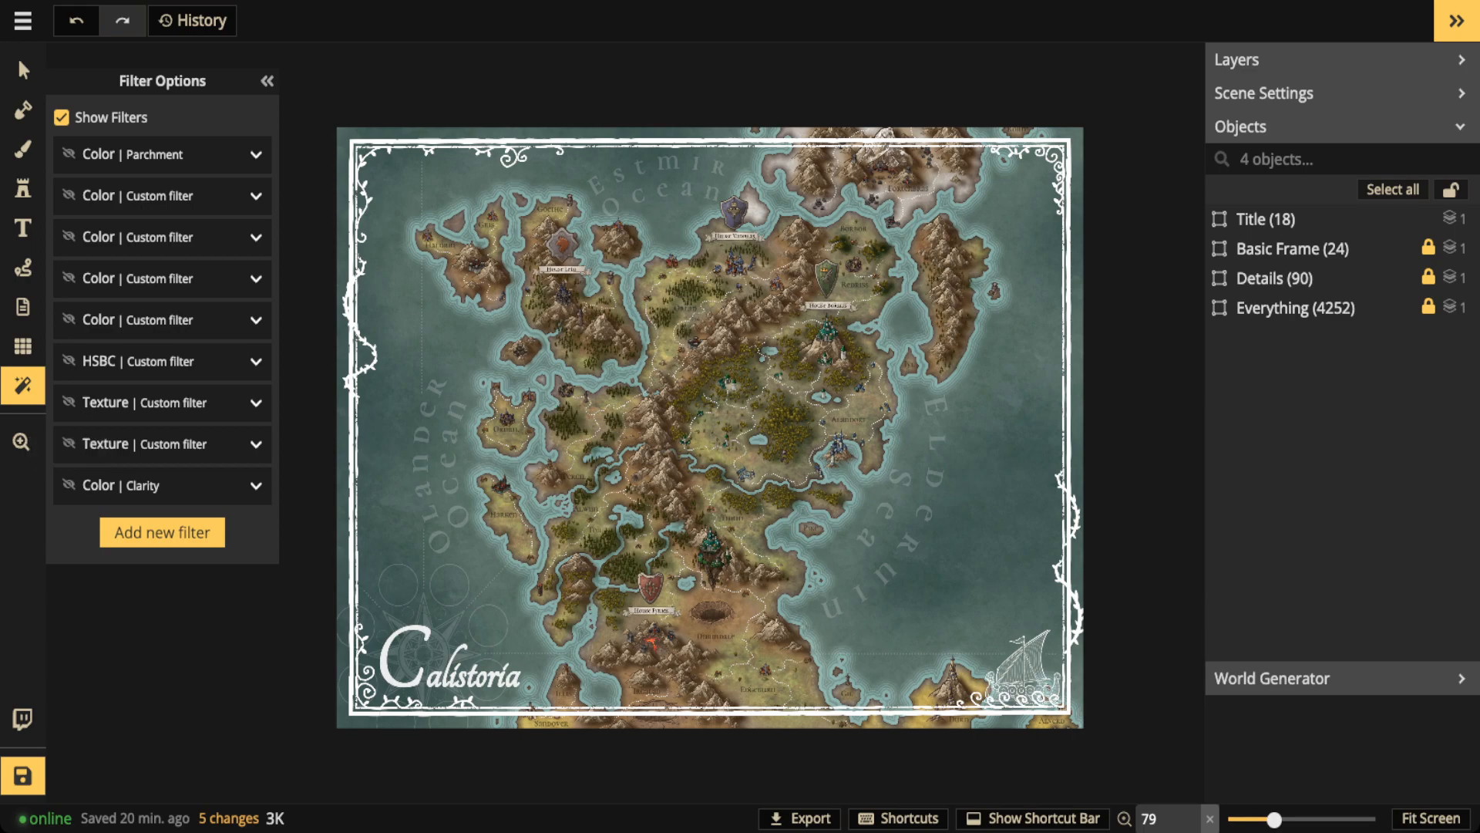
left_click(68, 484)
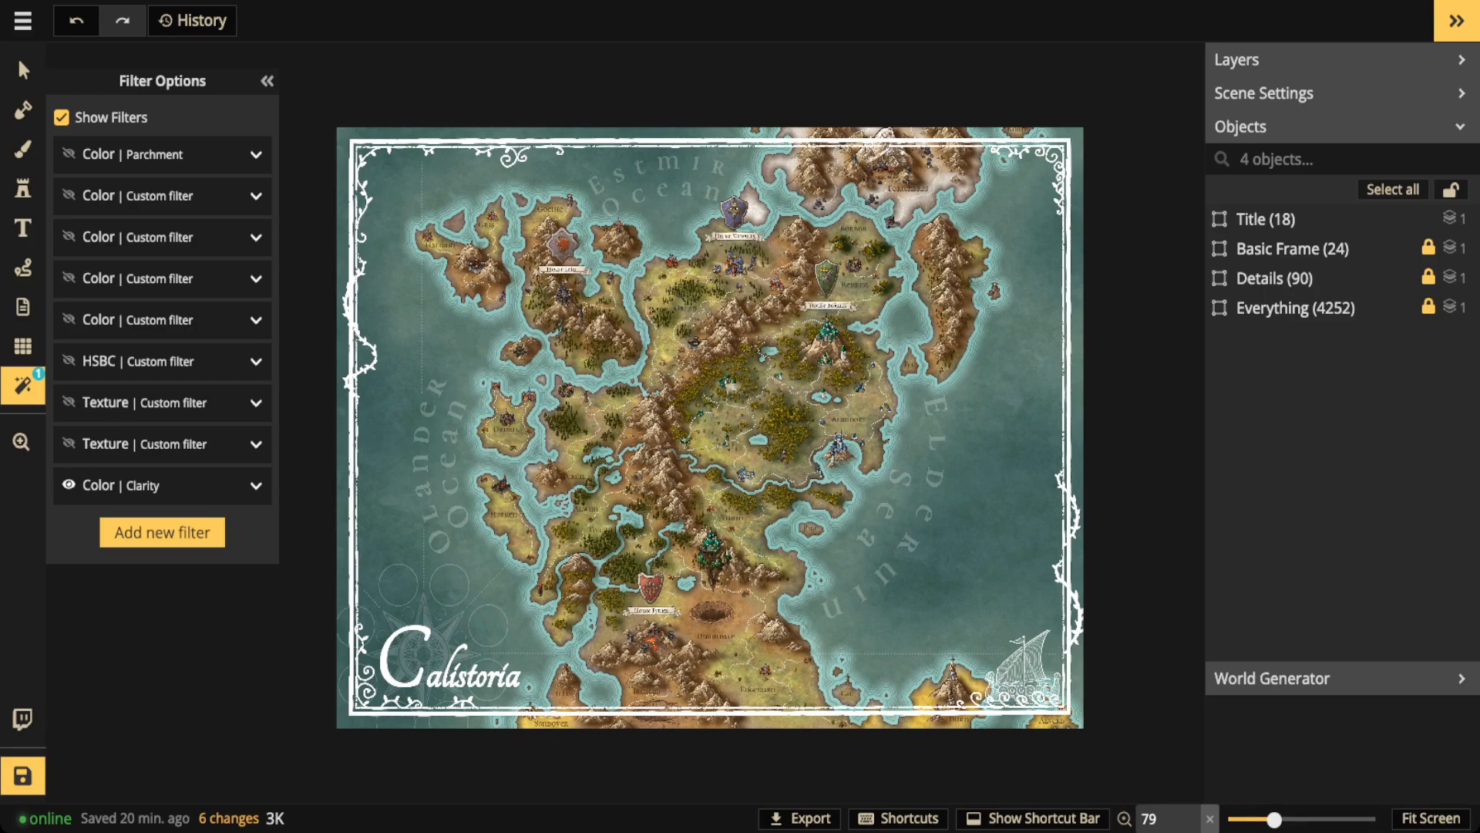
- Look over the filtered map, check the settings of the lower custom Texture filter, and expand those of the Old Paper texture filter
scroll(708, 483, "up", 3)
scroll(708, 483, "down", 2)
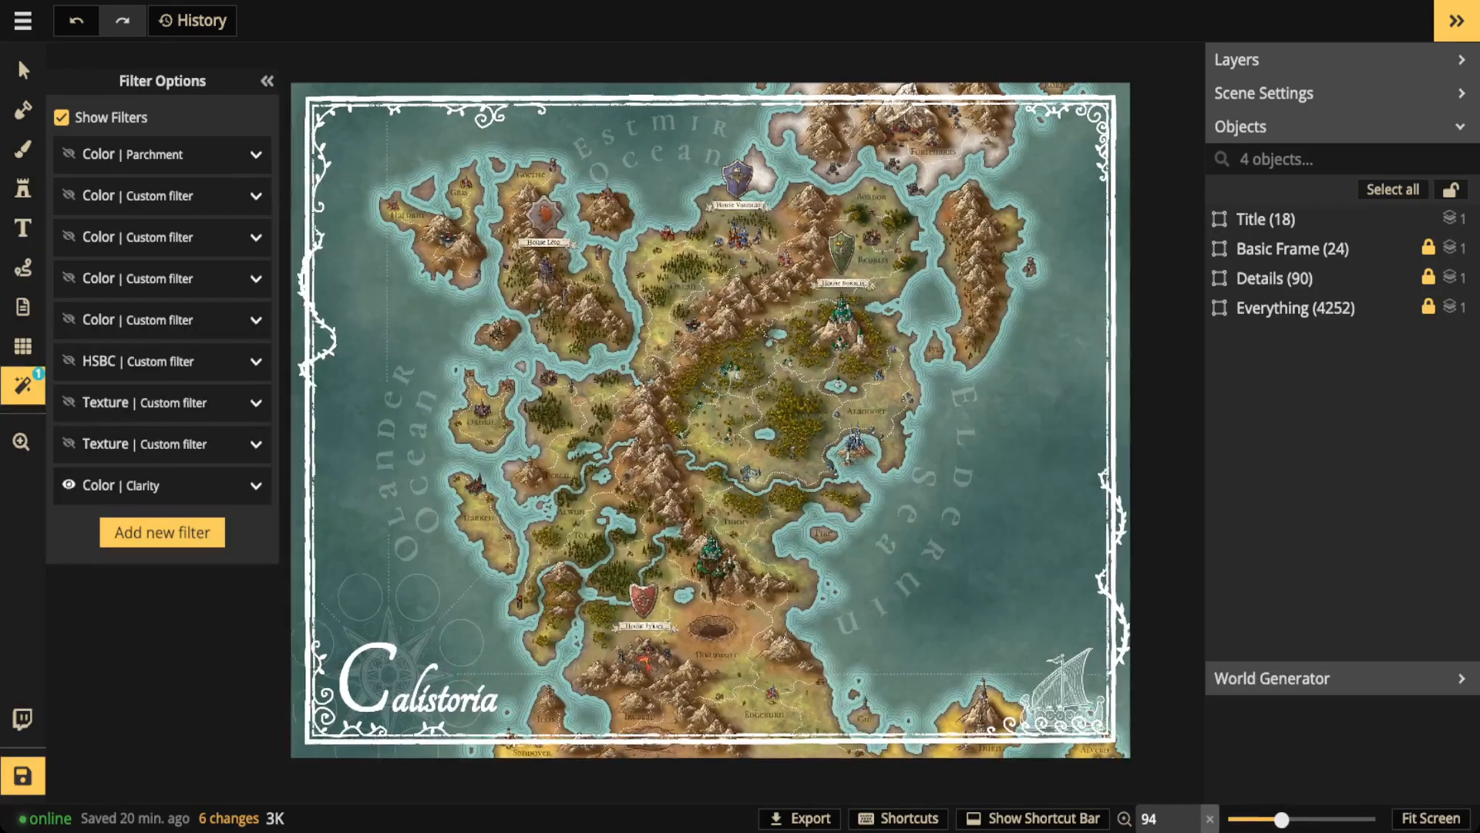
scroll(708, 482, "up", 1)
scroll(708, 482, "up", 1)
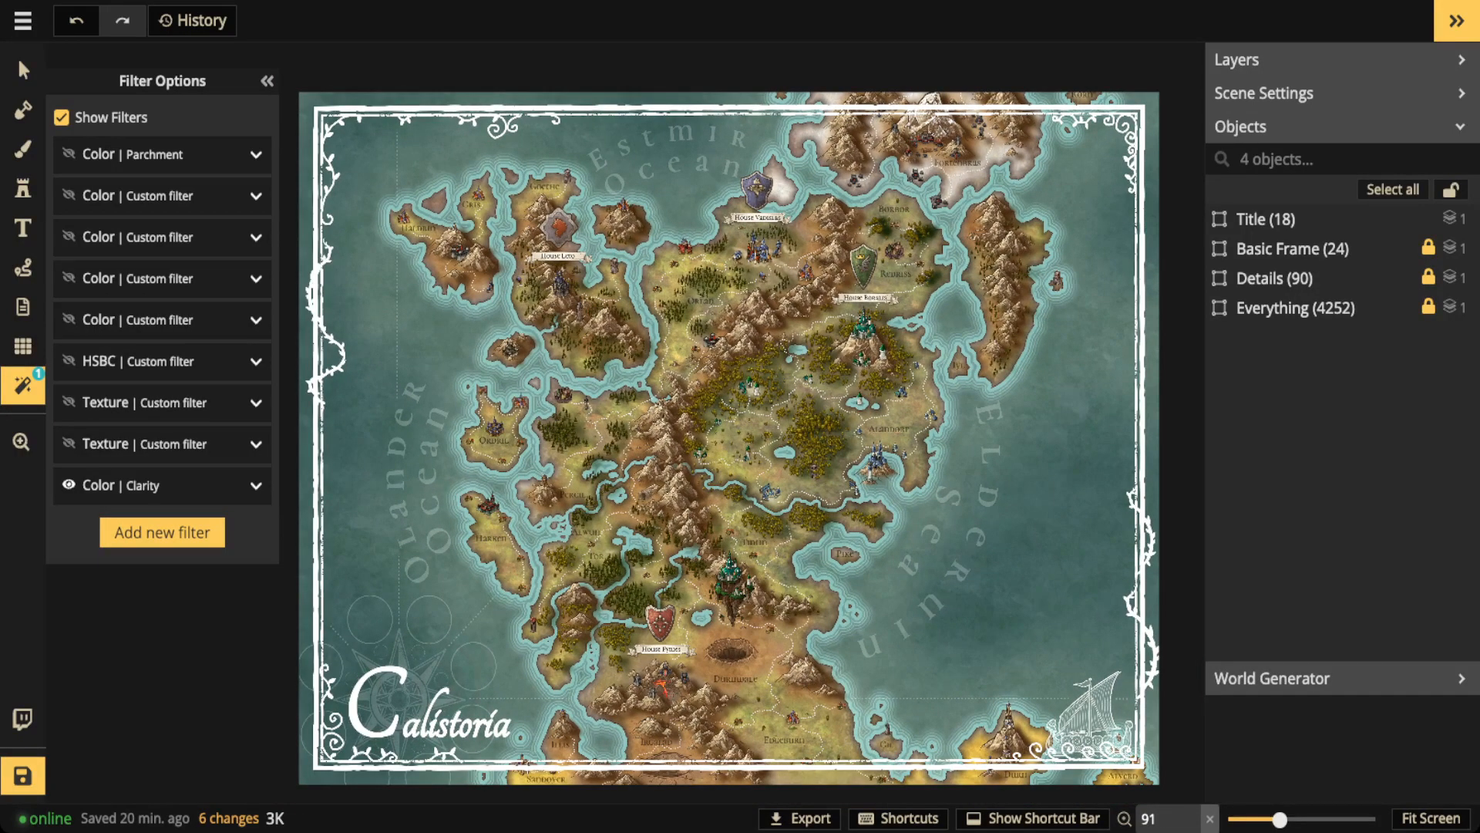
left_click(256, 444)
left_click(256, 444)
left_click(256, 402)
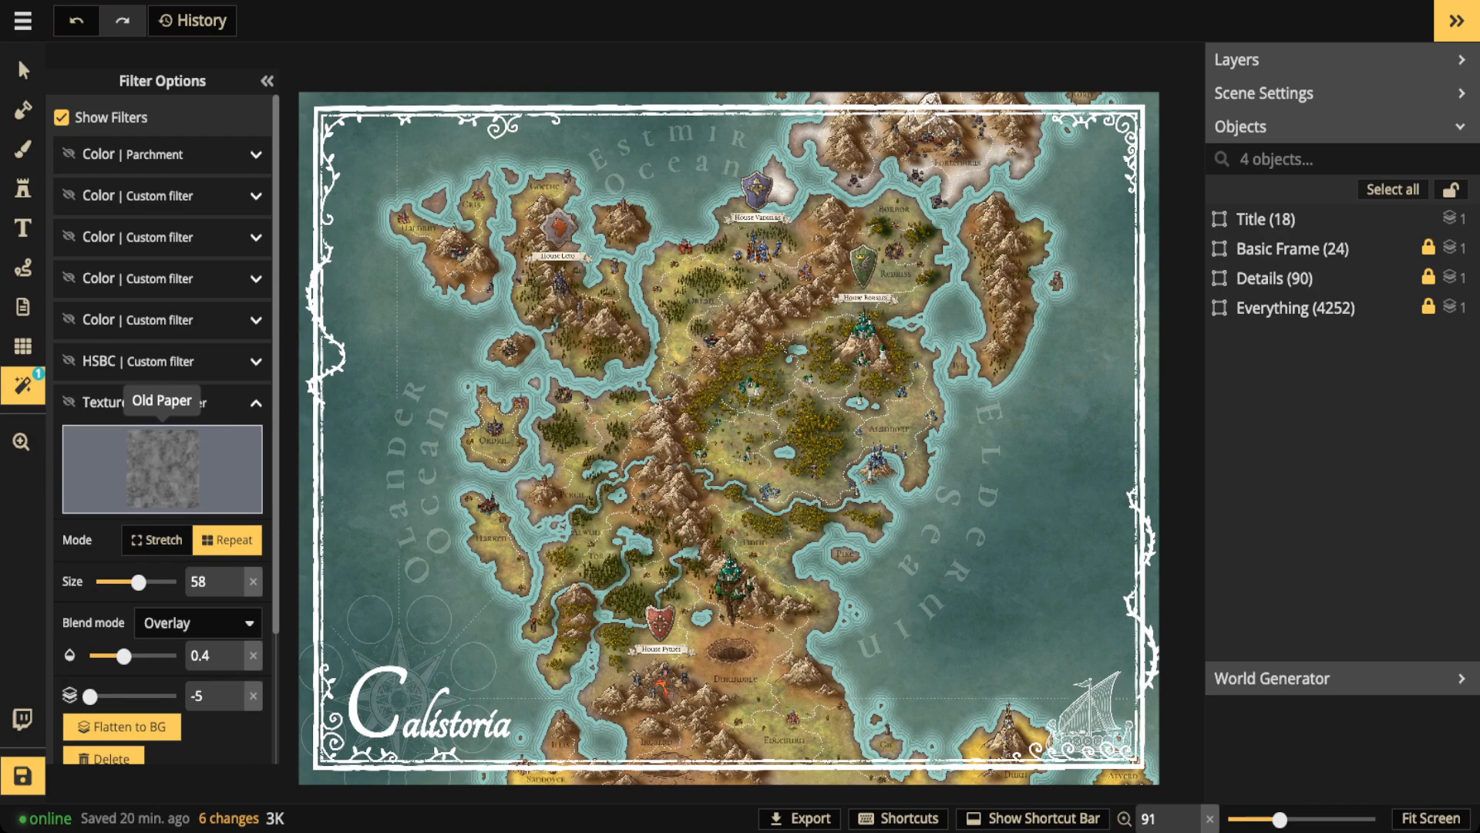
- Turn on the Old Paper texture filter, examine its effect up close across the map, and compare the map with and without it
left_click(69, 402)
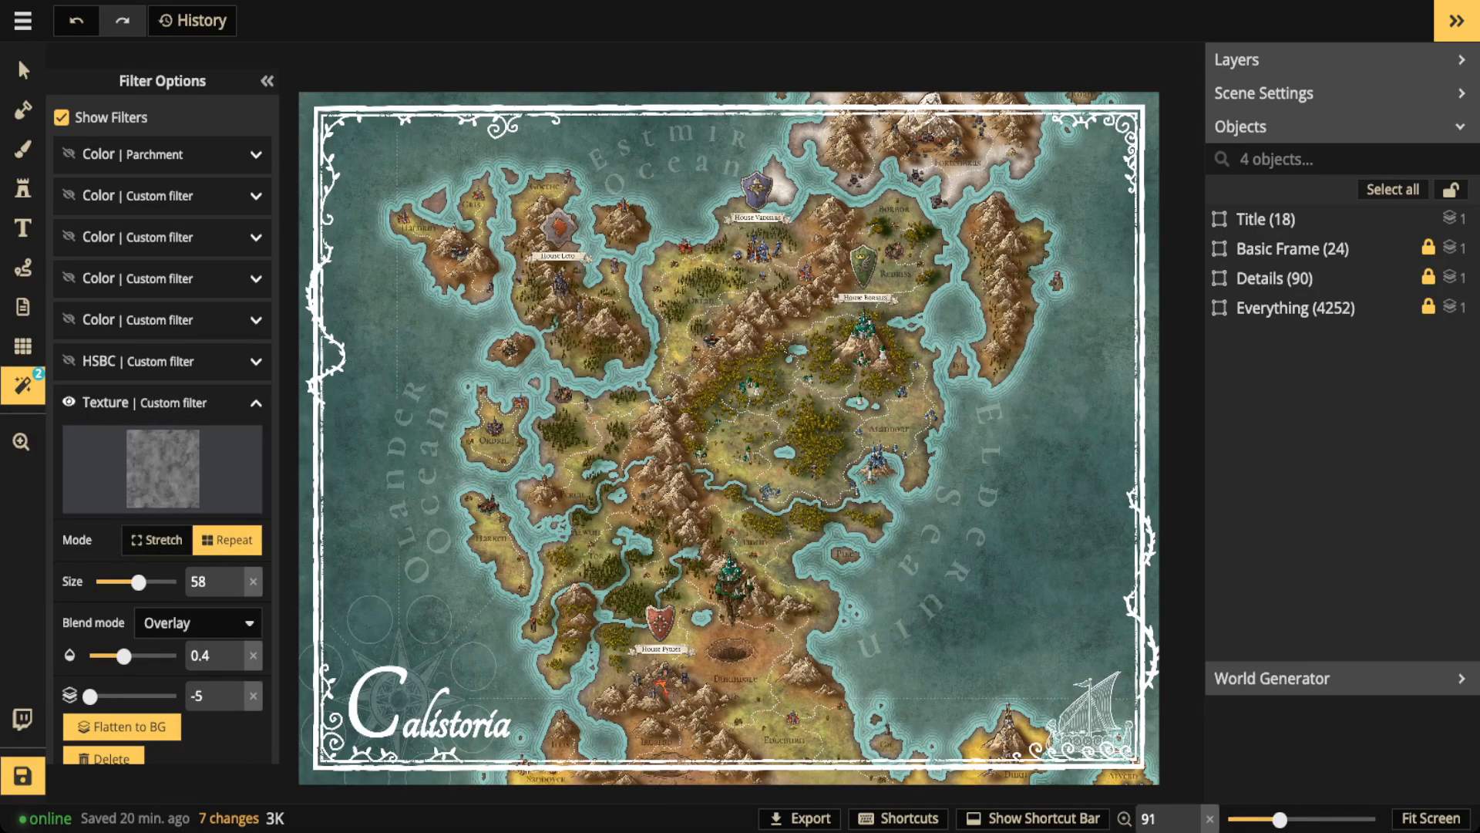
scroll(406, 308, "up", 5)
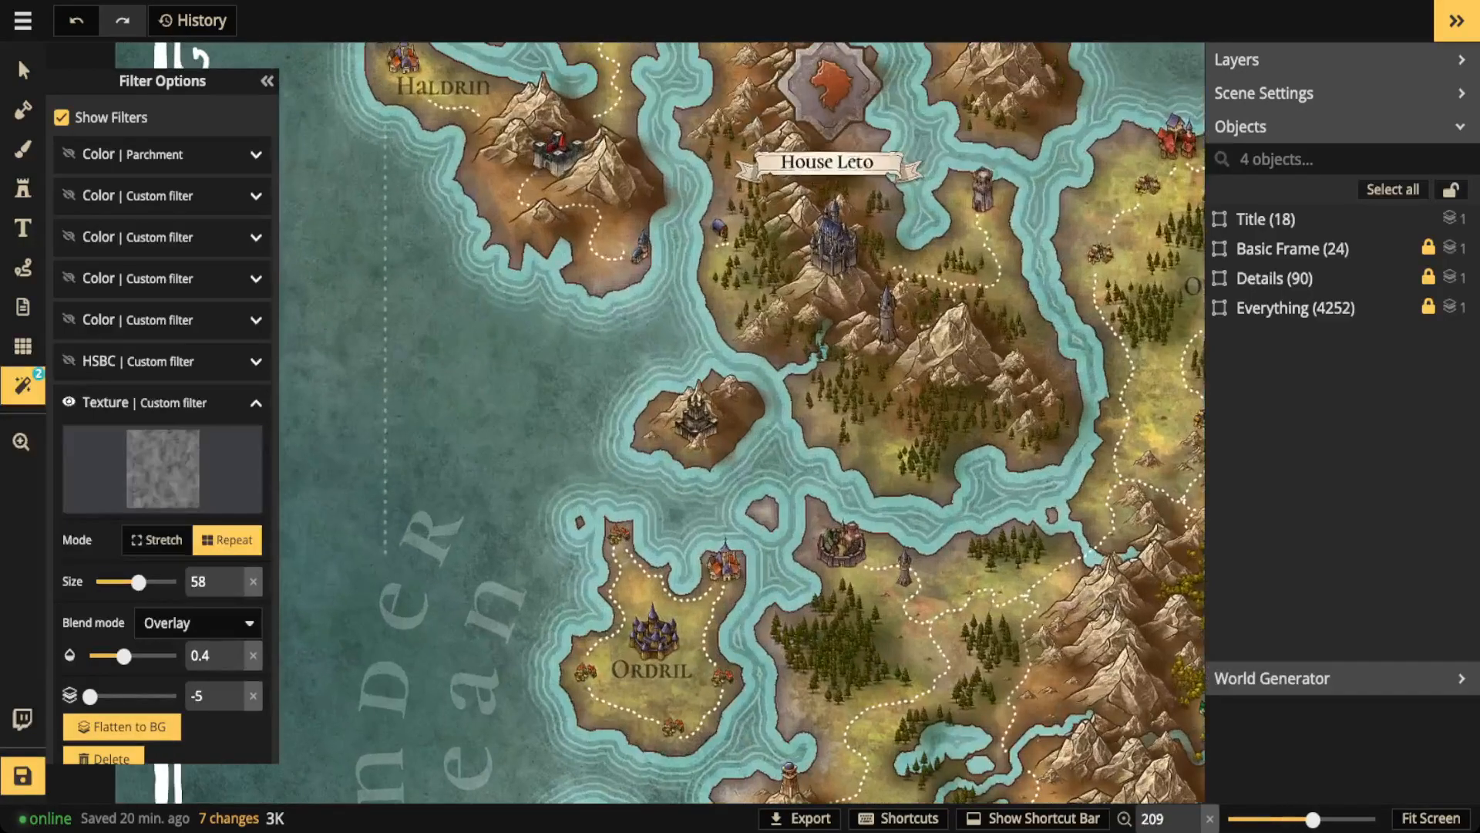
left_click_drag(406, 309, 528, 660)
left_click_drag(1080, 386, 448, 433)
left_click_drag(1041, 494, 479, 311)
left_click_drag(694, 401, 546, 418)
left_click_drag(895, 338, 871, 505)
scroll(871, 505, "down", 3)
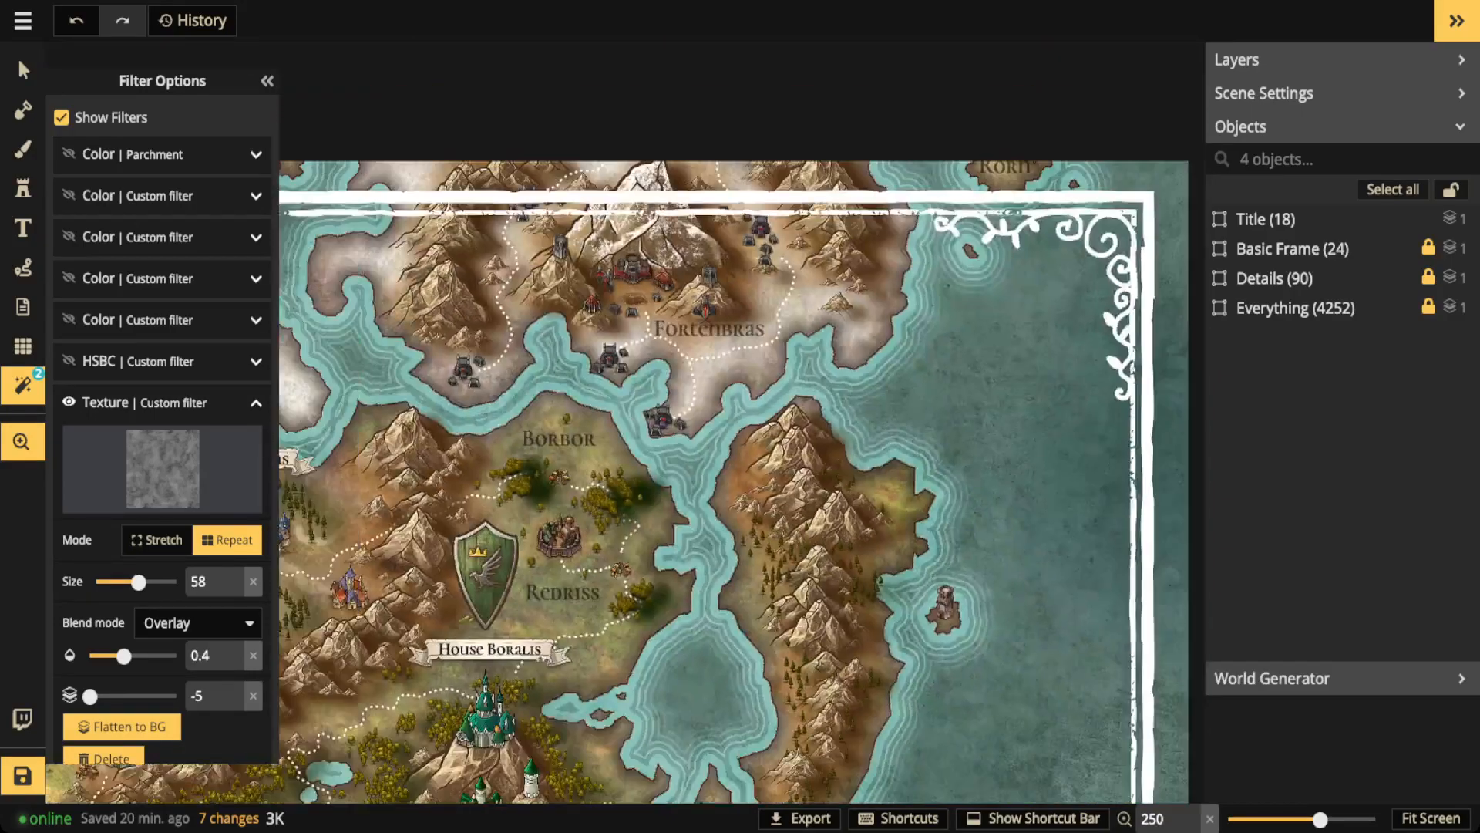
left_click_drag(832, 586, 892, 153)
scroll(891, 153, "down", 1)
scroll(817, 451, "down", 4)
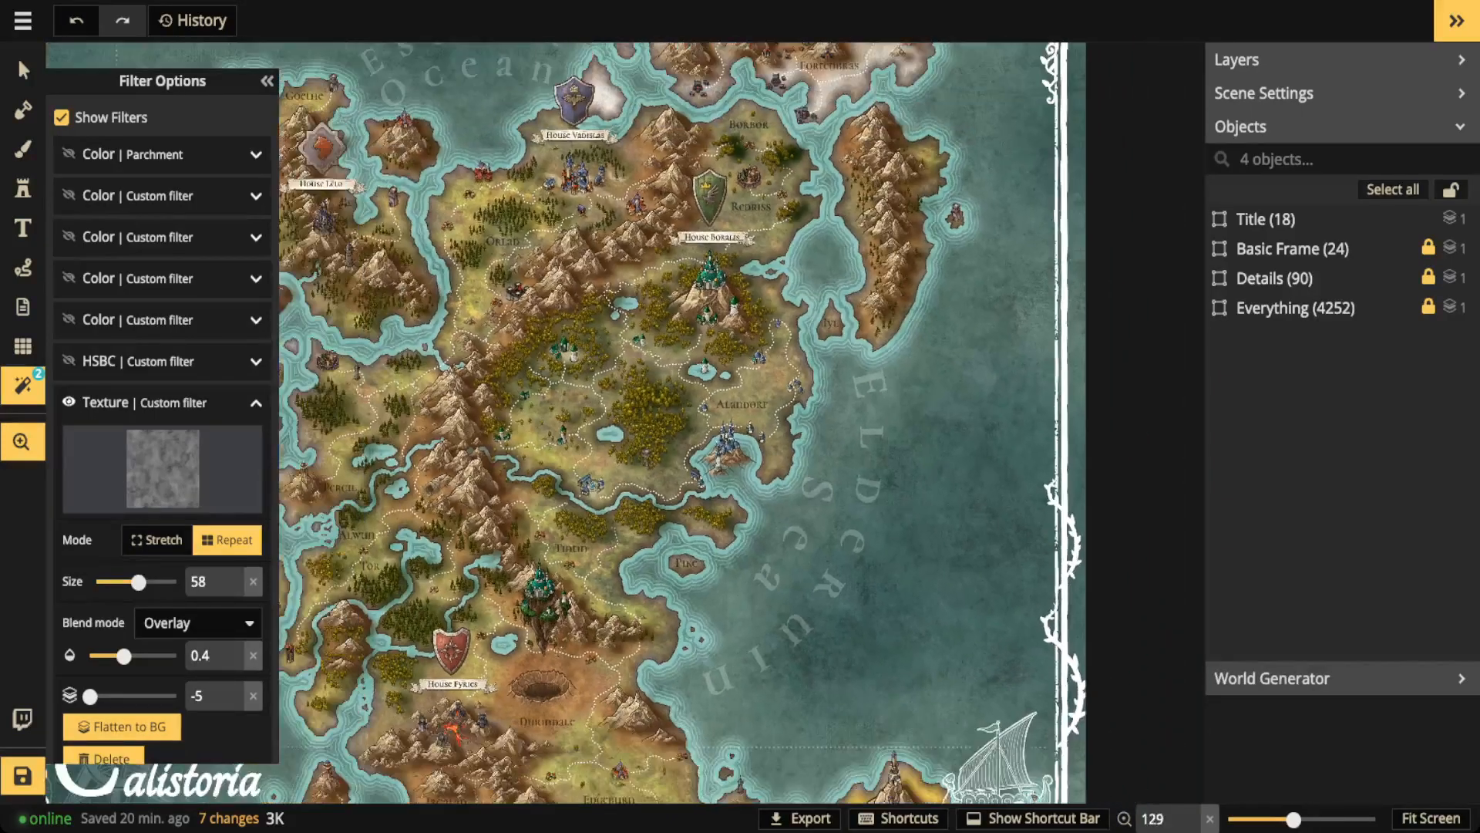
scroll(861, 486, "down", 1)
left_click_drag(806, 497, 936, 493)
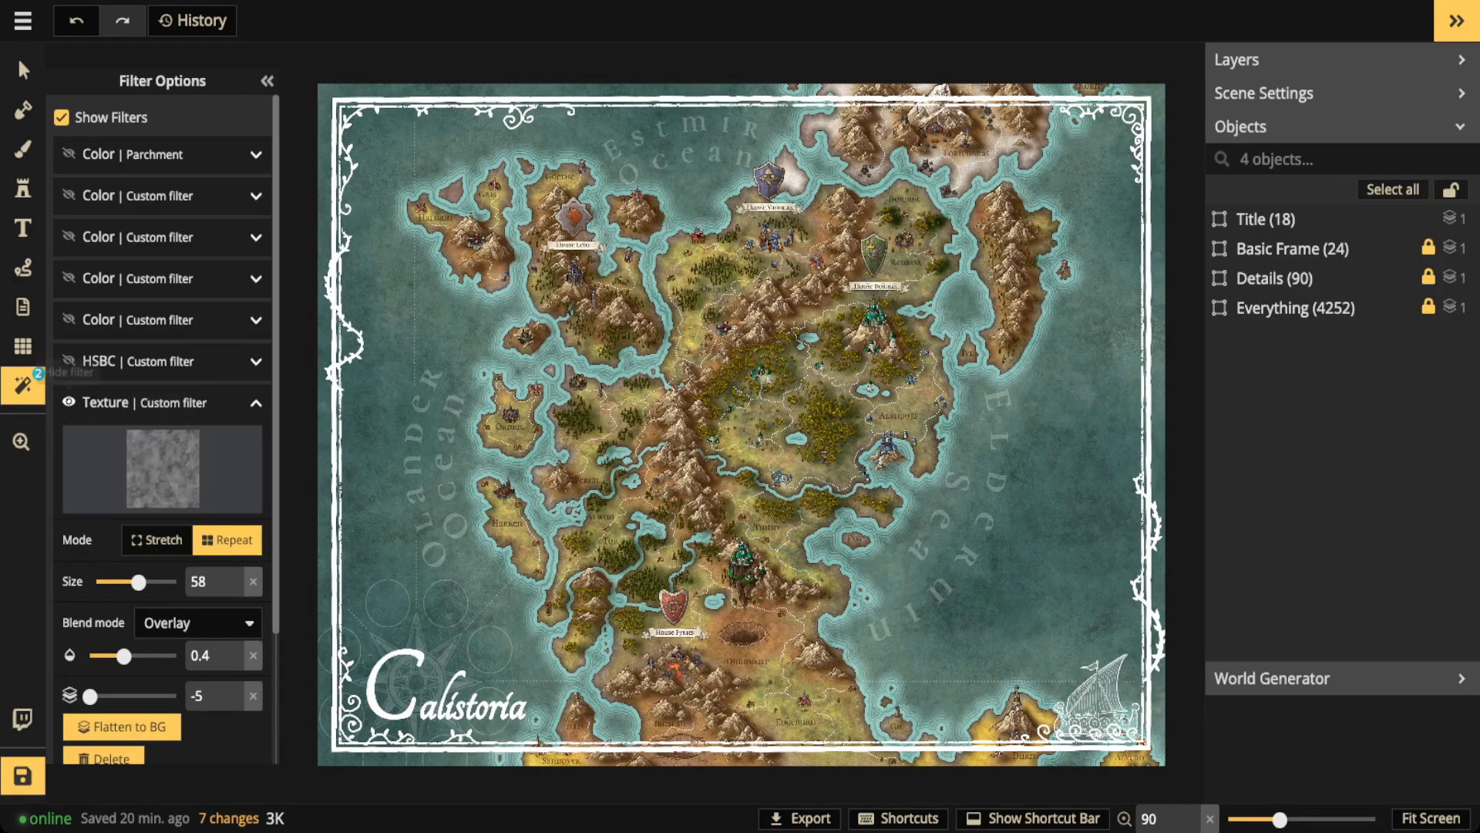
left_click(69, 402)
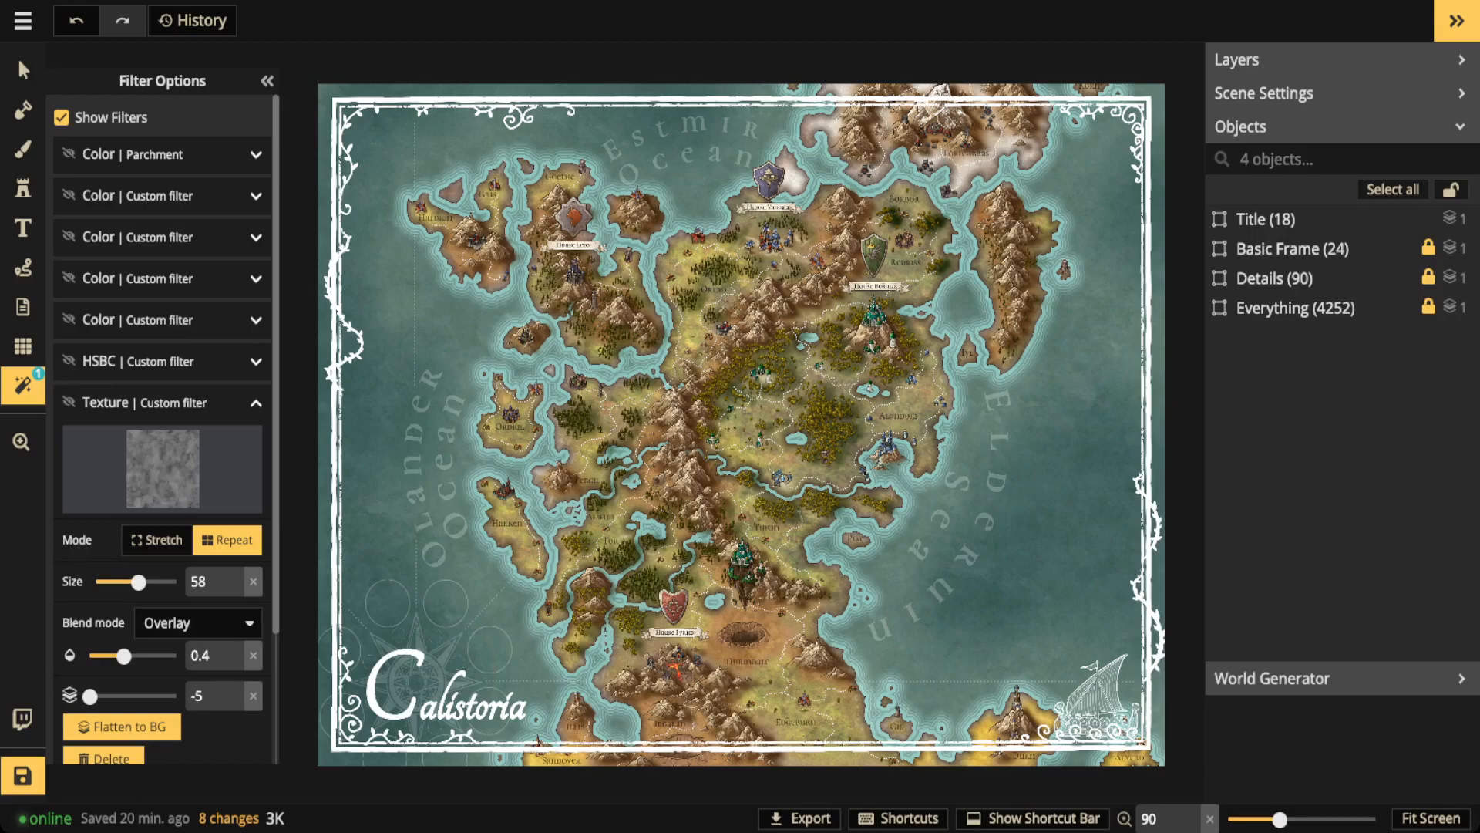
left_click(68, 402)
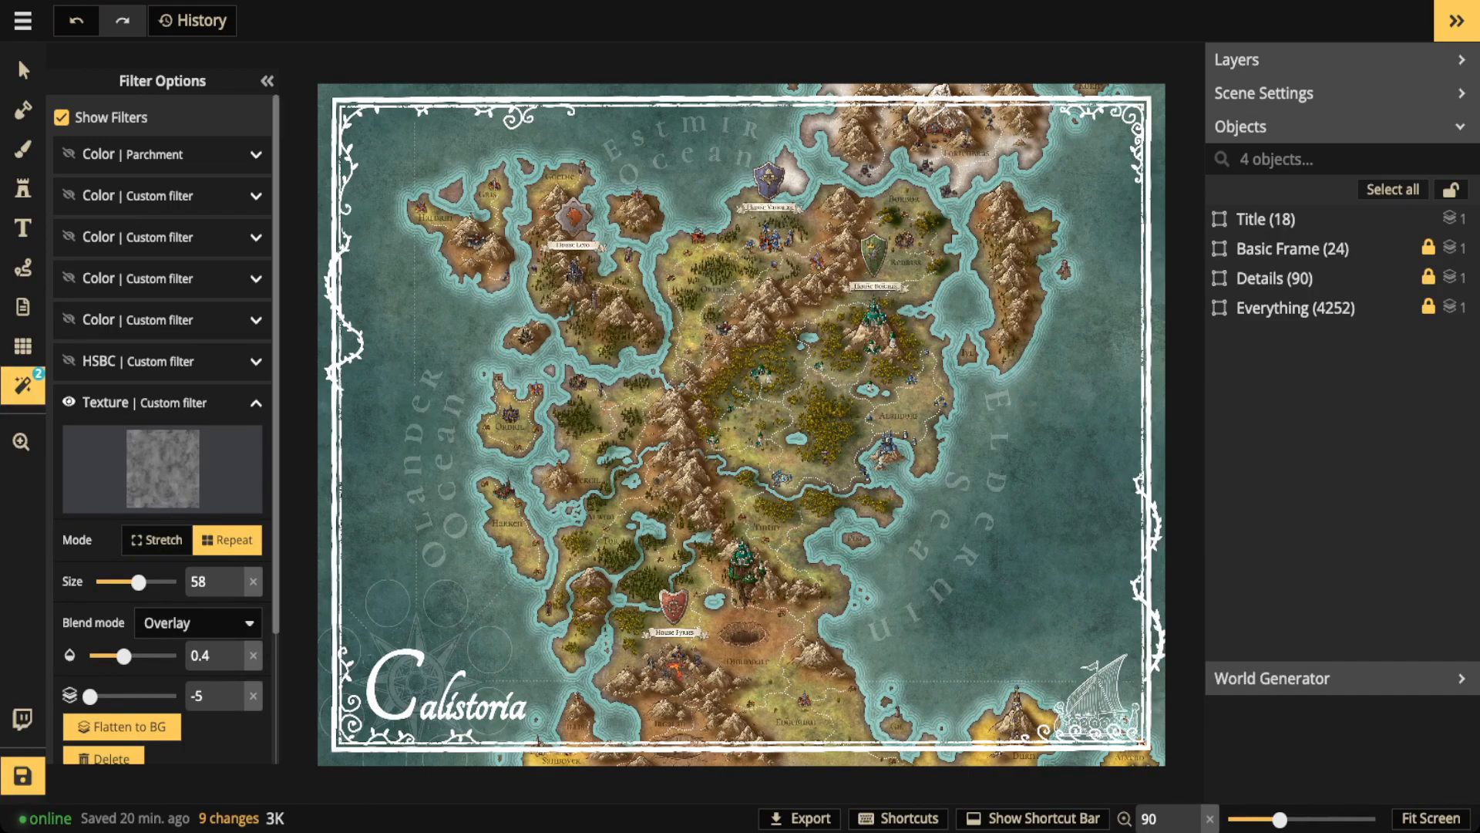
- Collapse the Old Paper texture settings, expand those of the lower custom Texture filter, and turn that dark-edged filter on
scroll(154, 539, "down", 2)
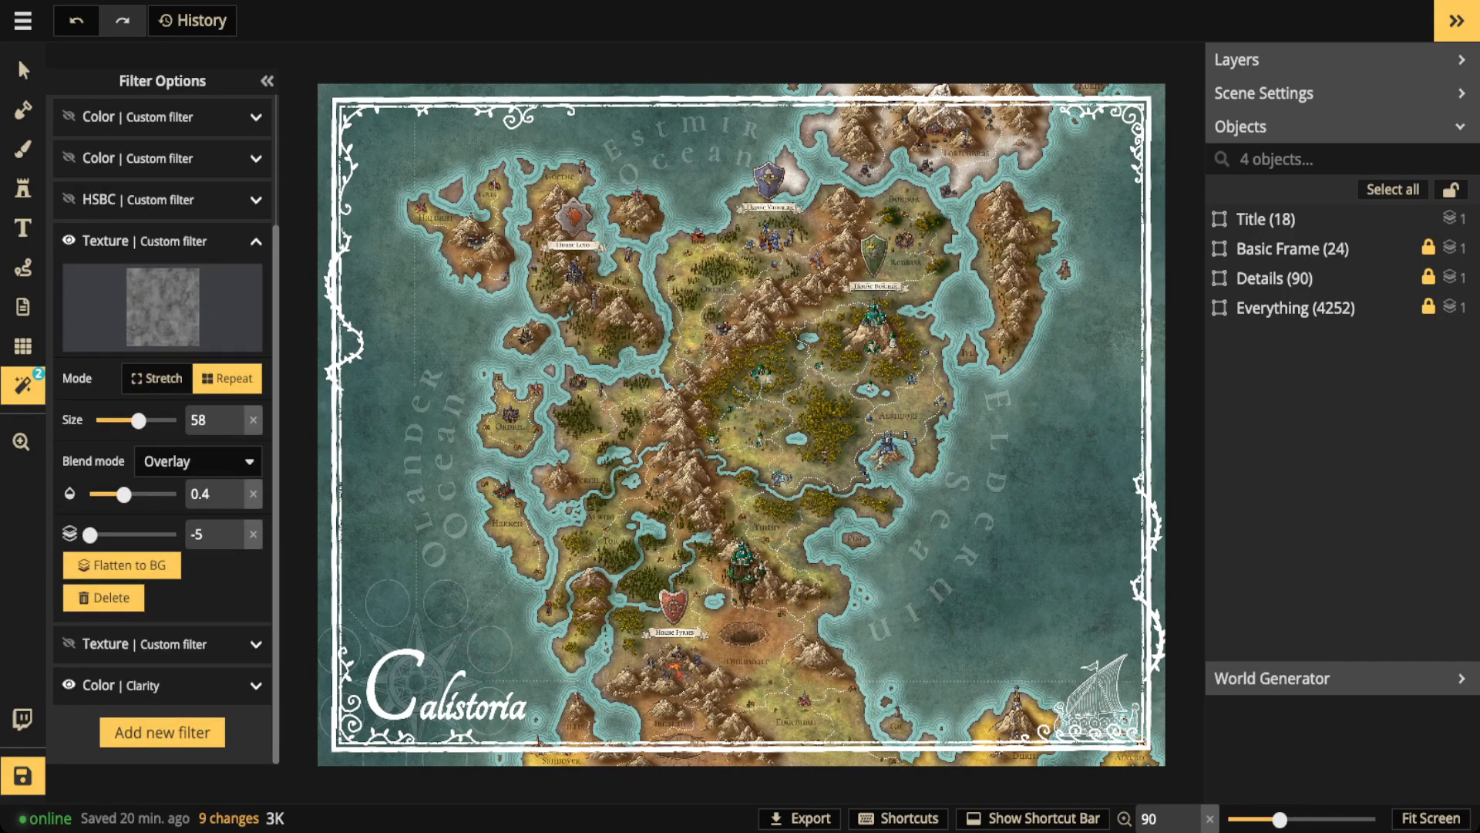
left_click(256, 241)
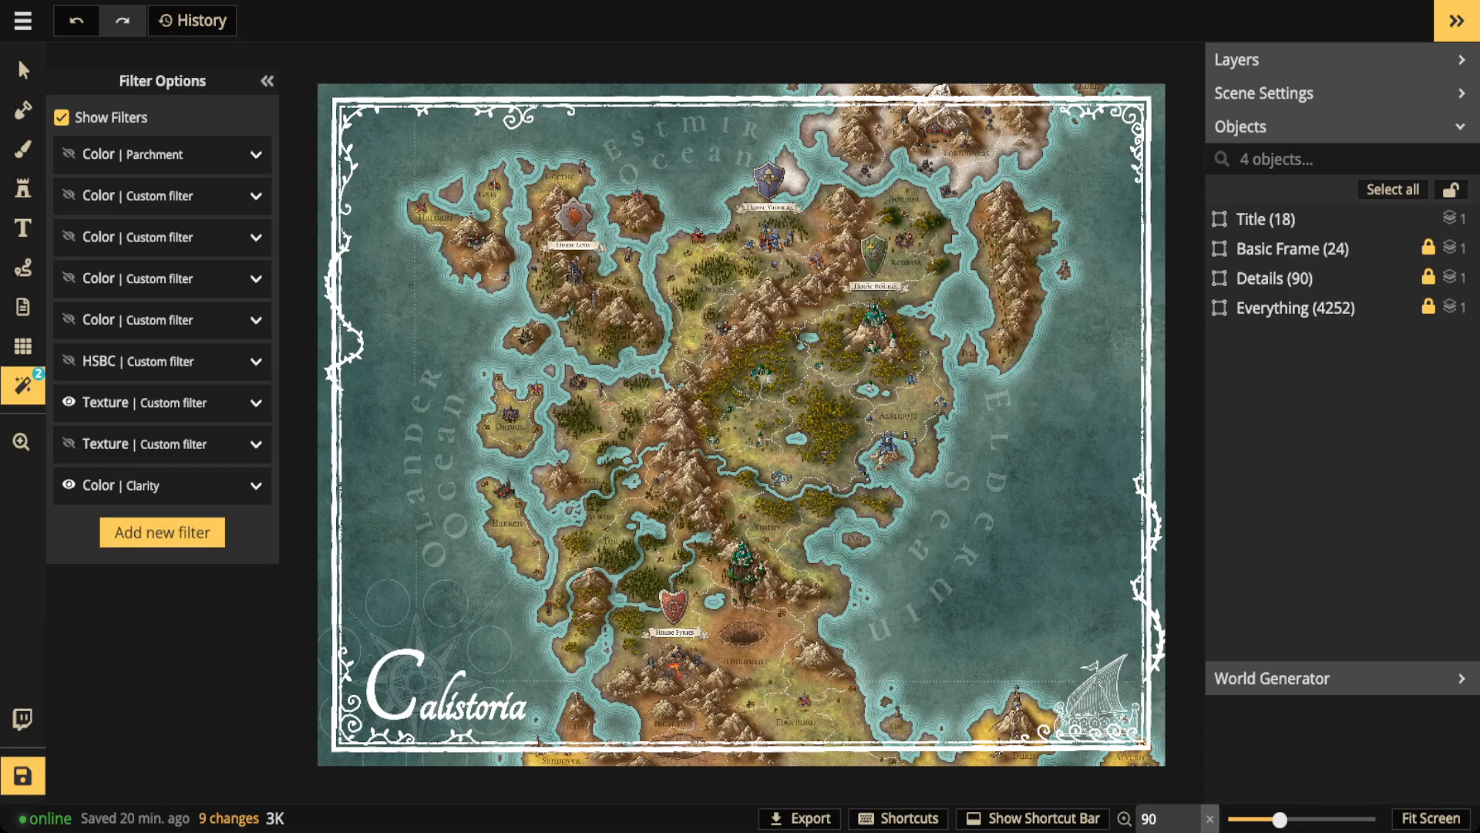
left_click(256, 444)
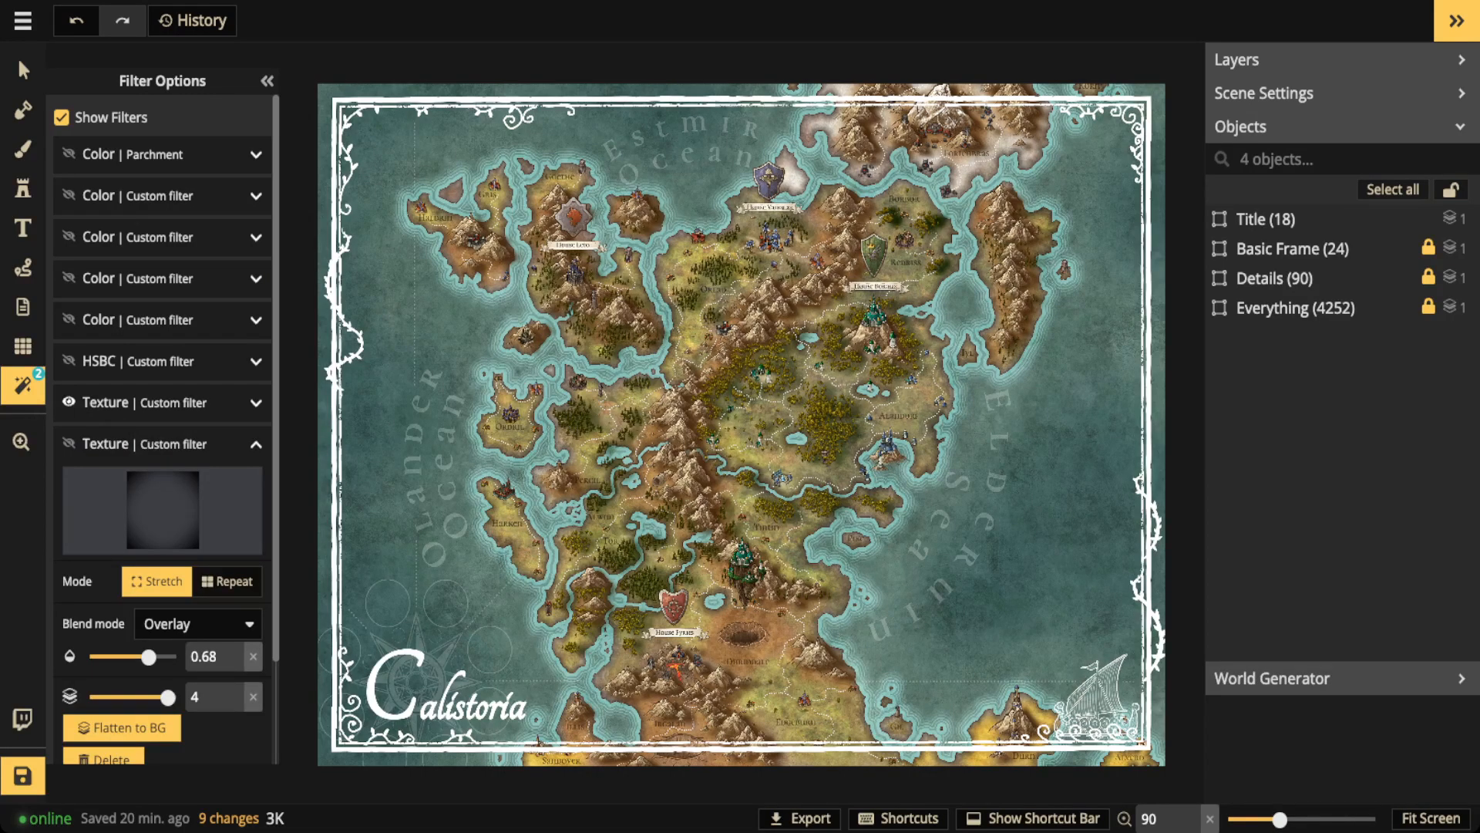
left_click(69, 444)
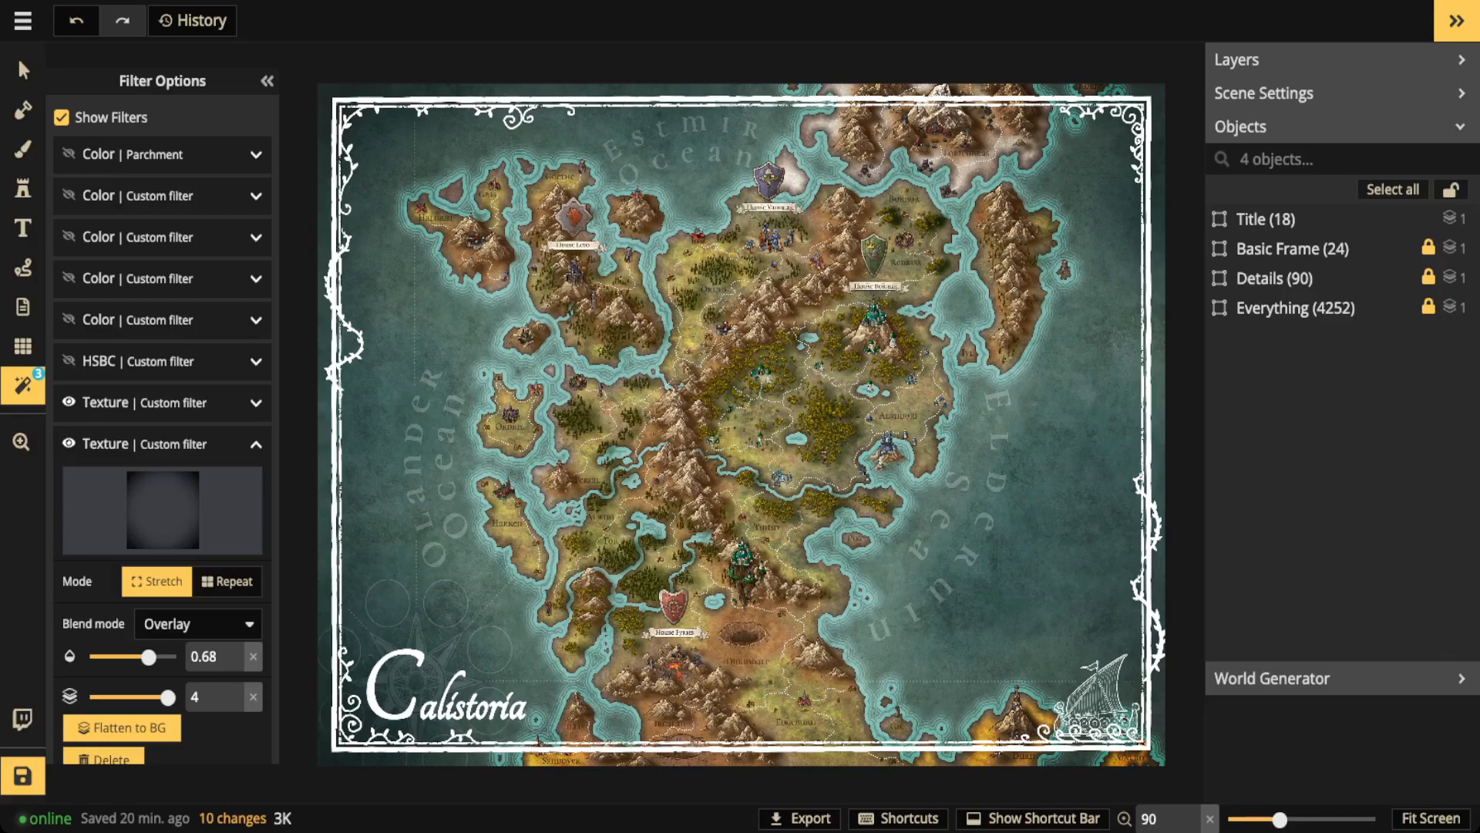
- Examine the effect of the dark-edged texture around the map's corners, edges and title, and on the map as a whole
scroll(1037, 679, "up", 5)
left_click_drag(1037, 678, 713, 308)
scroll(694, 347, "up", 2)
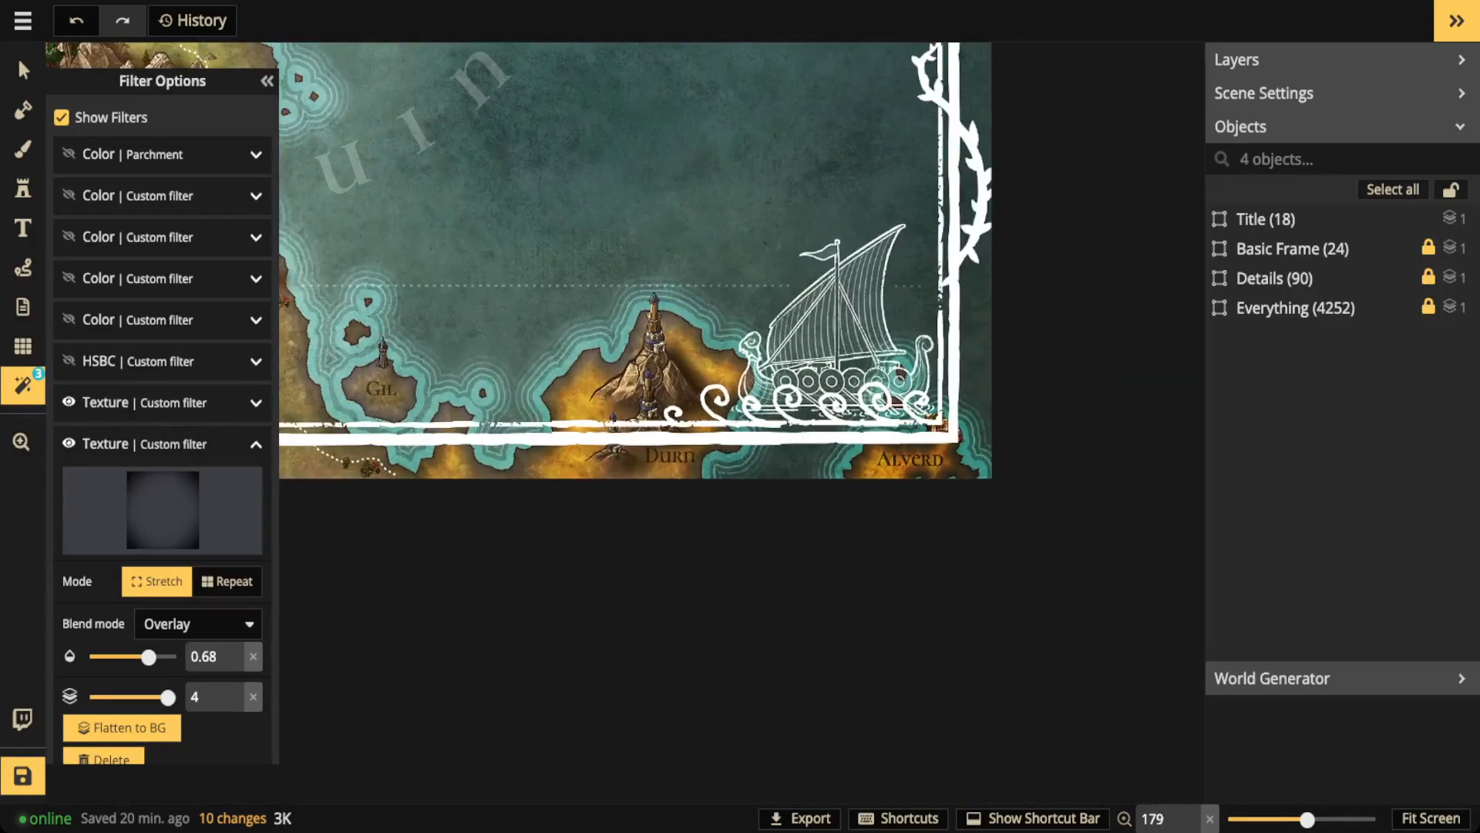
scroll(694, 347, "up", 2)
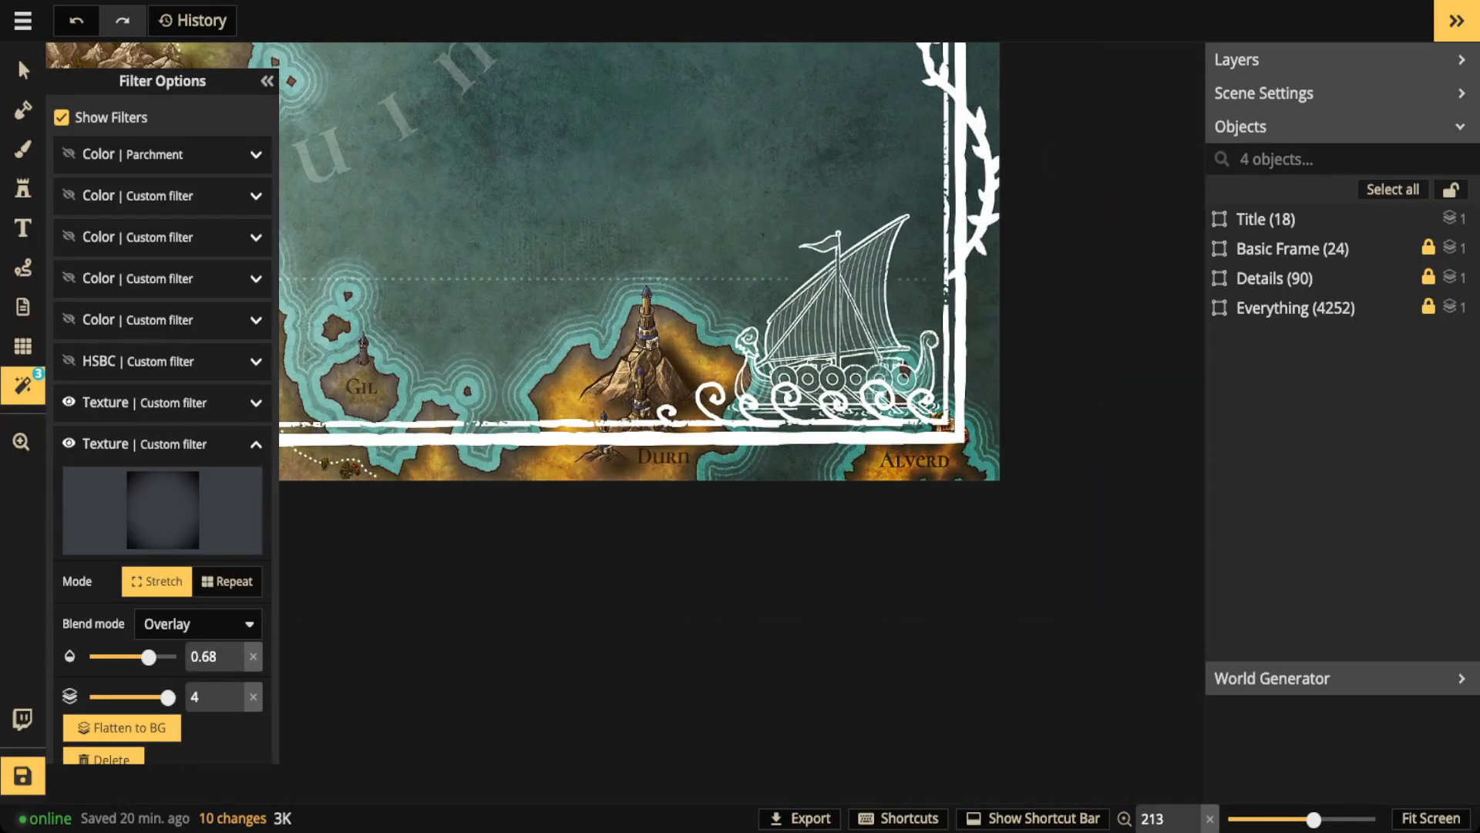
left_click_drag(694, 231, 690, 676)
left_click_drag(694, 231, 694, 593)
left_click_drag(694, 185, 691, 786)
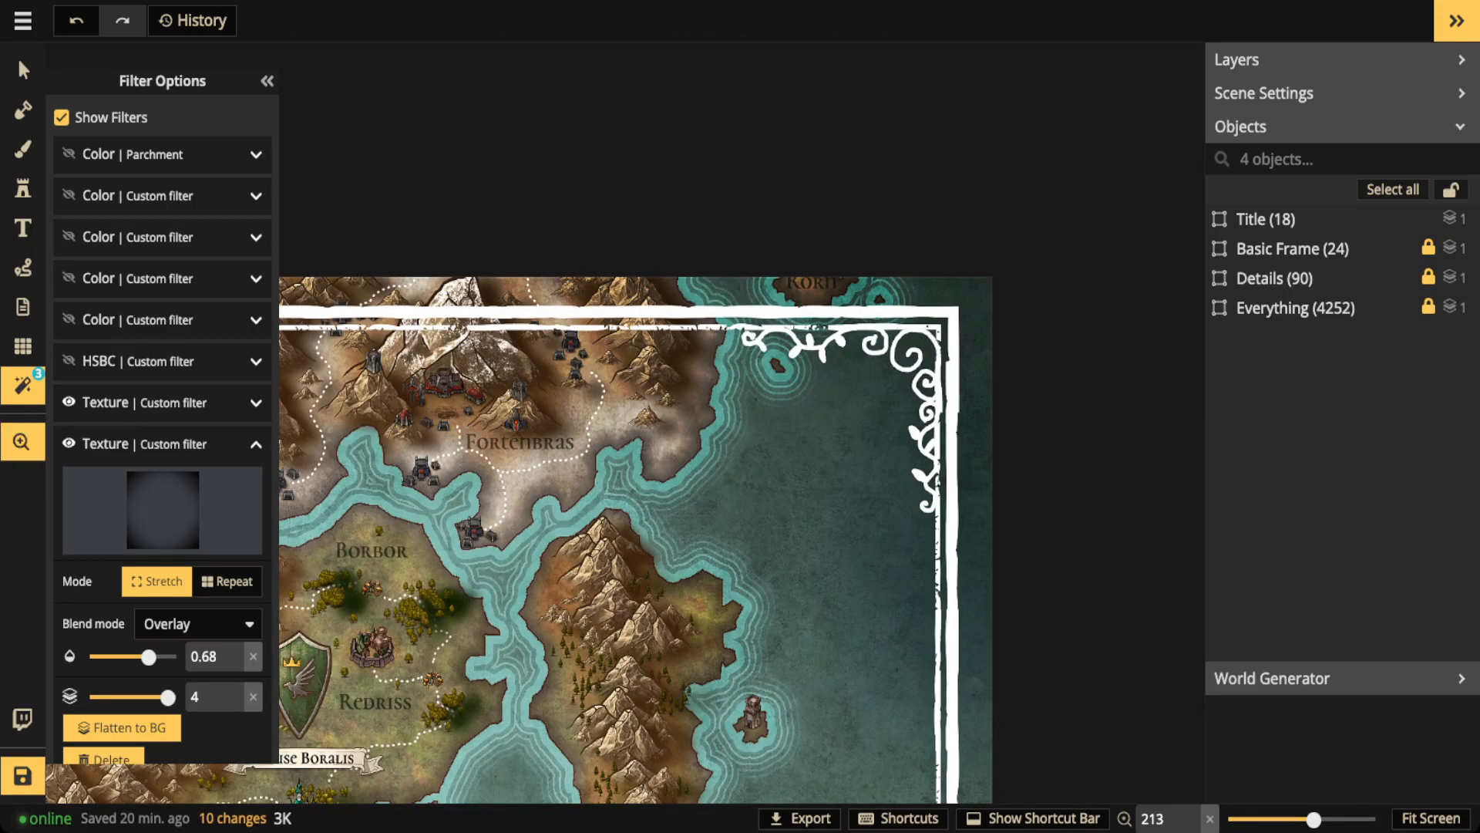
left_click_drag(432, 501, 1018, 417)
left_click_drag(617, 656, 848, 301)
left_click_drag(539, 756, 926, 77)
left_click_drag(694, 501, 736, 347)
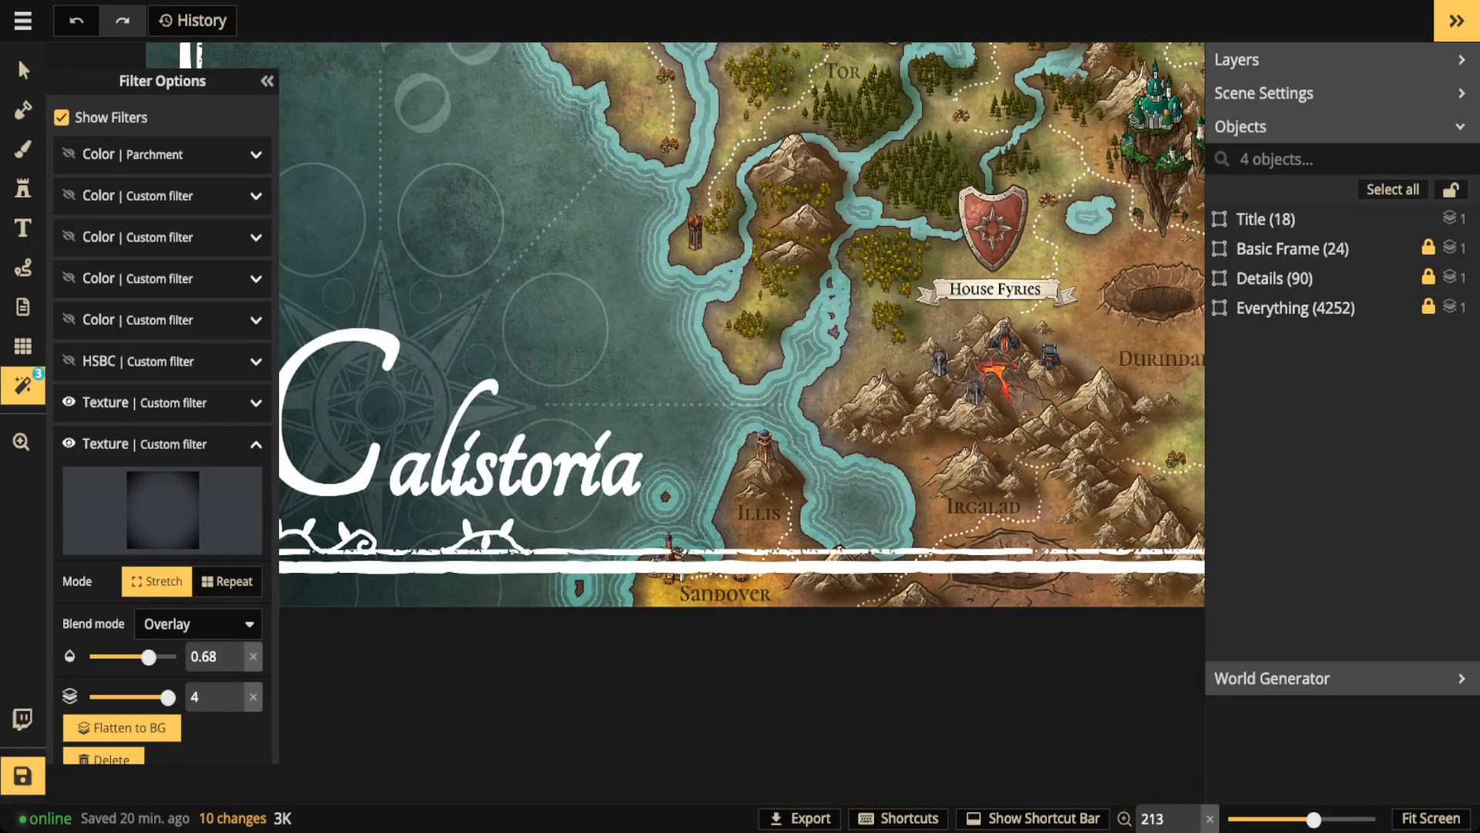
scroll(511, 463, "down", 5)
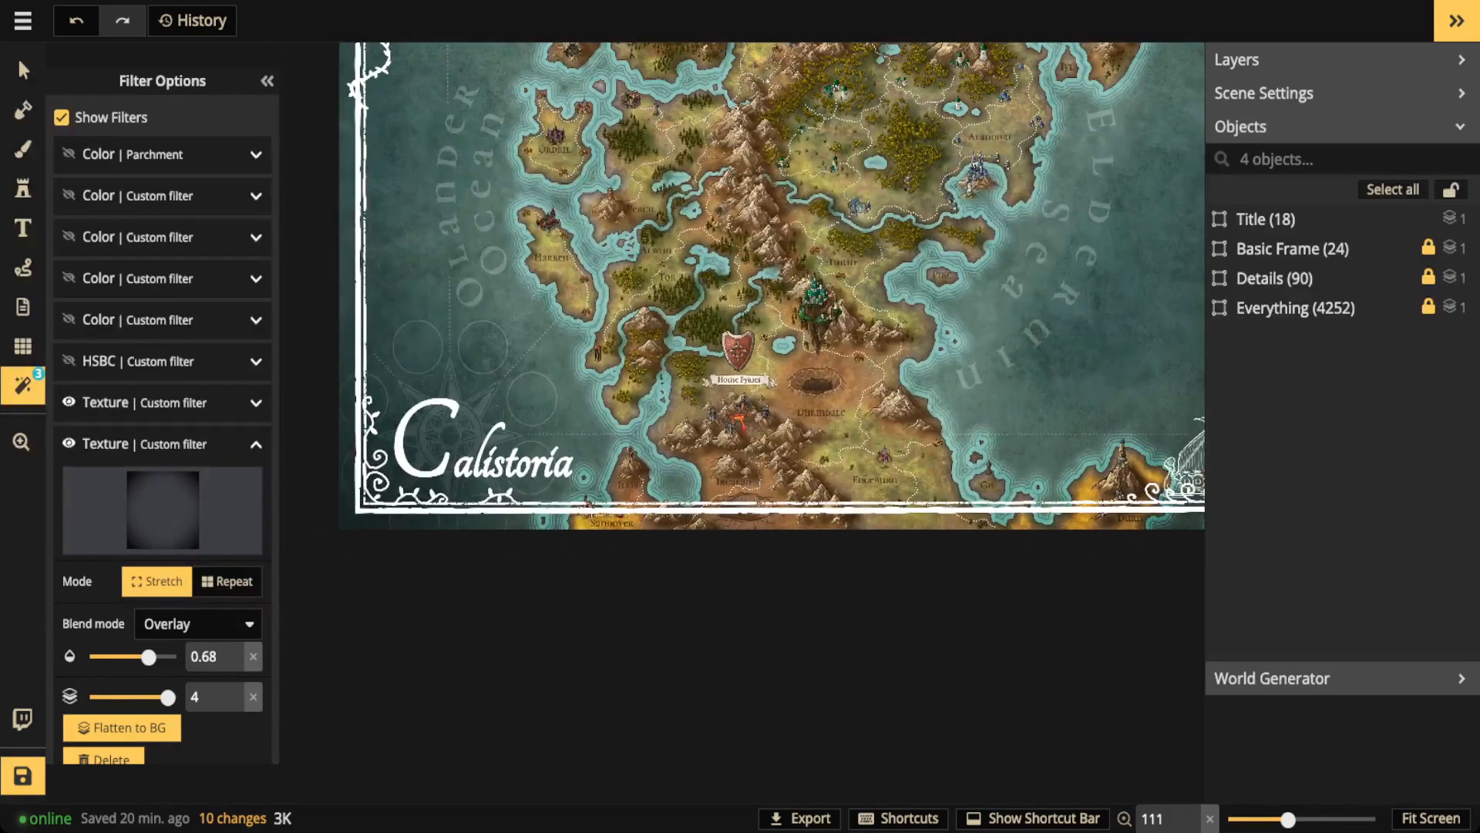
left_click_drag(761, 176, 732, 366)
scroll(732, 366, "up", 1)
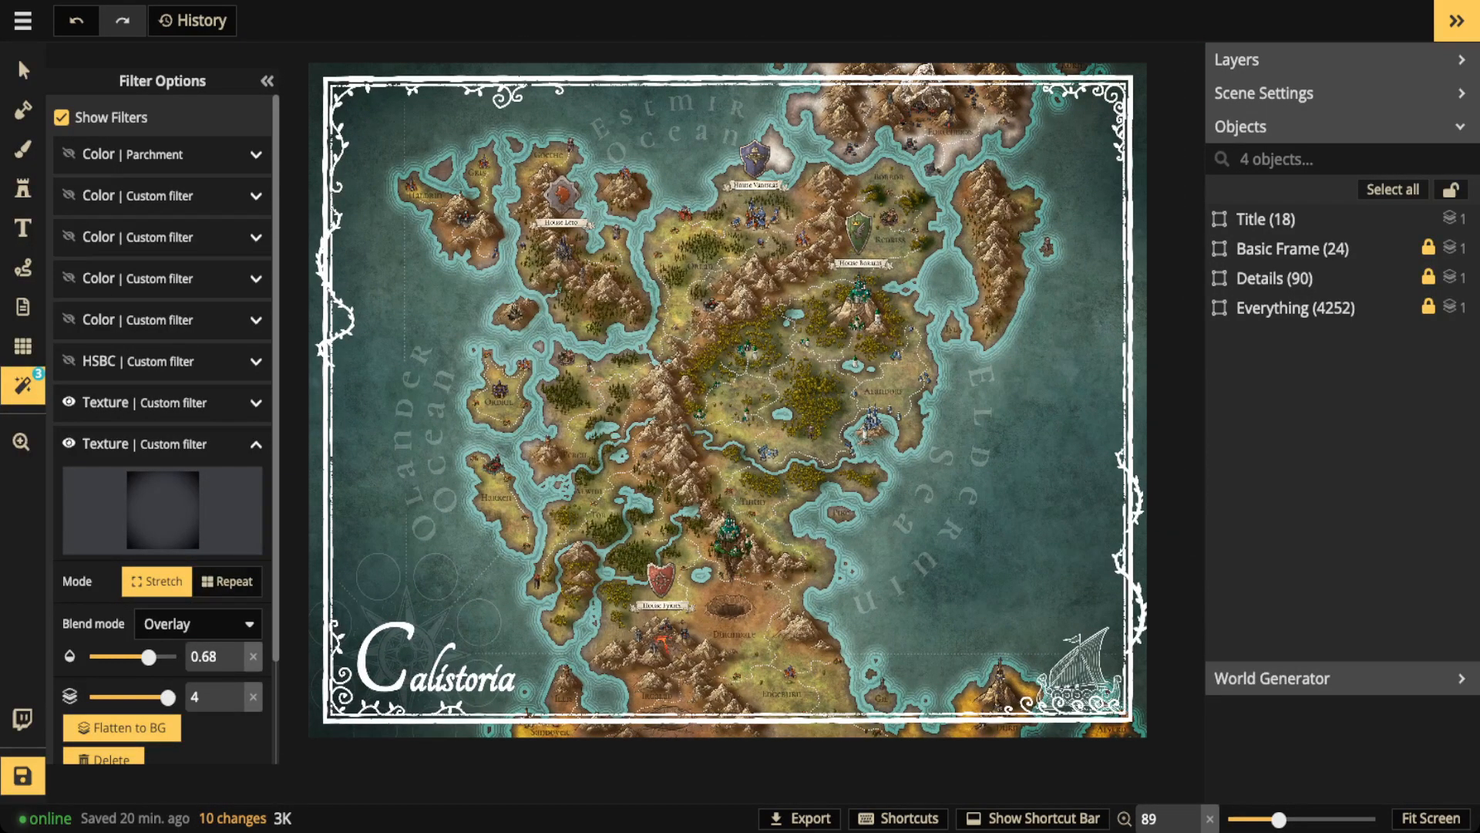
- Turn off both Texture filters and the Clarity color filter, and turn on the HSBC filter with its settings expanded
left_click(69, 402)
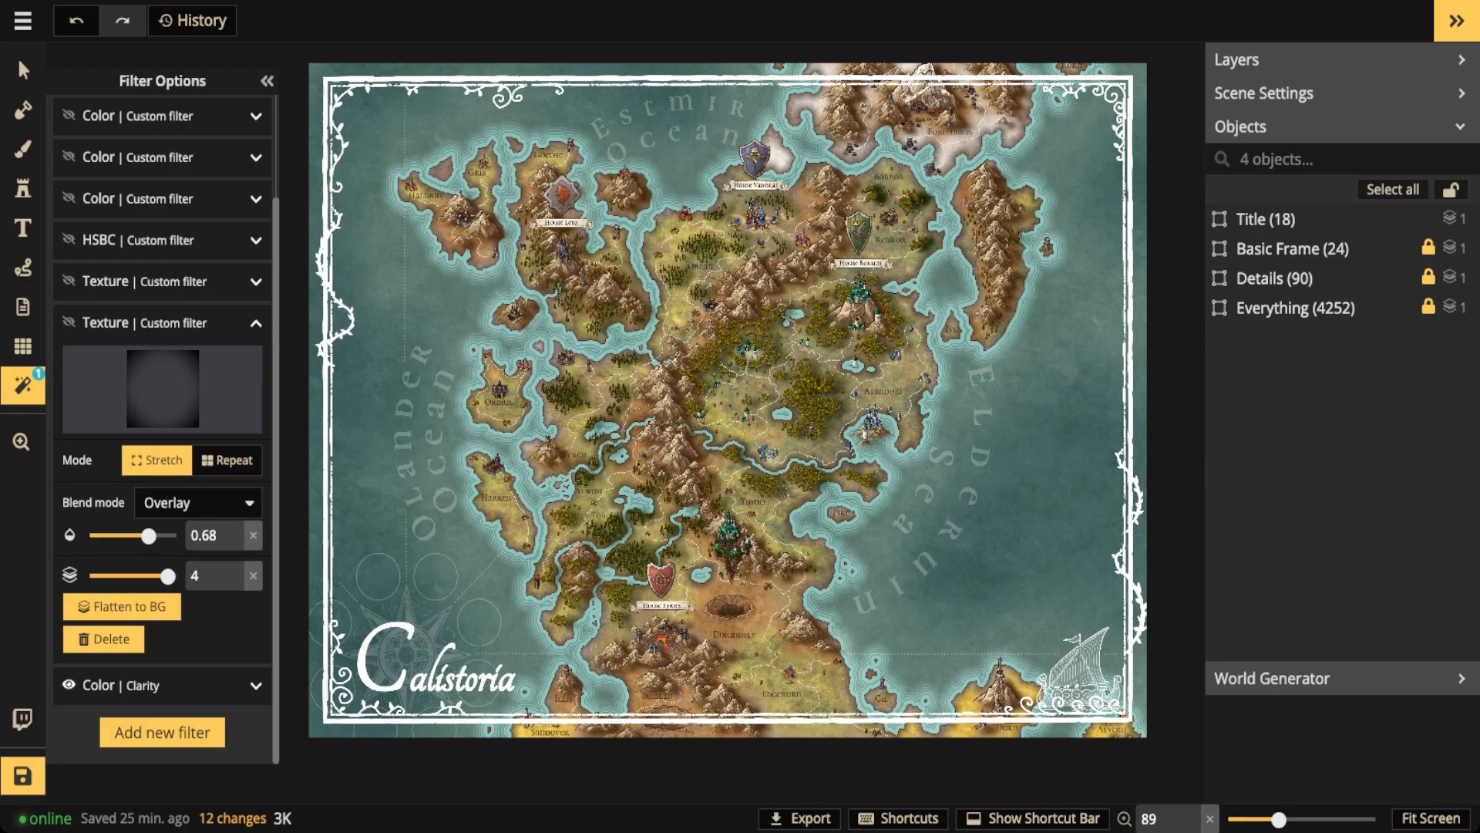
left_click(69, 684)
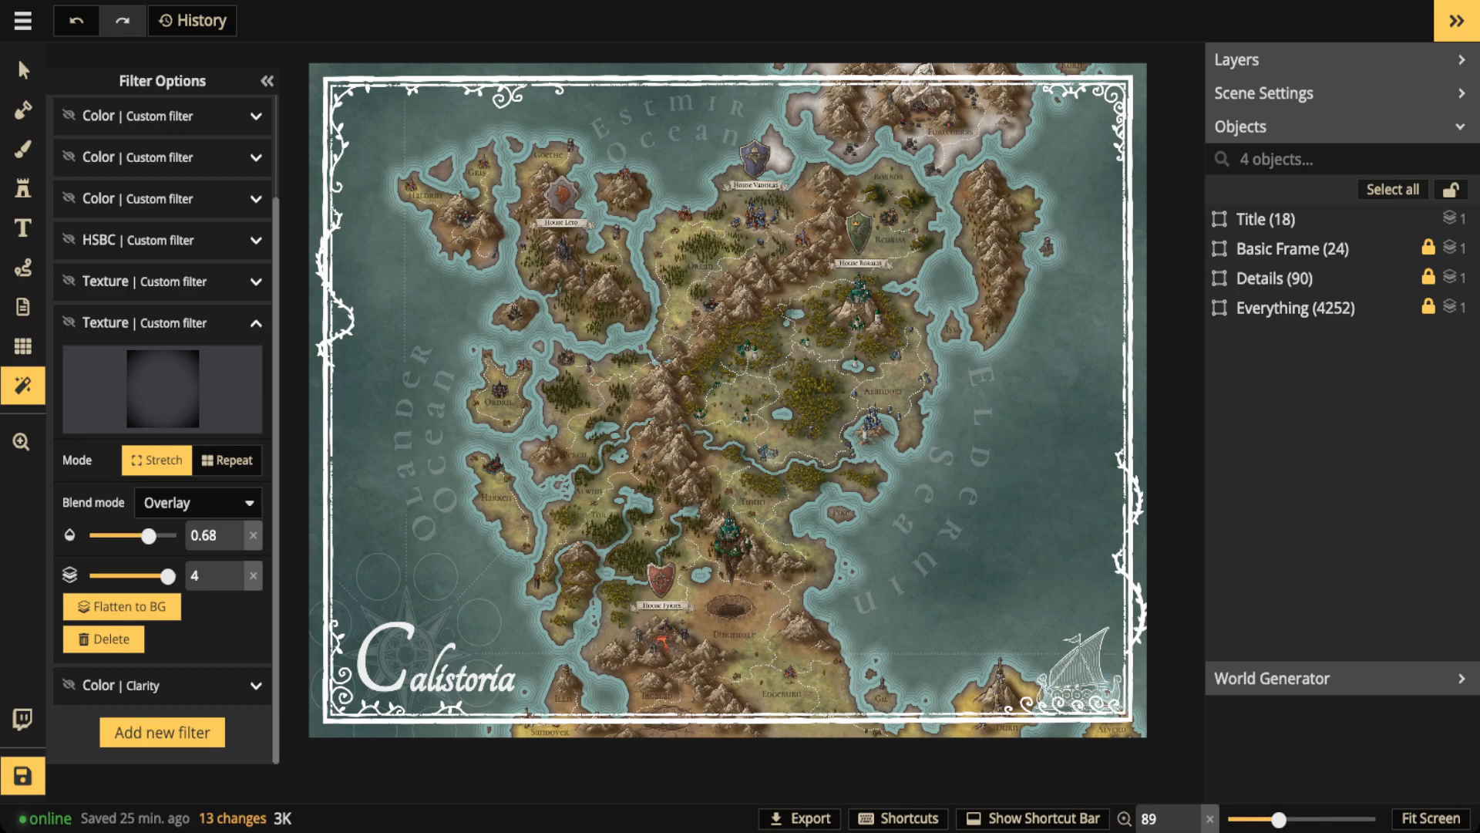
left_click(162, 240)
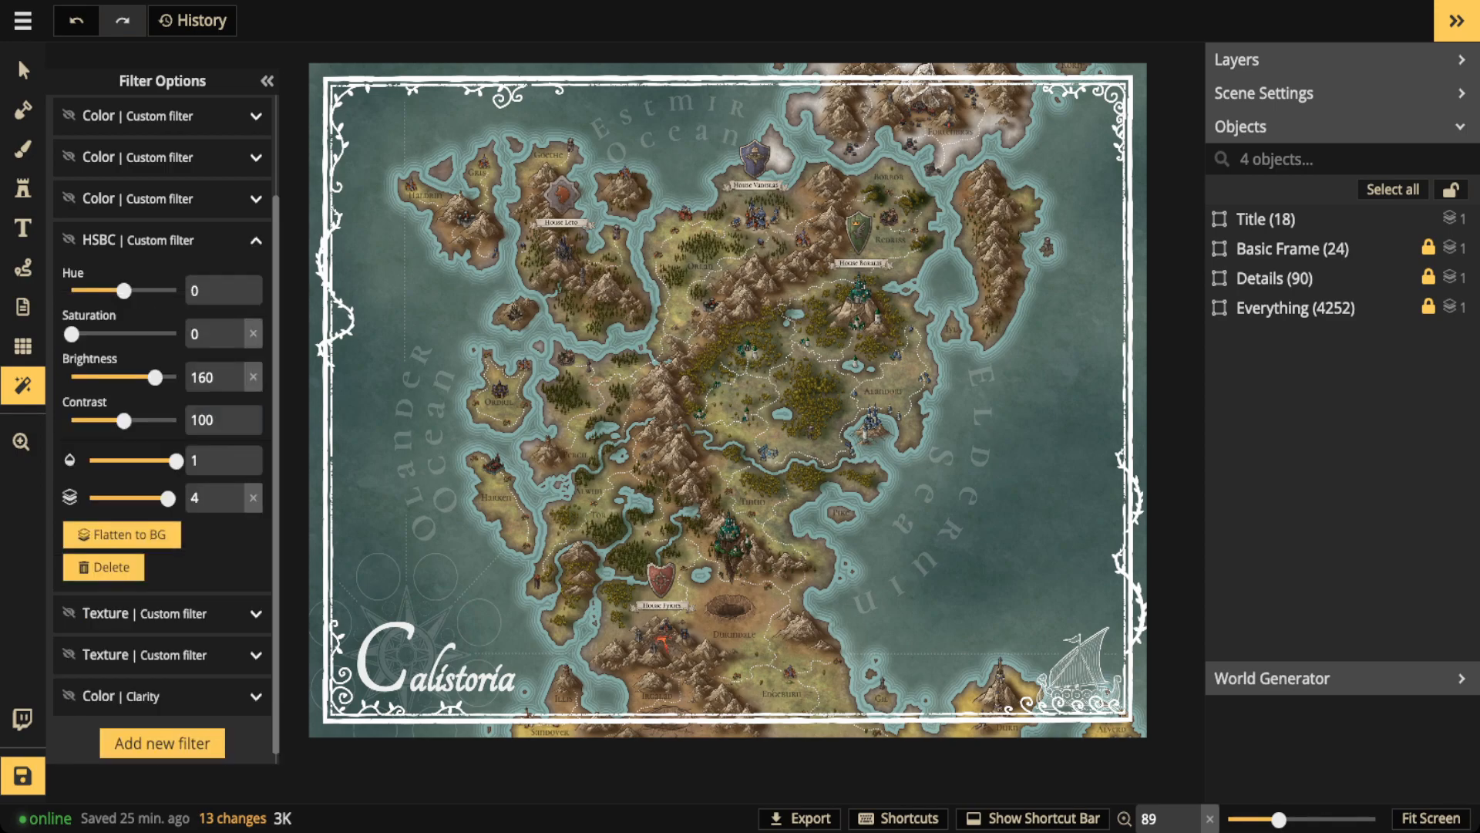
left_click(69, 239)
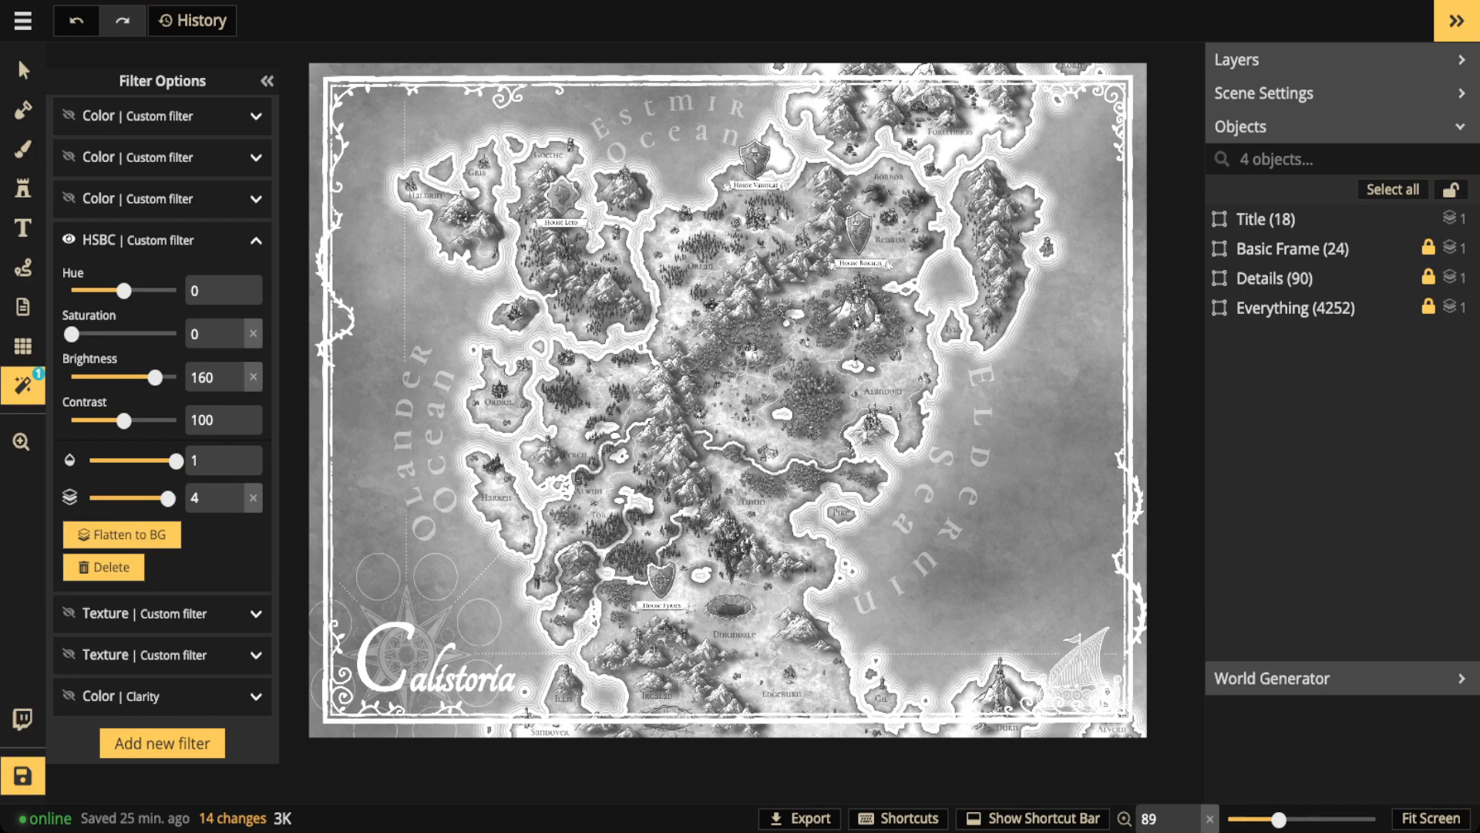
- Reset the HSBC filter's brightness to 100 and raise it to 154
left_click(253, 377)
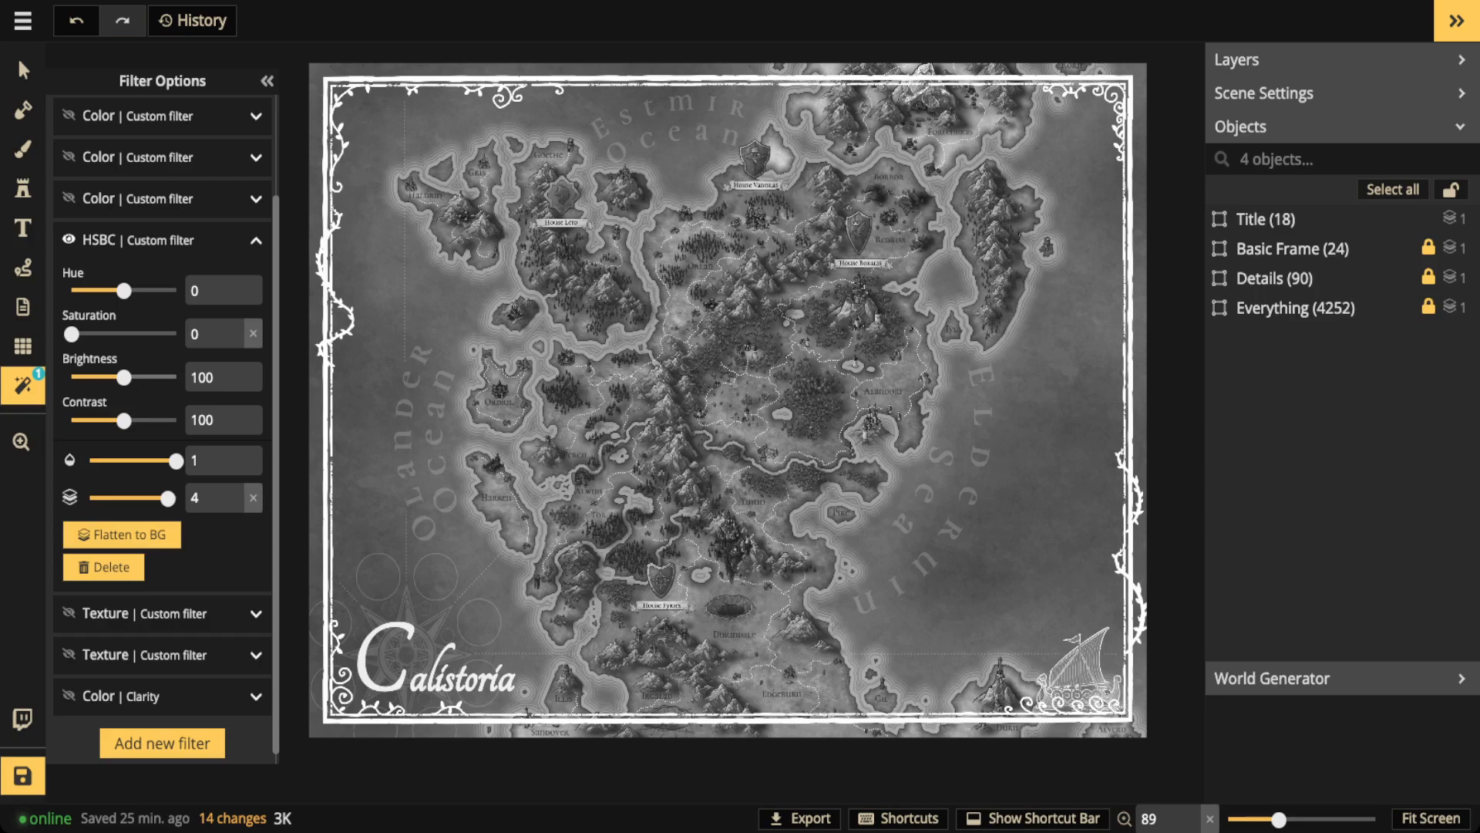
left_click_drag(123, 377, 147, 377)
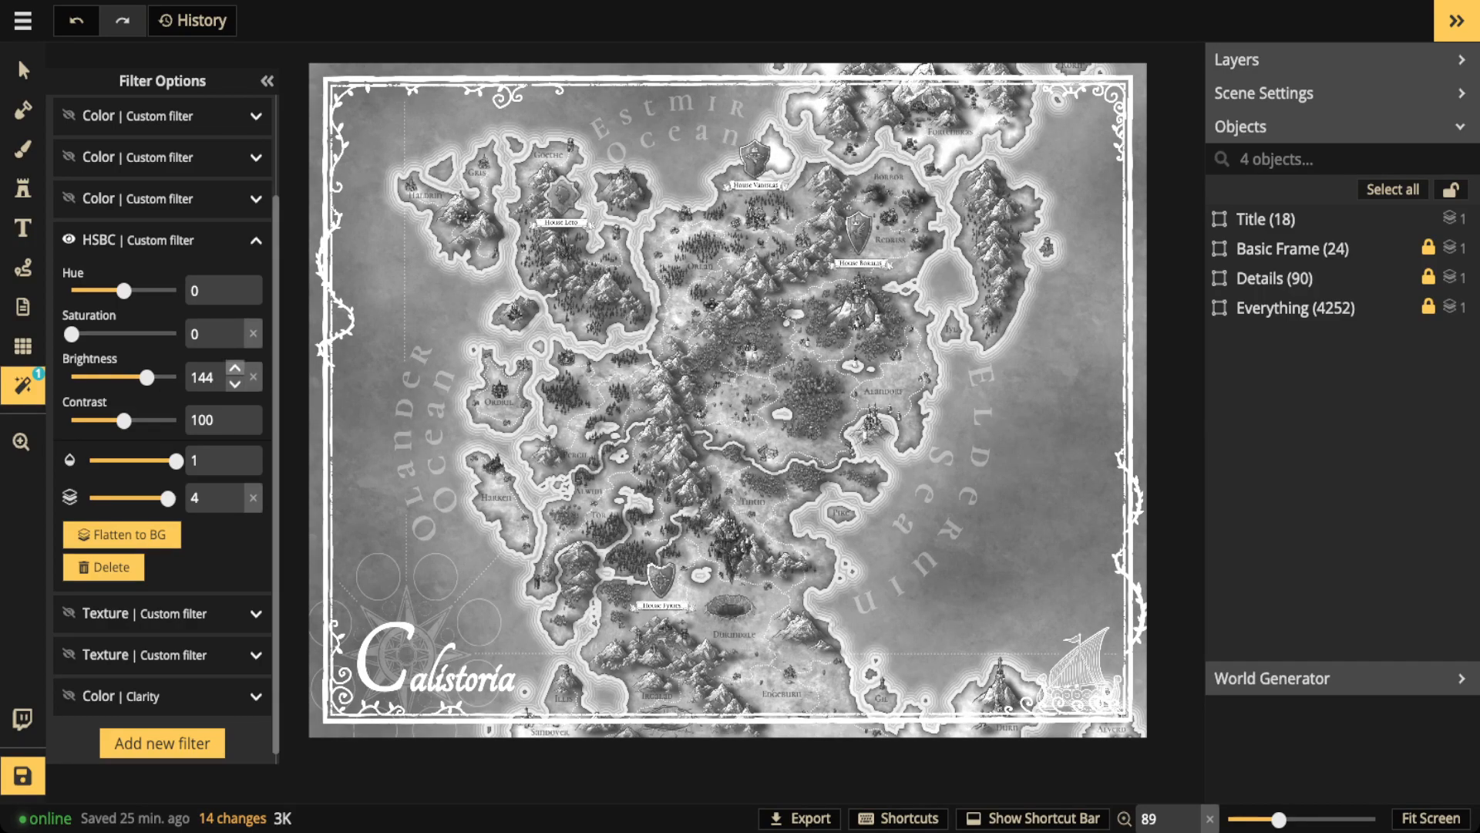
left_click(235, 369)
left_click(235, 369)
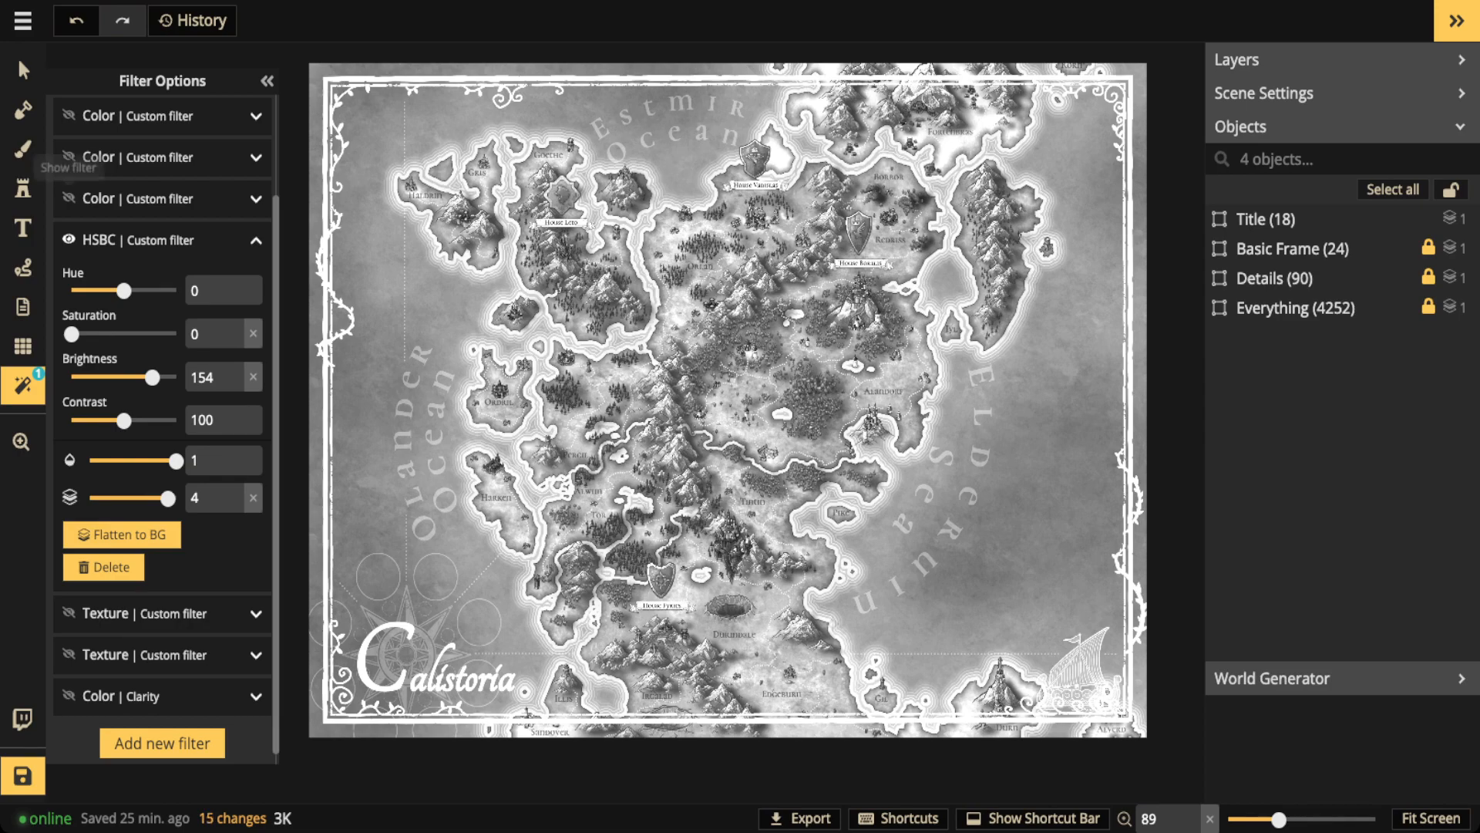
- Add the Parchment color filter on top of the HSBC filter and examine the recolored map up close
scroll(69, 162, "up", 2)
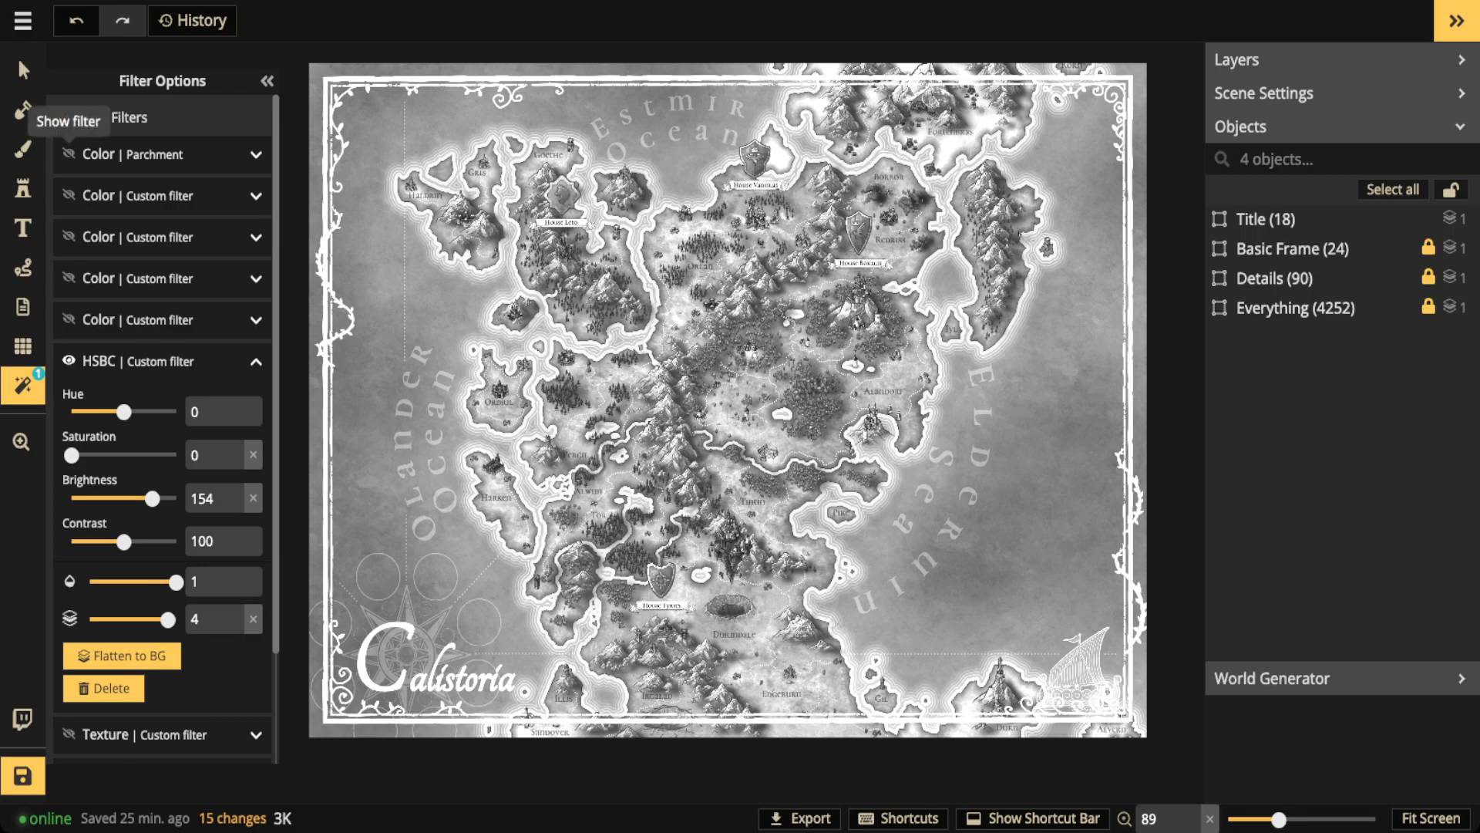
left_click(67, 154)
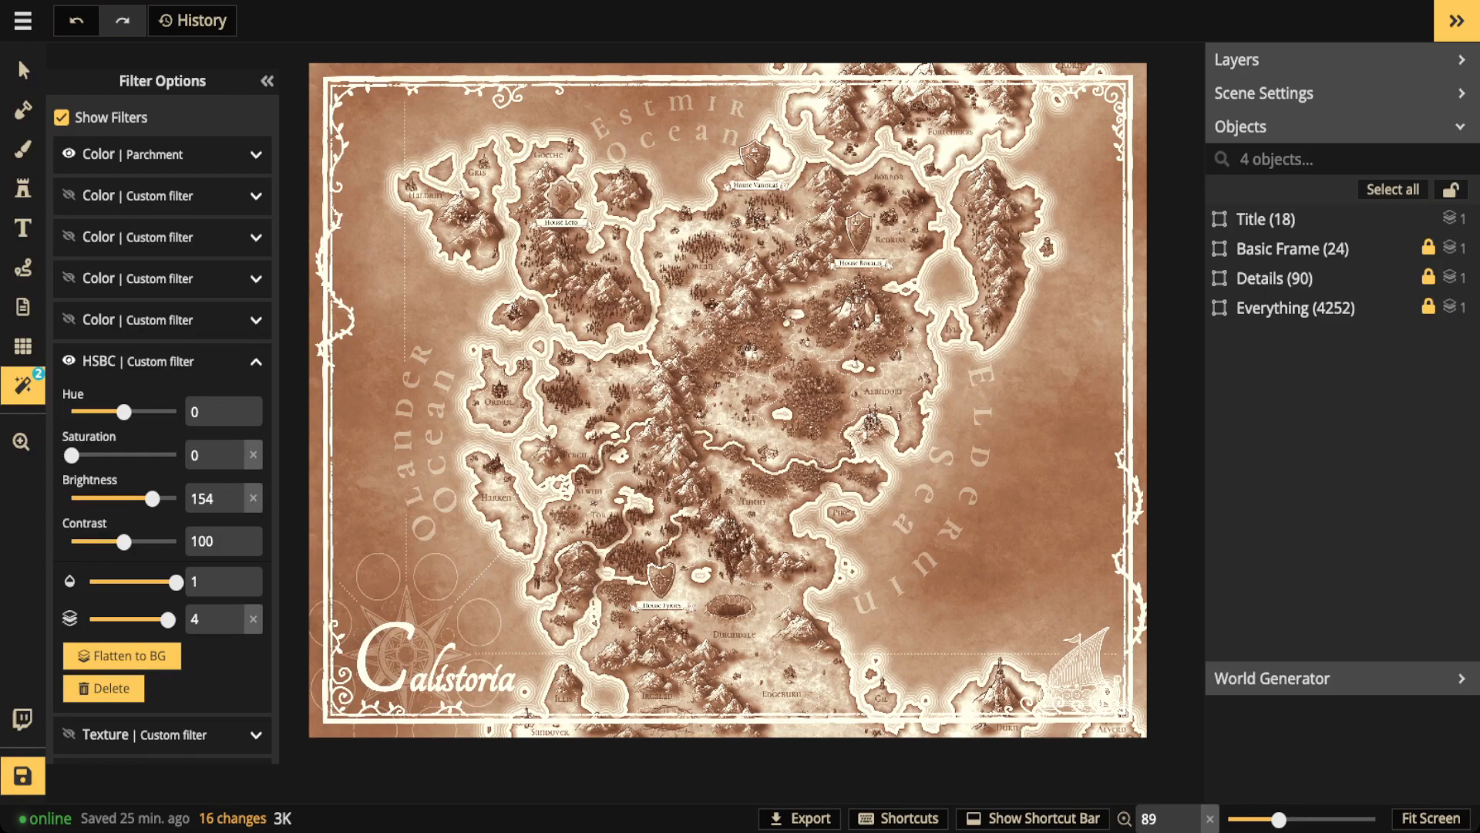
scroll(736, 324, "up", 1)
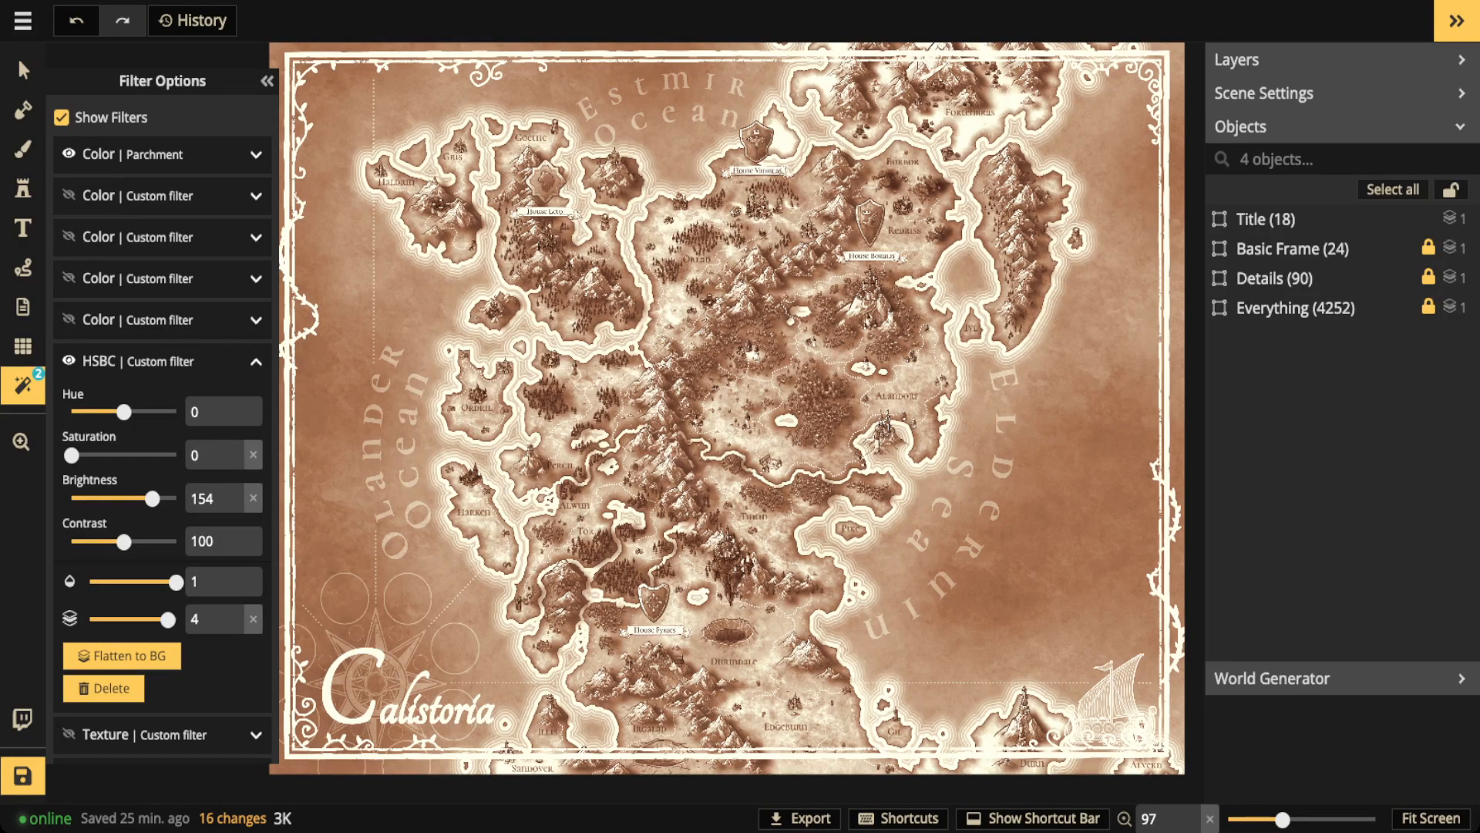
scroll(544, 286, "up", 6)
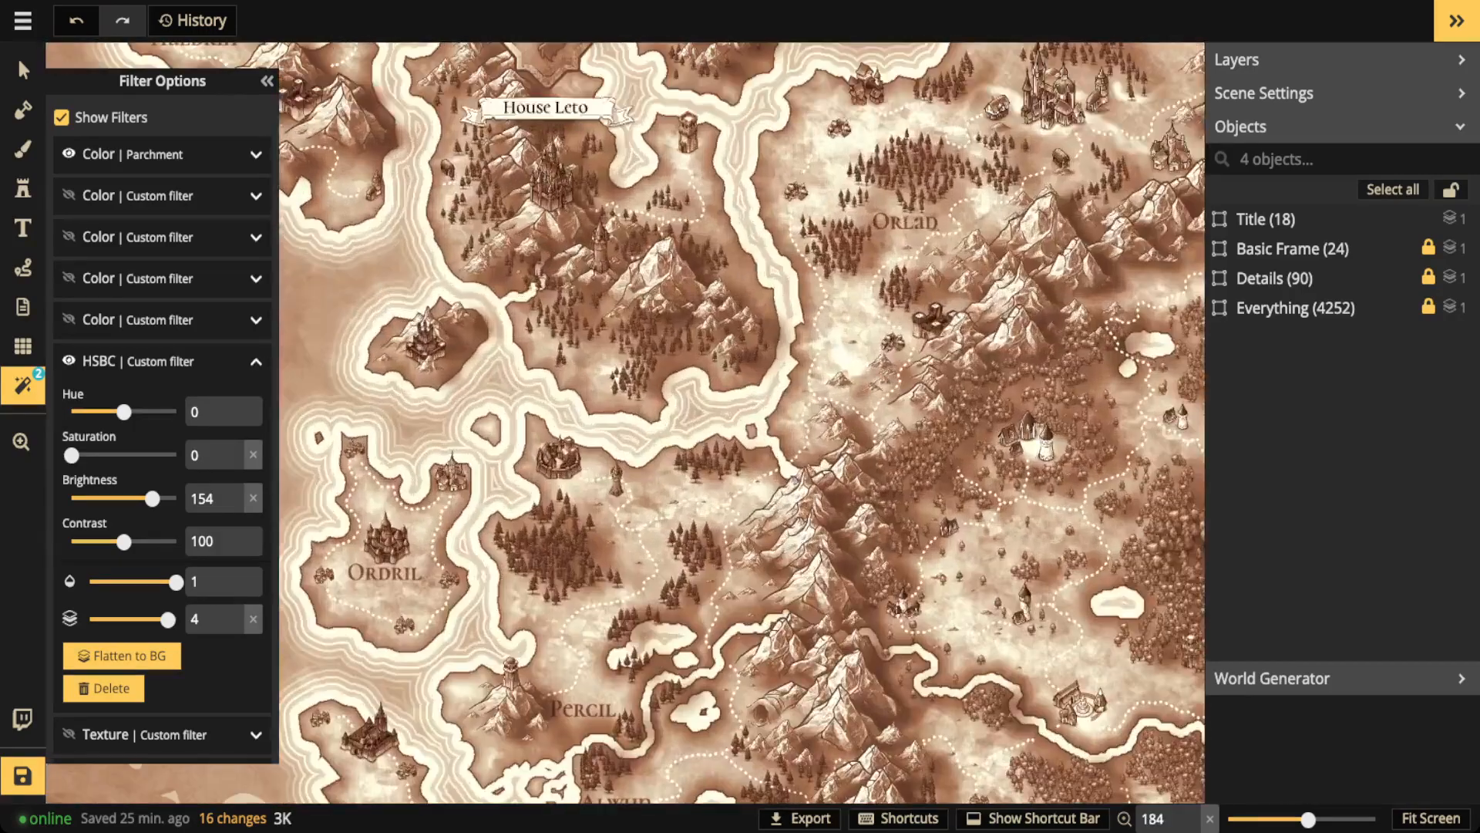
scroll(544, 286, "up", 5)
left_click_drag(544, 286, 191, 781)
left_click_drag(1080, 540, 291, 453)
left_click_drag(952, 560, 821, 468)
scroll(821, 469, "down", 5)
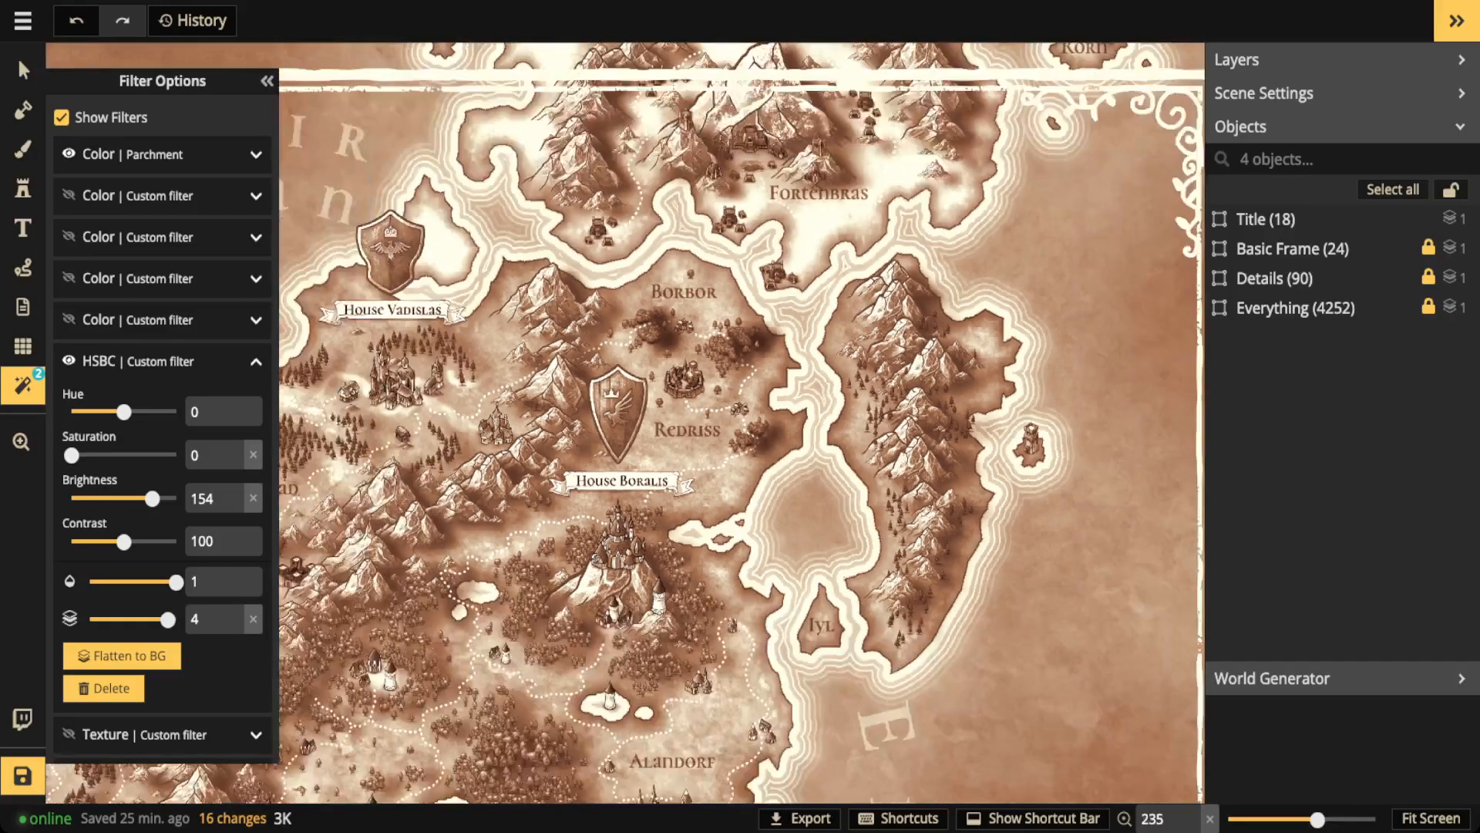
scroll(816, 471, "down", 4)
left_click_drag(628, 590, 820, 339)
scroll(734, 411, "down", 5)
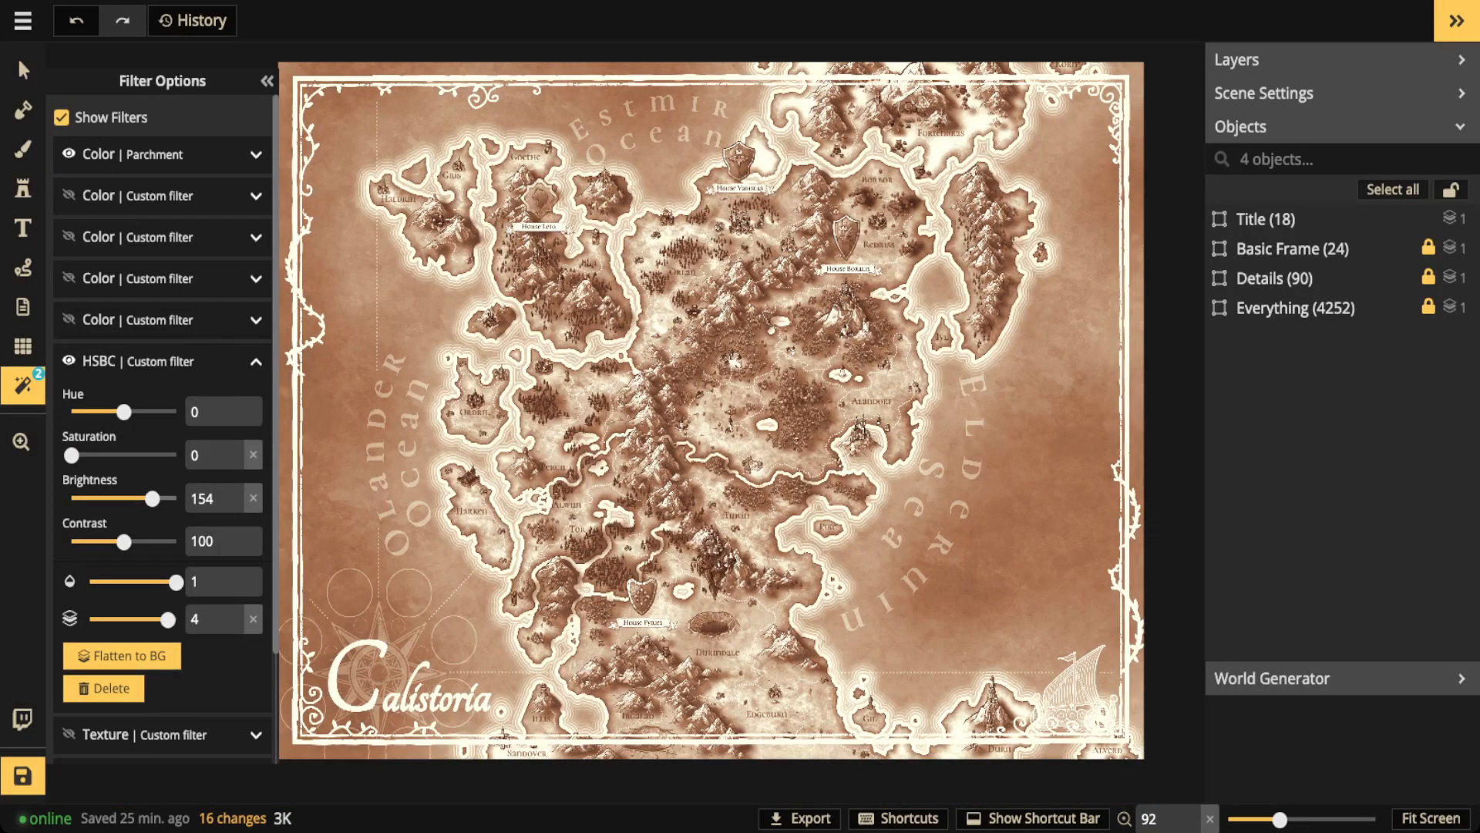
- Try an HSBC brightness of 182, settle on 149, and compare the parchment map with and without the HSBC filter
left_click_drag(152, 498, 167, 498)
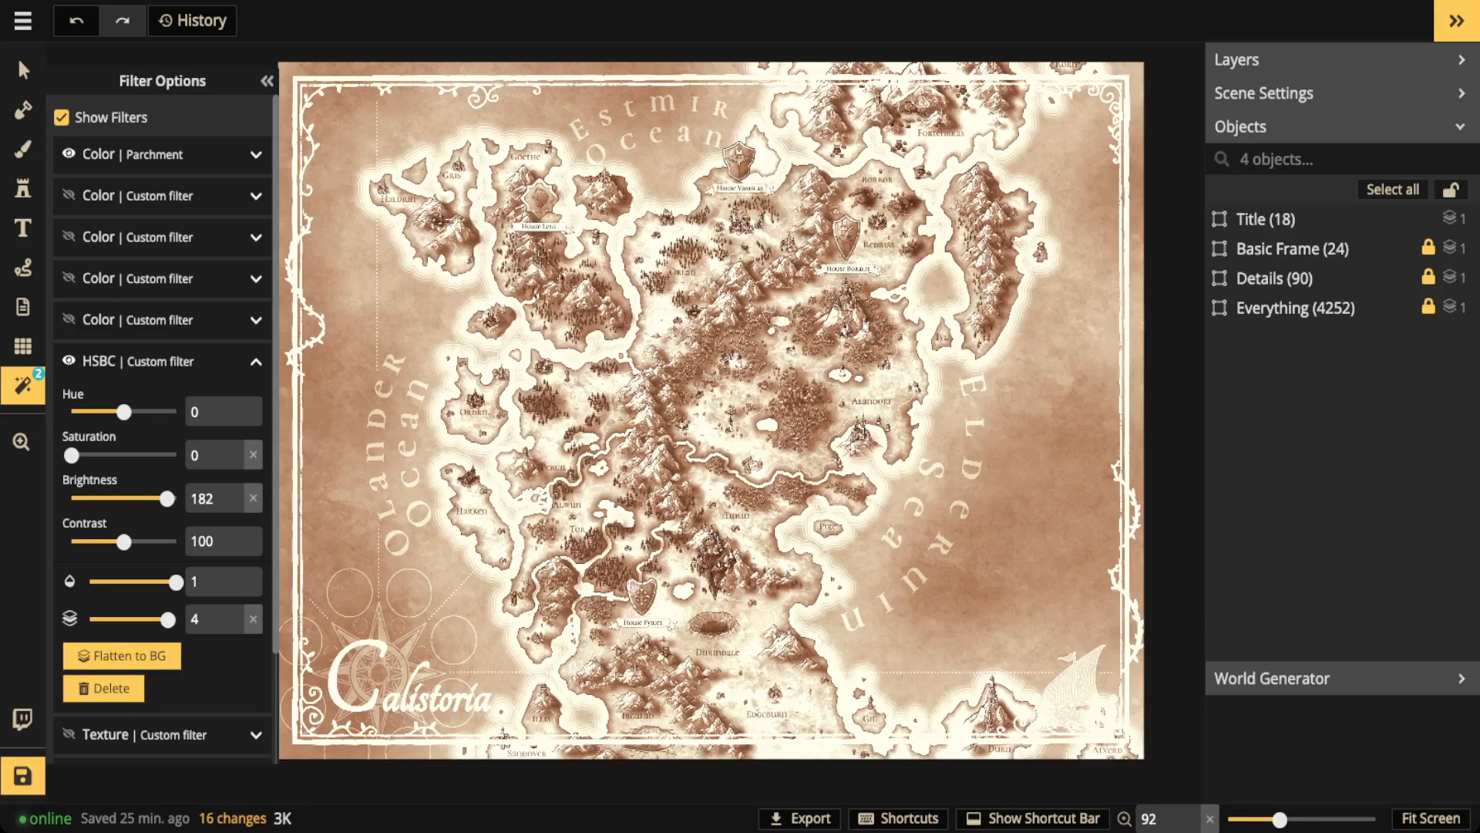
left_click_drag(167, 499, 147, 499)
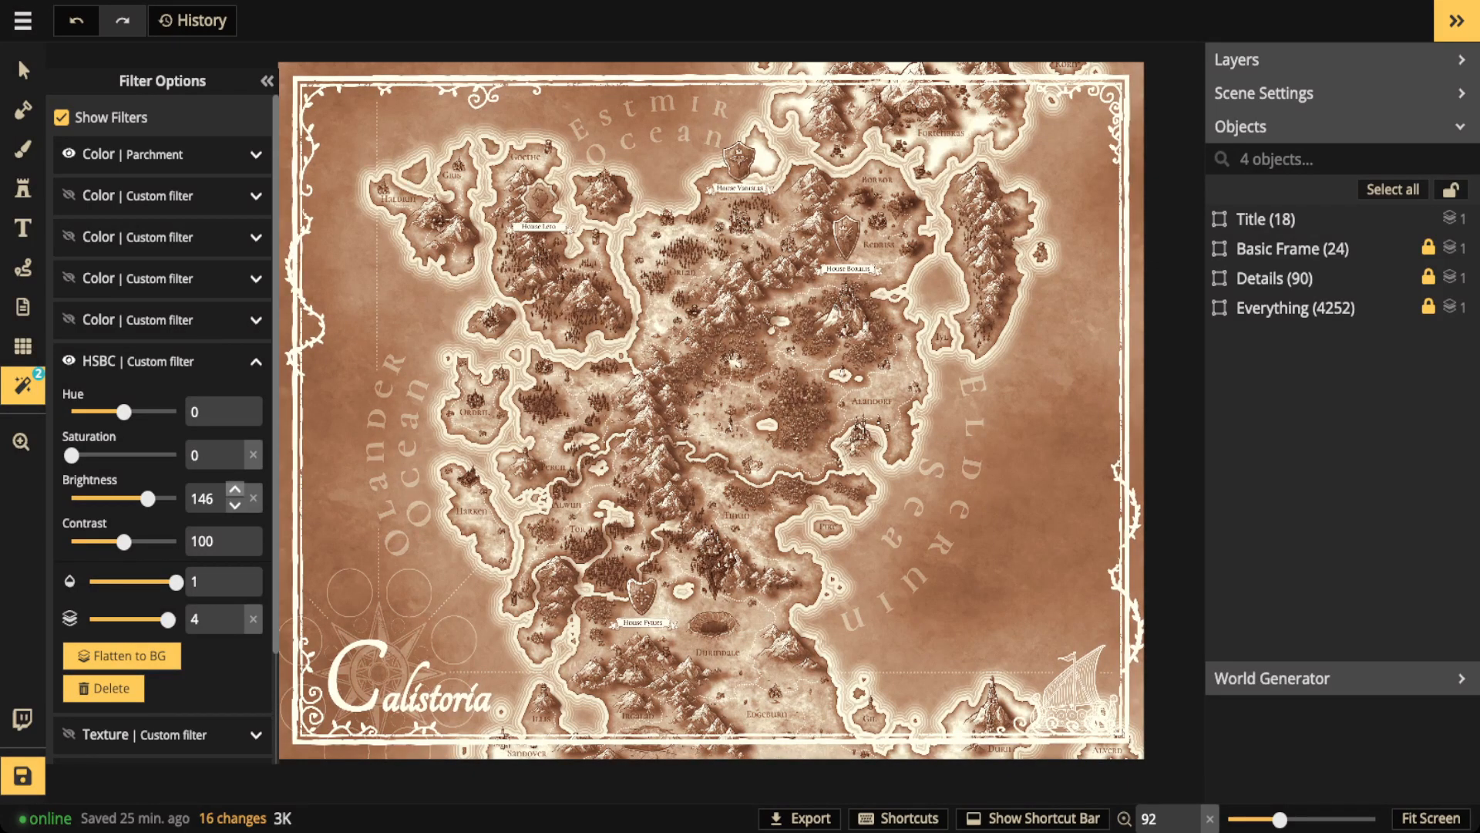
triple_click(236, 490)
left_click(69, 361)
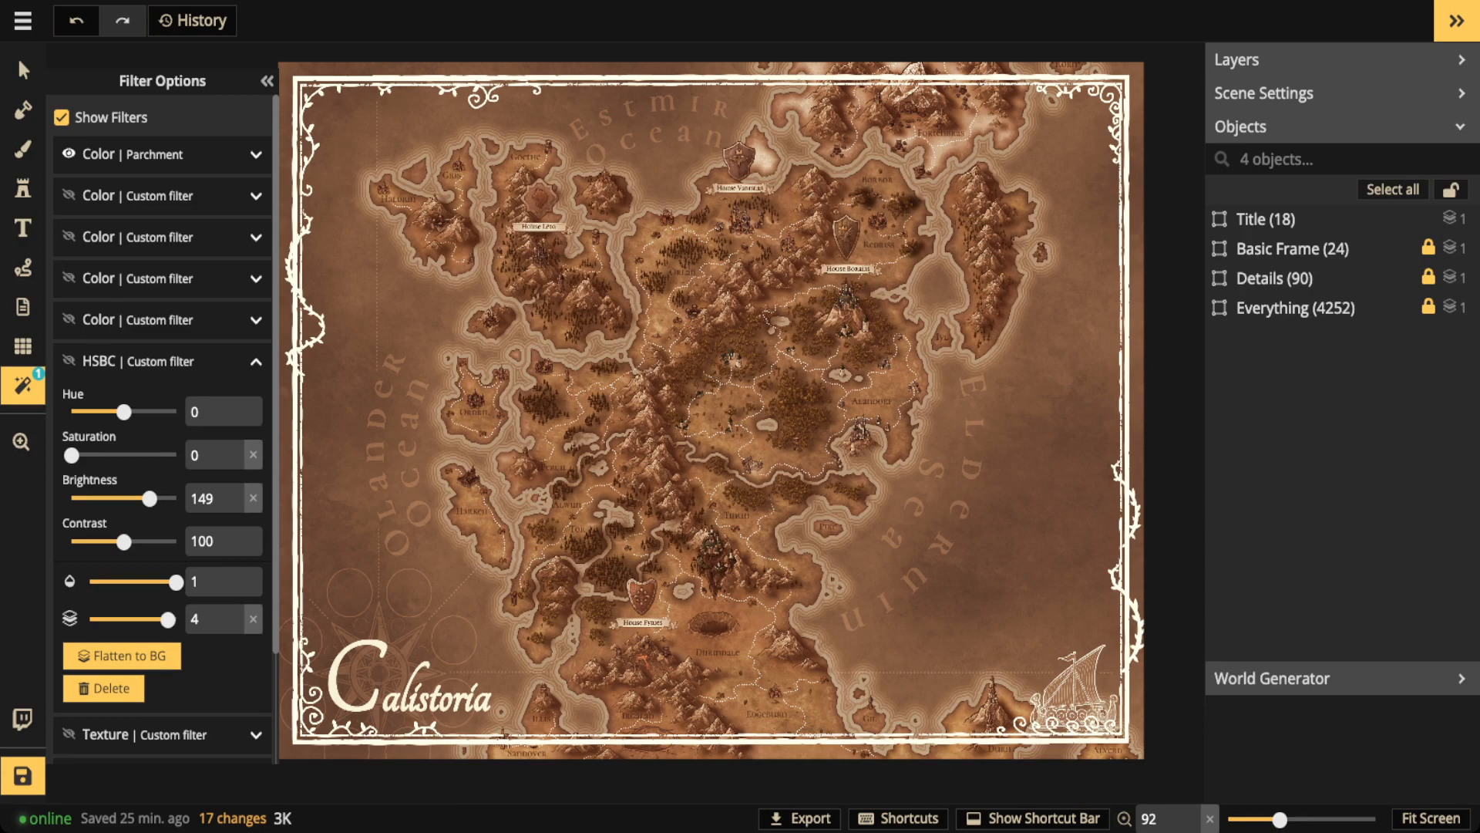
left_click(69, 361)
- Replace the Parchment filter with the Cold & Warm color filter below it, and expand that filter's settings
left_click(68, 153)
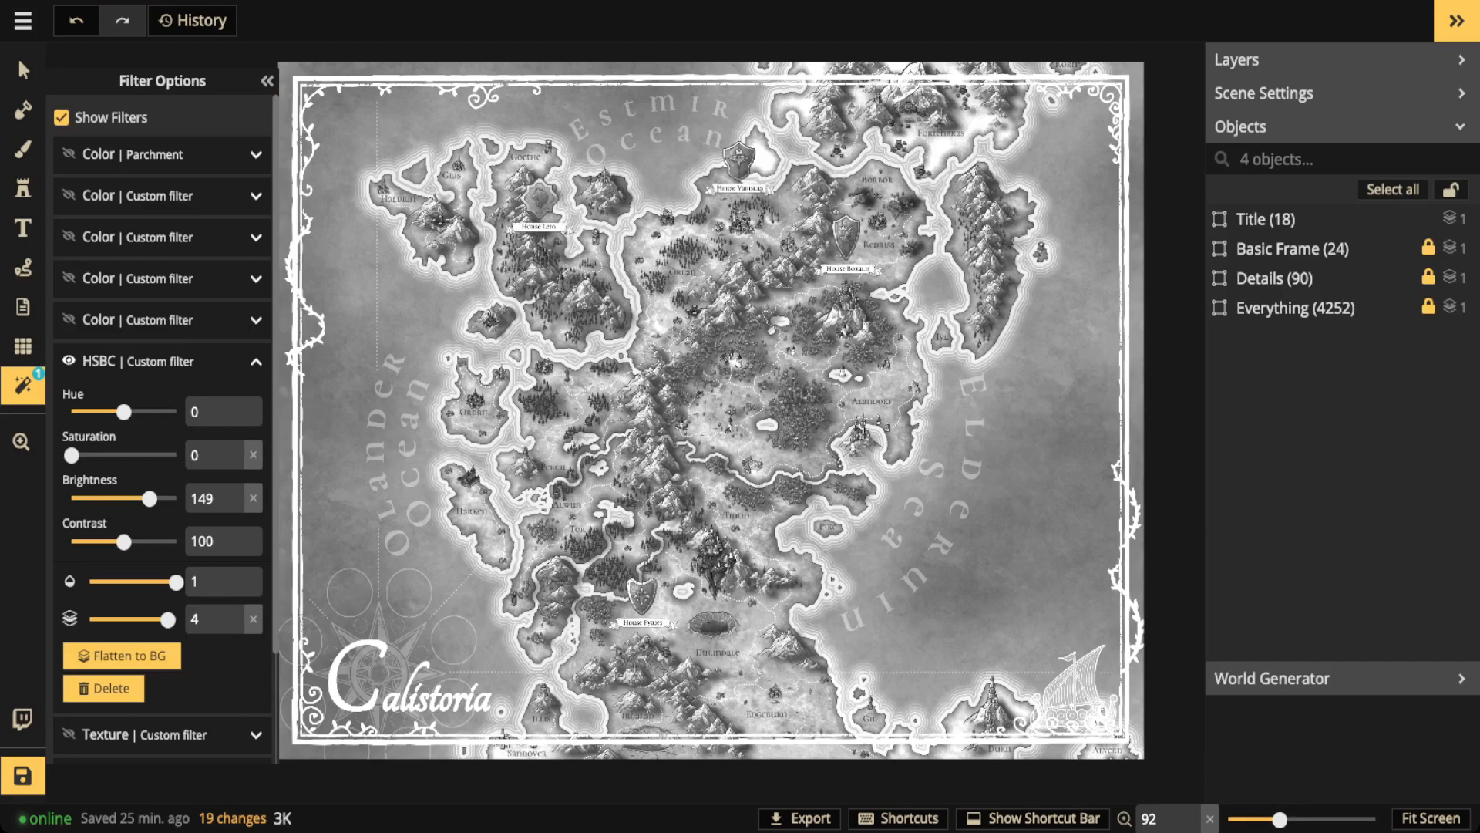
left_click(69, 195)
left_click(256, 195)
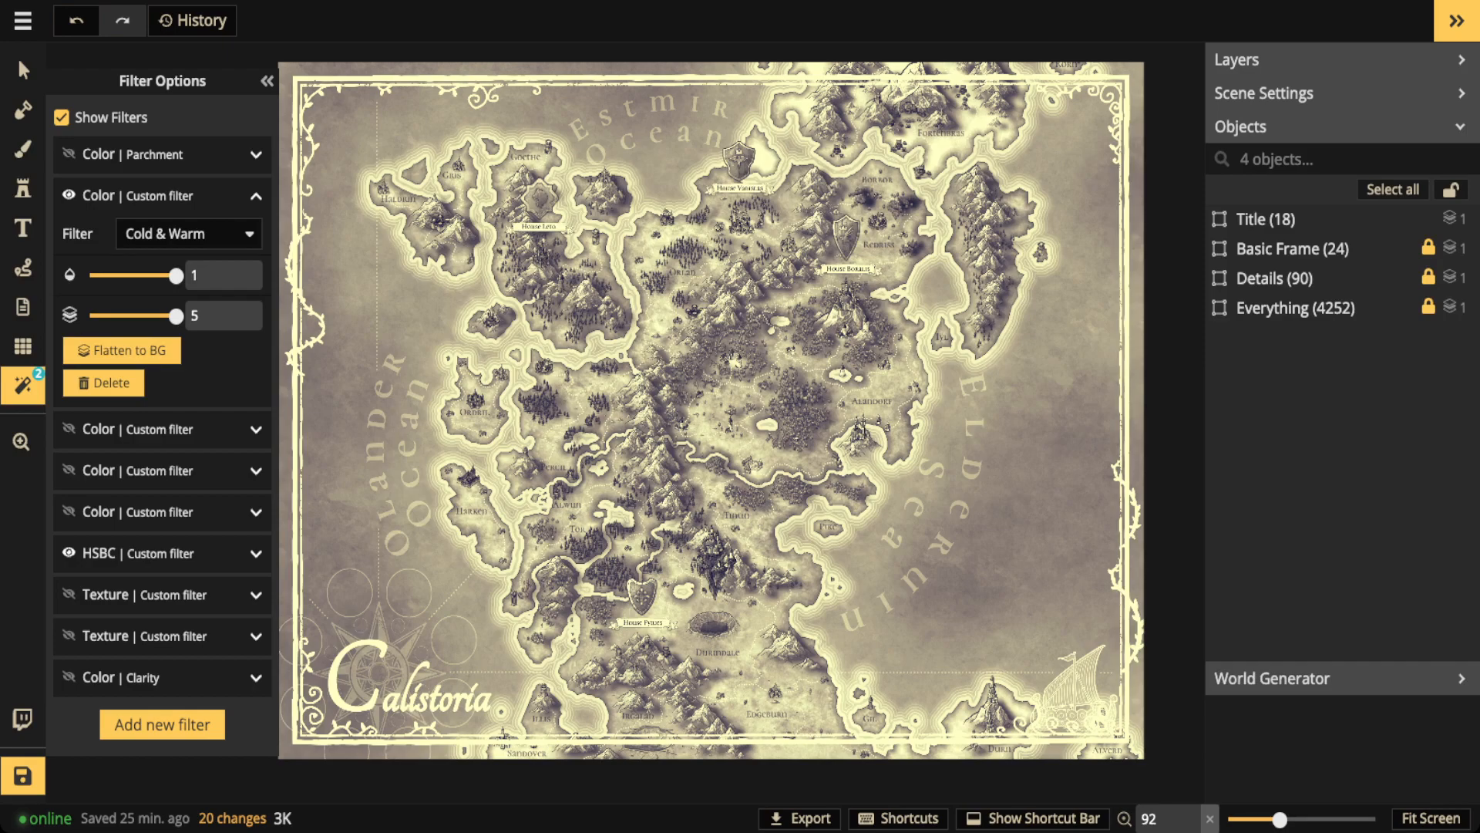
- Hide the Cold & Warm filter and preview the other custom color filters one at a time over the HSBC filter
left_click(68, 195)
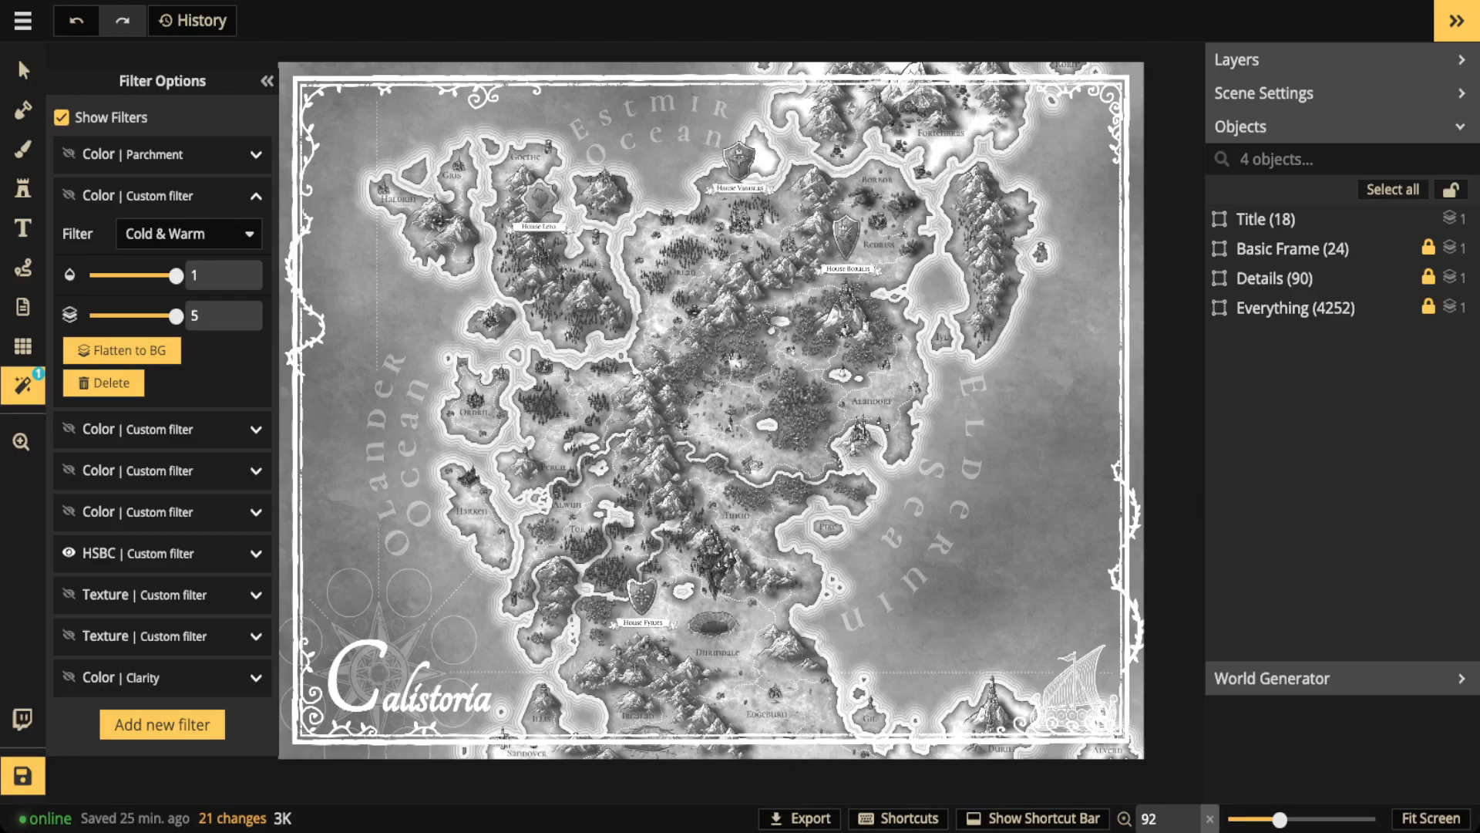
left_click(255, 196)
left_click(69, 237)
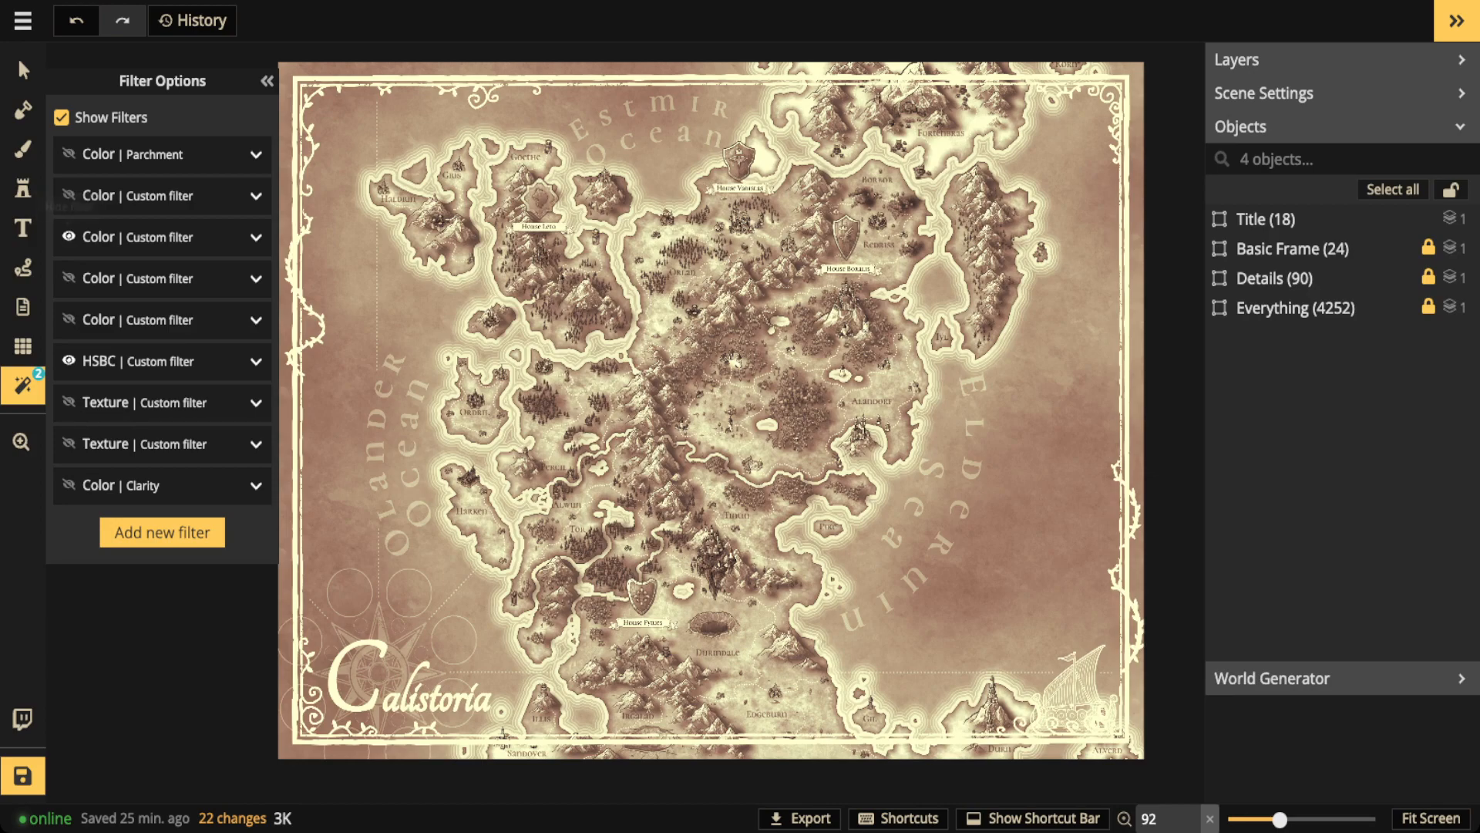
left_click(69, 237)
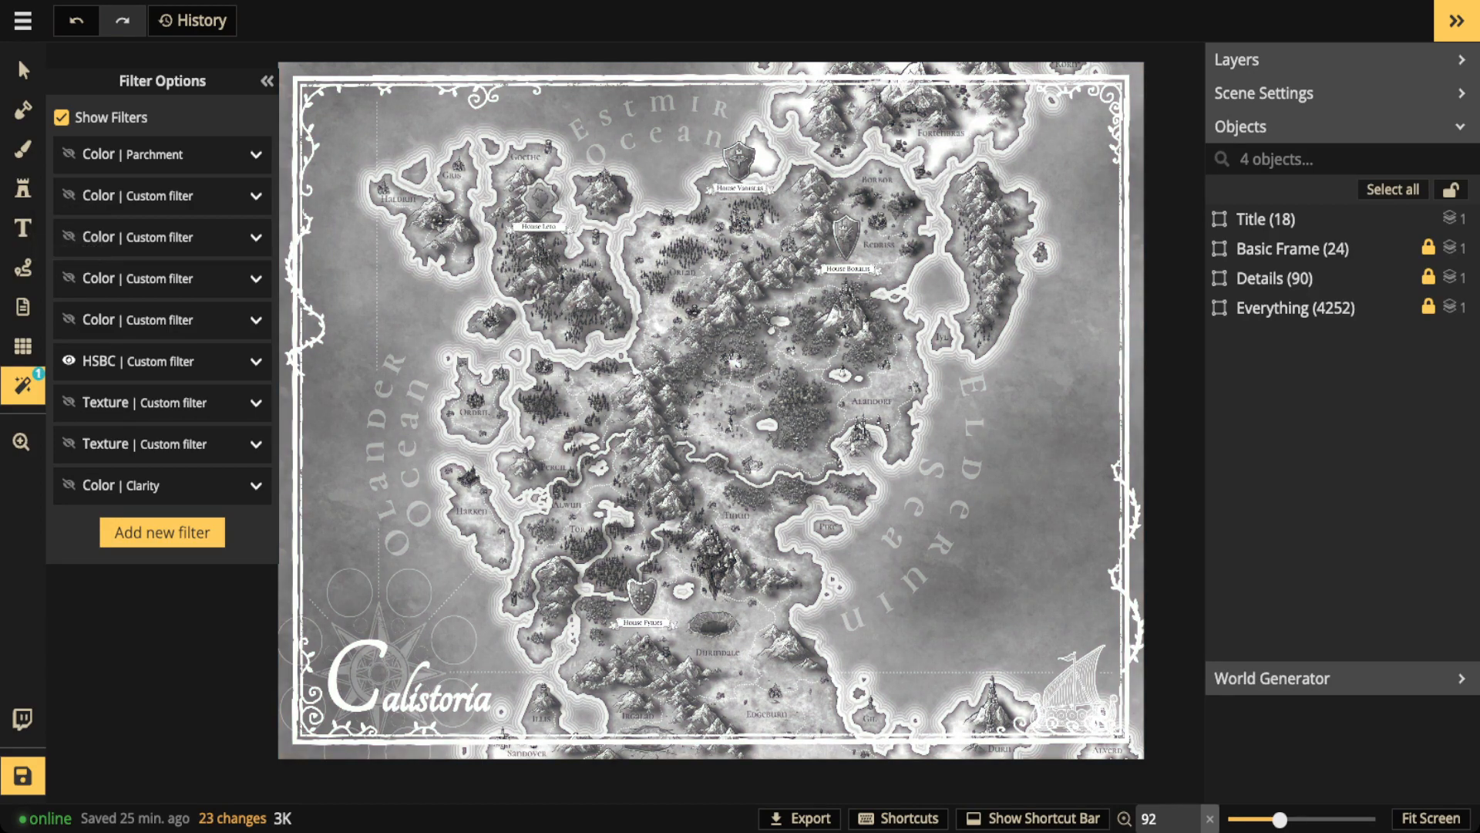
left_click(69, 278)
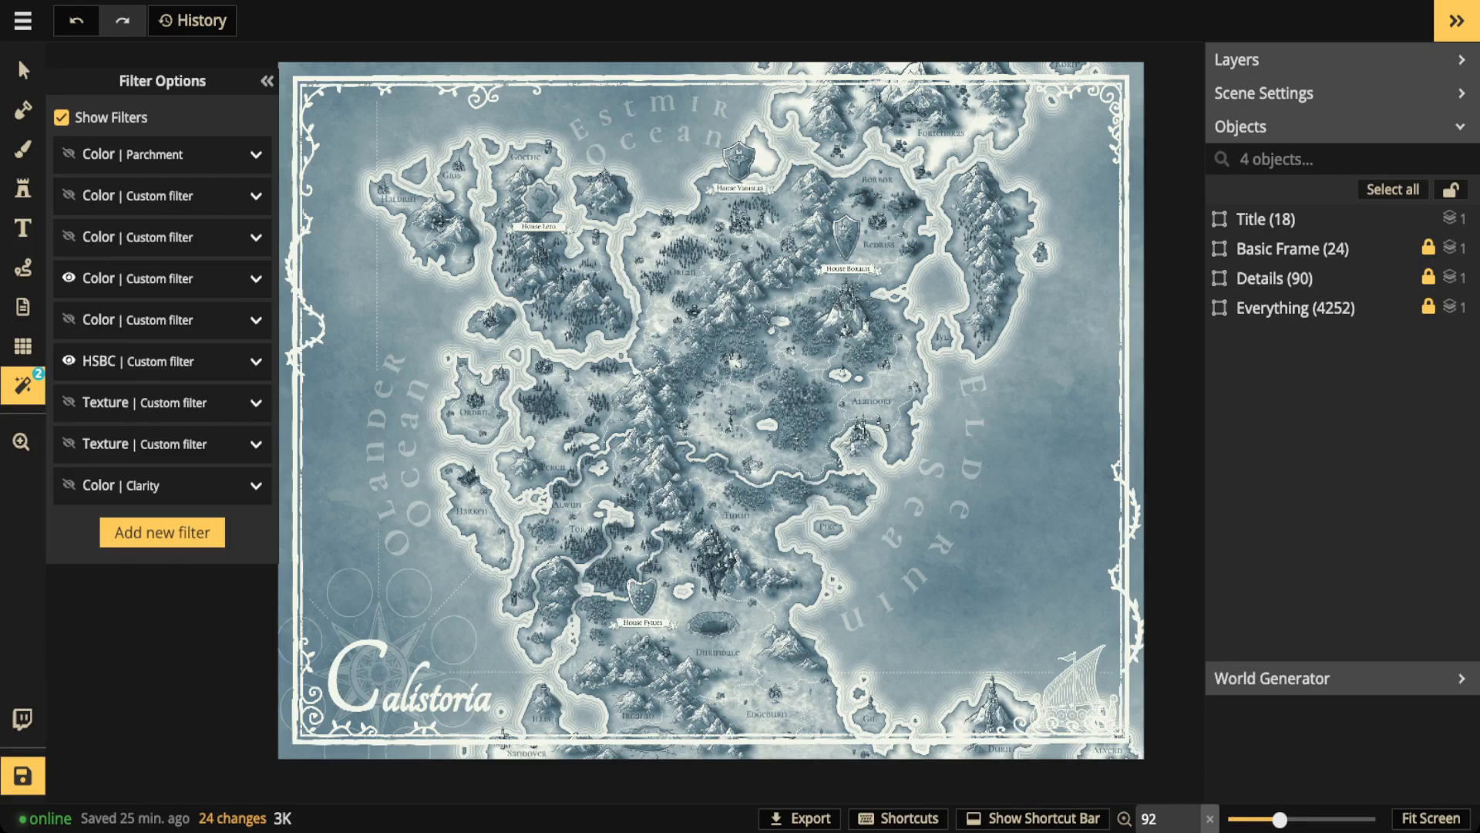
left_click(68, 278)
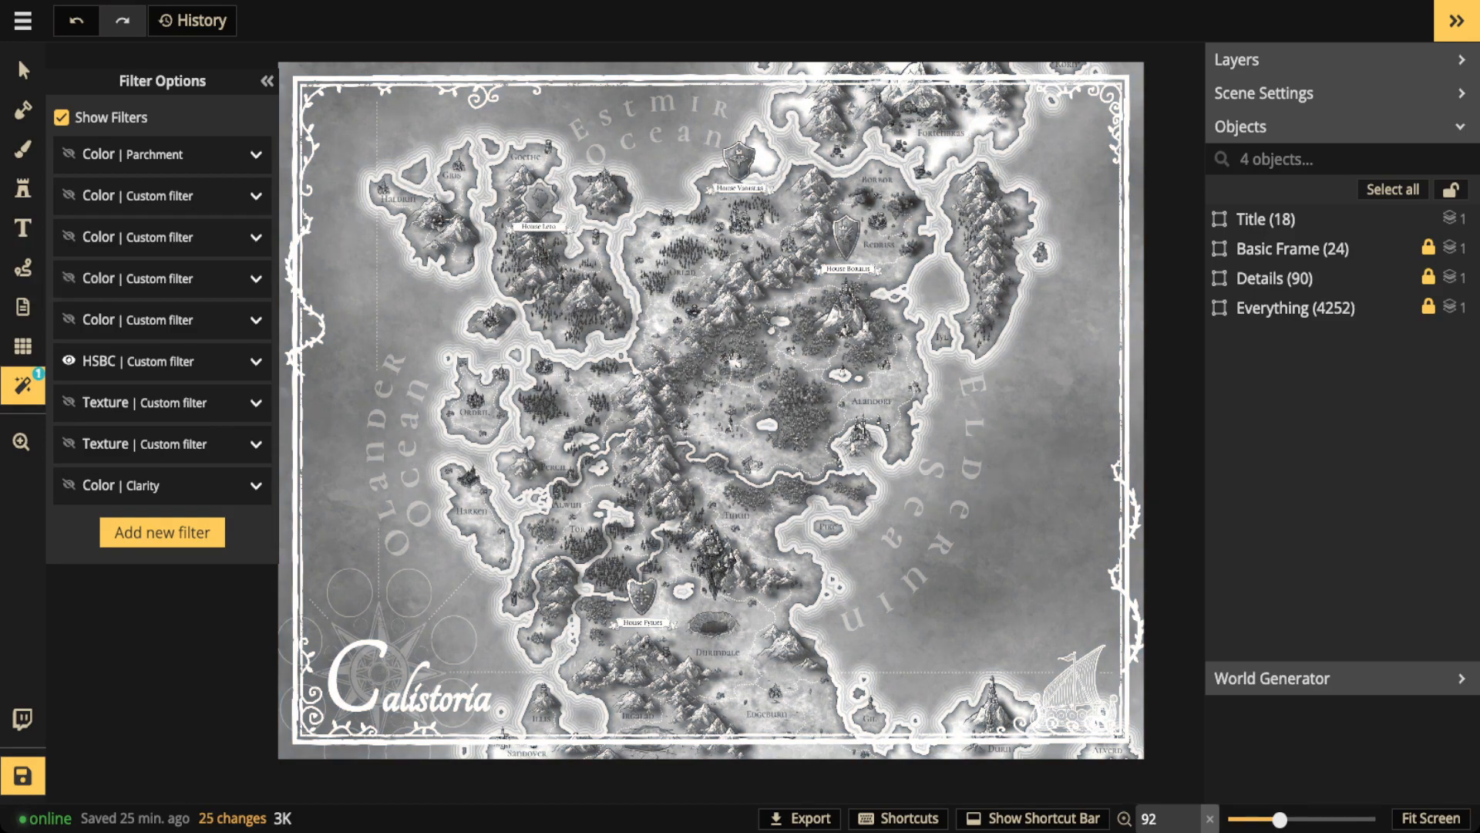
left_click(69, 319)
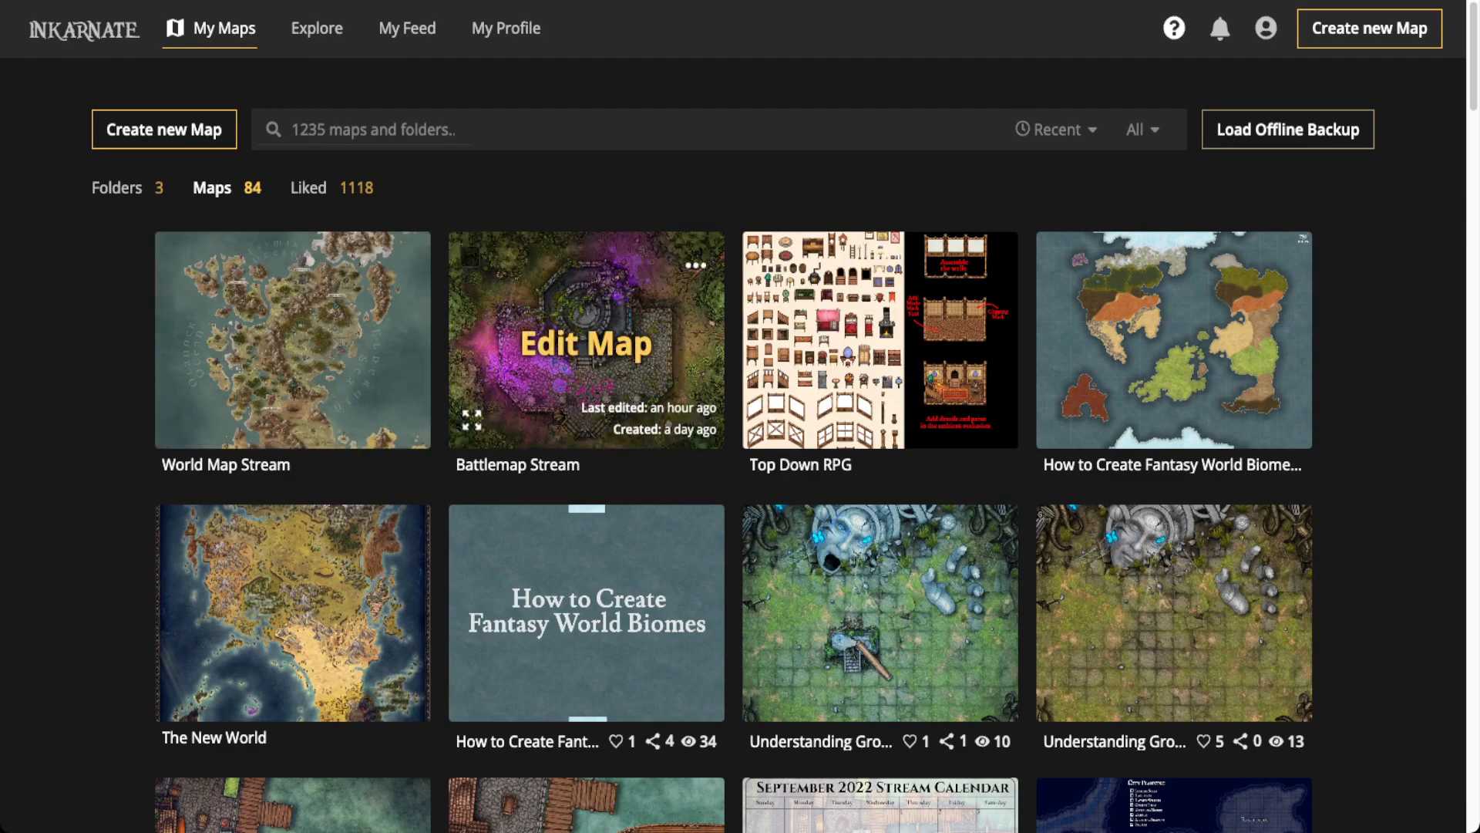
- Open the Battlemap Stream map for editing from the list of saved maps
left_click(586, 343)
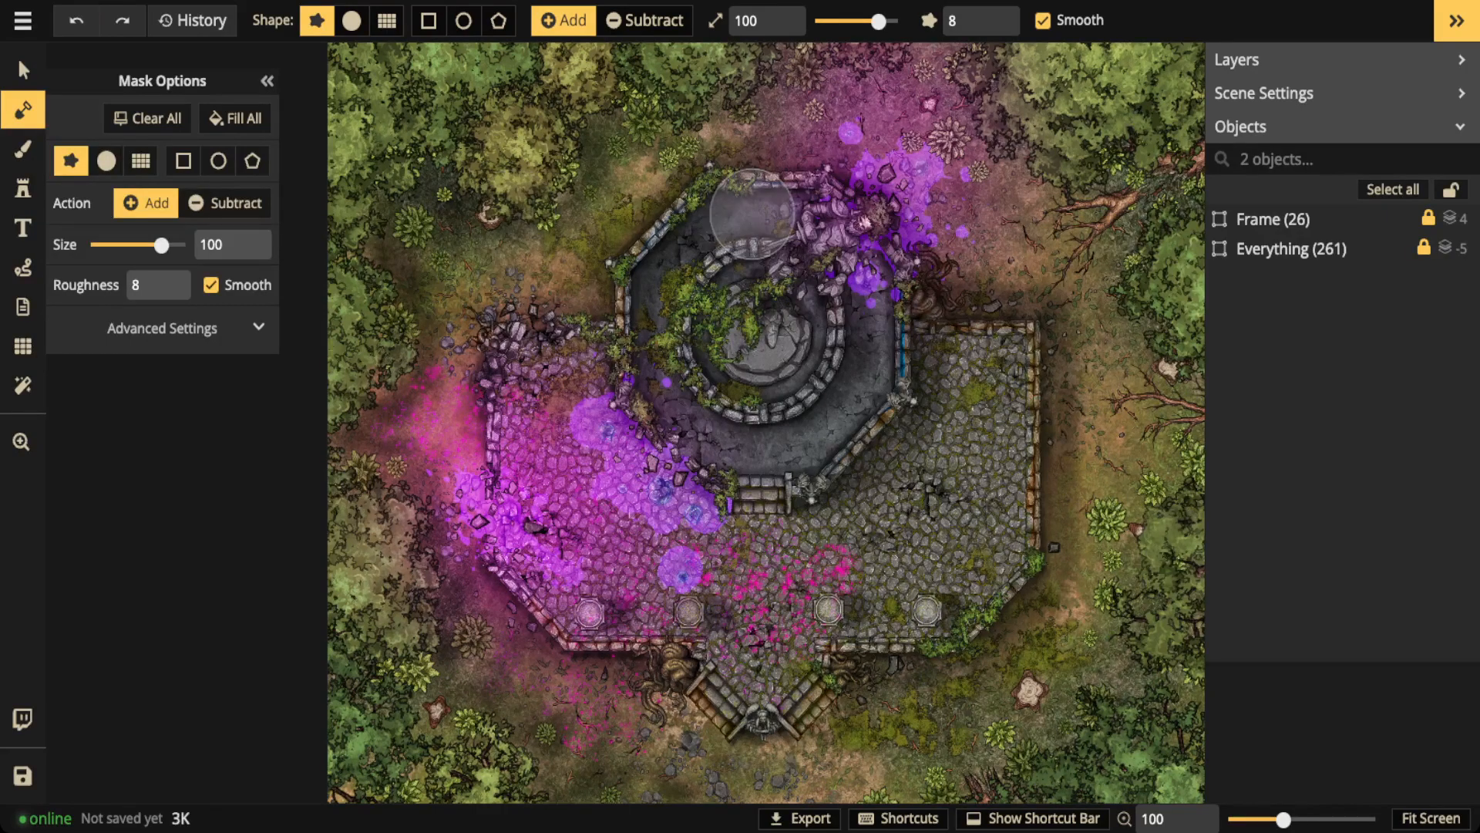
scroll(705, 501, "down", 1)
key("space")
mouse_move(850, 453)
left_mouse_down()
mouse_move(782, 449)
mouse_move(828, 456)
mouse_move(821, 445)
left_mouse_up()
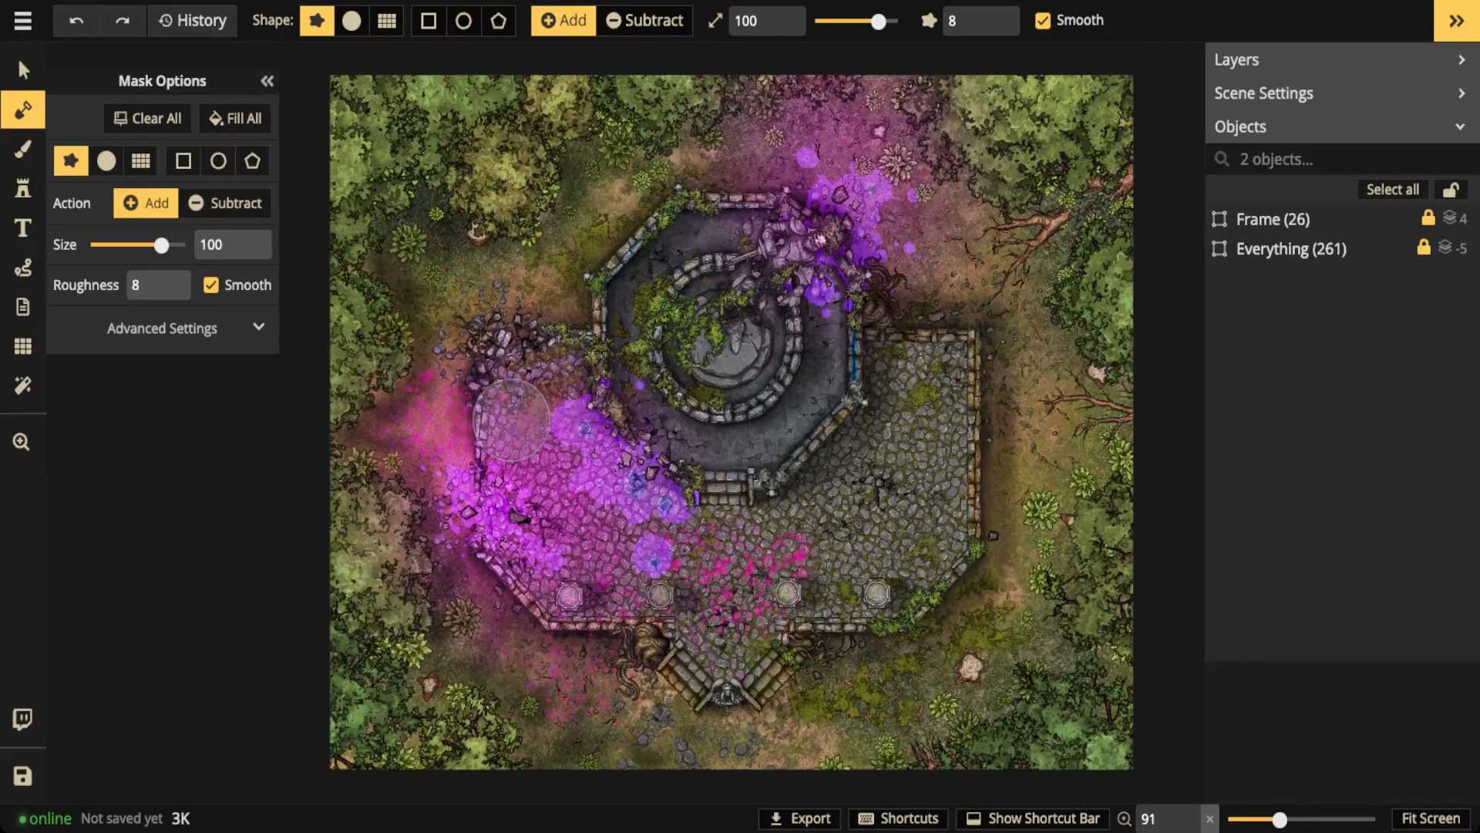
- Give all objects inside the locked Everything group an Object shadow, and leave the group with nothing selected
key("v")
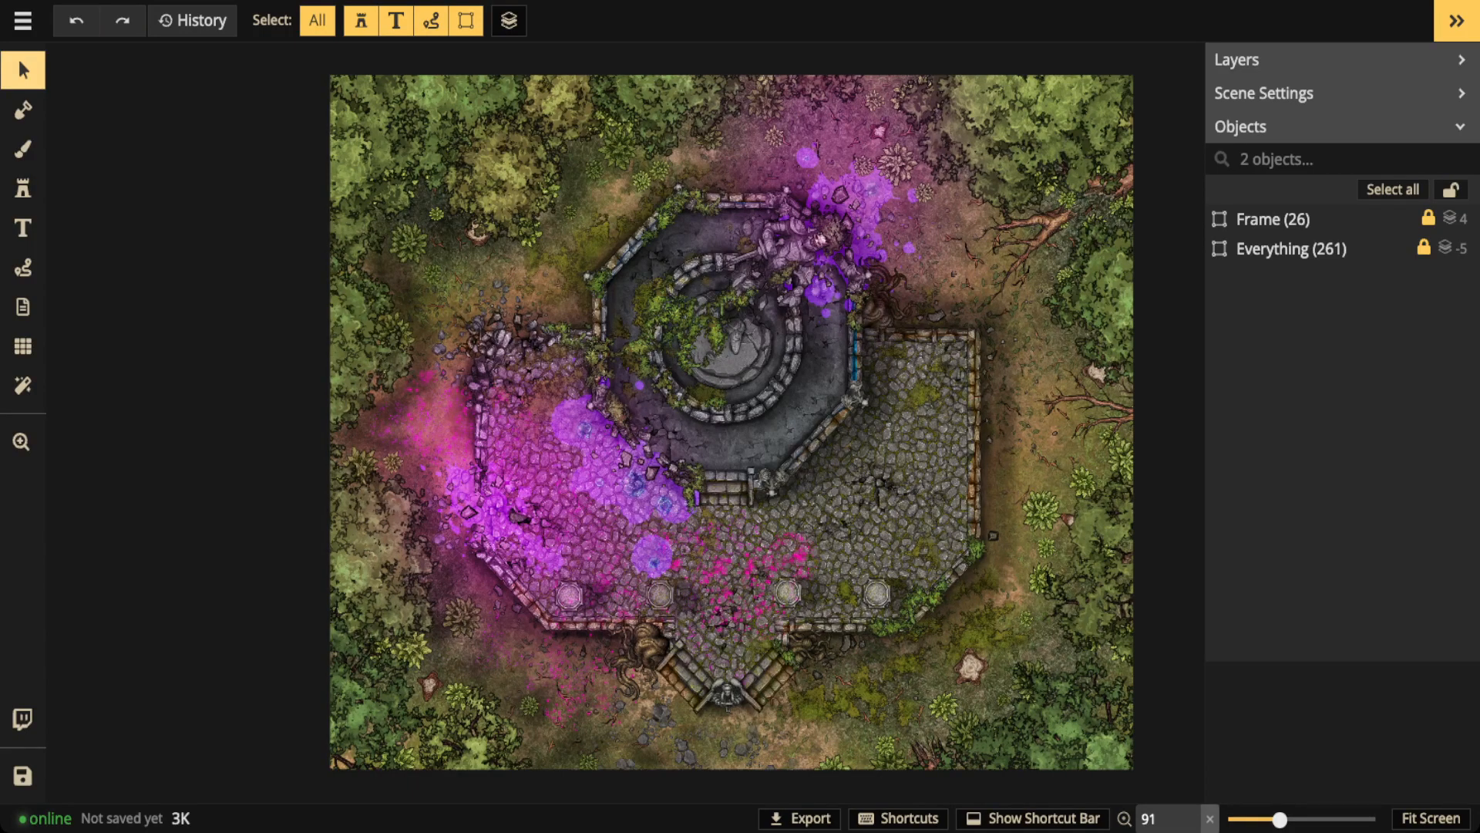
left_click(1292, 249)
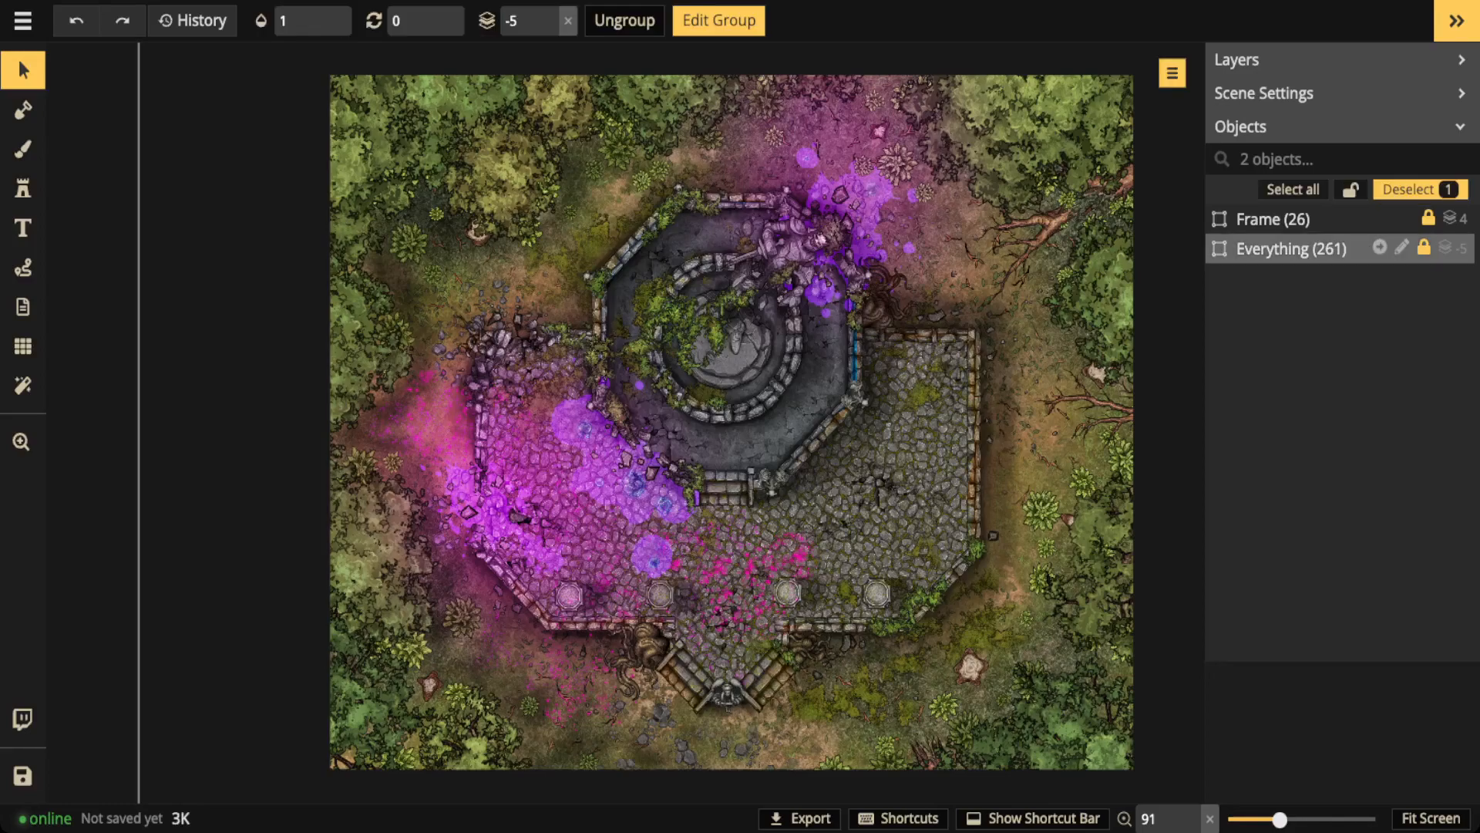
left_click(1380, 247)
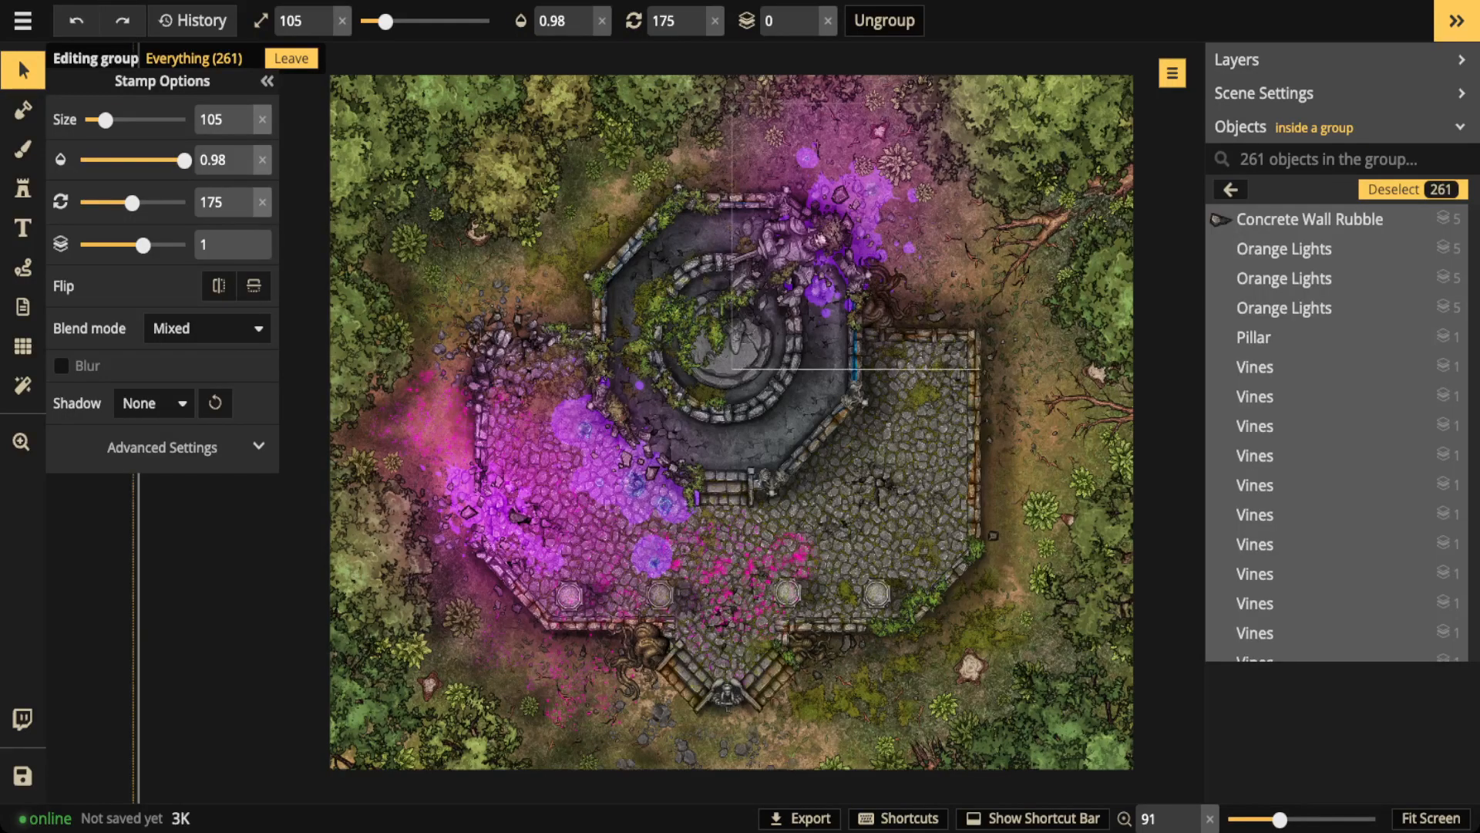
scroll(1337, 432, "down", 10)
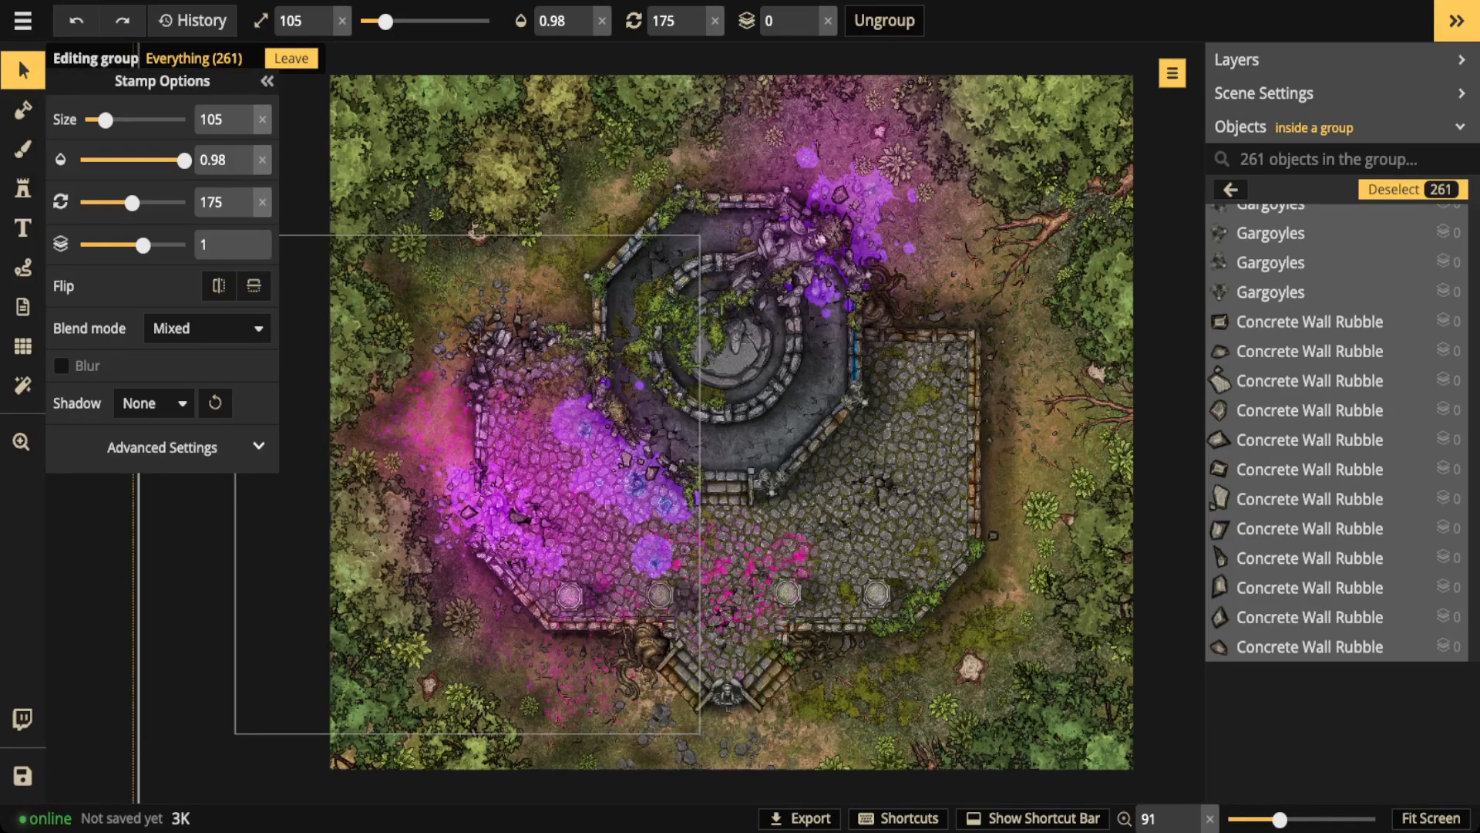
left_click(153, 402)
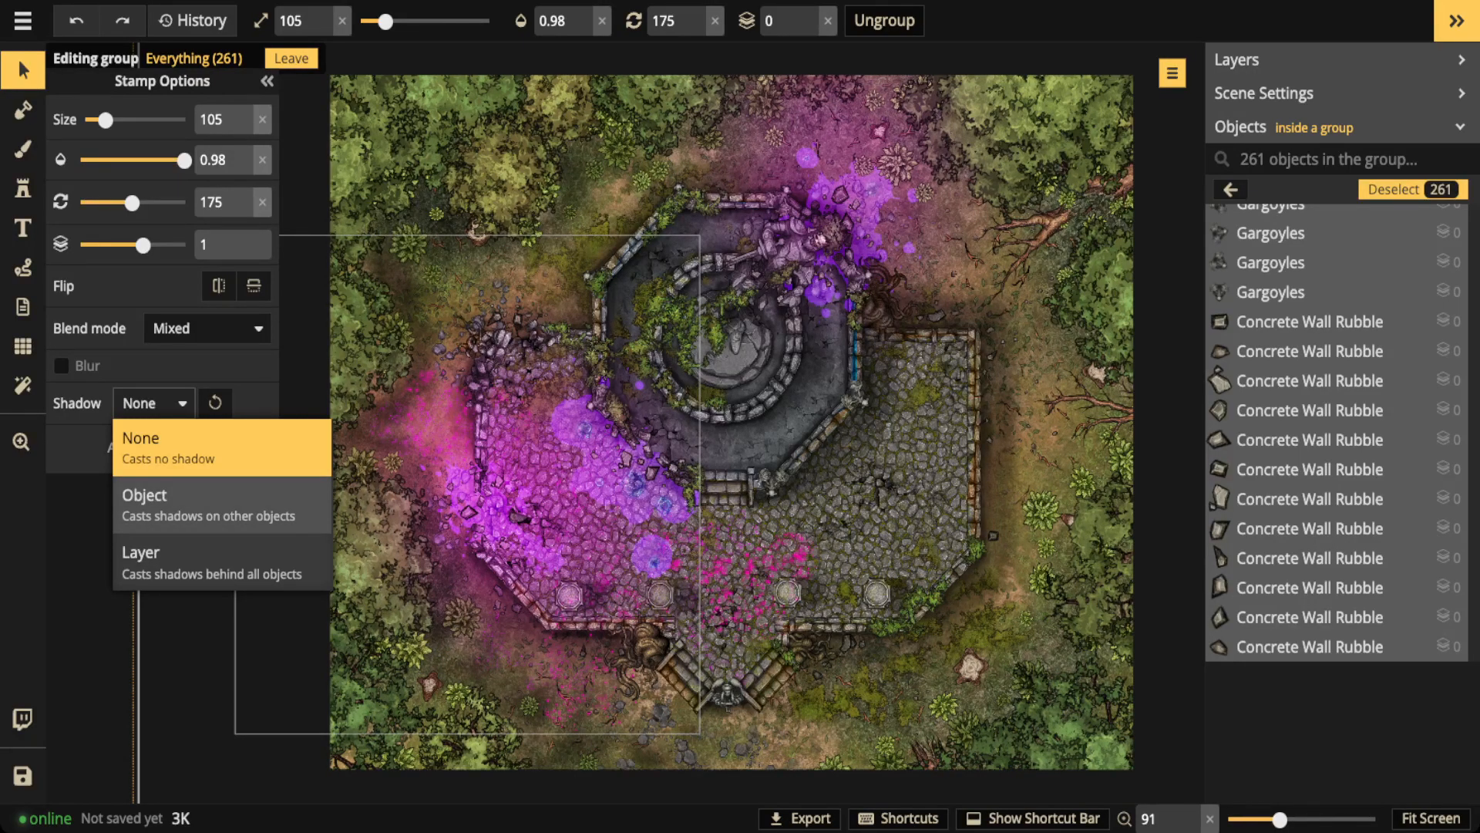
left_click(208, 505)
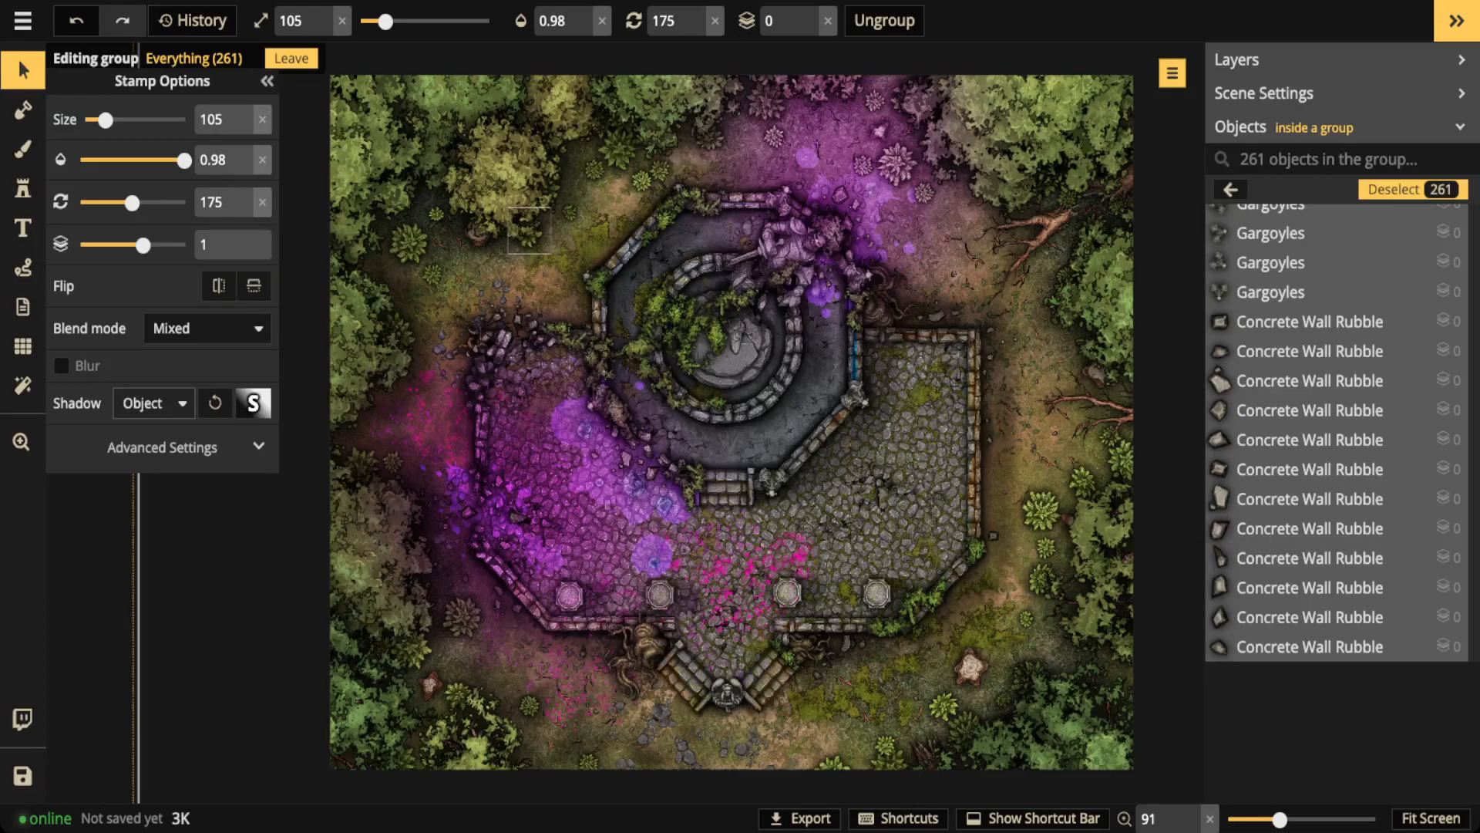
scroll(527, 194, "down", 2)
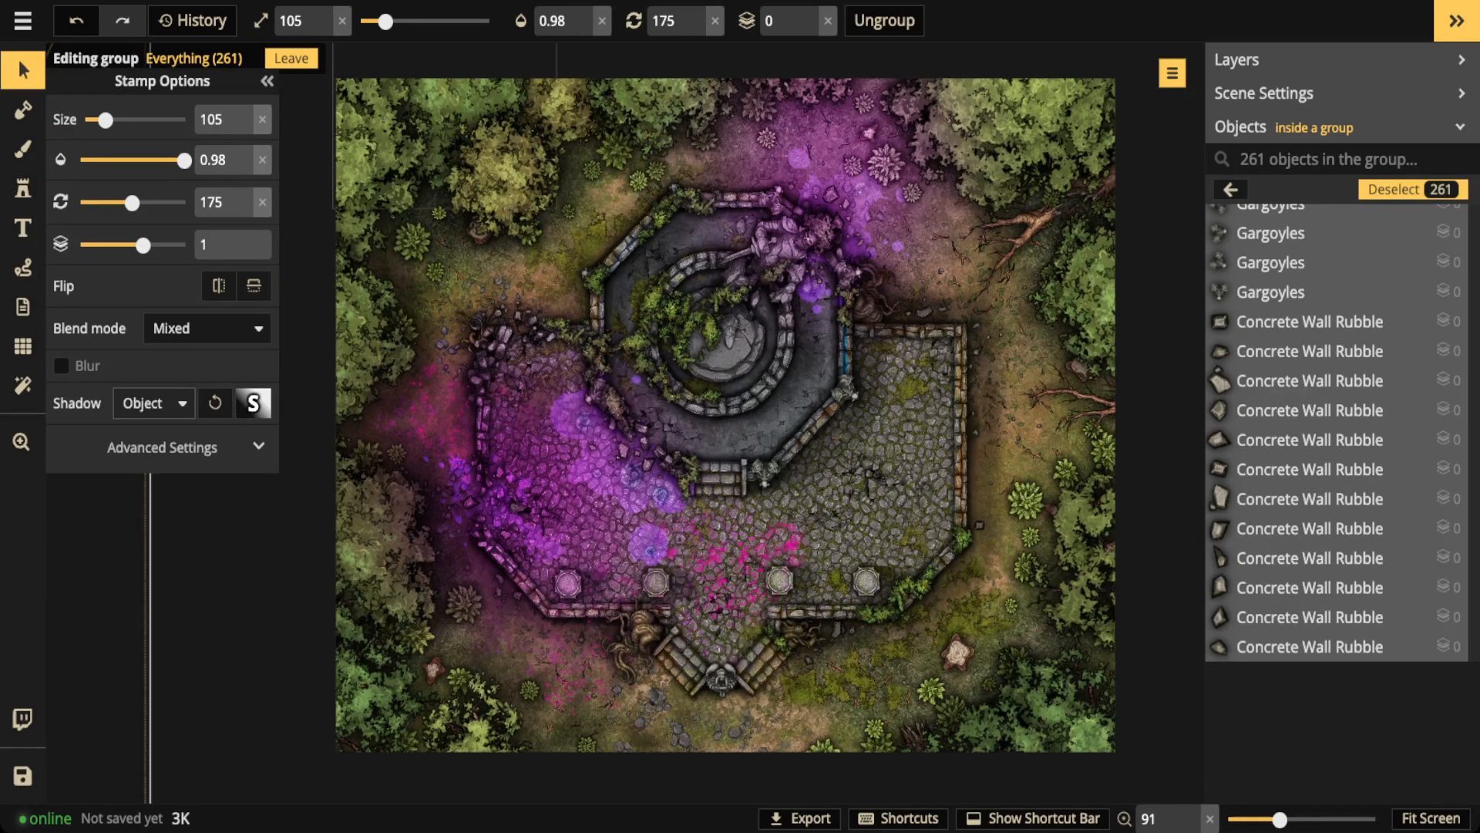
key("Escape")
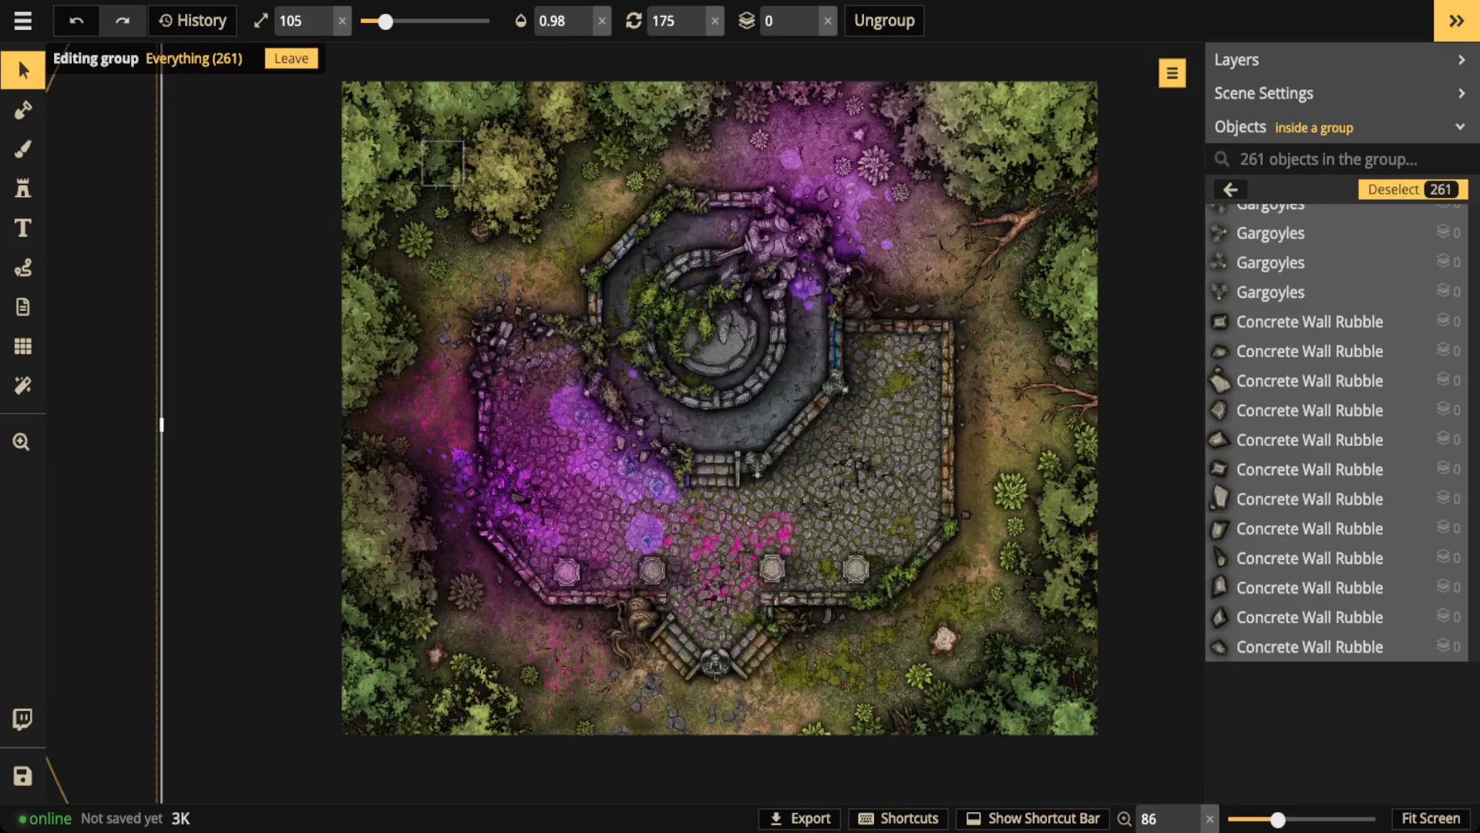
key("Escape")
scroll(570, 249, "down", 1)
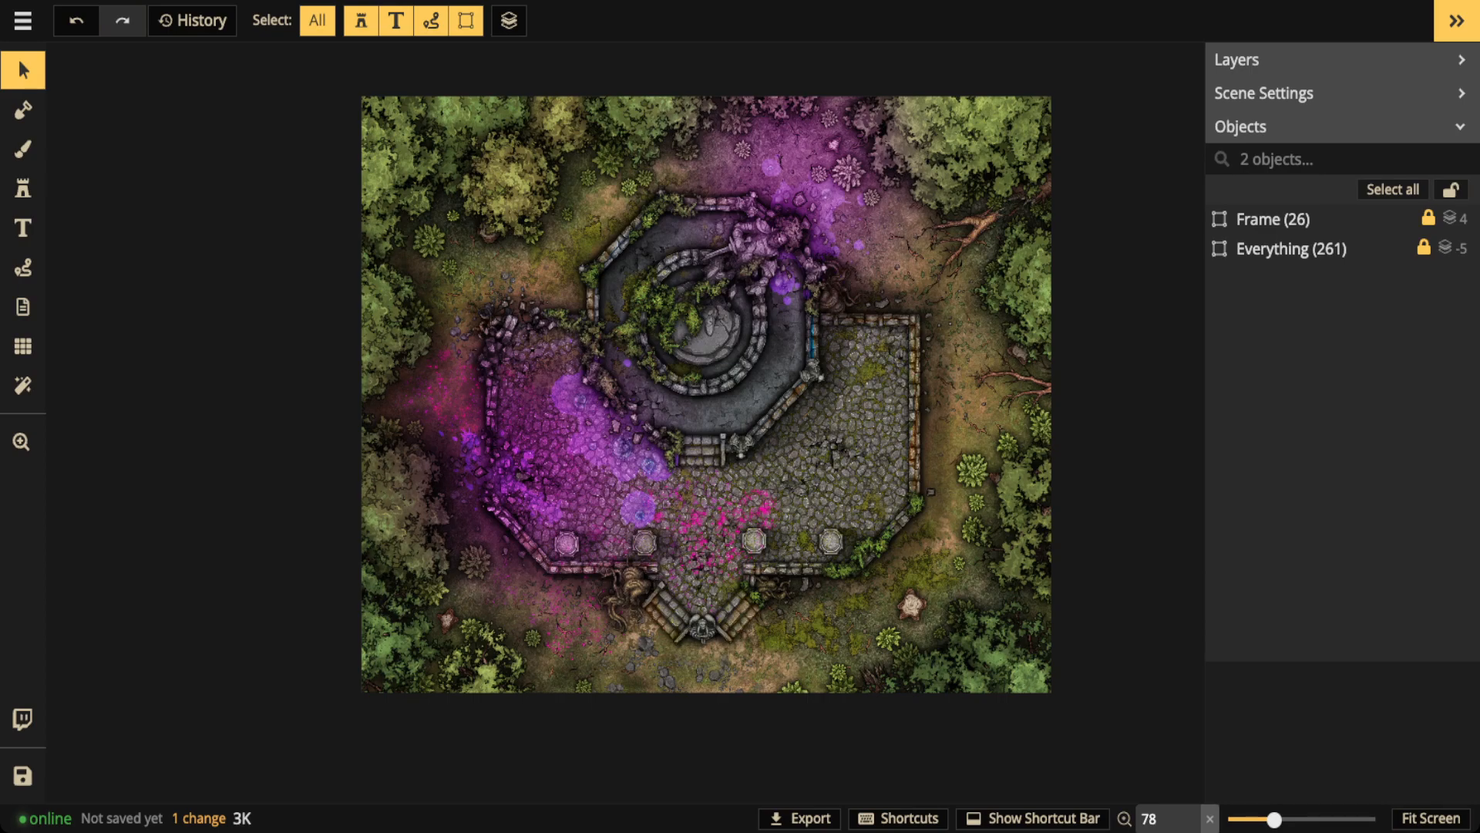
- Set the Frame group's opacity to 1 and deselect it
left_click(1283, 219)
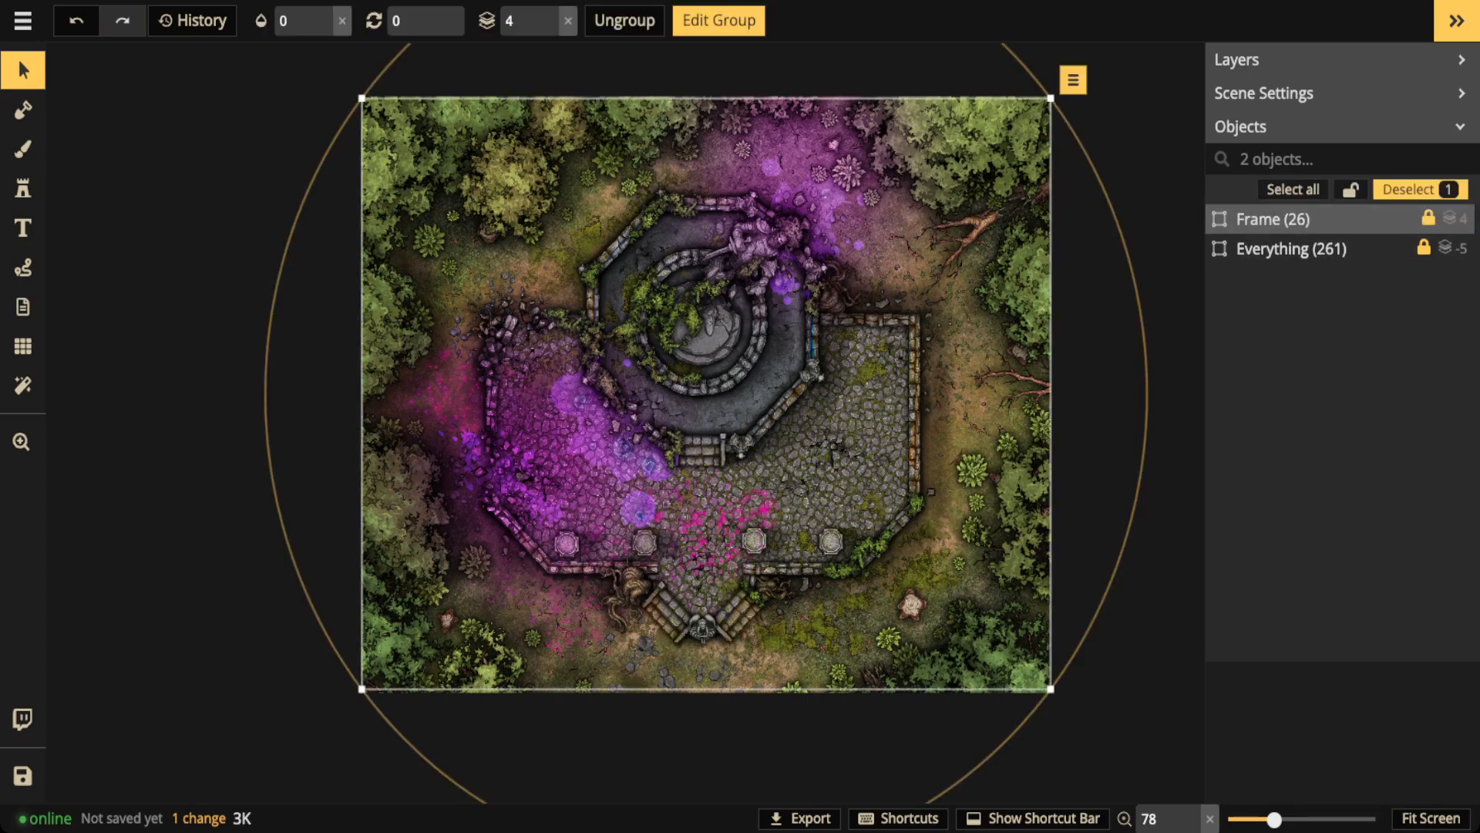
left_click(324, 14)
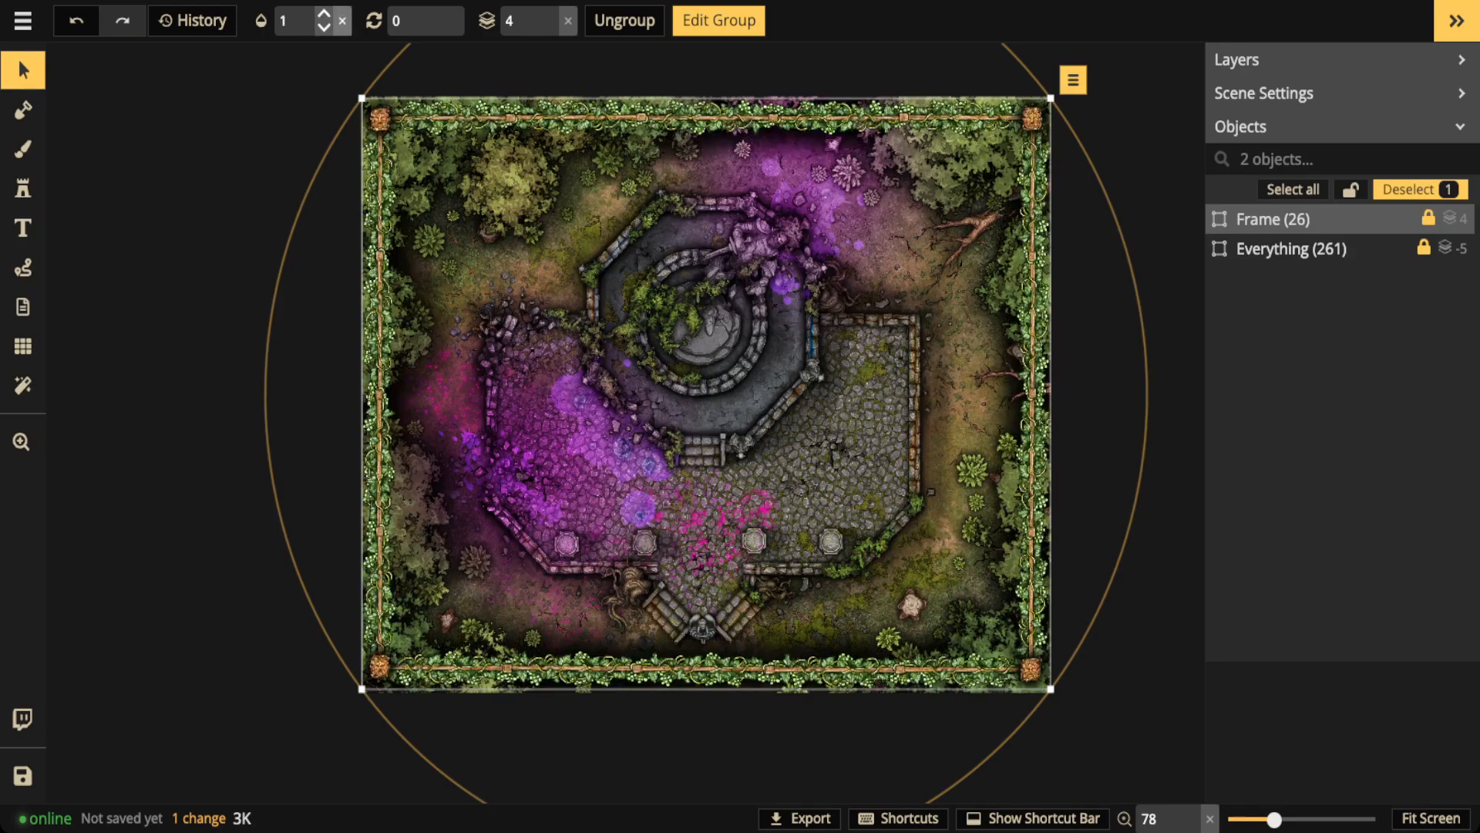
left_click(246, 162)
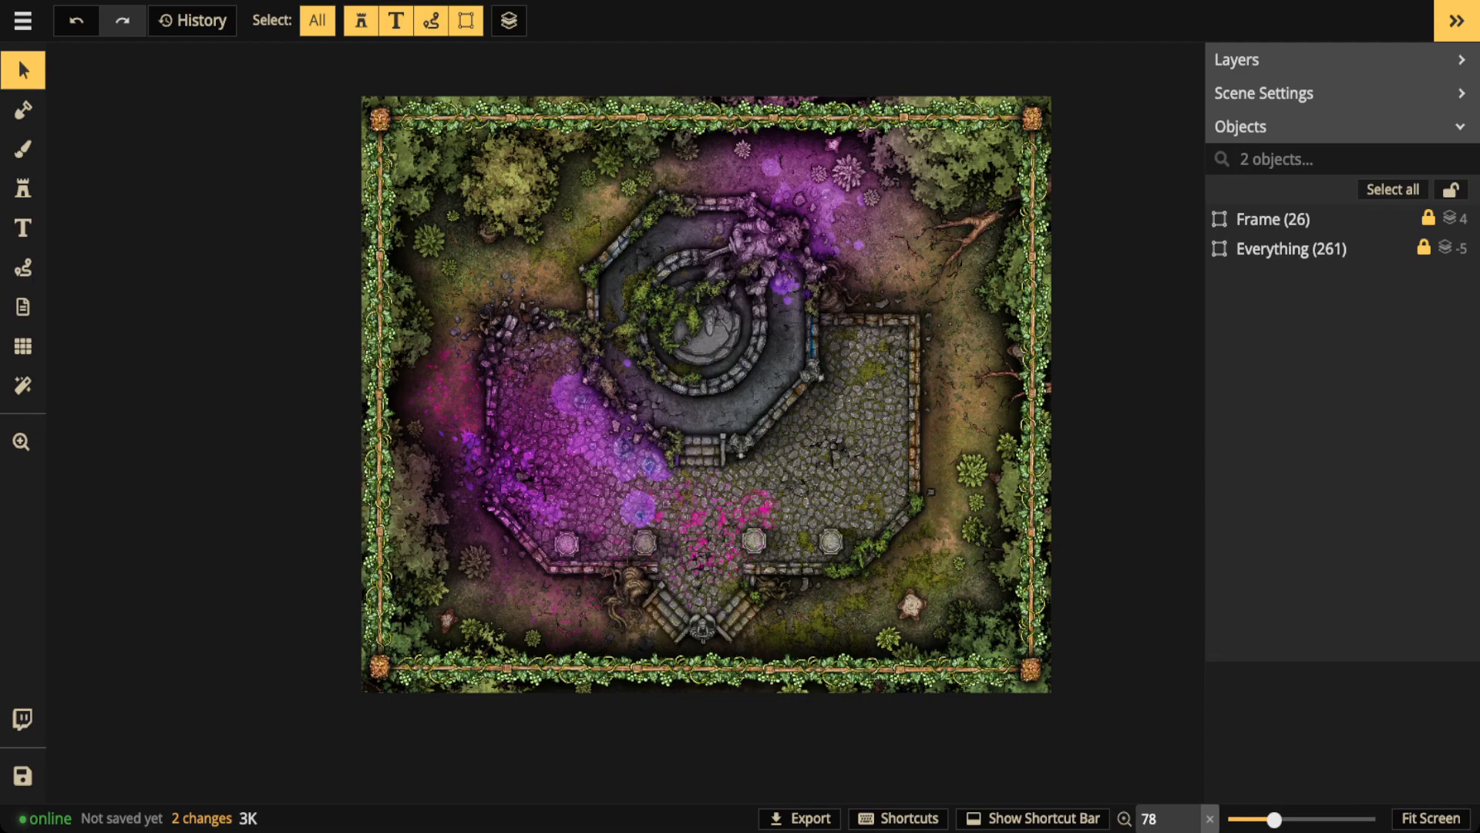
- Examine the vine frame, its corners, the shadowed trees and the ruins of the battlemap up close
scroll(718, 132, "up", 5)
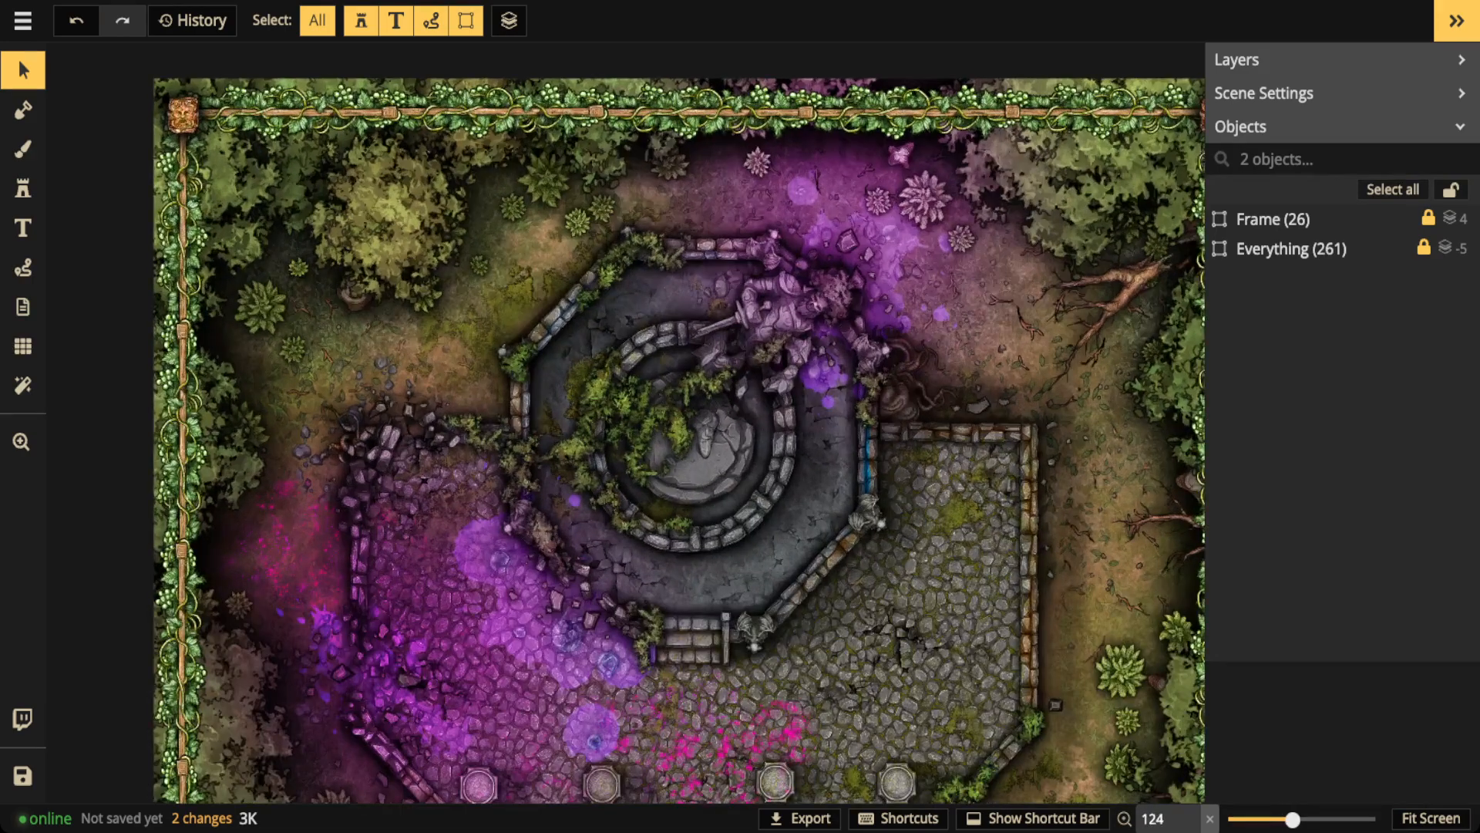
left_click_drag(718, 133, 628, 177)
left_click_drag(655, 601, 660, 151)
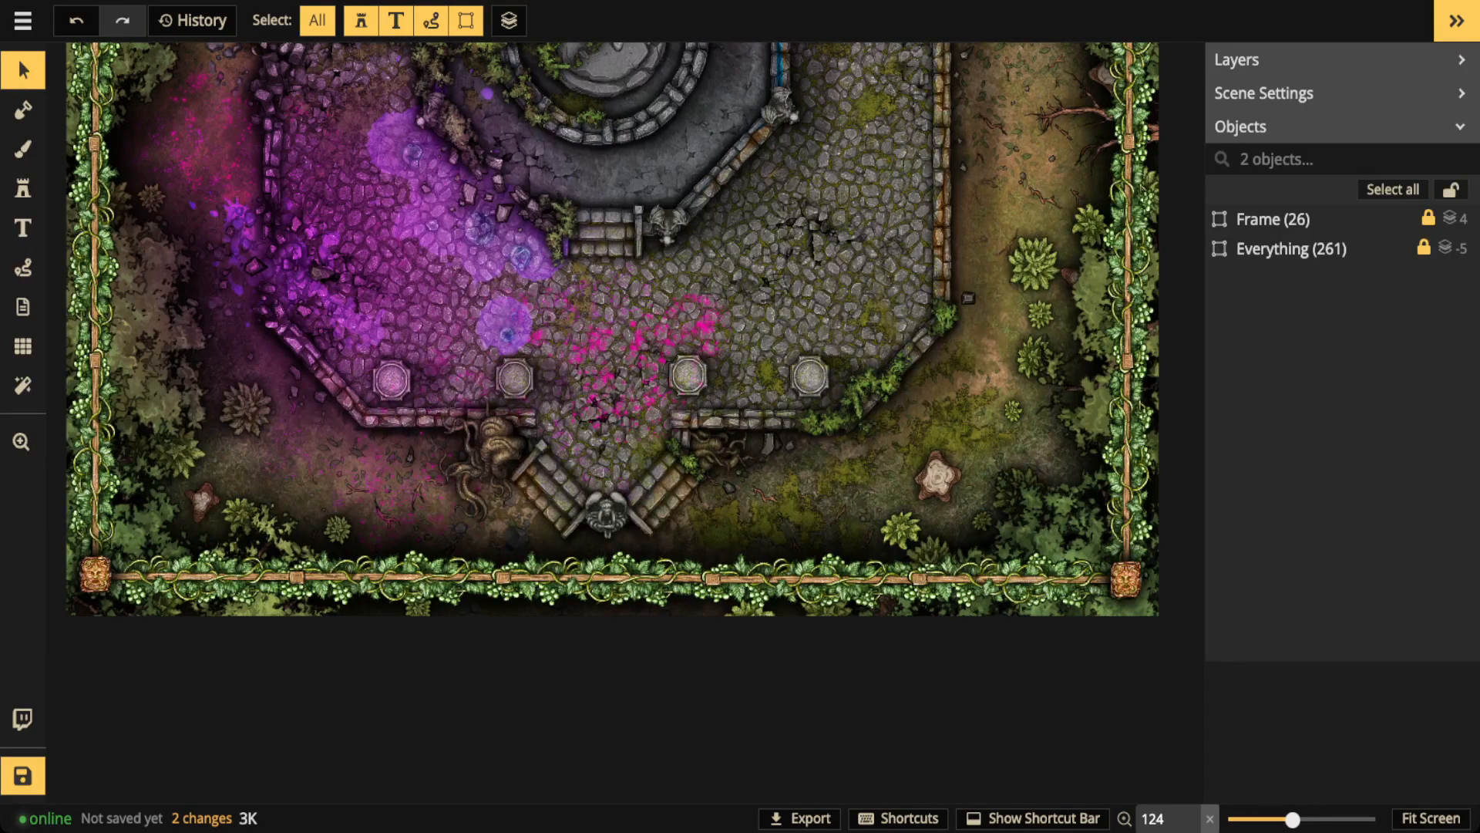
scroll(685, 254, "down", 1)
scroll(609, 324, "down", 6)
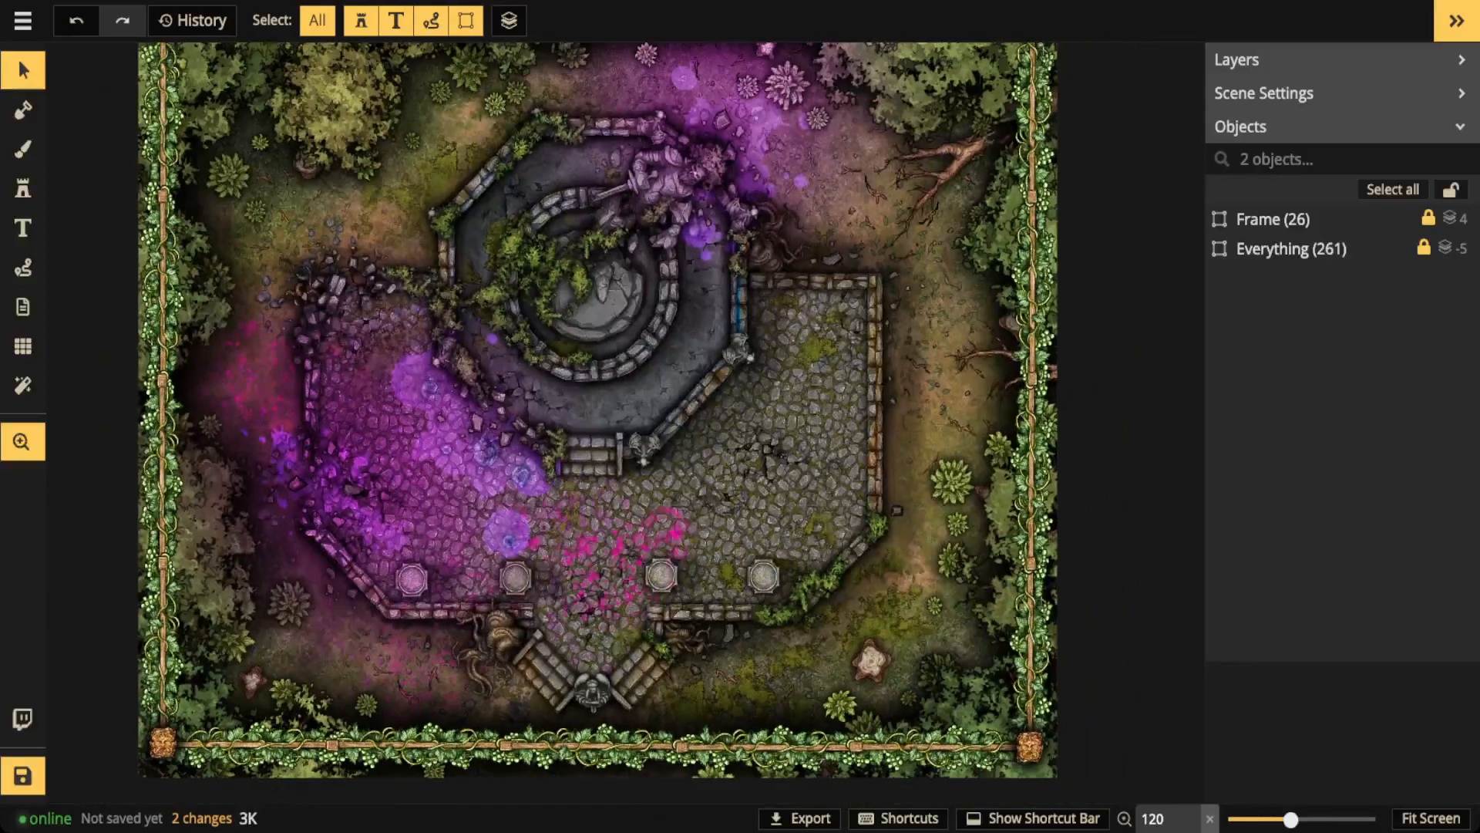
scroll(245, 108, "down", 4)
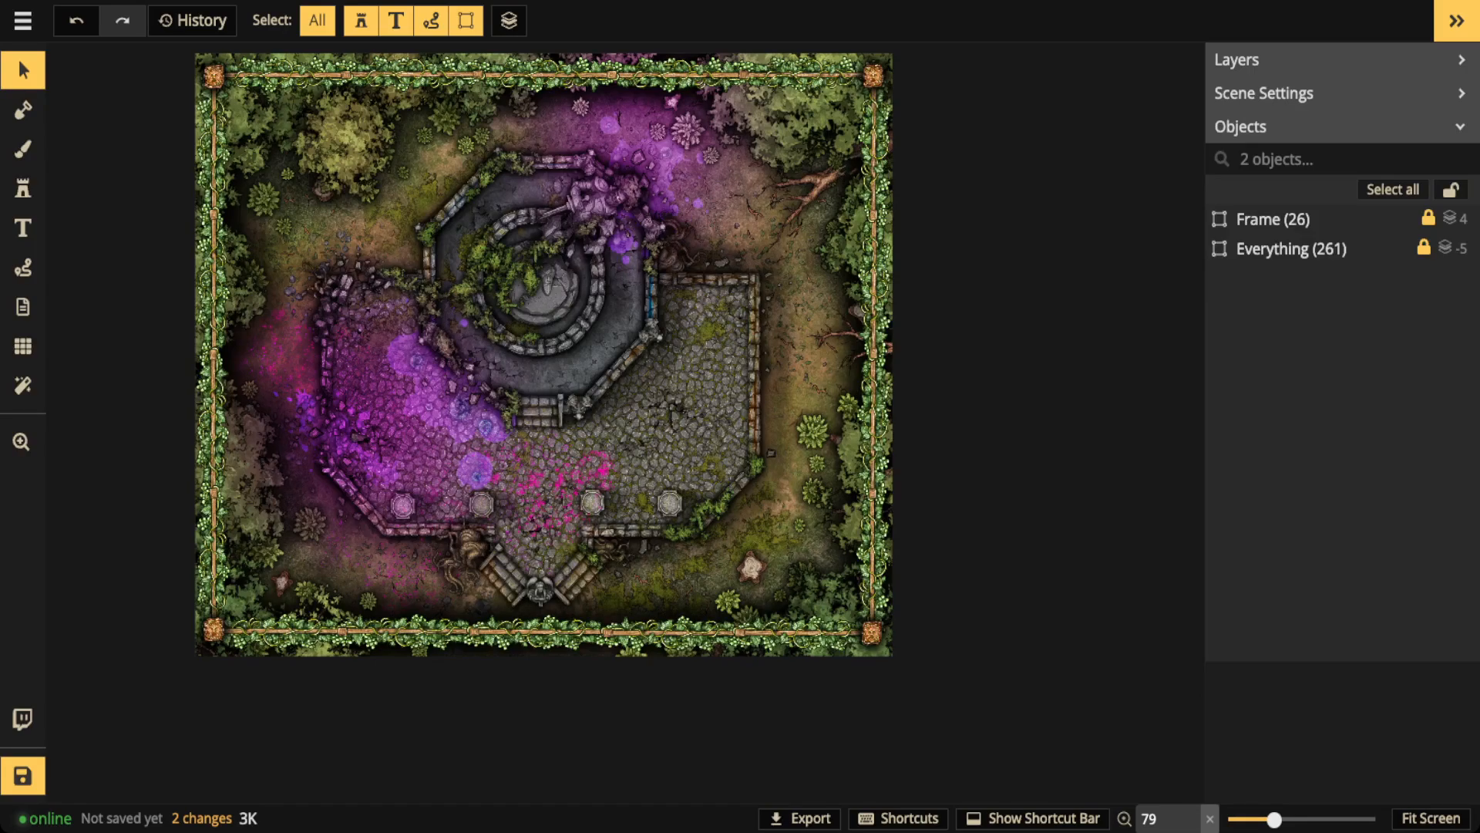
scroll(378, 247, "up", 6)
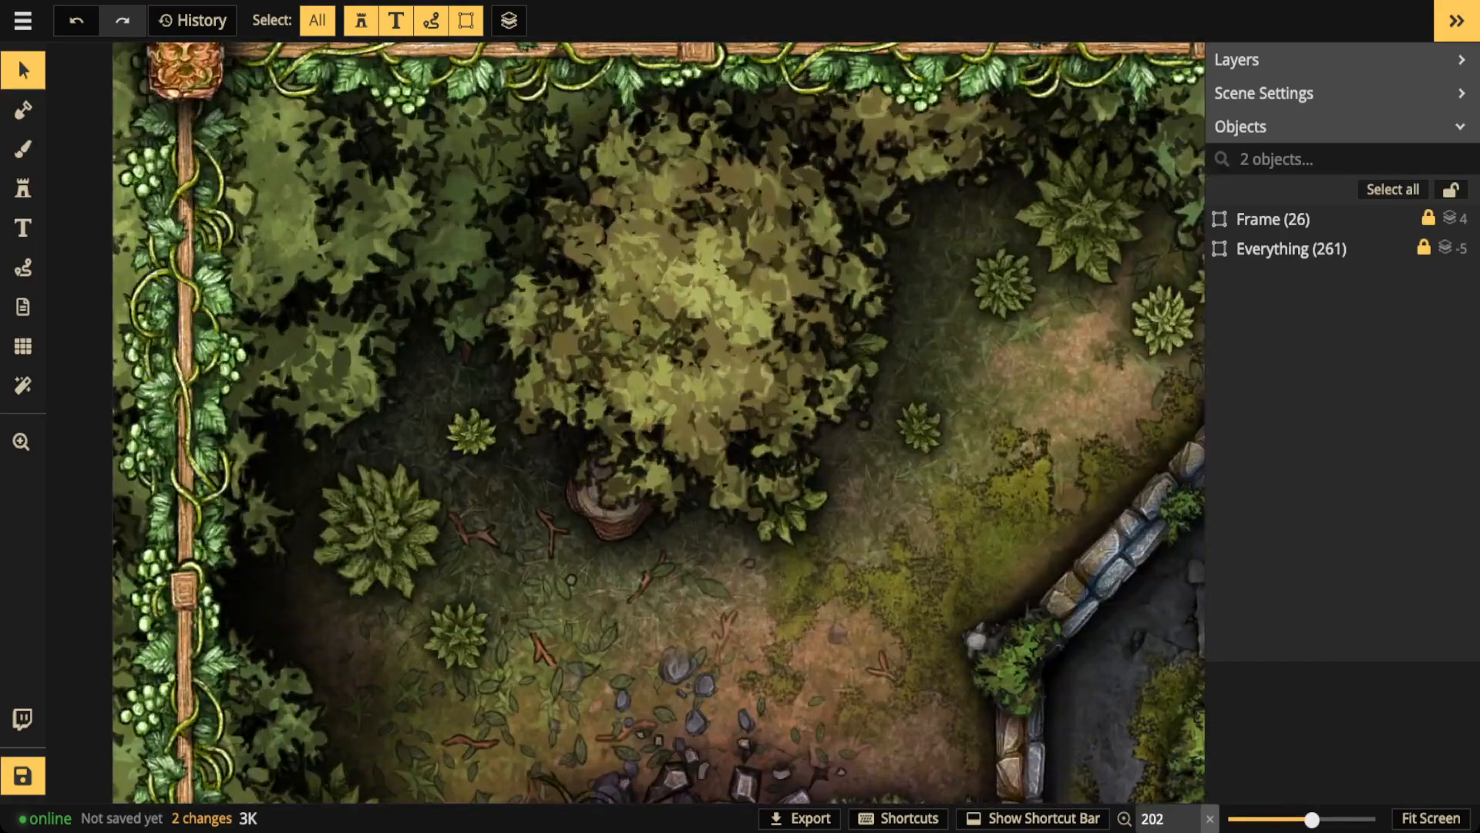
scroll(378, 247, "up", 3)
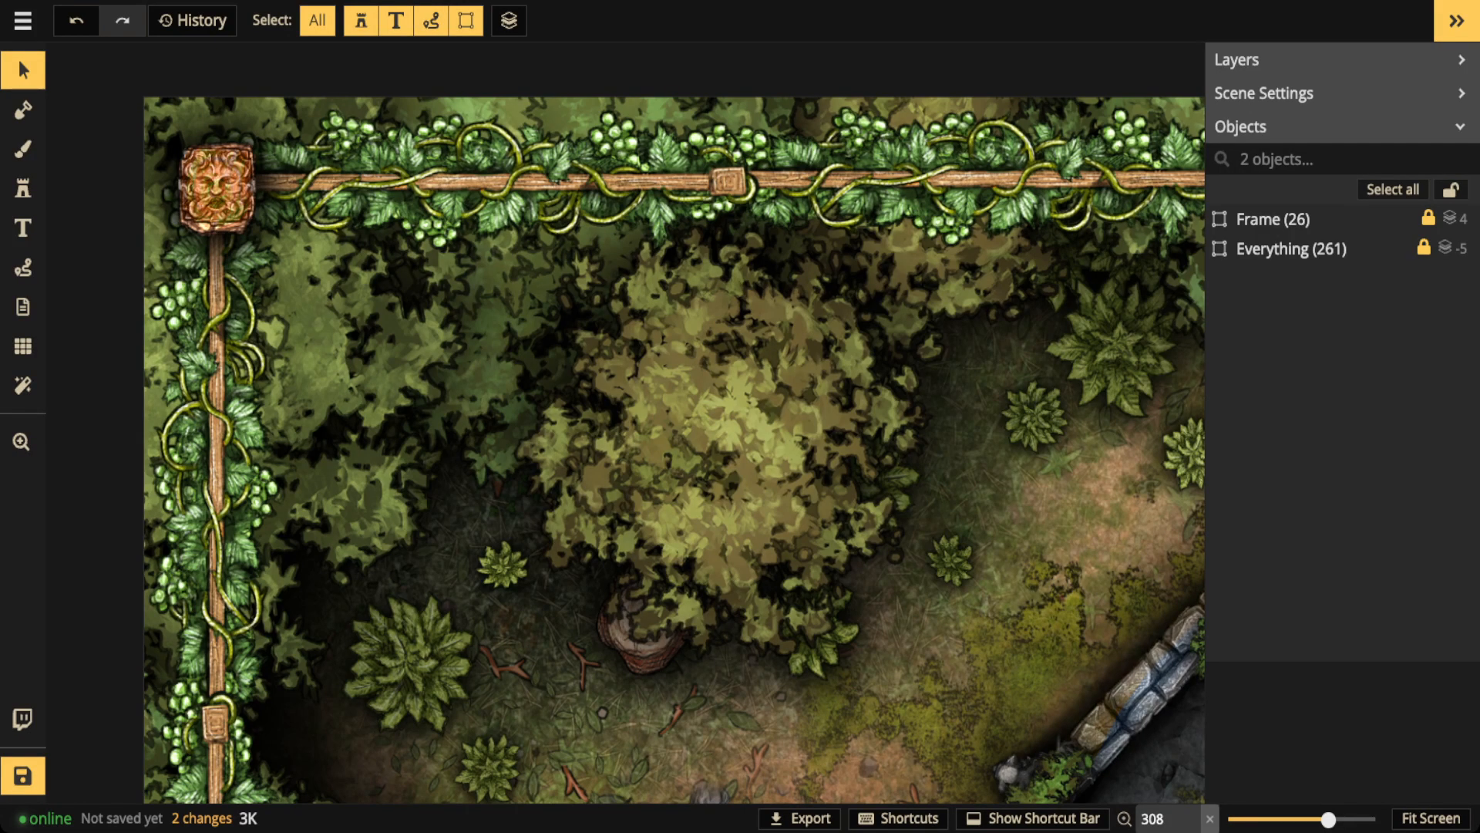
scroll(214, 194, "down", 1)
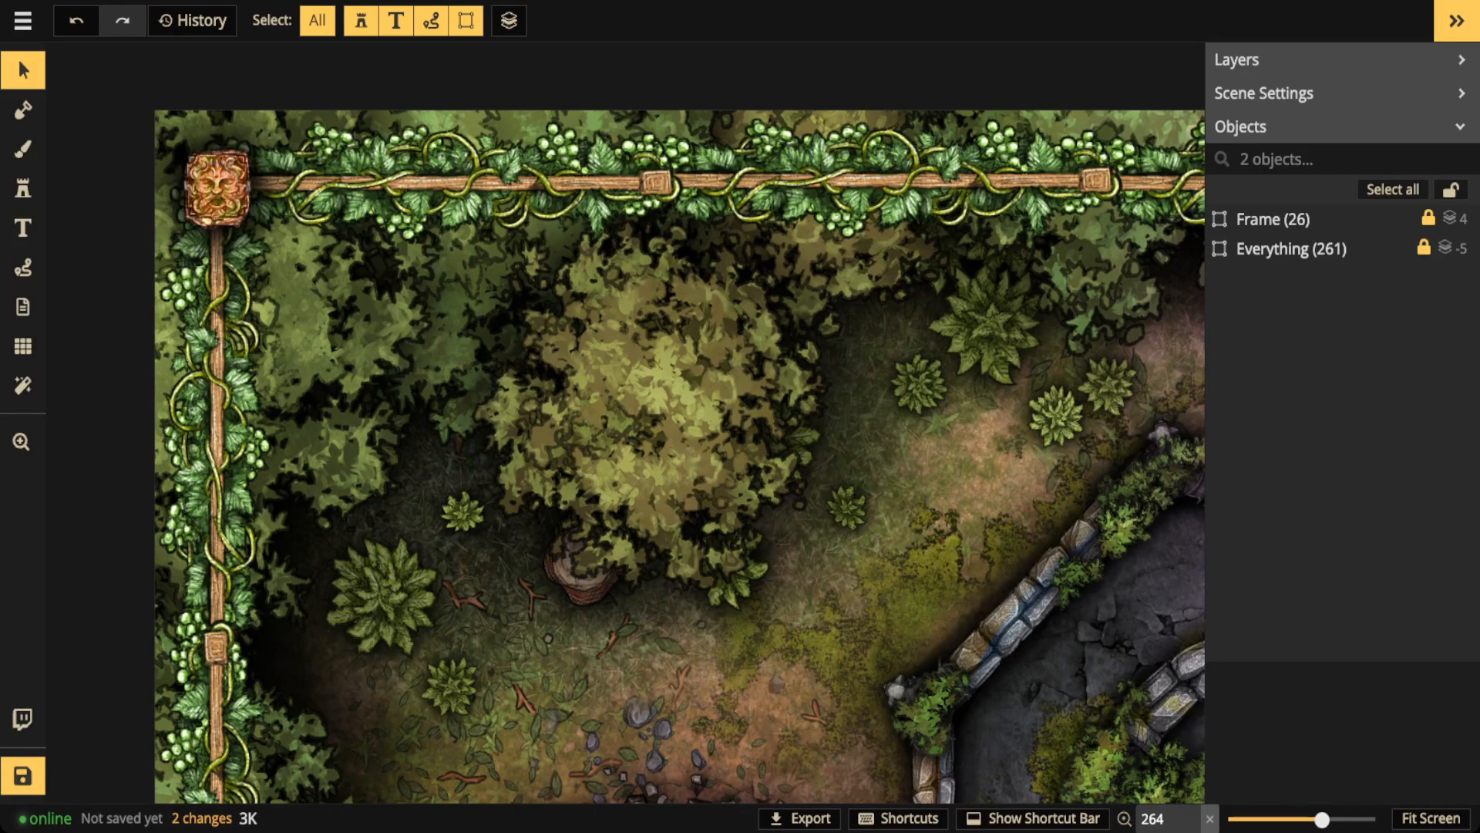
scroll(257, 273, "down", 4)
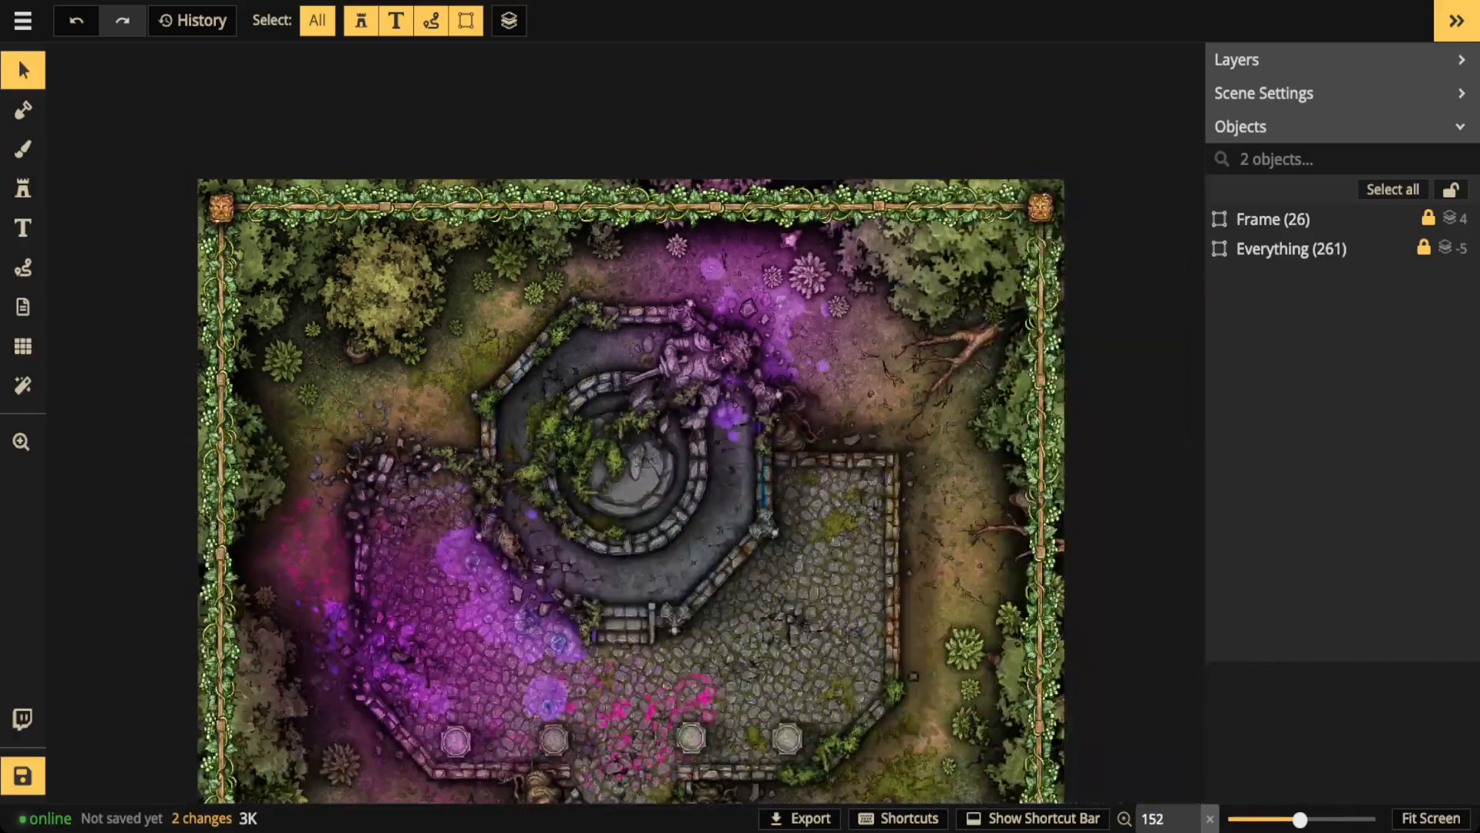
left_click_drag(515, 370, 621, 405)
scroll(444, 230, "up", 2)
scroll(477, 409, "up", 3)
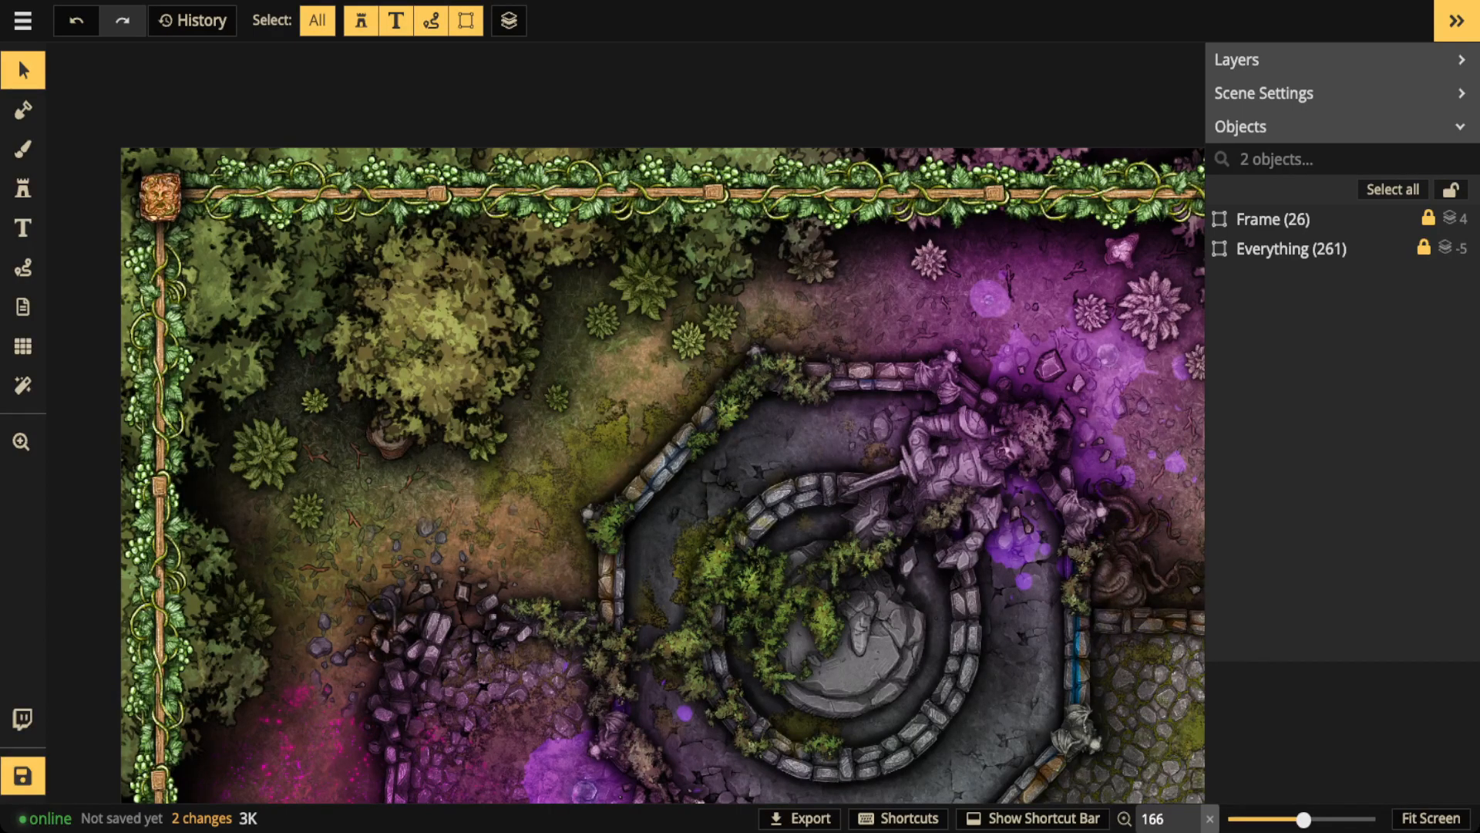
scroll(616, 361, "down", 5)
key("space")
left_click_drag(785, 450, 626, 288)
scroll(644, 320, "down", 1)
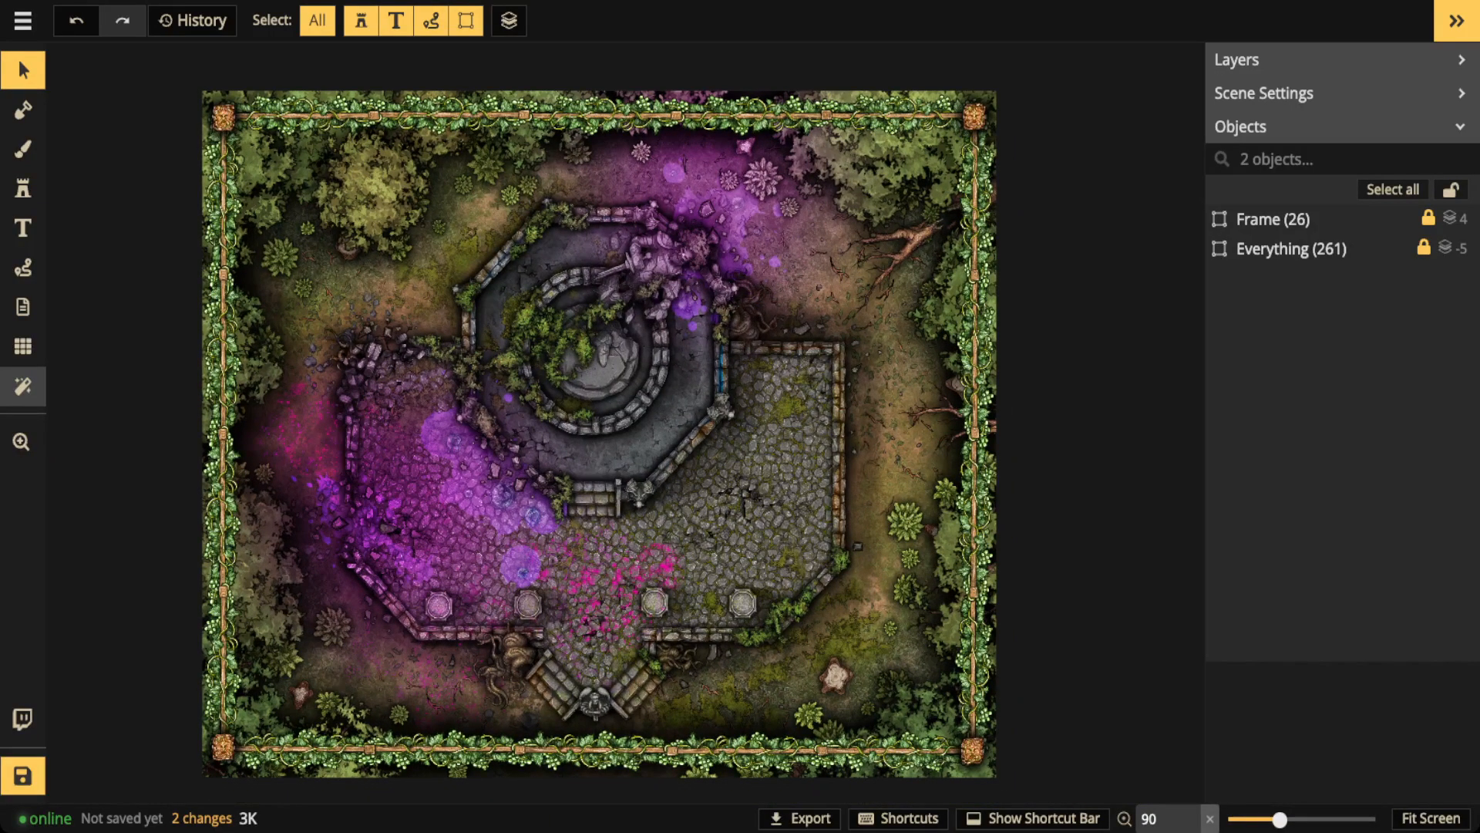
- Turn on the Vignette texture filter for the battlemap
left_click(22, 386)
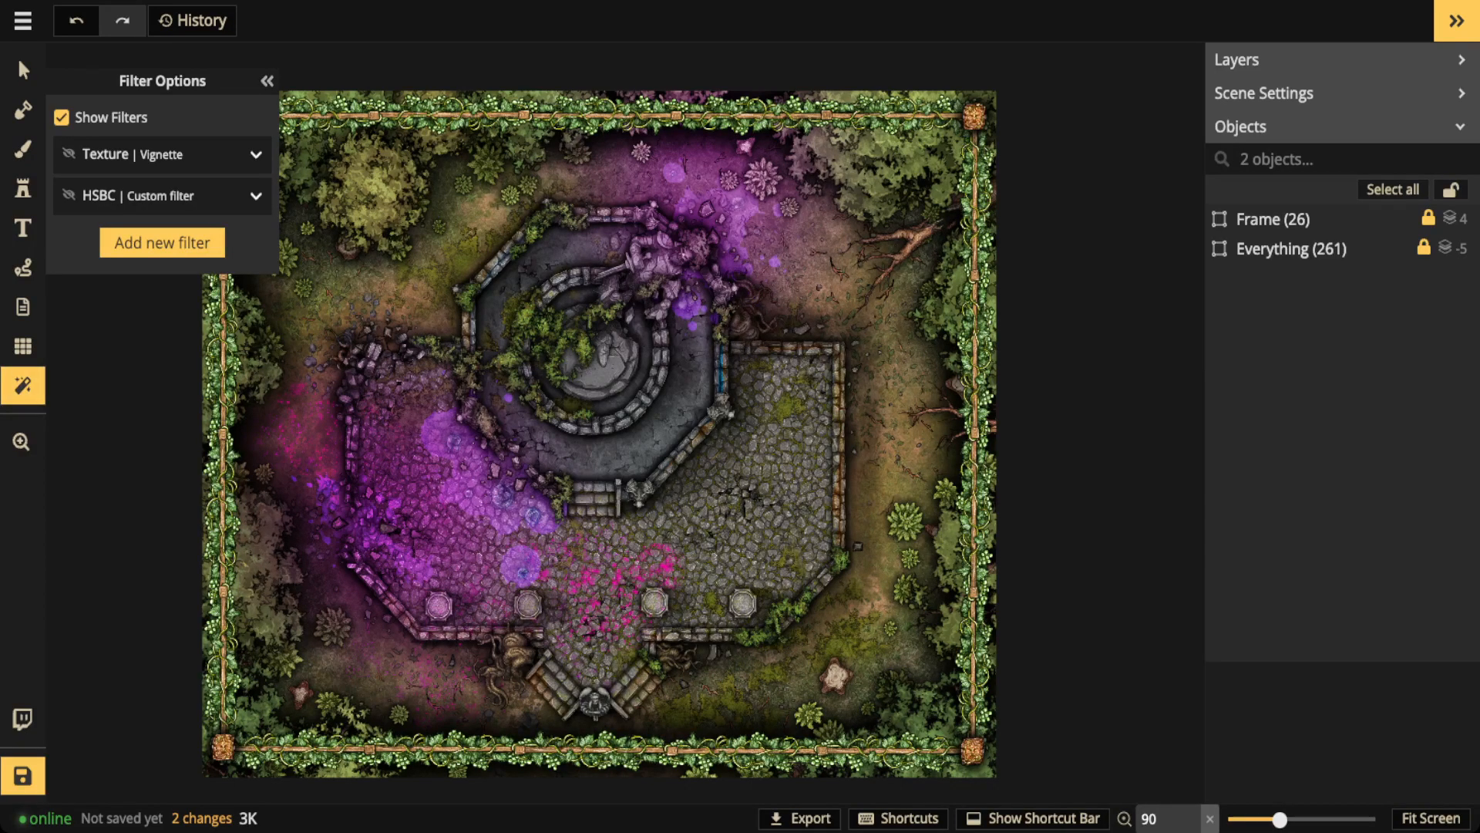
left_click_drag(617, 431, 753, 418)
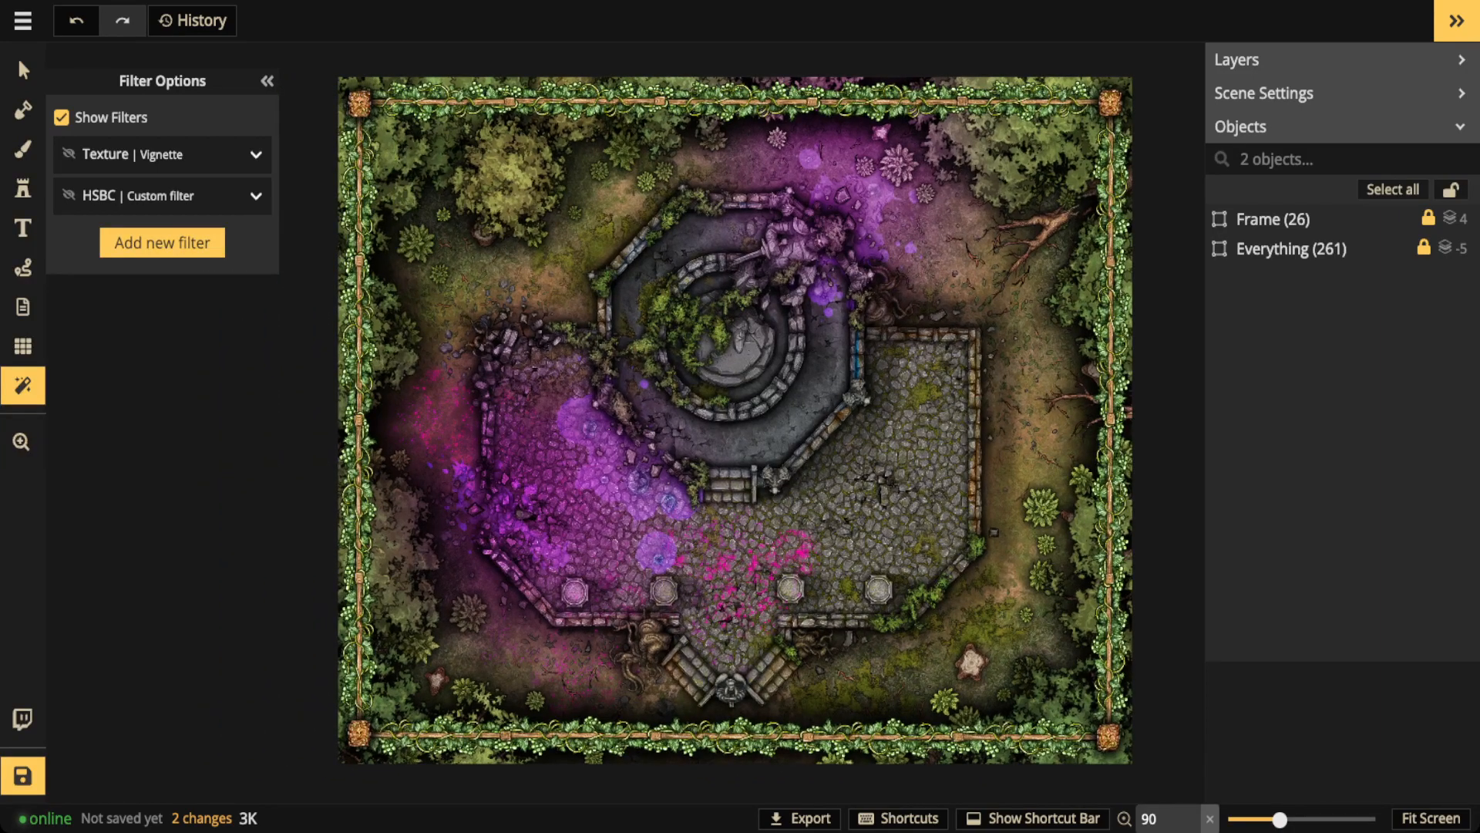
left_click(68, 154)
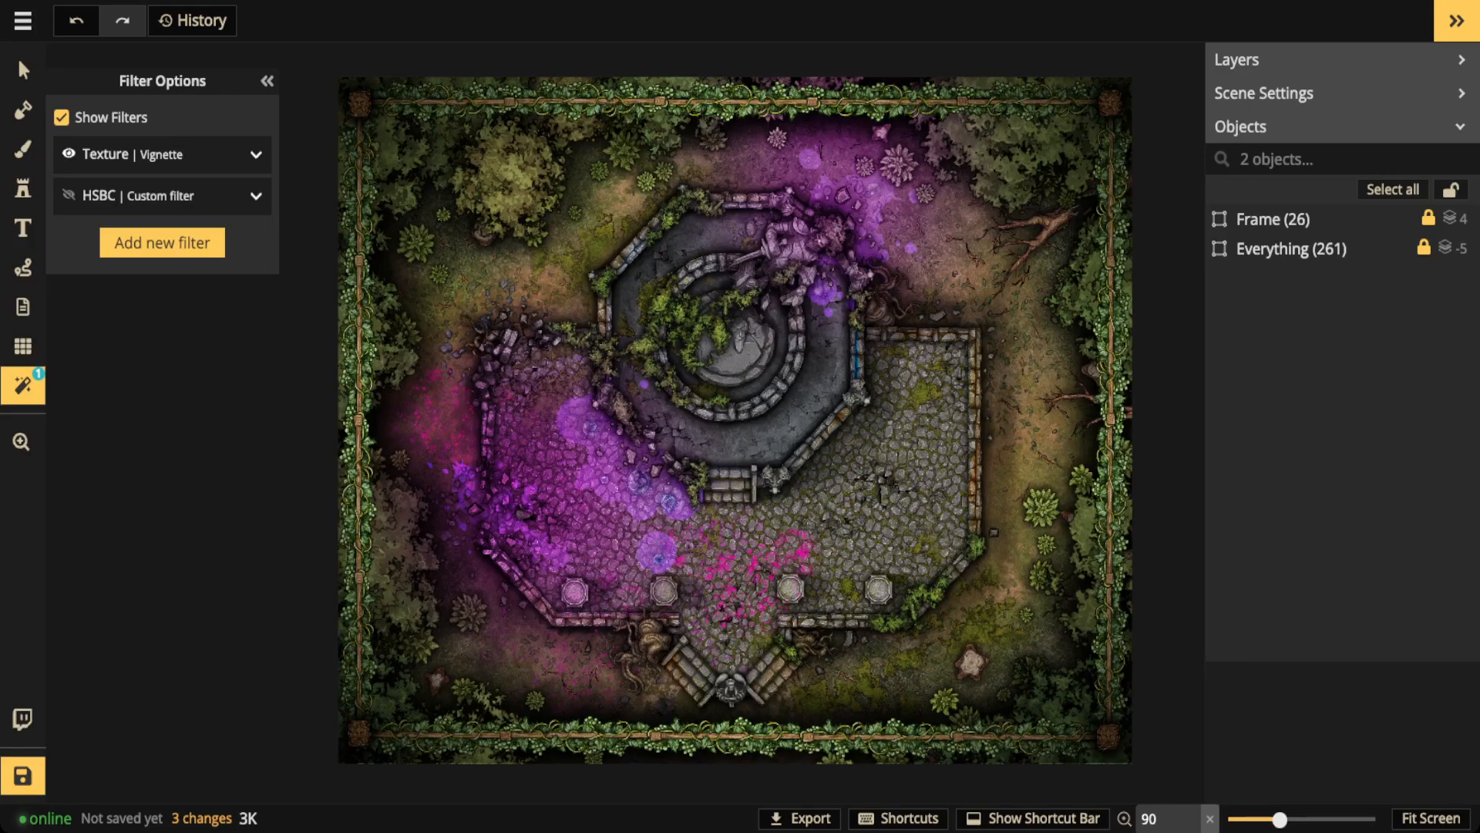
- Turn on the battlemap's custom HSBC filter and set its hue to 76
left_click(69, 195)
left_click(256, 196)
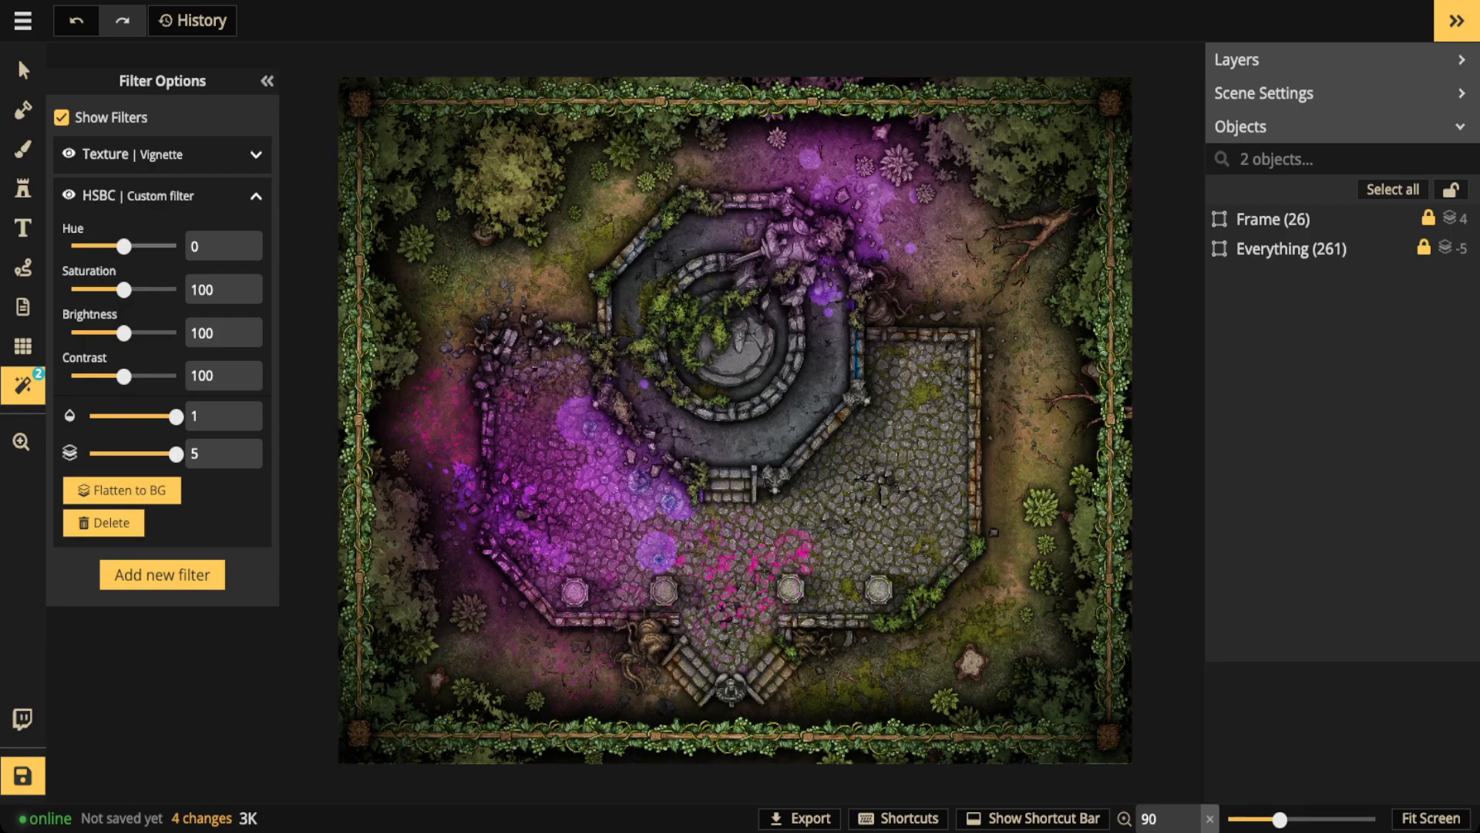
left_click_drag(124, 246, 146, 246)
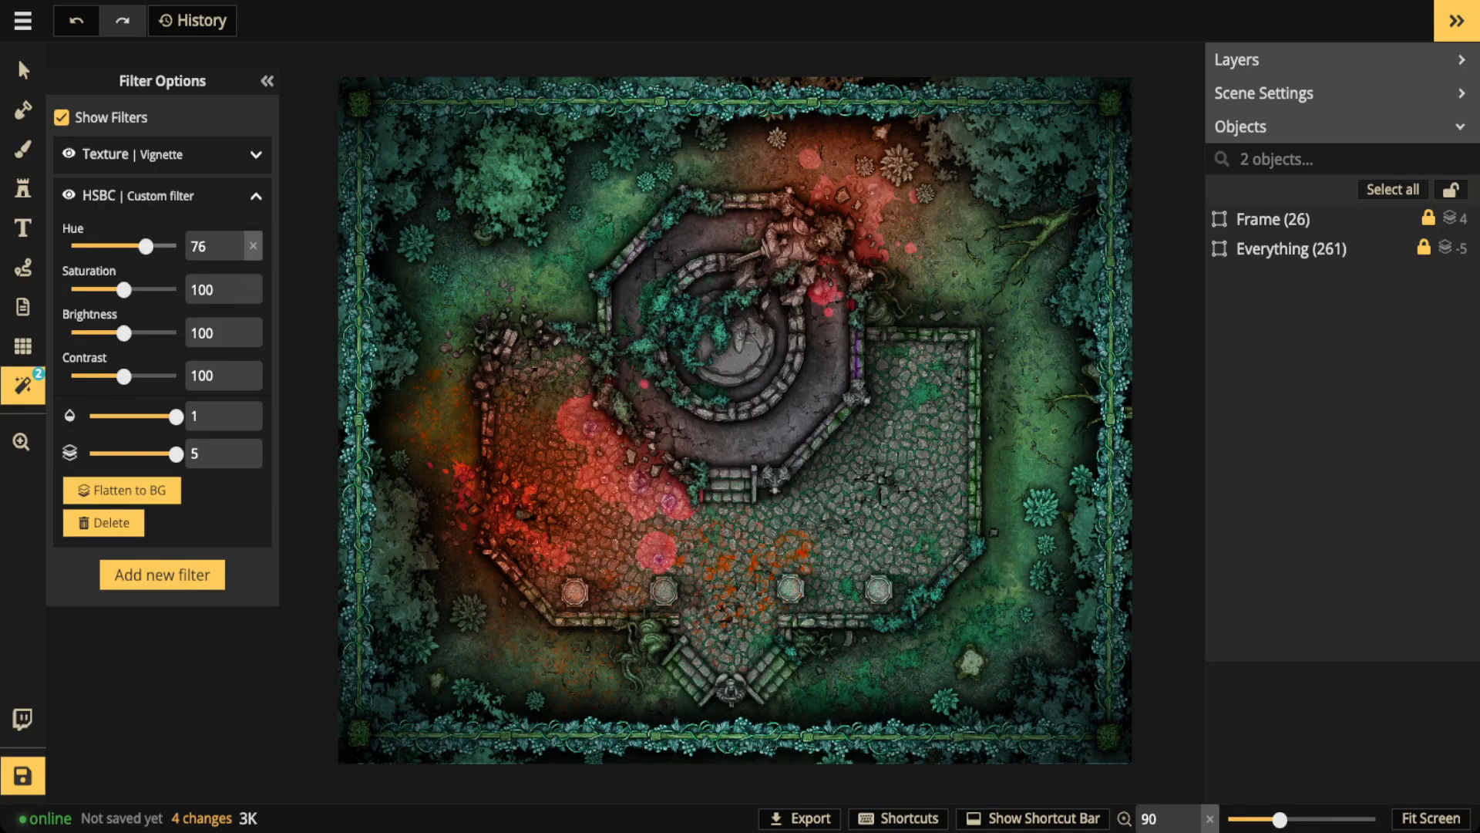
- Try hue values of -50, 35 and 114 on the battlemap's custom HSBC filter
left_click_drag(145, 245, 109, 246)
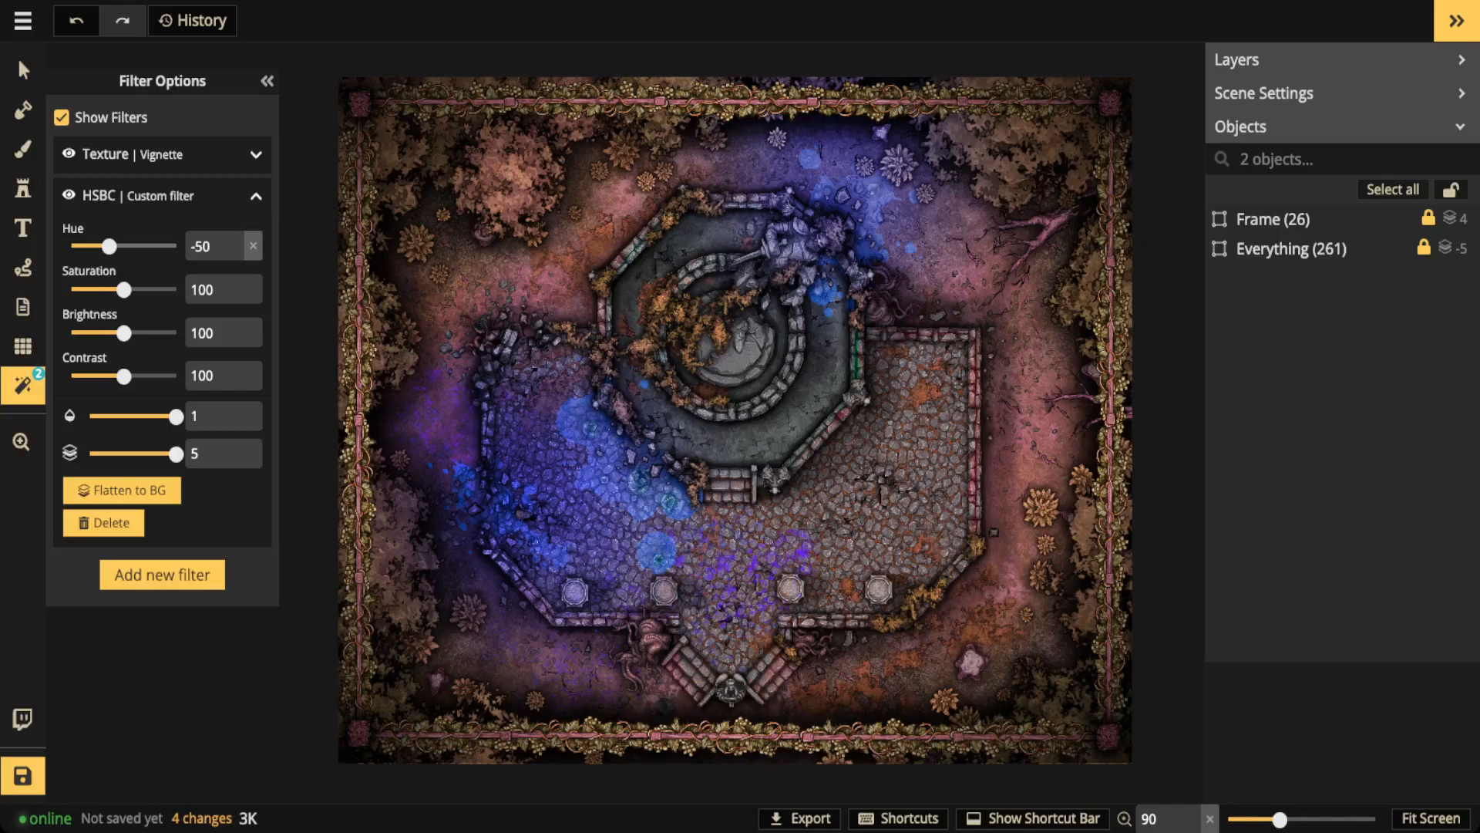
left_click_drag(109, 246, 134, 245)
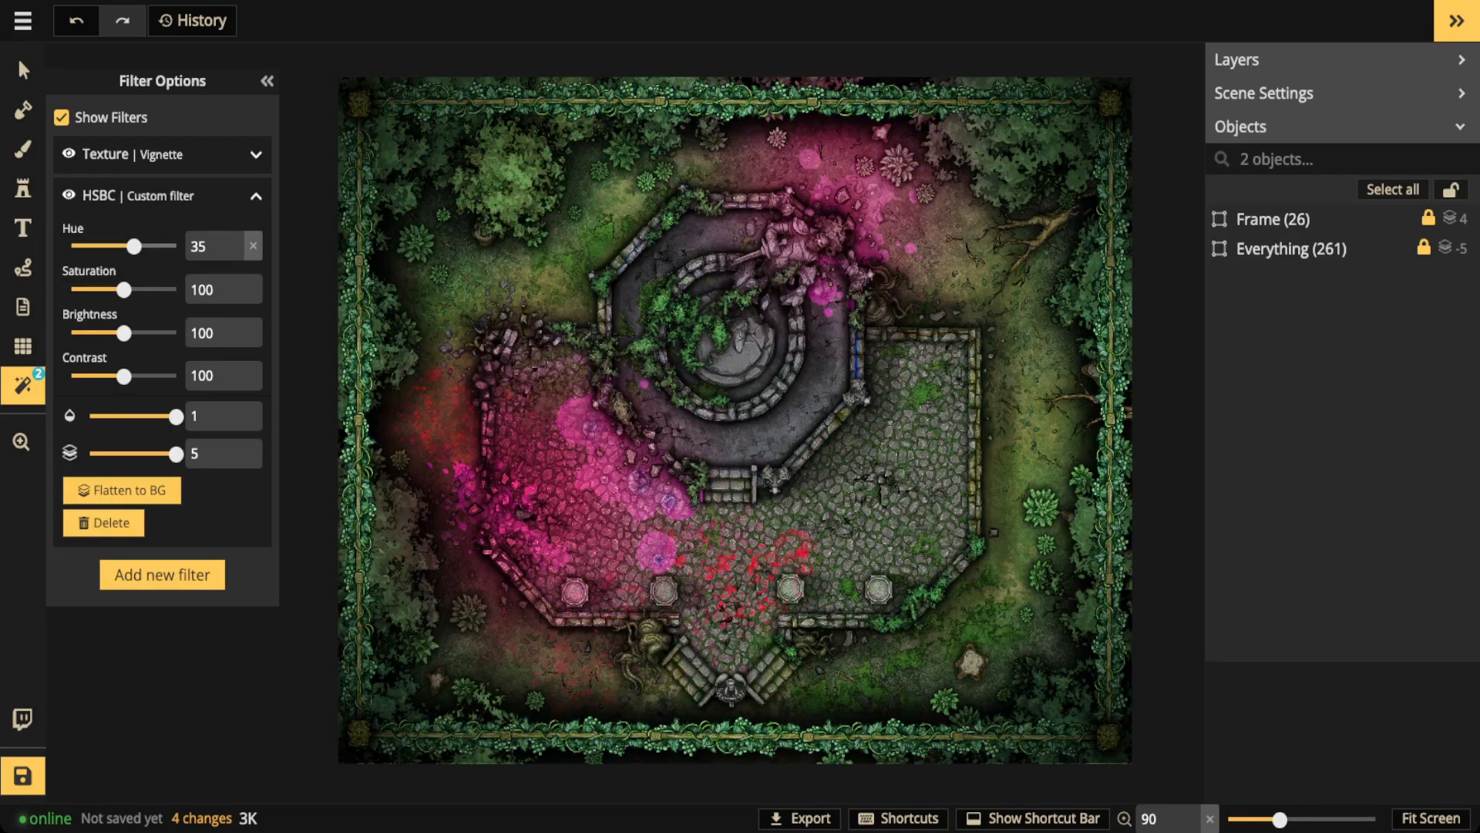
left_click_drag(133, 245, 156, 246)
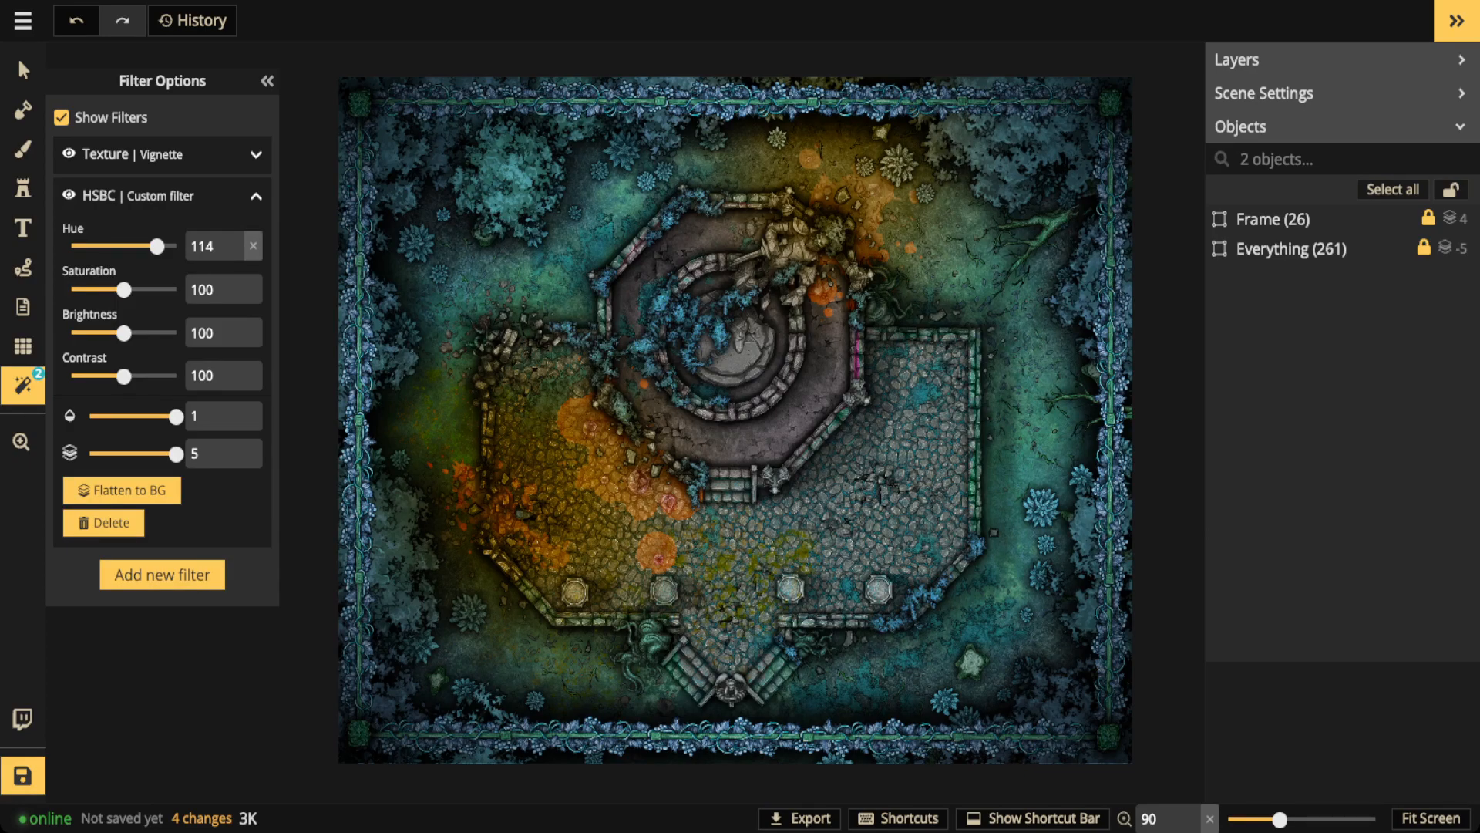
- Try the HSBC filter at 0.61 opacity, set its hue to -48 and return its opacity to 1
left_click_drag(176, 416, 142, 416)
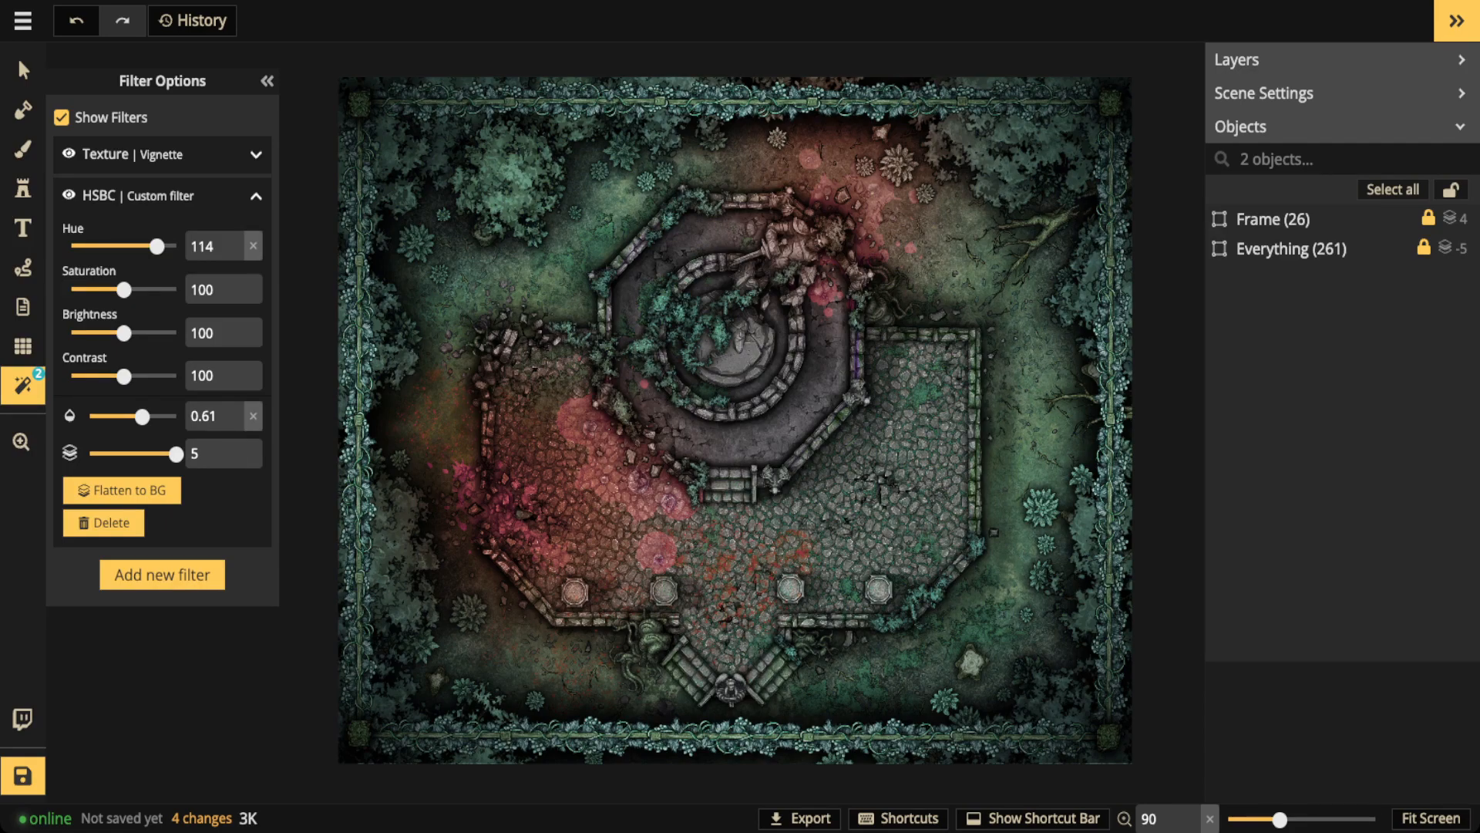
left_click_drag(157, 247, 110, 247)
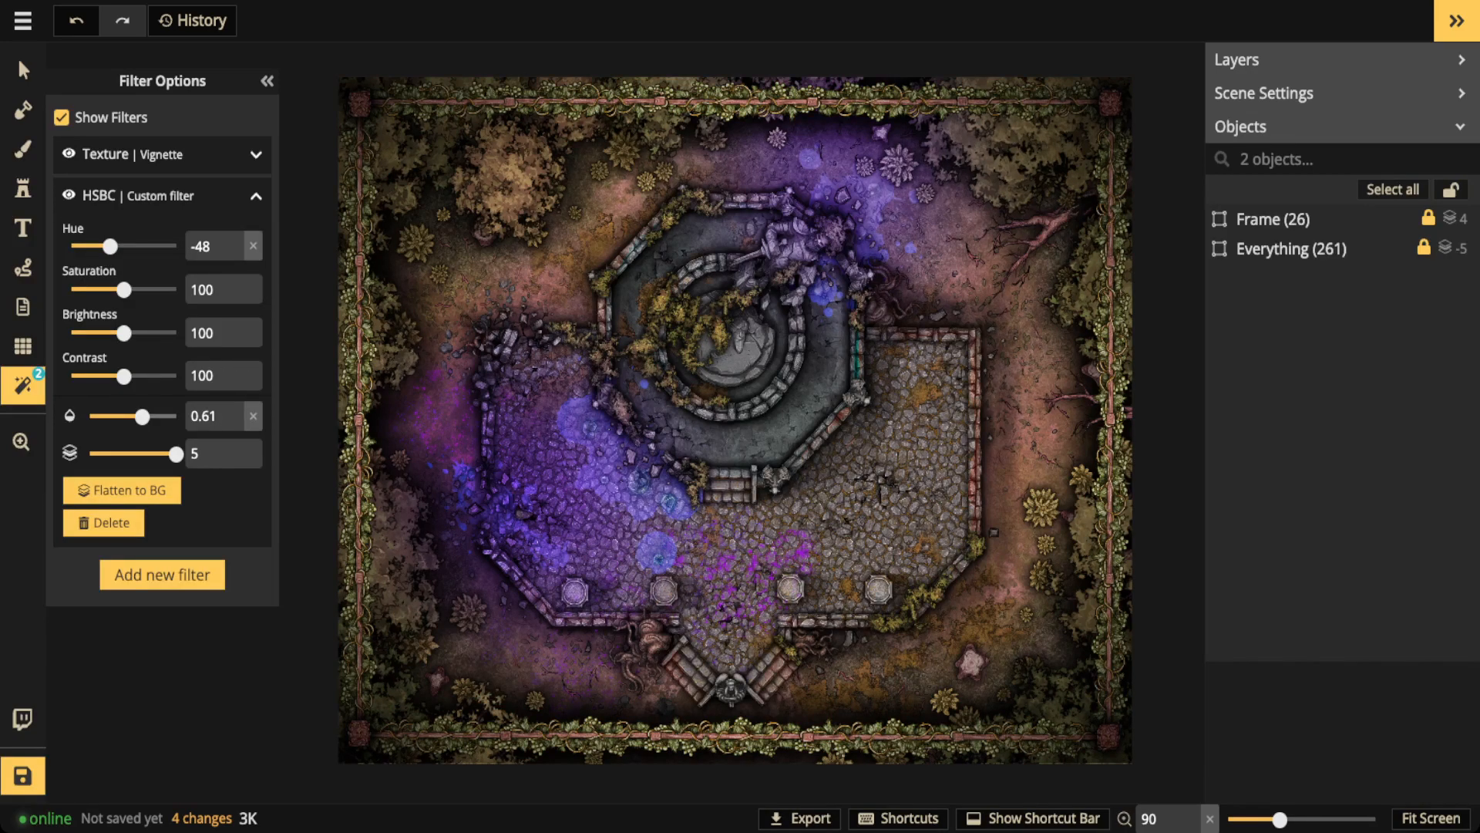
left_click_drag(142, 417, 175, 416)
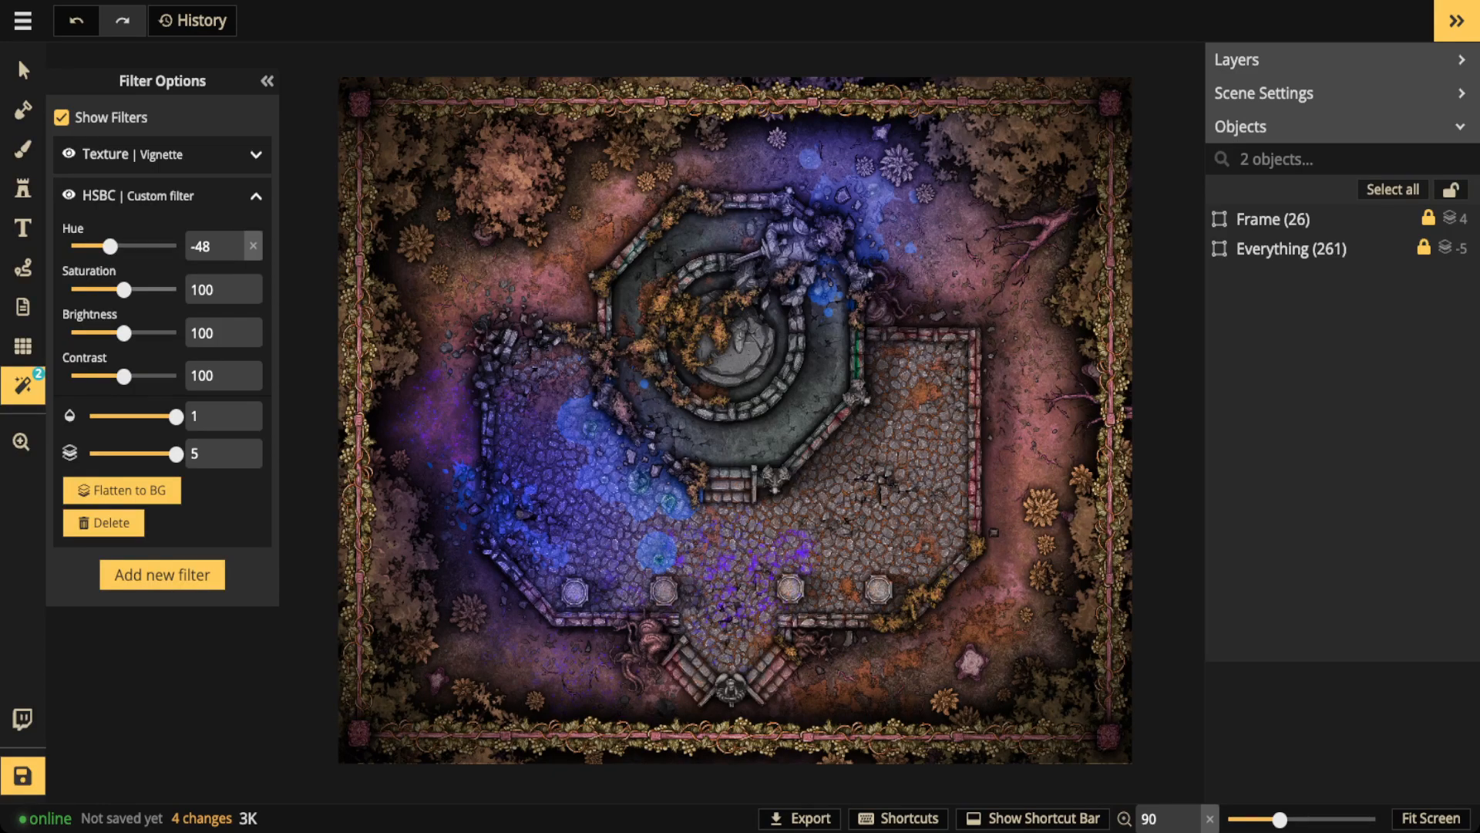
- Try the HSBC filter's saturation at 58 and 186 and its brightness at 35, resetting each to 100
left_click_drag(123, 290, 101, 290)
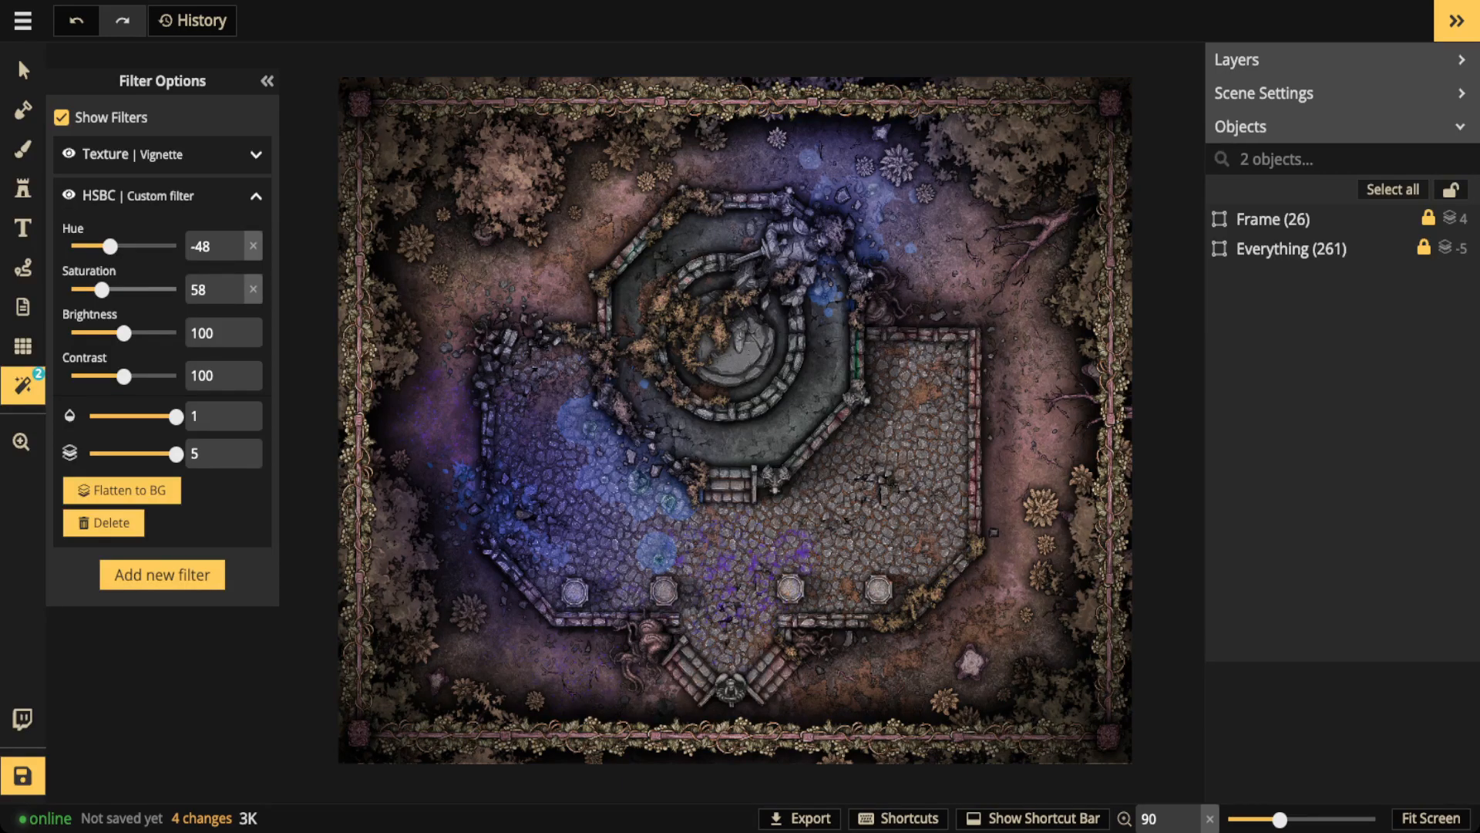
left_click_drag(102, 289, 169, 290)
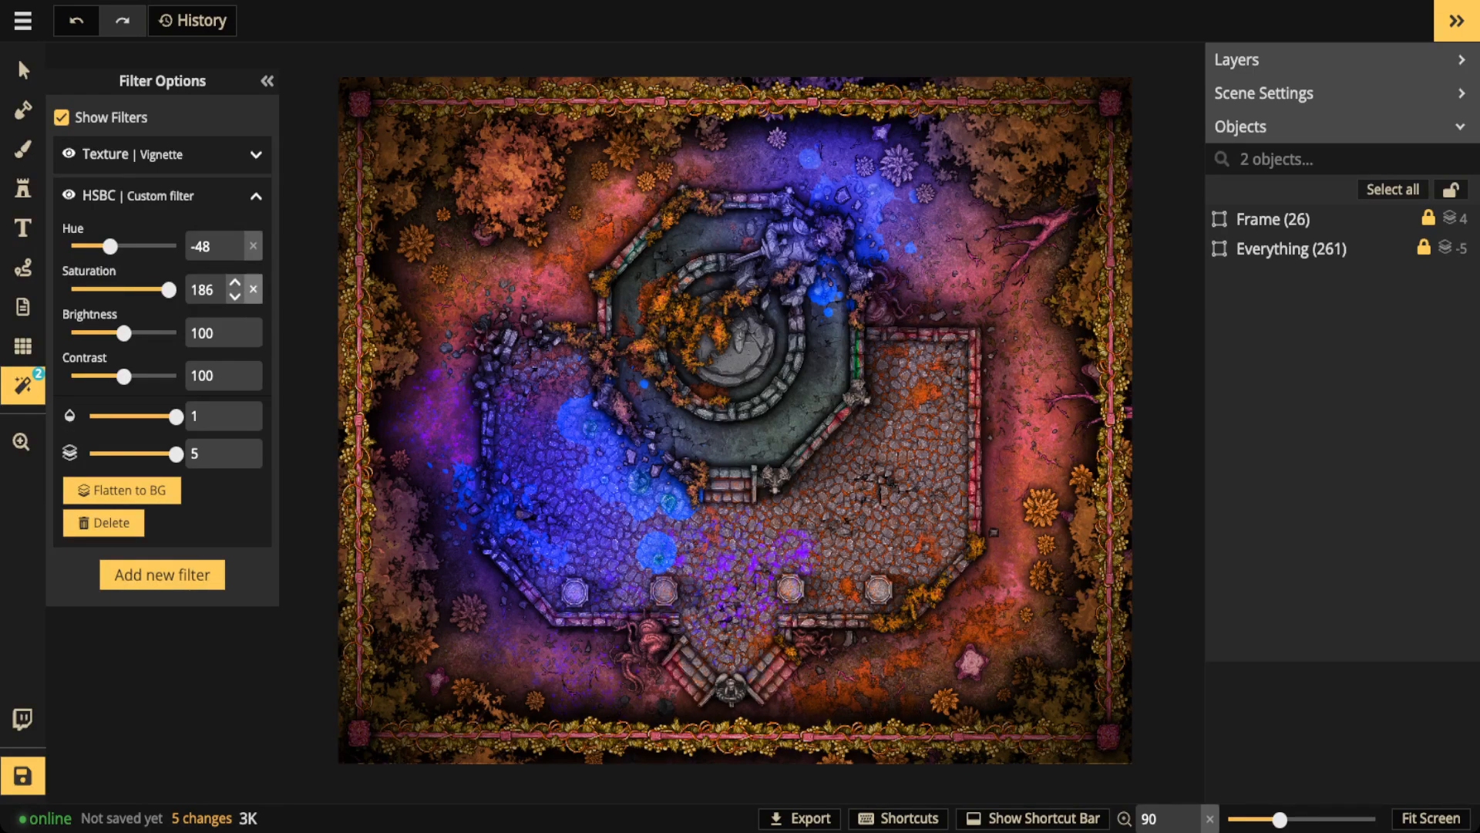
left_click(253, 289)
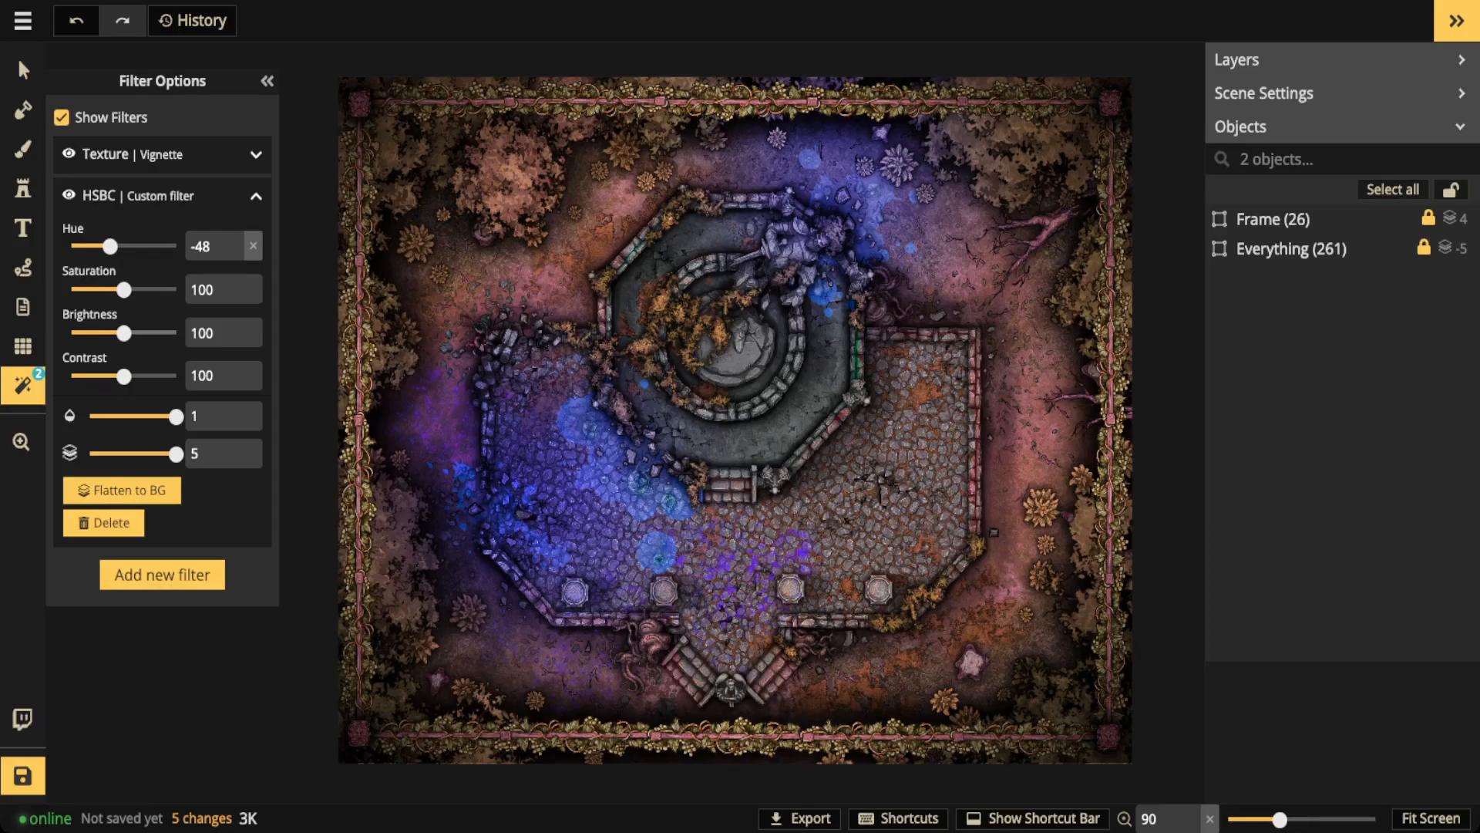
left_click_drag(124, 334, 89, 333)
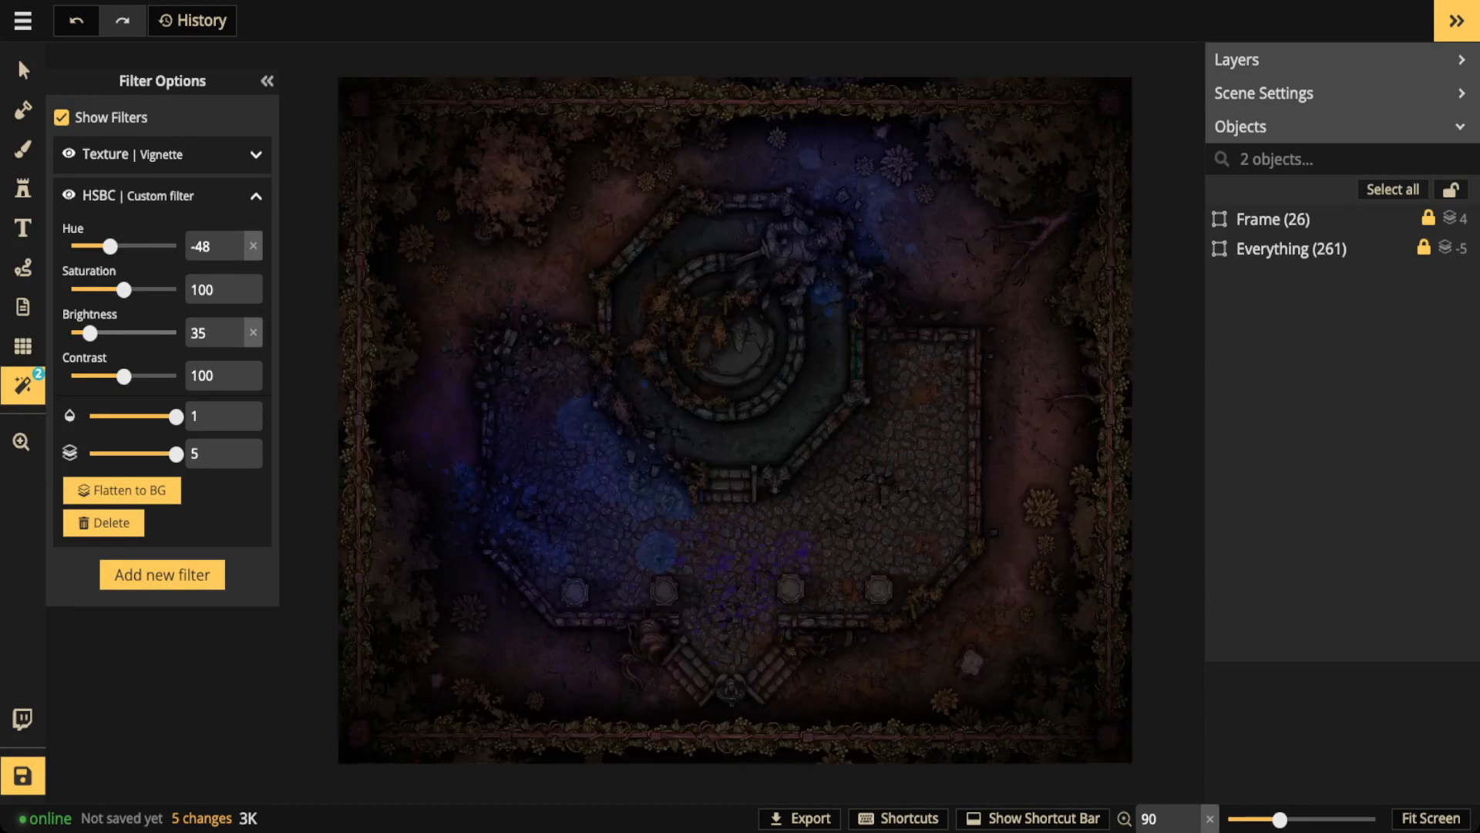
left_click(253, 332)
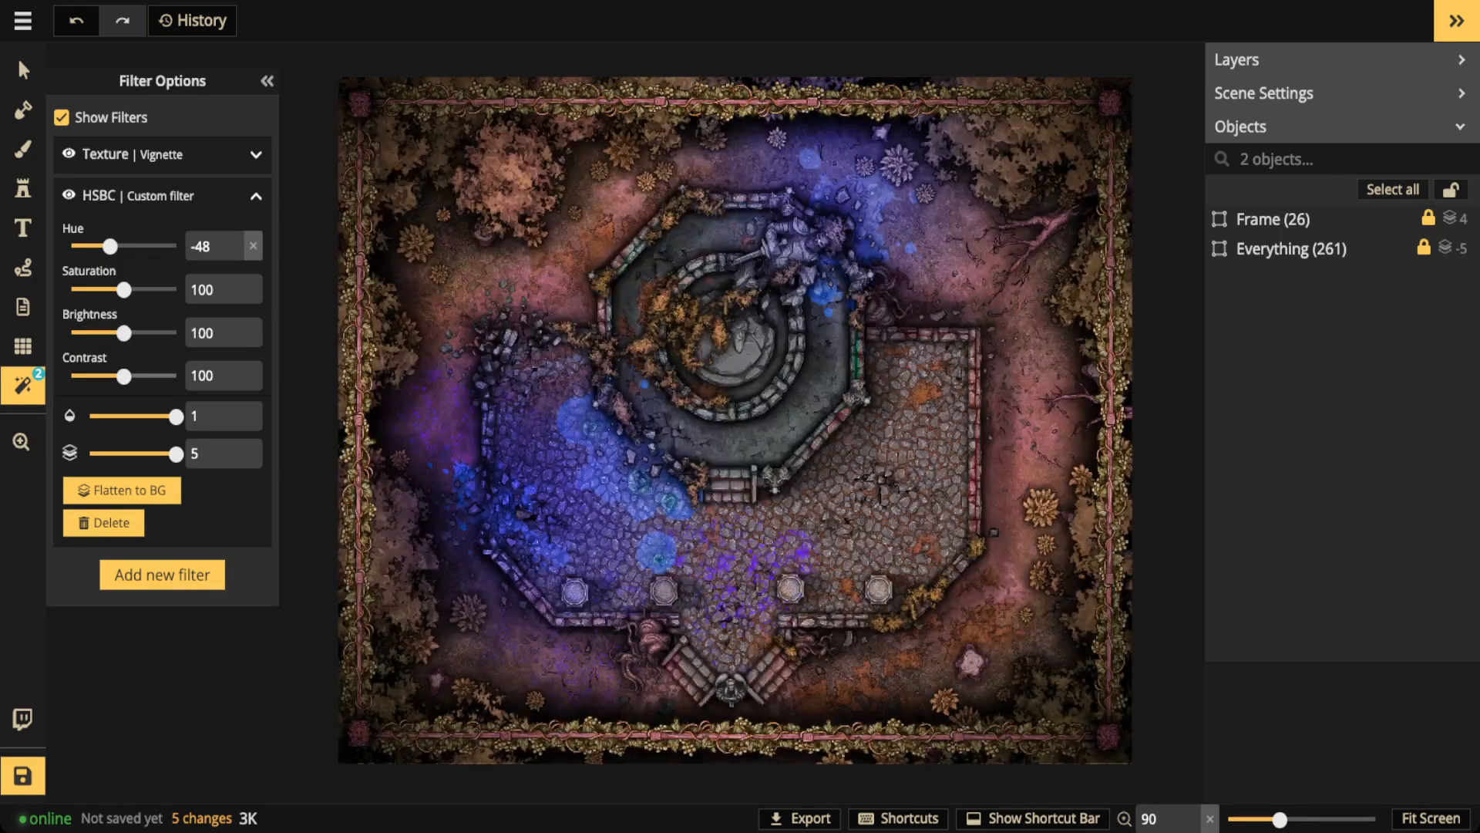
- Try the HSBC filter's contrast at 56, 0, 172 and 144, and reset it to 100
left_click_drag(125, 377, 101, 377)
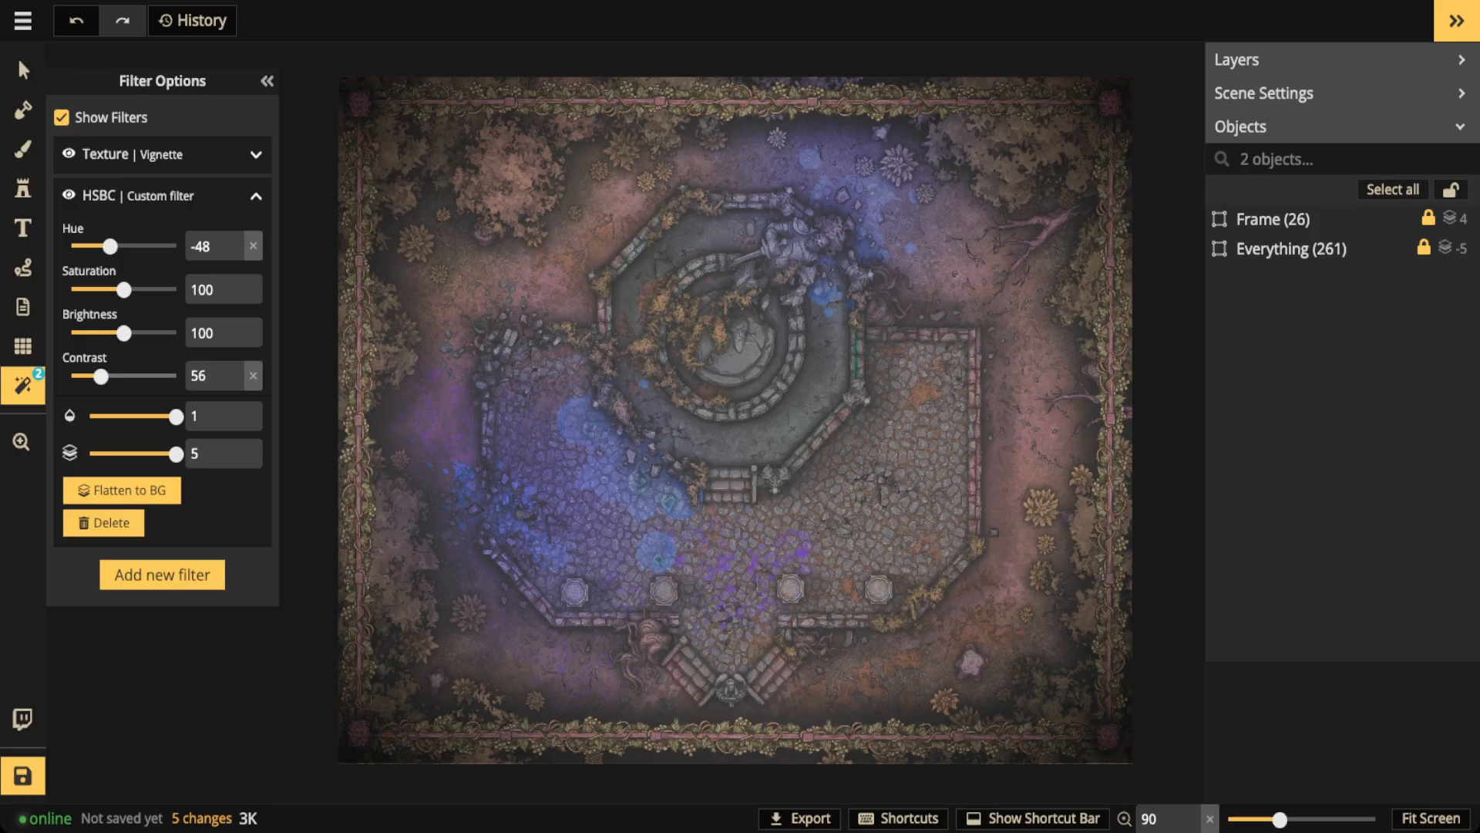
left_click_drag(101, 376, 72, 376)
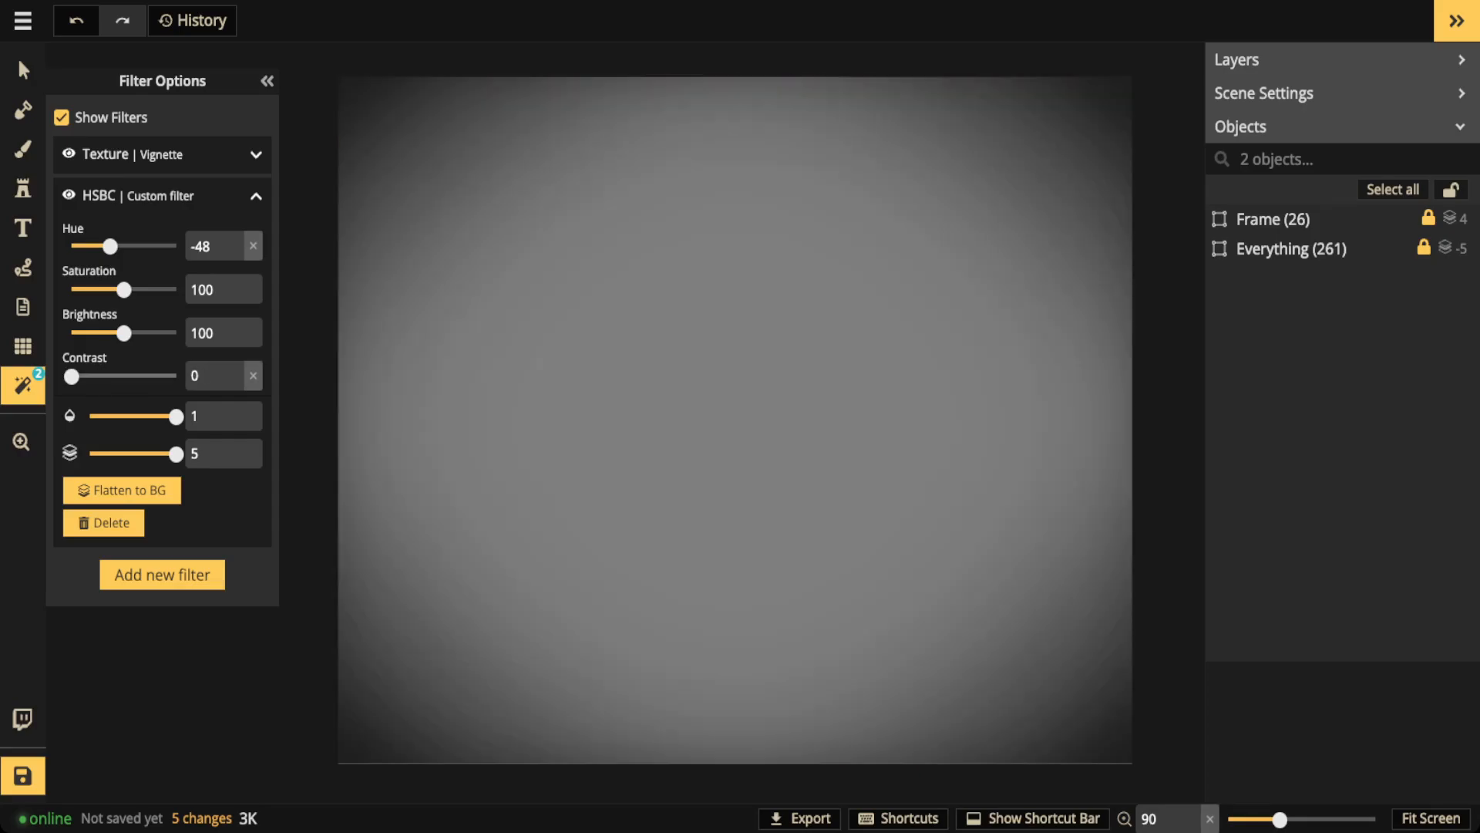
left_click_drag(72, 376, 162, 377)
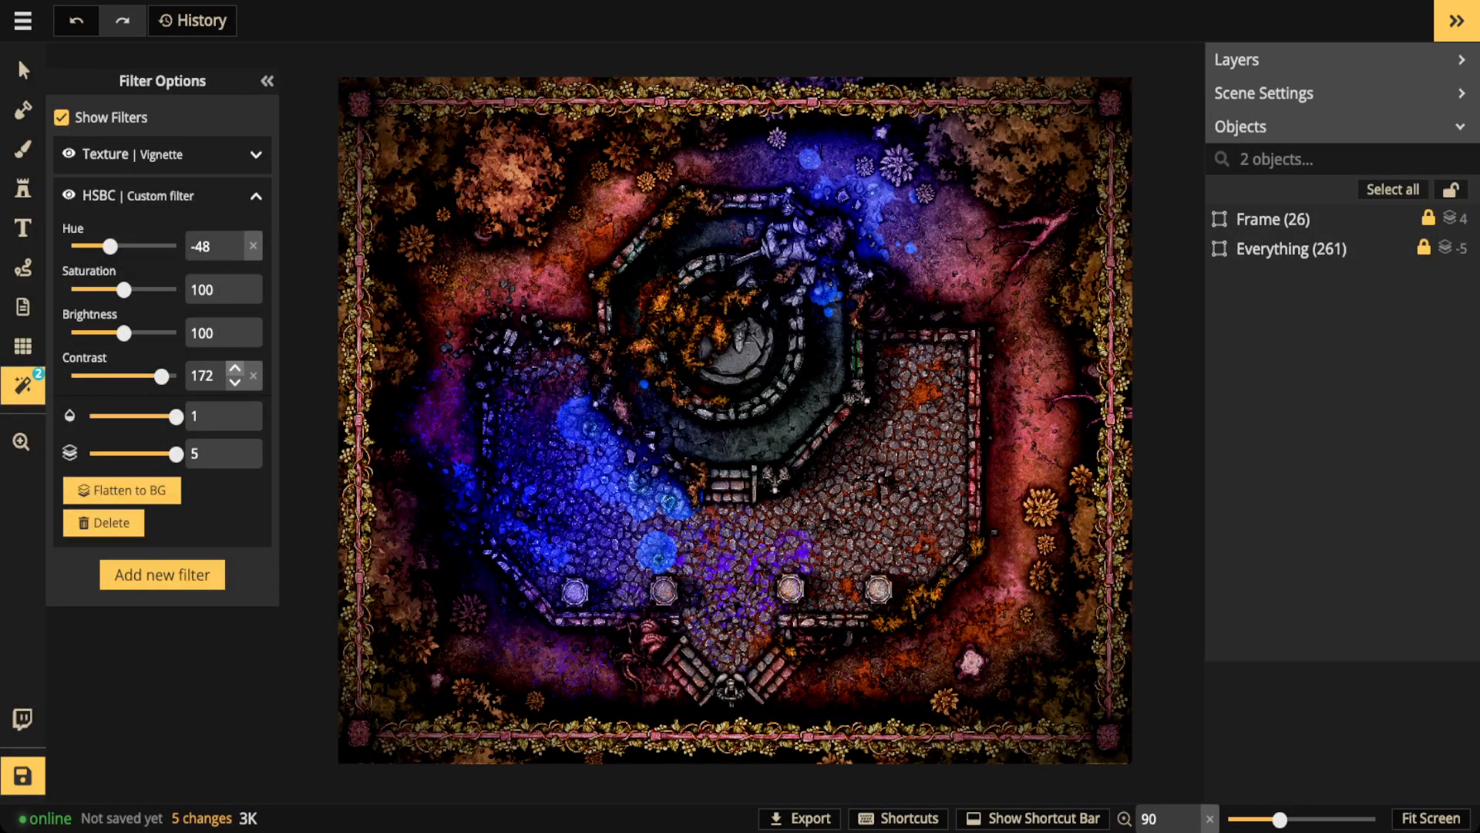
left_click(253, 376)
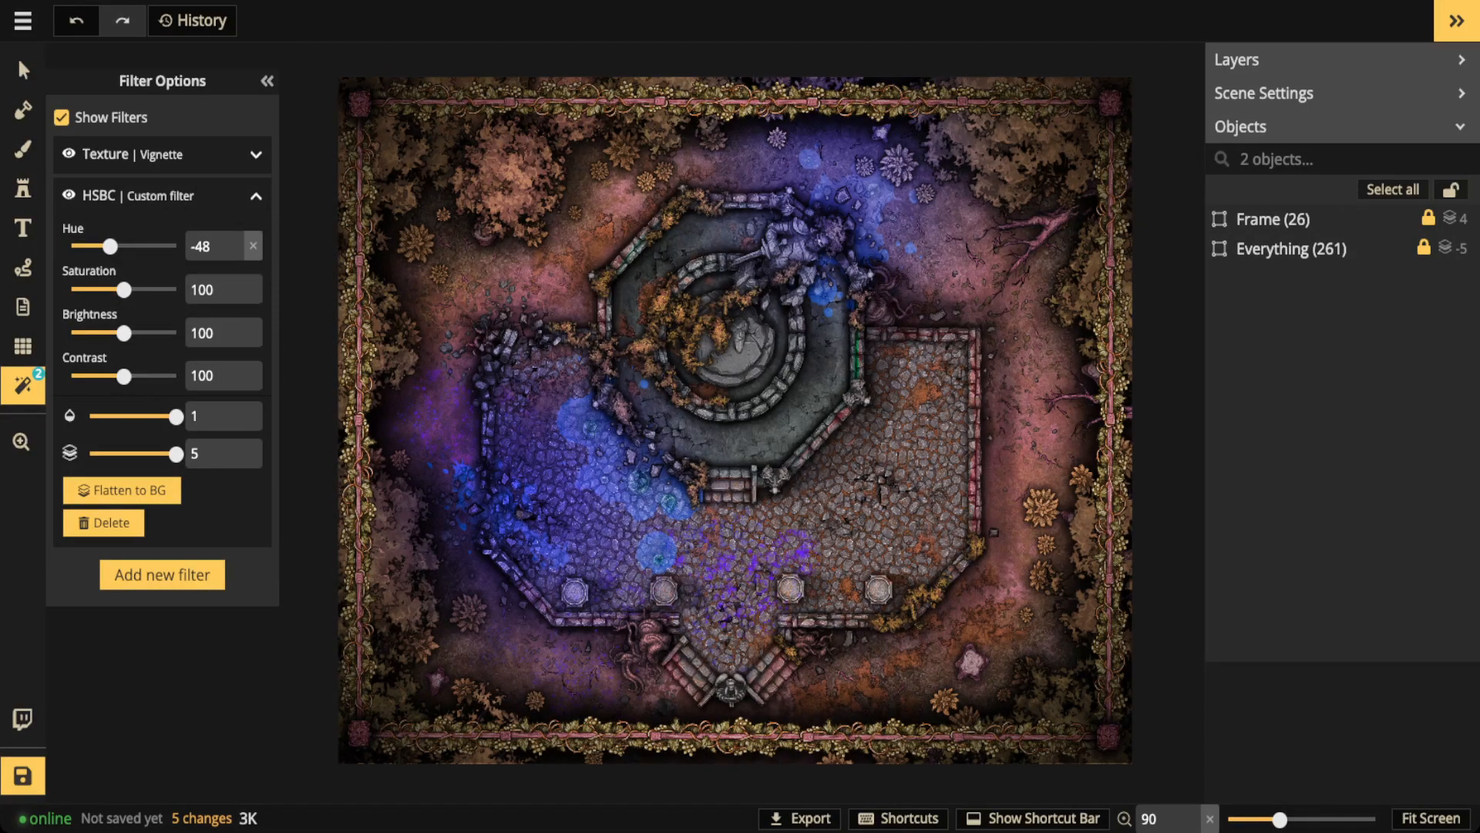
left_click(146, 376)
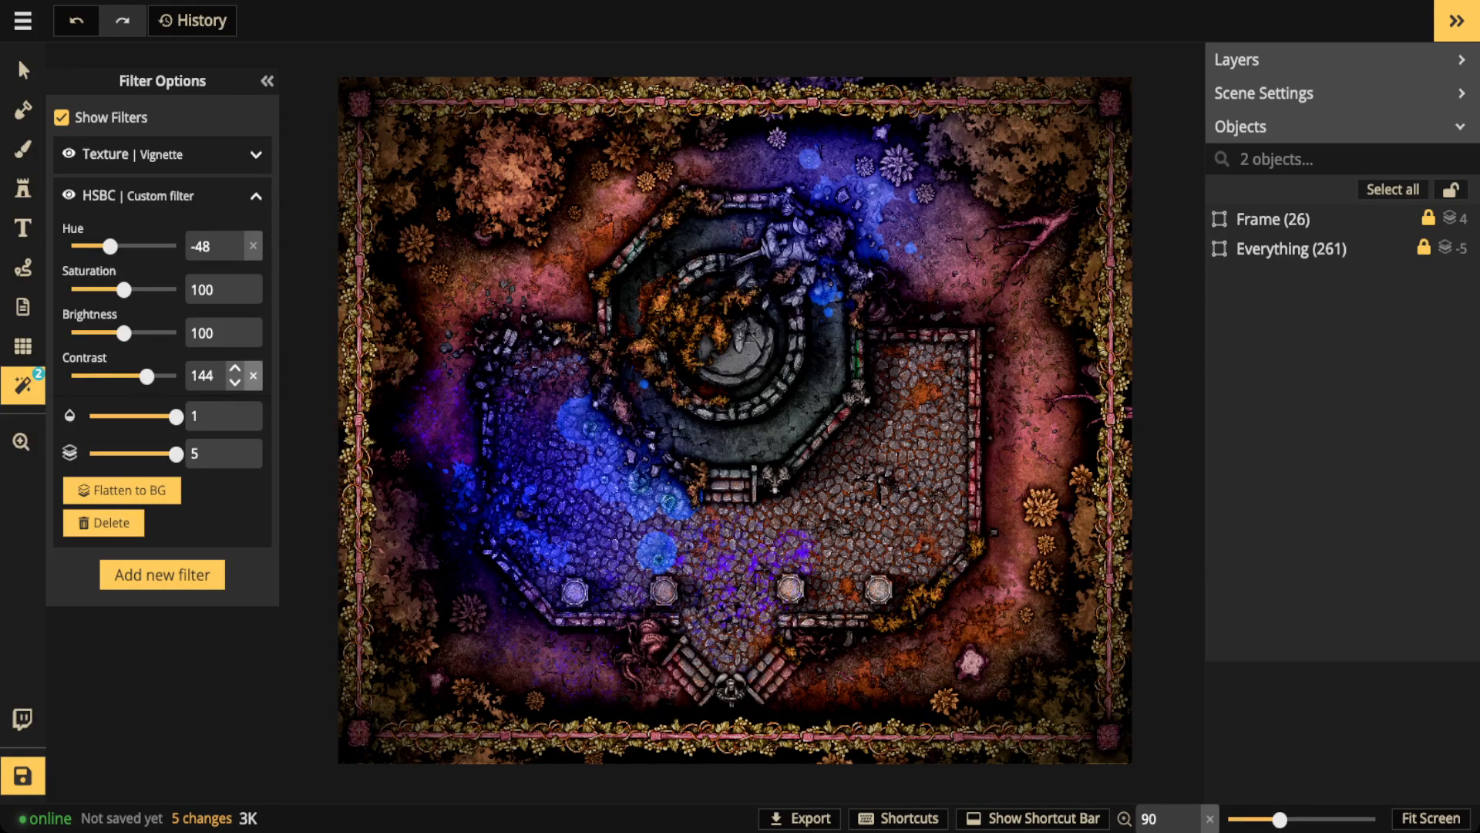
left_click(253, 375)
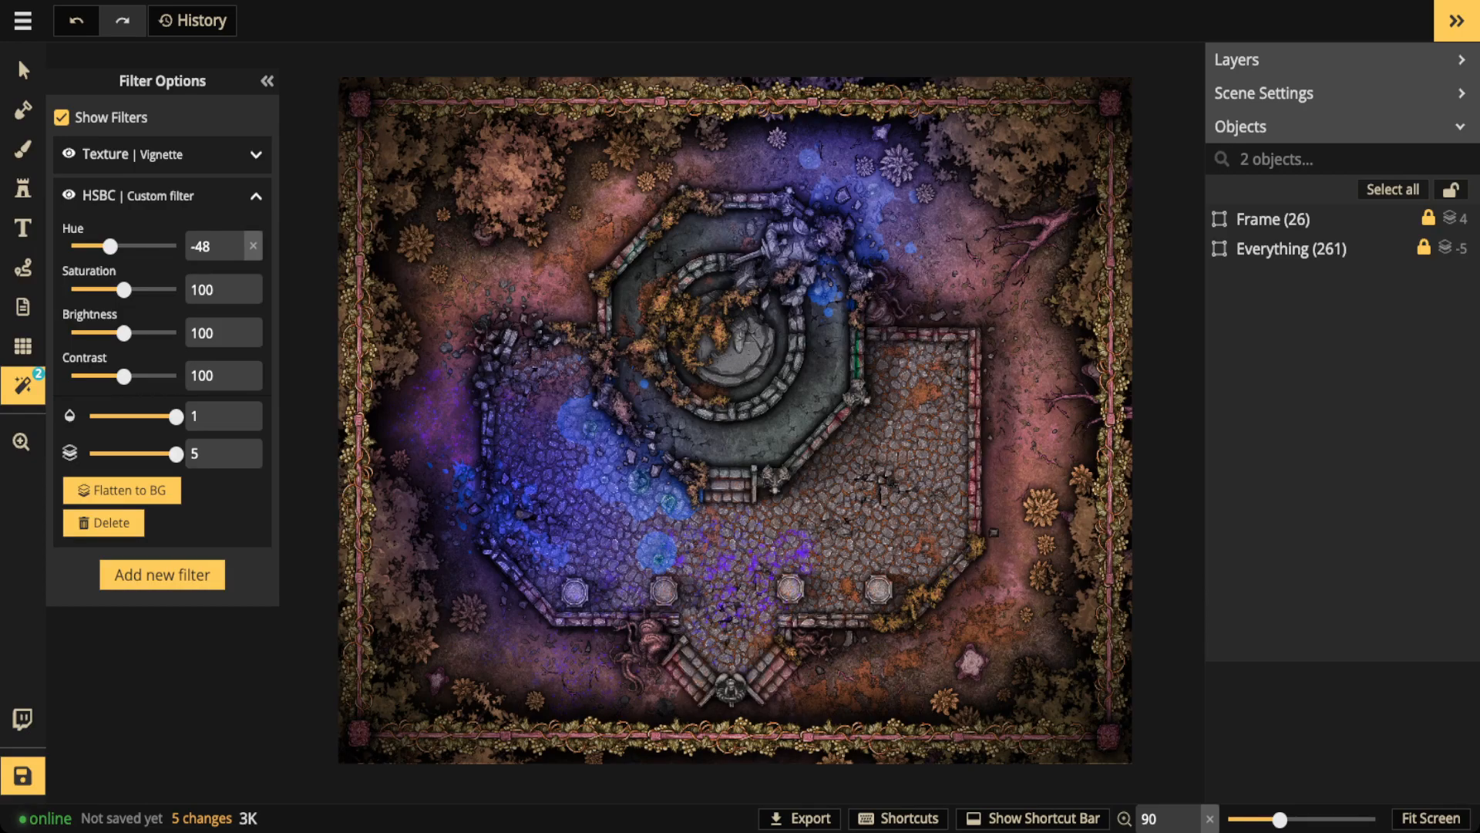
- Close the filter options and switch to the Select tool
left_click(267, 81)
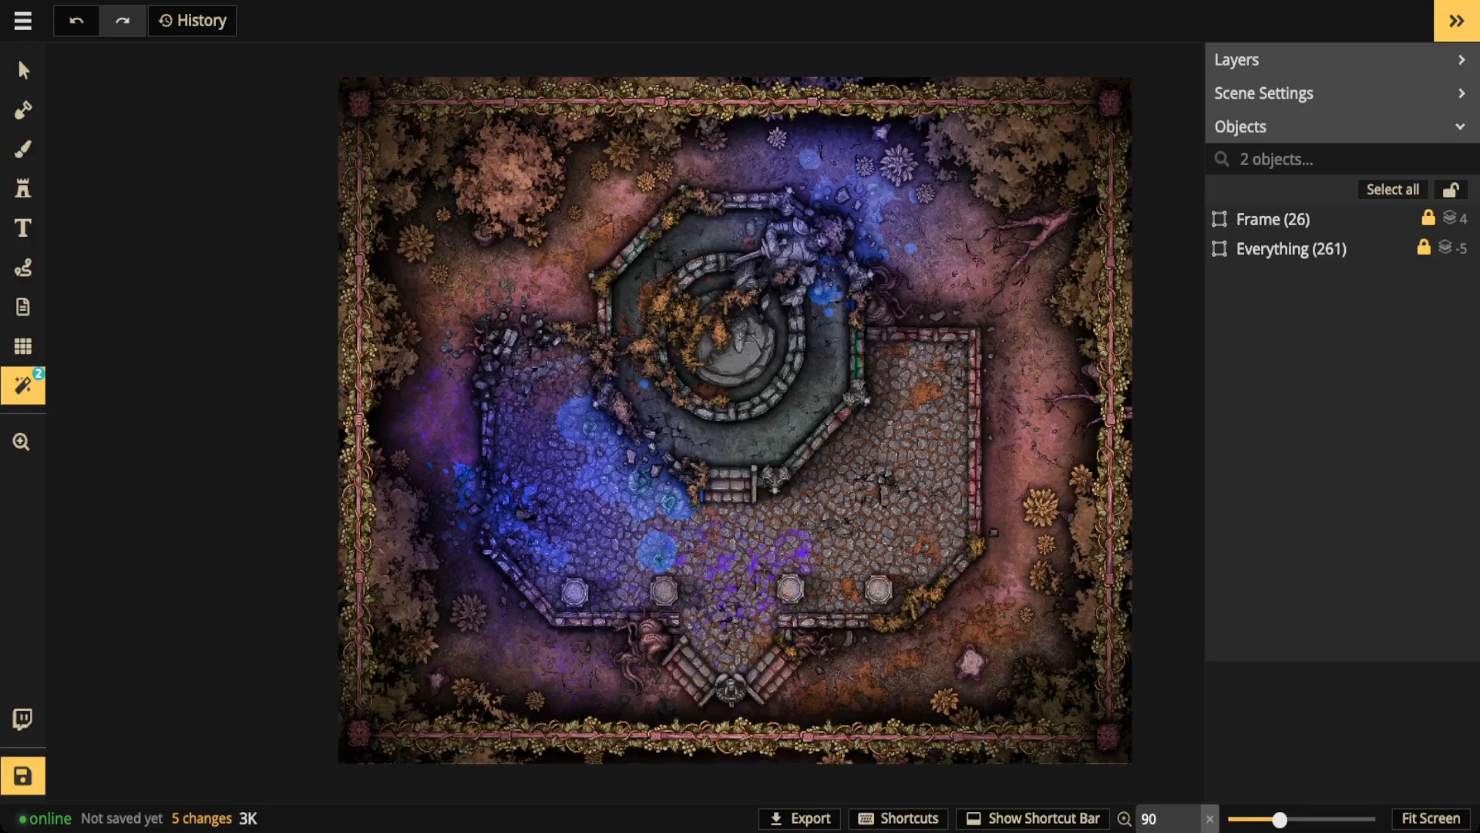
left_click(23, 71)
scroll(833, 262, "down", 1)
scroll(833, 262, "up", 1)
left_click_drag(832, 262, 783, 243)
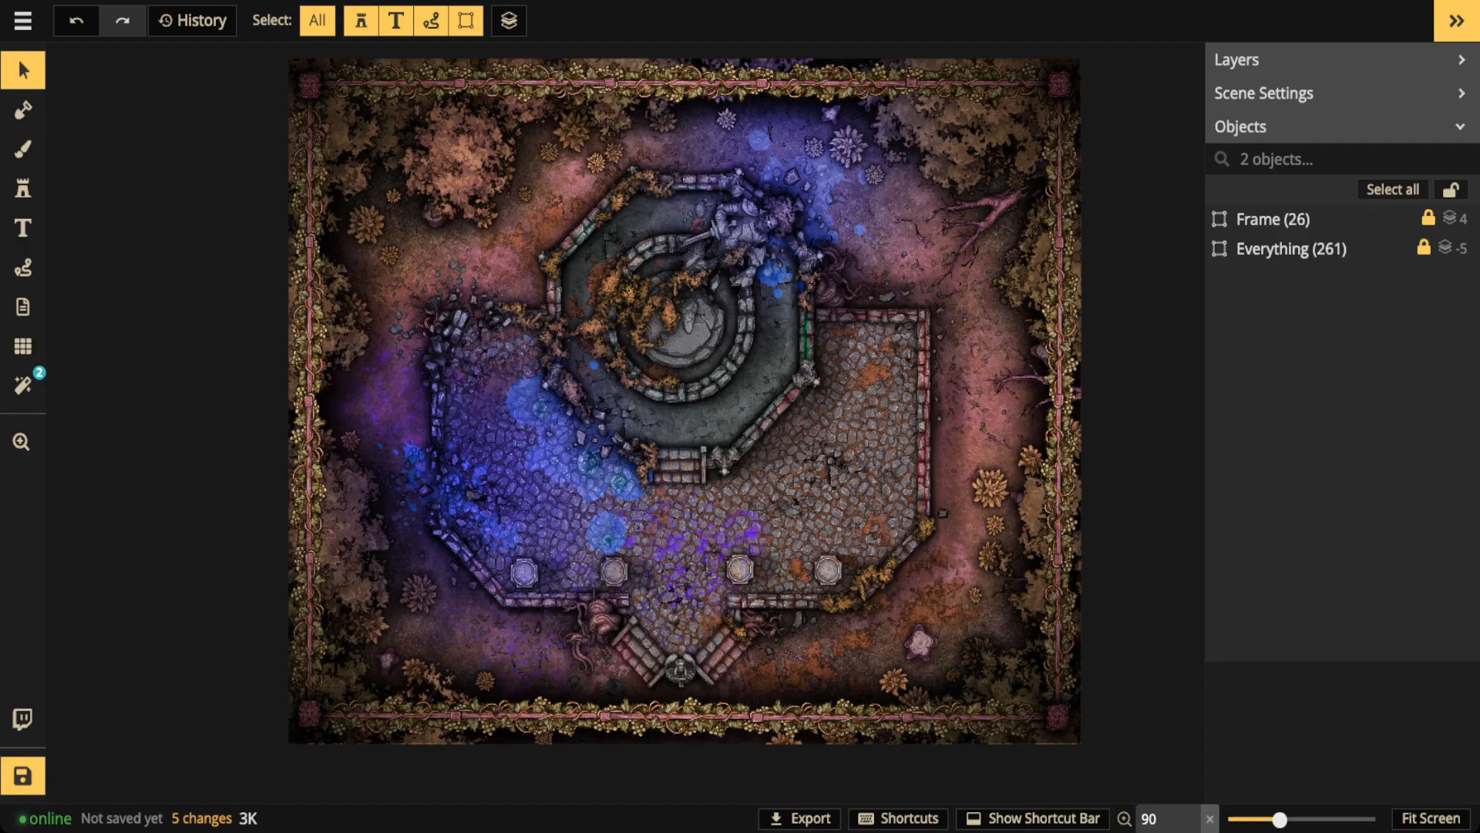
scroll(509, 162, "down", 1)
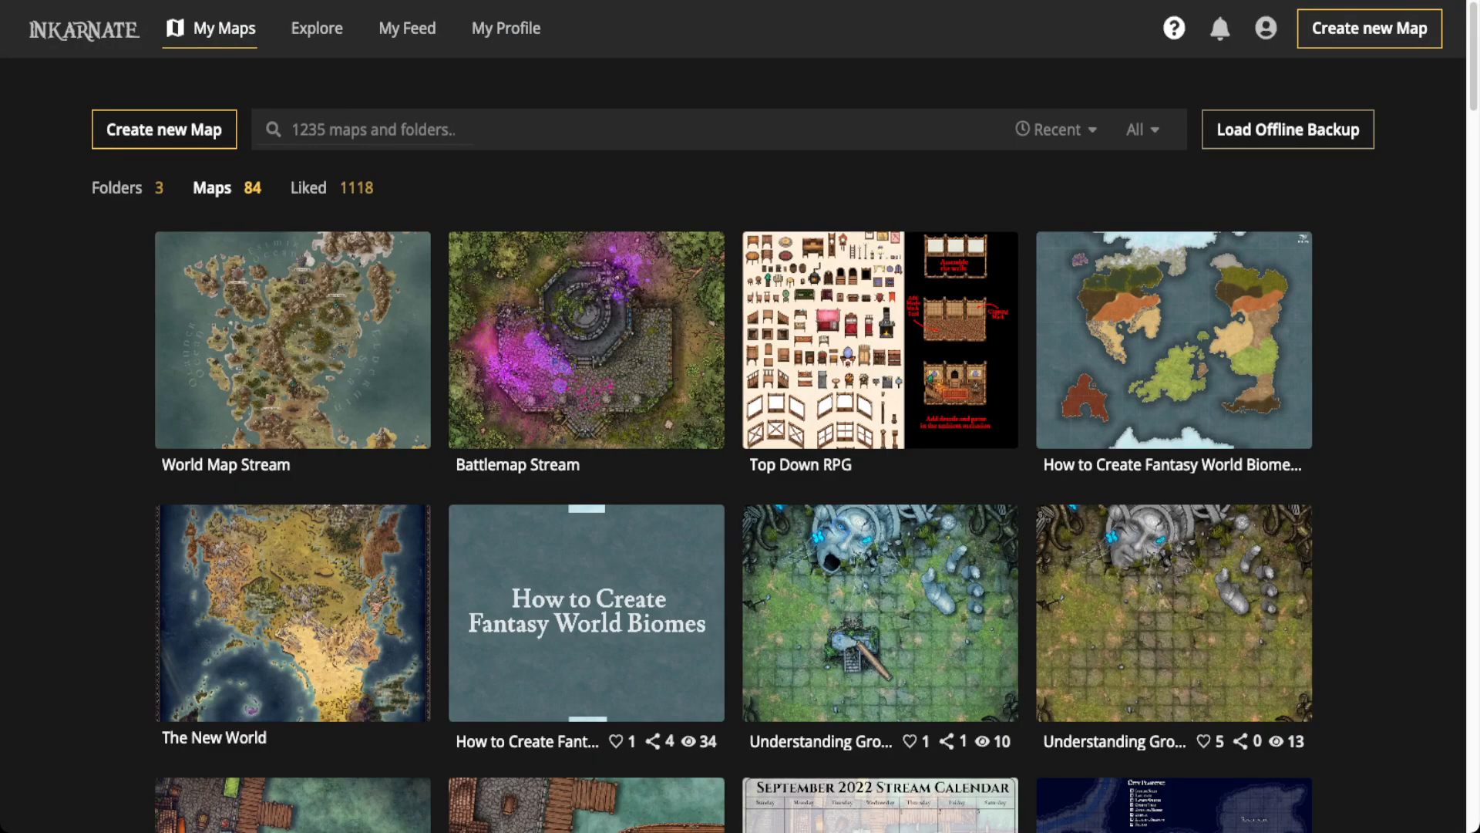
- Start a new map from the maps overview and choose the Fantasy World style
left_click(165, 129)
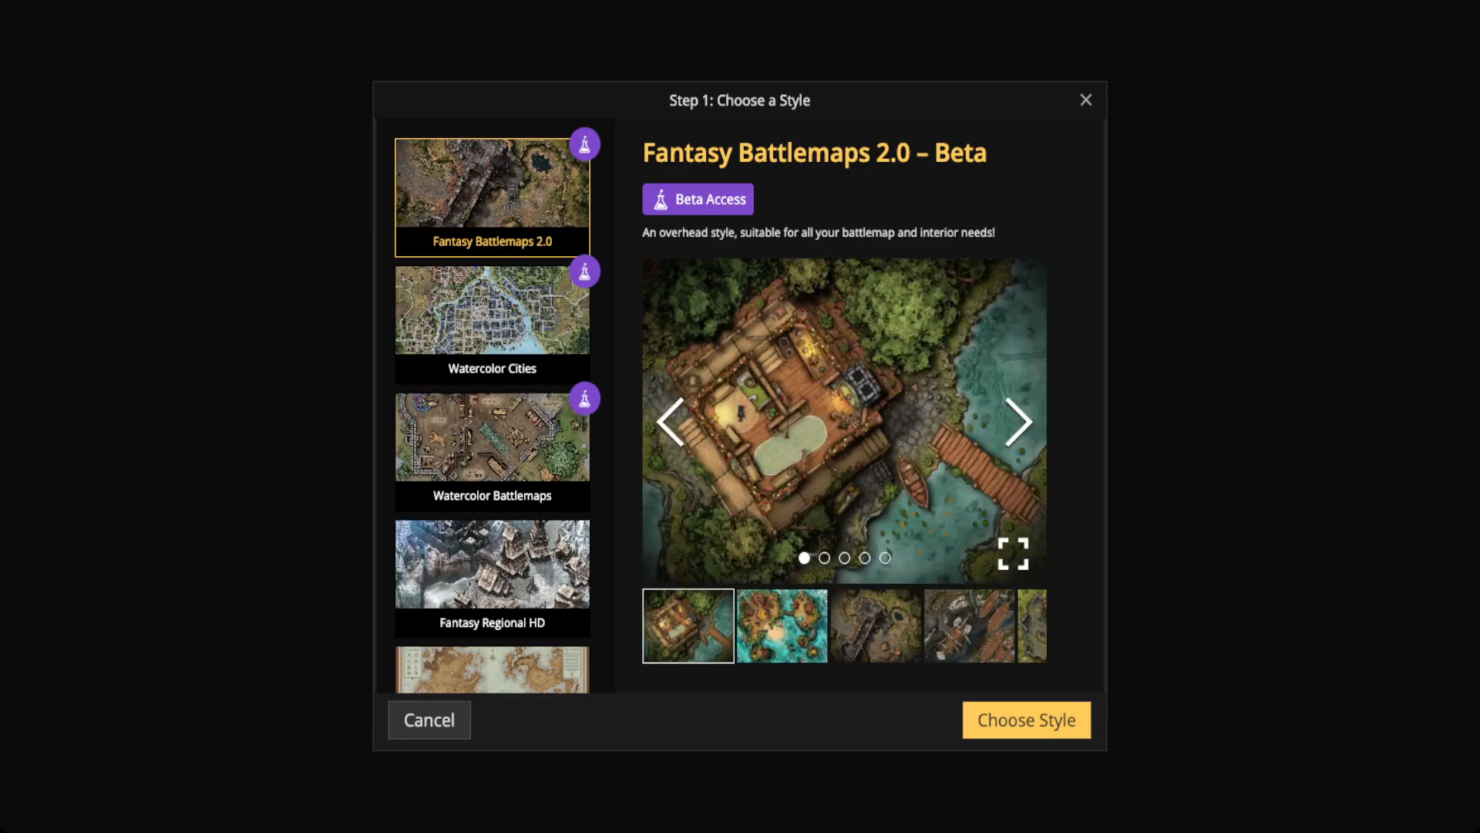
scroll(492, 405, "down", 3)
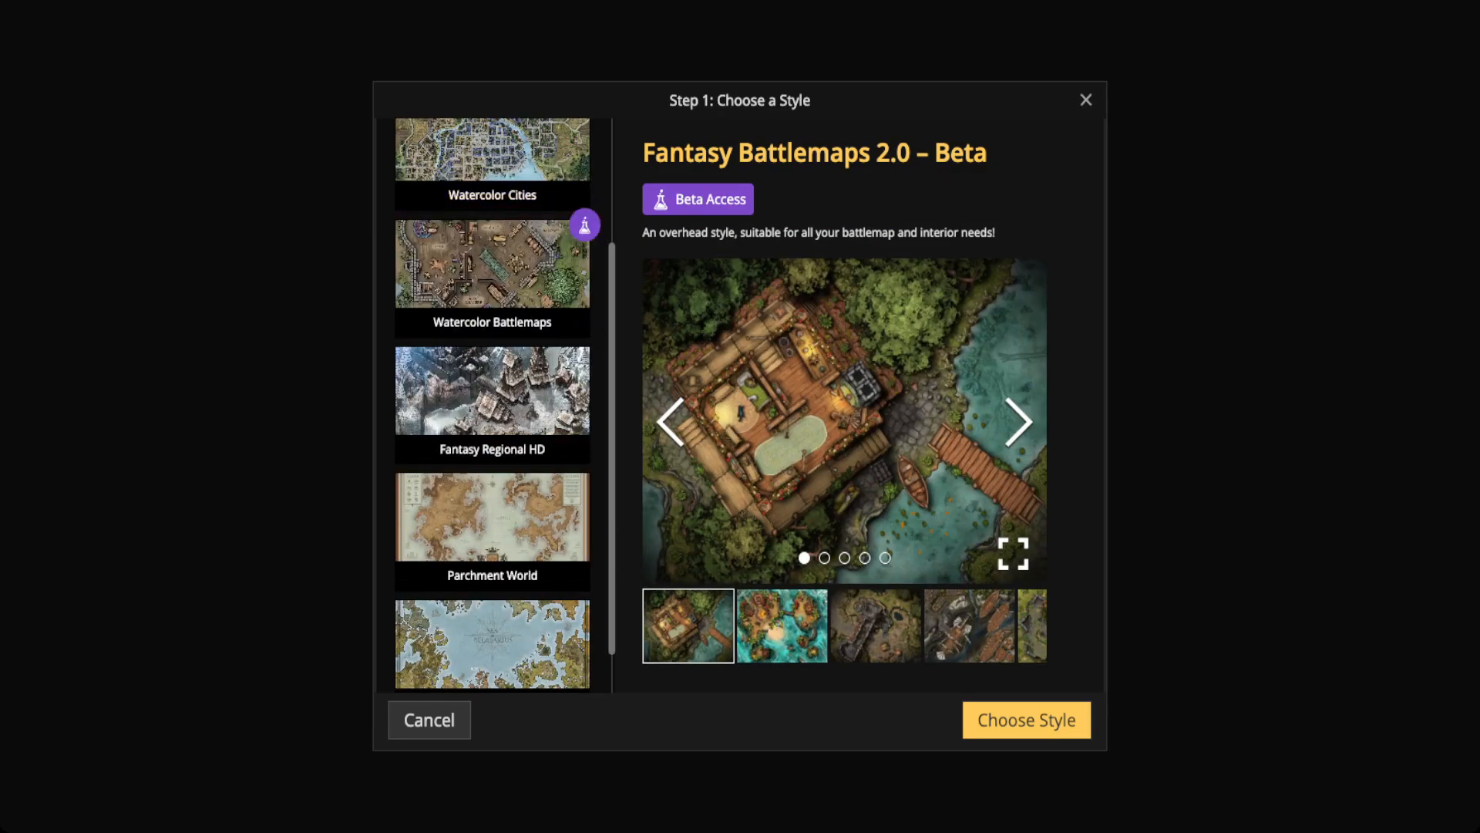
left_click(492, 532)
scroll(492, 532, "down", 1)
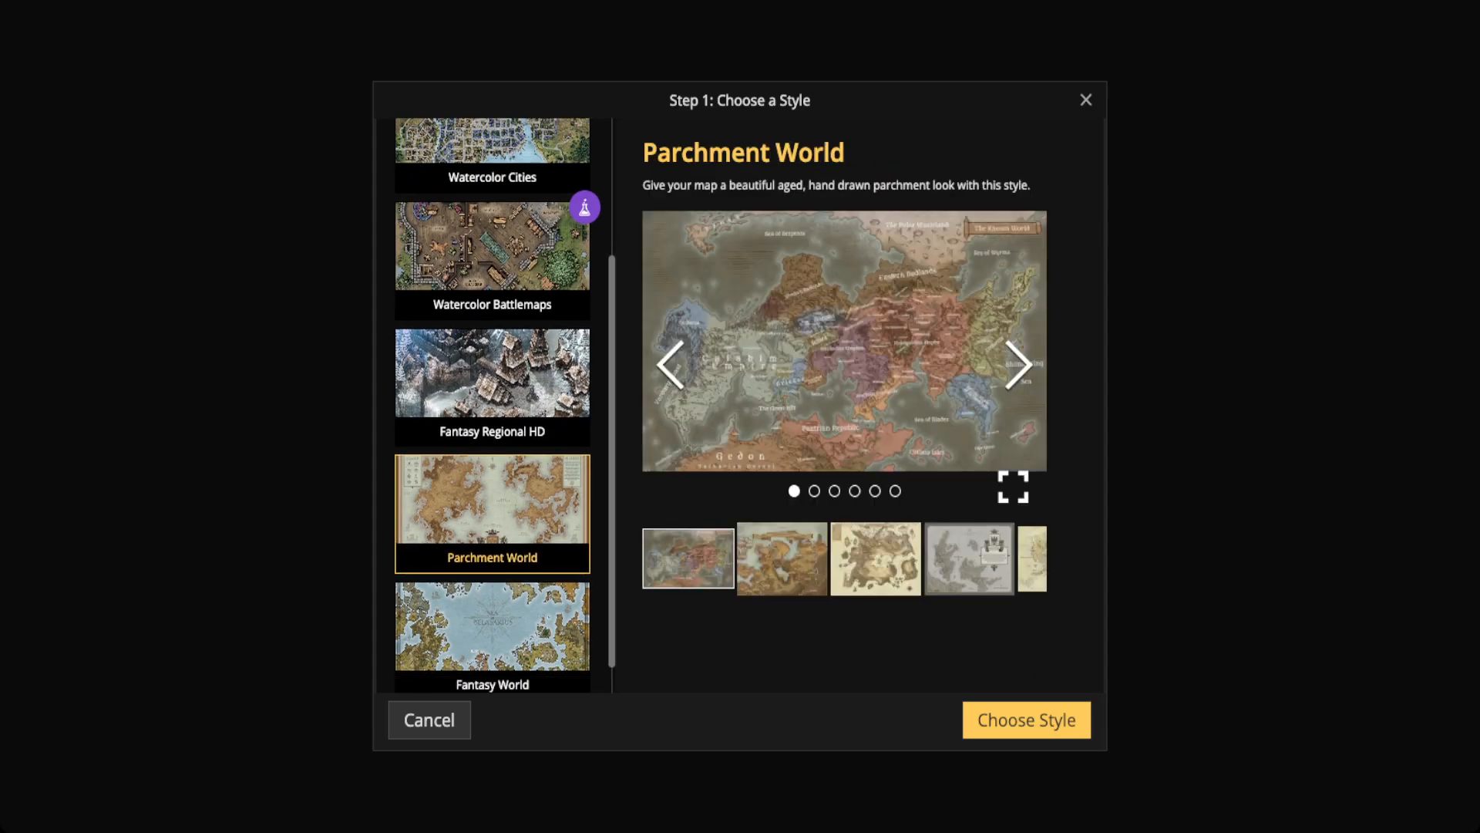
left_click(492, 621)
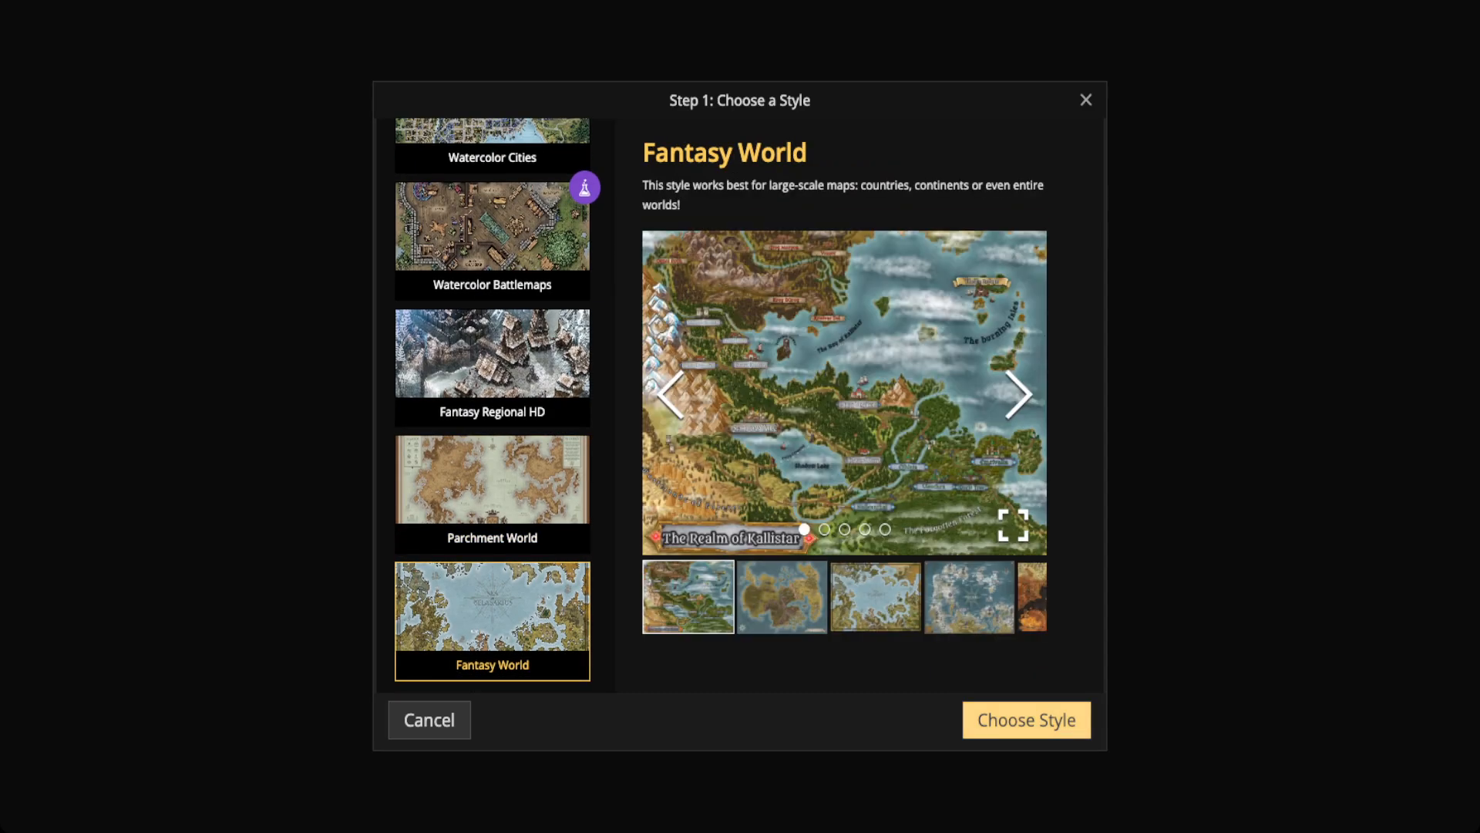
left_click(1027, 719)
- Set the editing resolution to Medium (2K) and create the landscape map
left_click(739, 184)
left_click(647, 184)
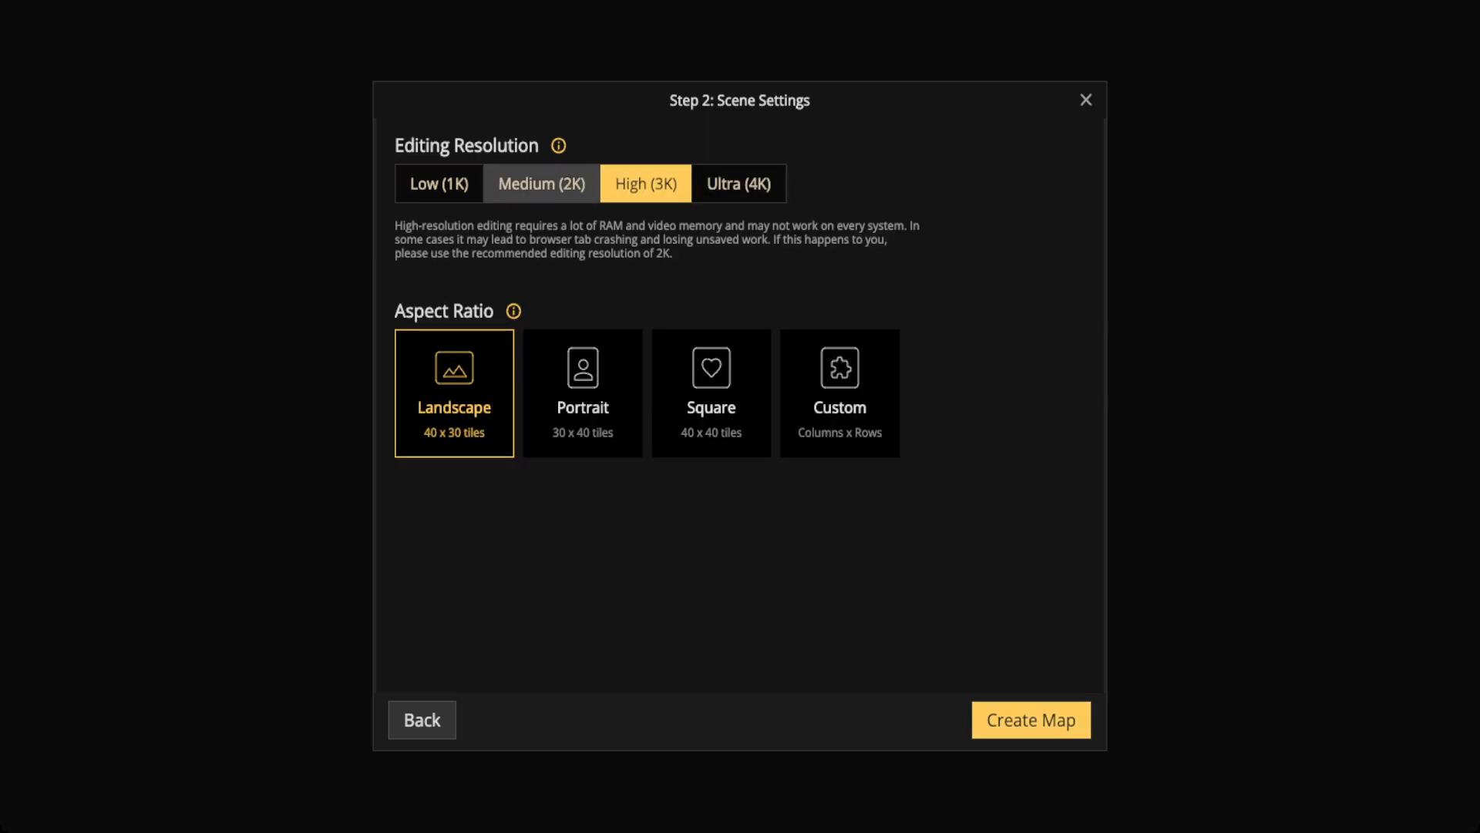
left_click(541, 183)
left_click(1031, 719)
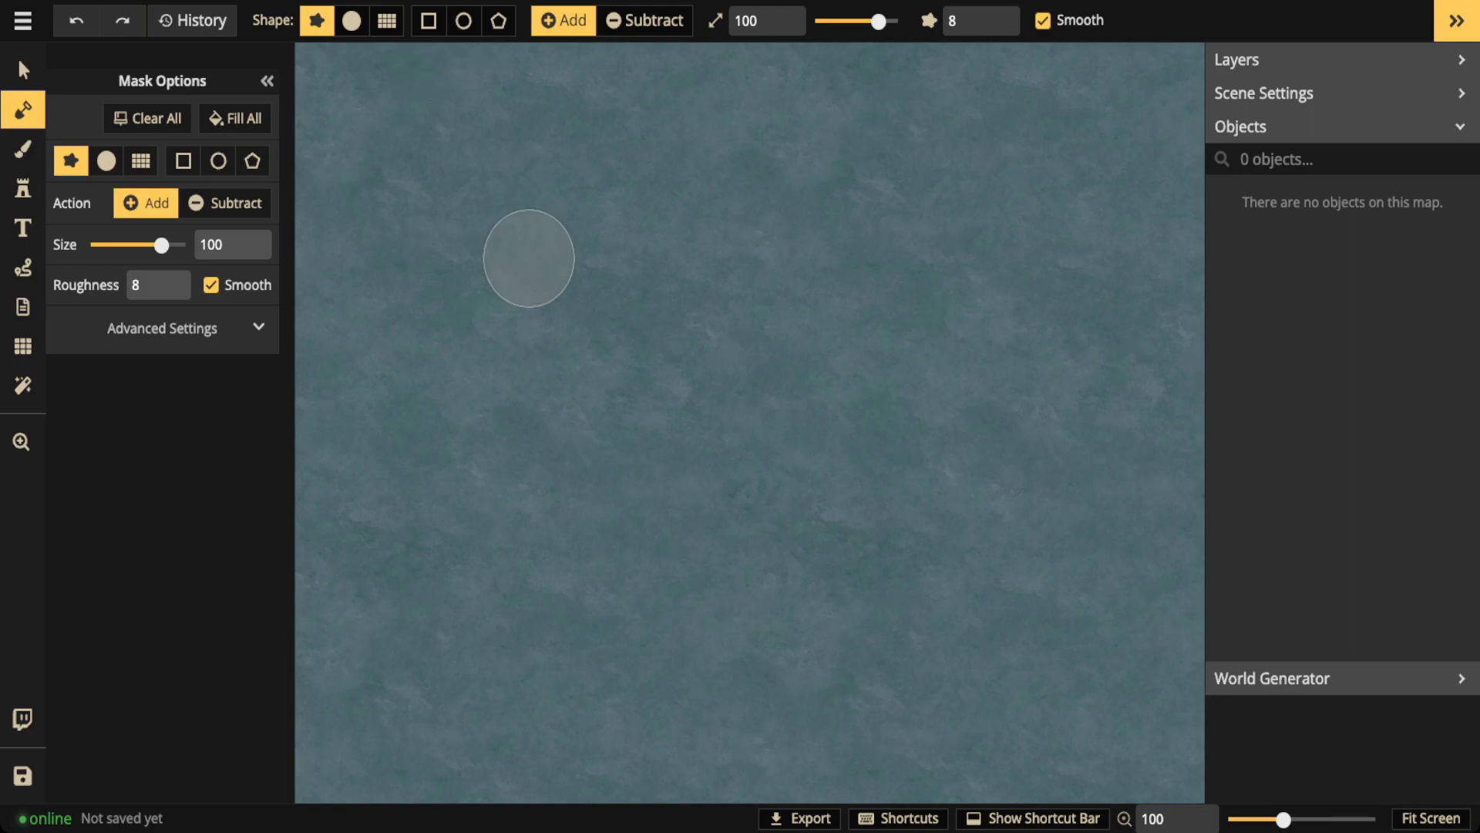
- Set up the Path tool with the dotted style, a shadow blur of 0 and a shadow intensity of 0
scroll(529, 258, "down", 2)
left_click(23, 268)
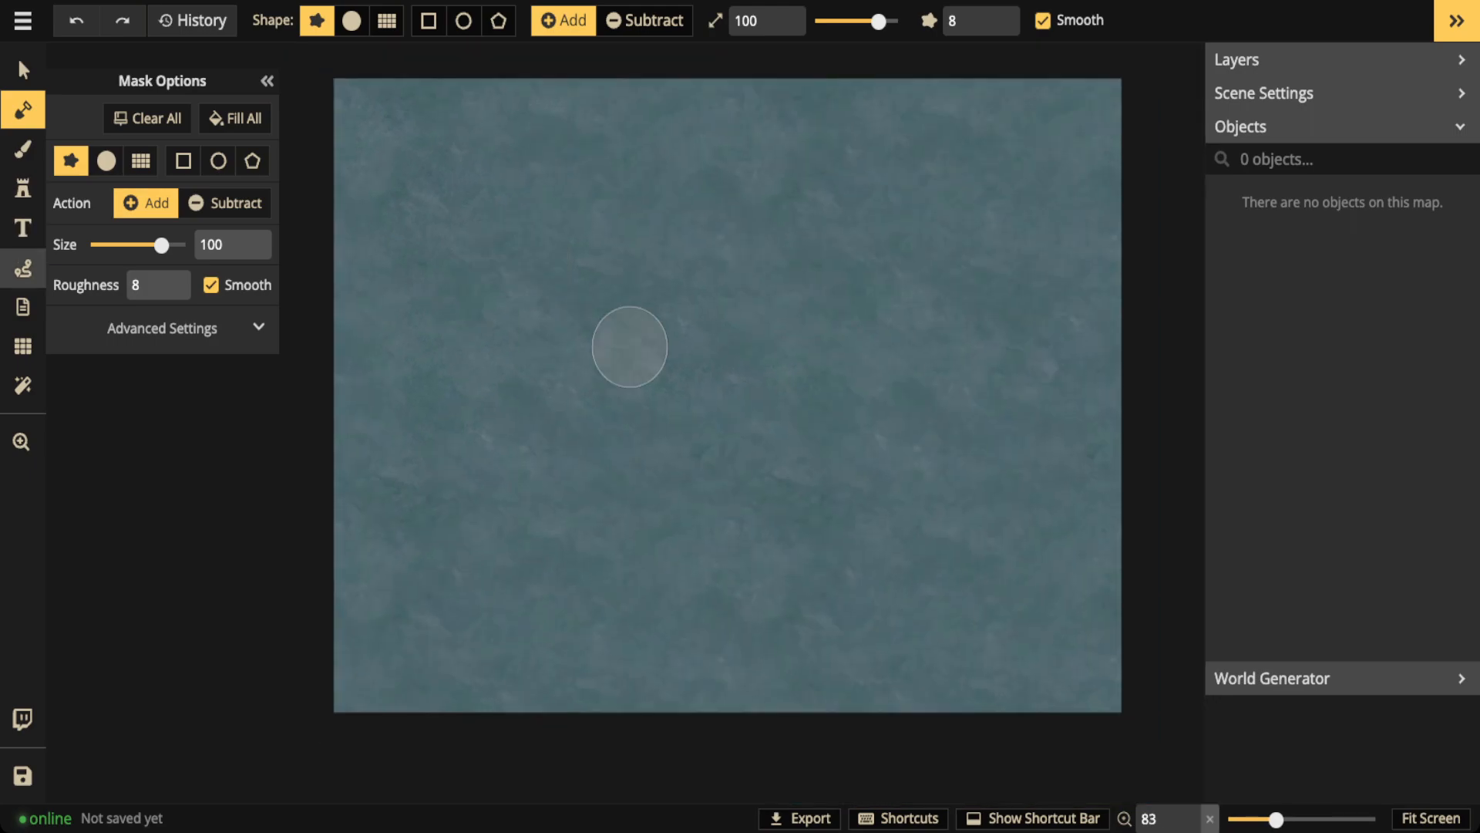
left_click(201, 160)
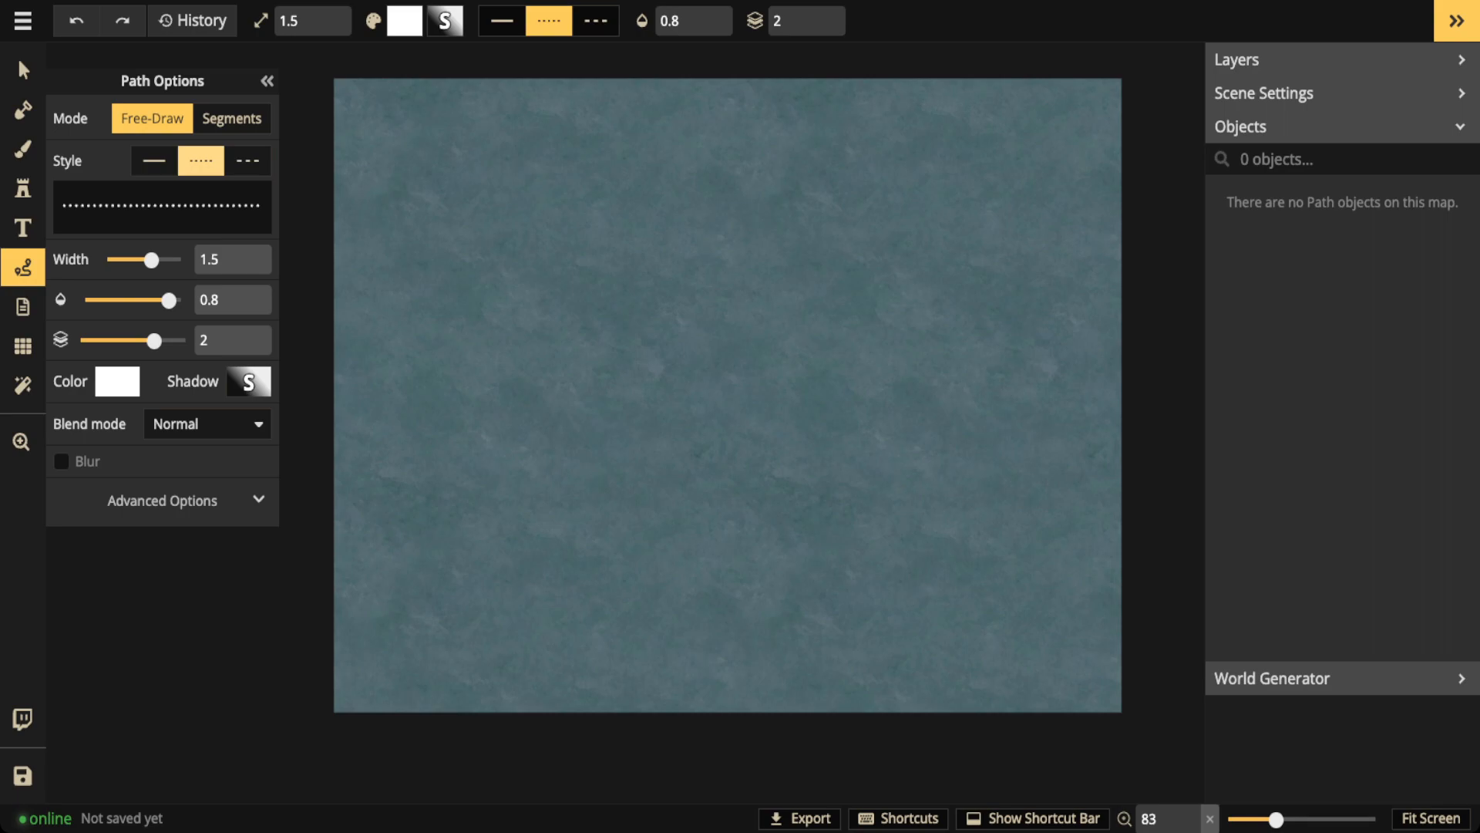
left_click(248, 382)
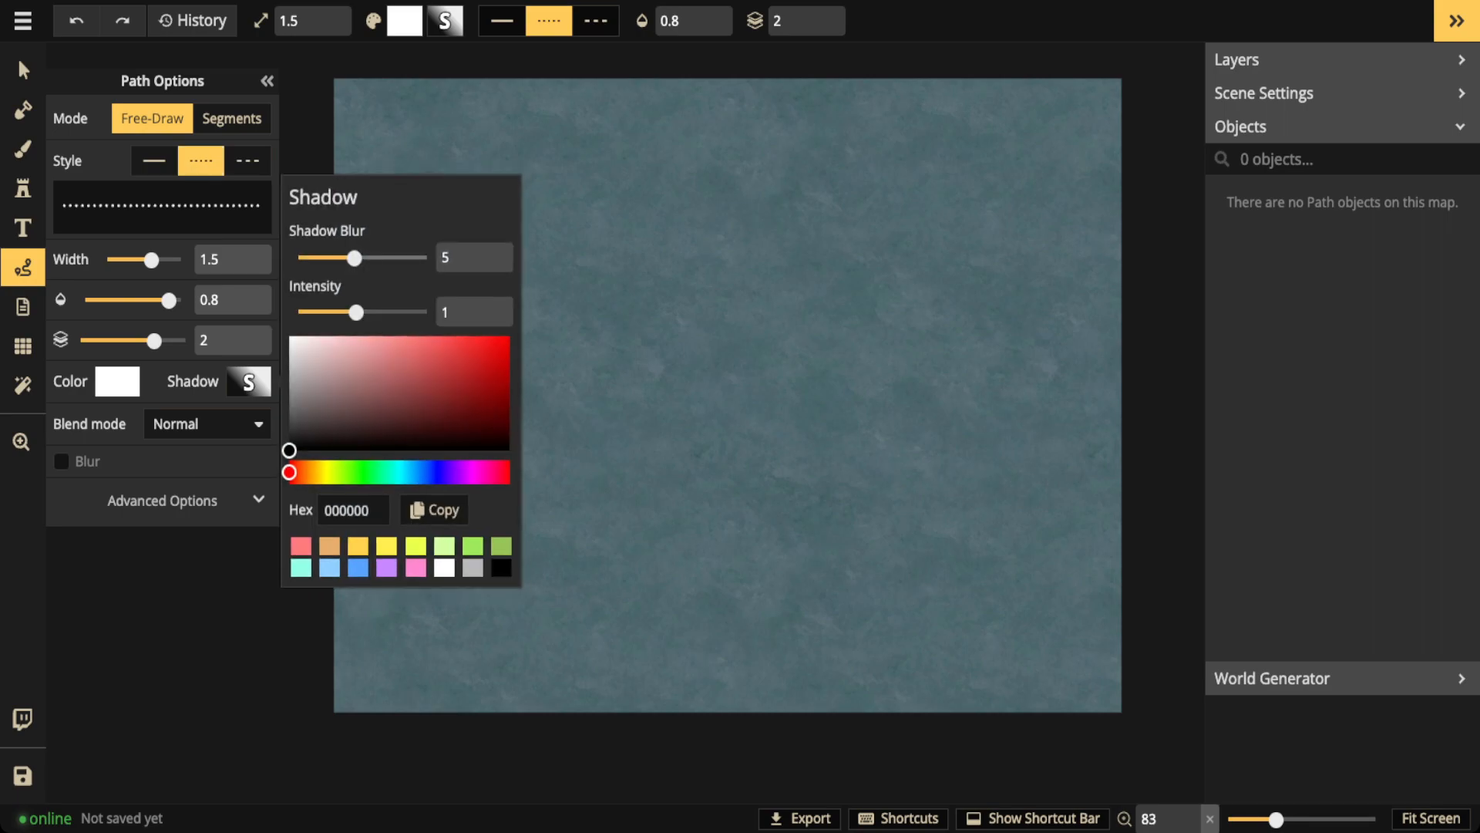
left_click_drag(355, 258, 295, 259)
left_click_drag(357, 312, 269, 309)
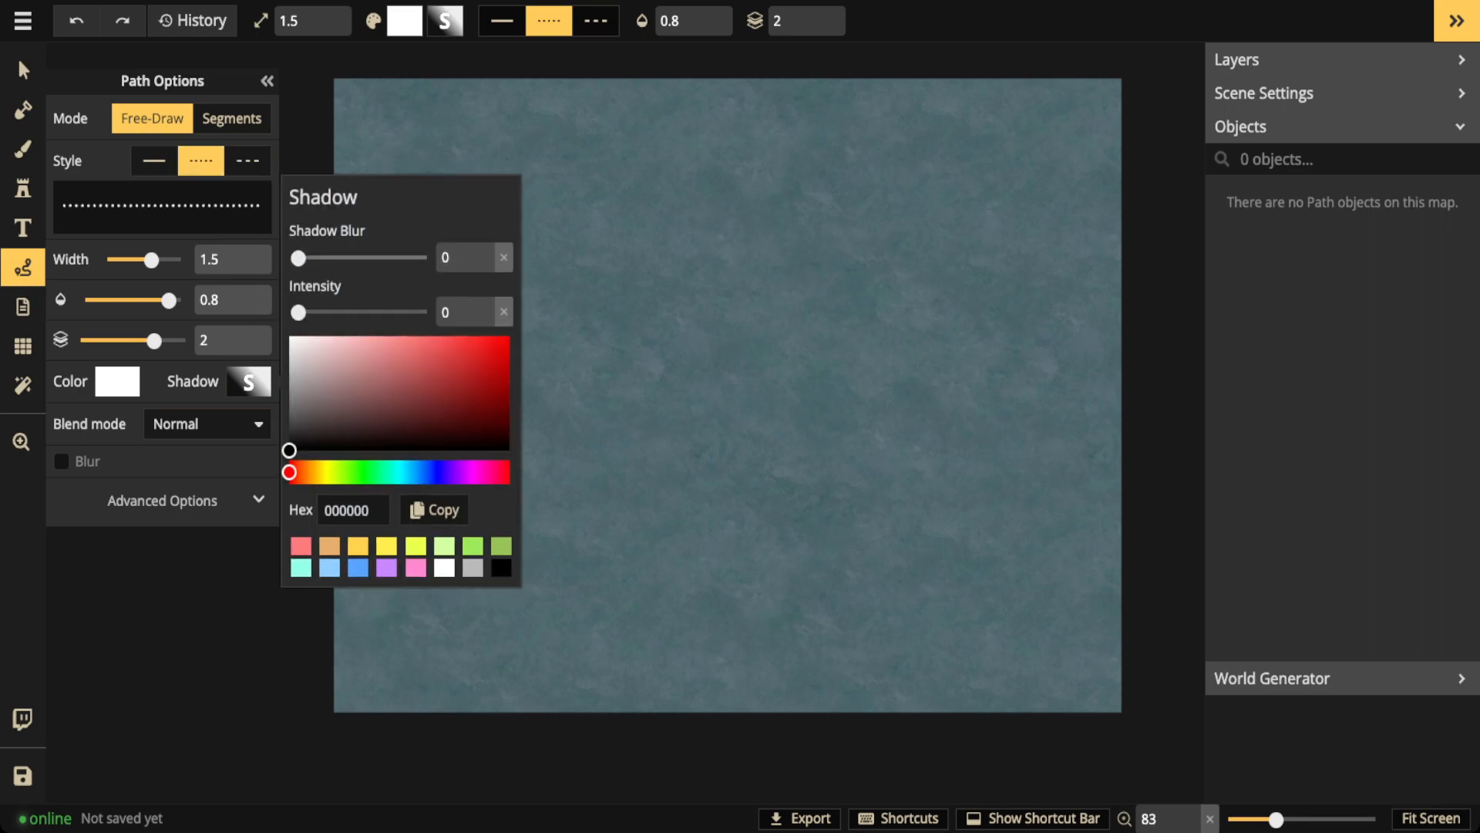
left_click(248, 382)
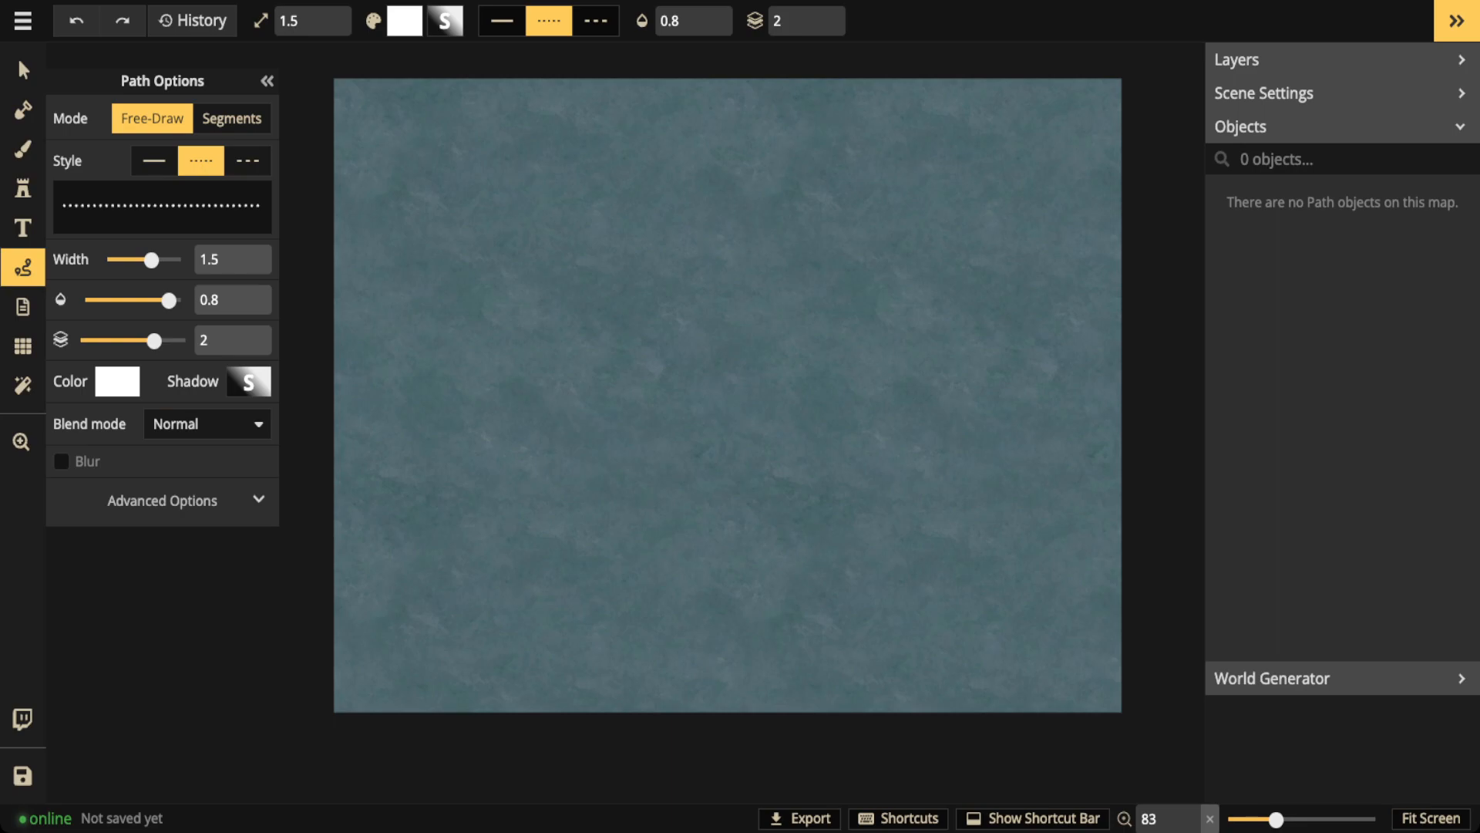
- Draw four closed dotted landmass outlines: two large ones above, a long one at the lower right and a small one at the lower left
mouse_move(501, 302)
left_mouse_down()
mouse_move(567, 375)
mouse_move(566, 406)
mouse_move(507, 461)
mouse_move(523, 485)
mouse_move(611, 498)
mouse_move(687, 462)
mouse_move(691, 375)
mouse_move(733, 342)
mouse_move(677, 256)
mouse_move(615, 231)
mouse_move(555, 246)
mouse_move(505, 287)
left_mouse_up()
mouse_move(849, 324)
left_mouse_down()
mouse_move(796, 408)
mouse_move(867, 447)
mouse_move(880, 494)
mouse_move(922, 505)
mouse_move(964, 420)
mouse_move(958, 336)
mouse_move(926, 310)
mouse_move(848, 324)
left_mouse_up()
mouse_move(682, 580)
left_mouse_down()
mouse_move(714, 664)
mouse_move(695, 684)
mouse_move(752, 698)
mouse_move(770, 674)
mouse_move(858, 673)
mouse_move(880, 653)
mouse_move(952, 665)
mouse_move(1013, 625)
mouse_move(1014, 567)
mouse_move(998, 597)
mouse_move(831, 590)
mouse_move(766, 571)
mouse_move(787, 543)
mouse_move(752, 537)
mouse_move(680, 583)
left_mouse_up()
mouse_move(421, 575)
left_mouse_down()
mouse_move(462, 675)
mouse_move(507, 570)
mouse_move(467, 547)
mouse_move(432, 549)
mouse_move(422, 566)
left_mouse_up()
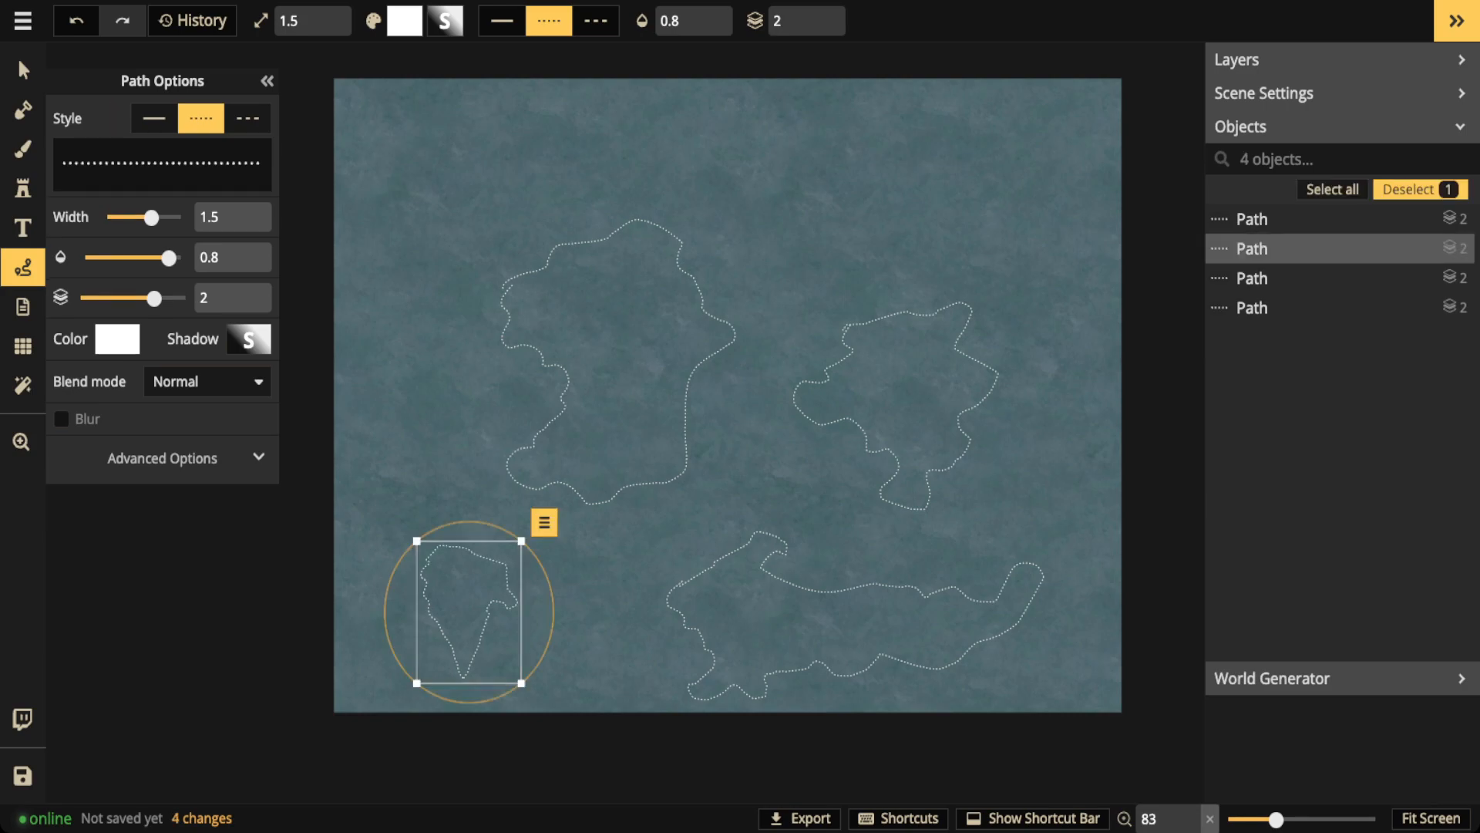
- Rotate the largest dotted outline about half a turn and place it in the map's upper-left area
left_click(23, 71)
scroll(709, 569, "down", 1)
left_click_drag(616, 370, 644, 338)
left_click(836, 305)
left_click_drag(837, 304, 613, 274)
left_click_drag(795, 324, 472, 240)
left_click_drag(555, 293, 510, 281)
- Move the right outline against the largest one, the small outline against its lower-left edge, and the long outline leftward below them
left_click_drag(879, 401, 755, 262)
left_click(482, 602)
left_click_drag(482, 601, 520, 452)
left_click_drag(675, 594, 545, 568)
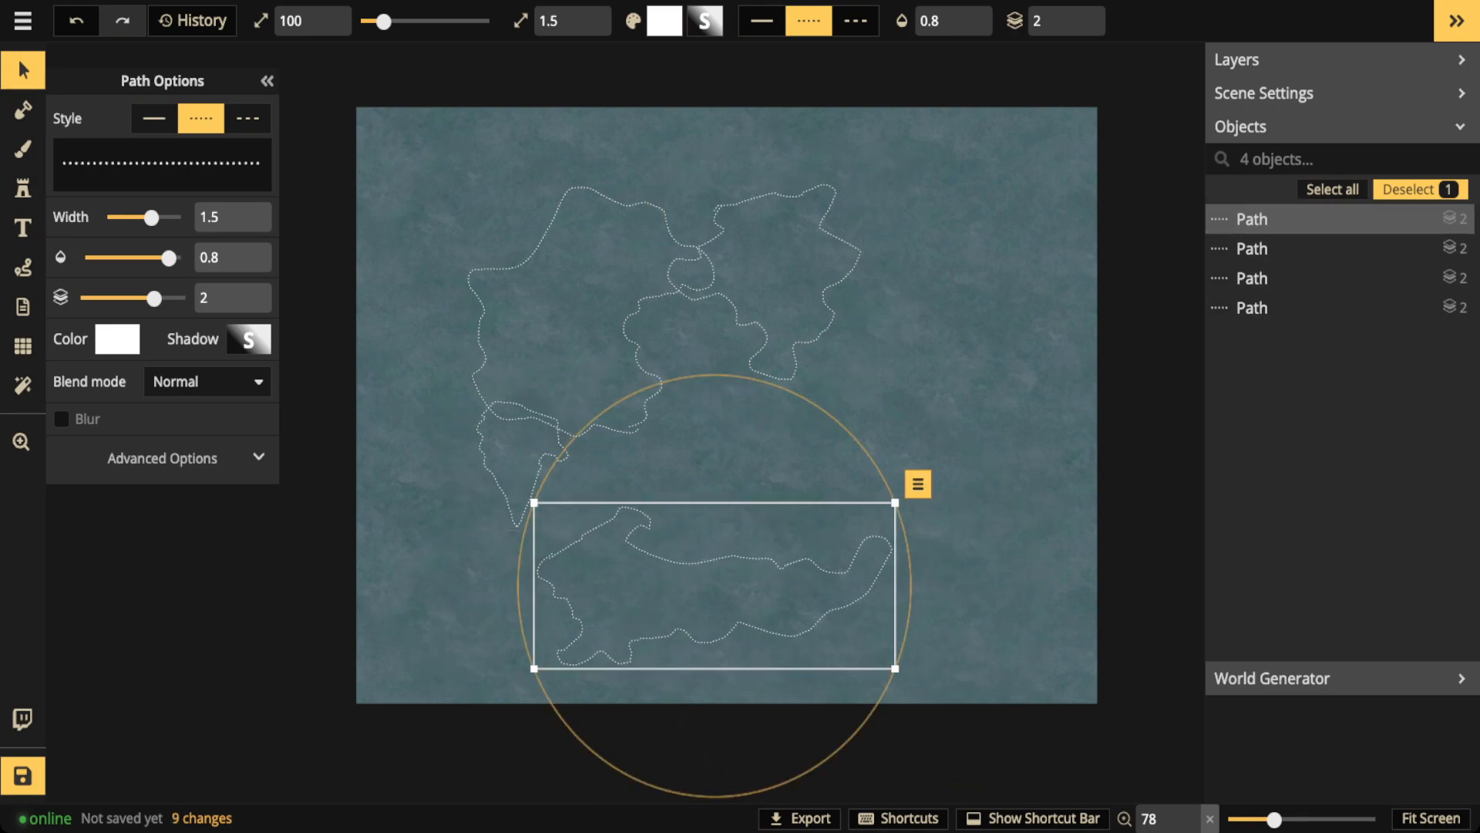
- Select all four outlines, shift them together slightly up and to the right, and deselect them
left_click_drag(380, 160, 906, 668)
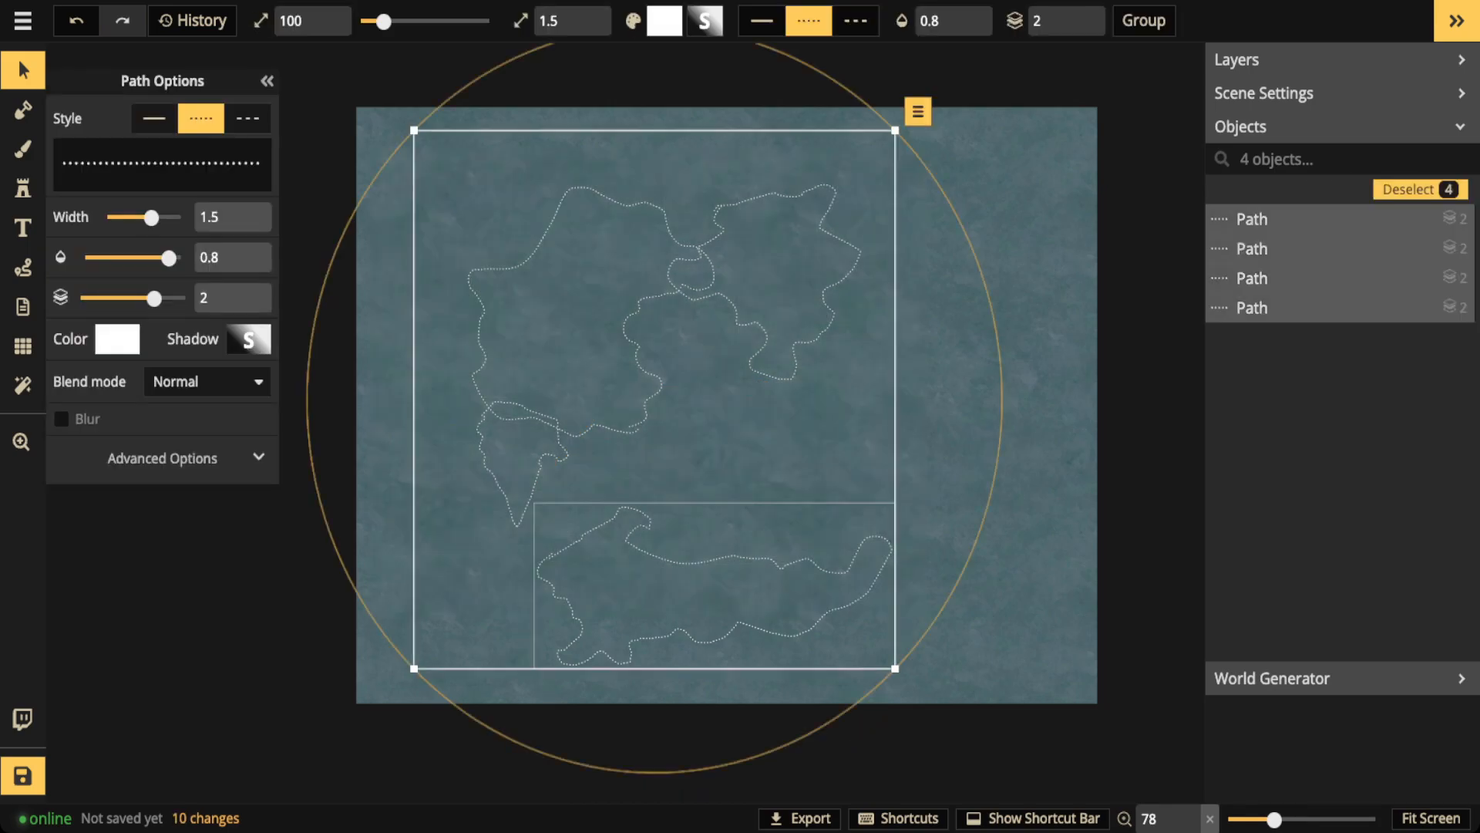
left_click_drag(668, 398, 663, 394)
key("Escape")
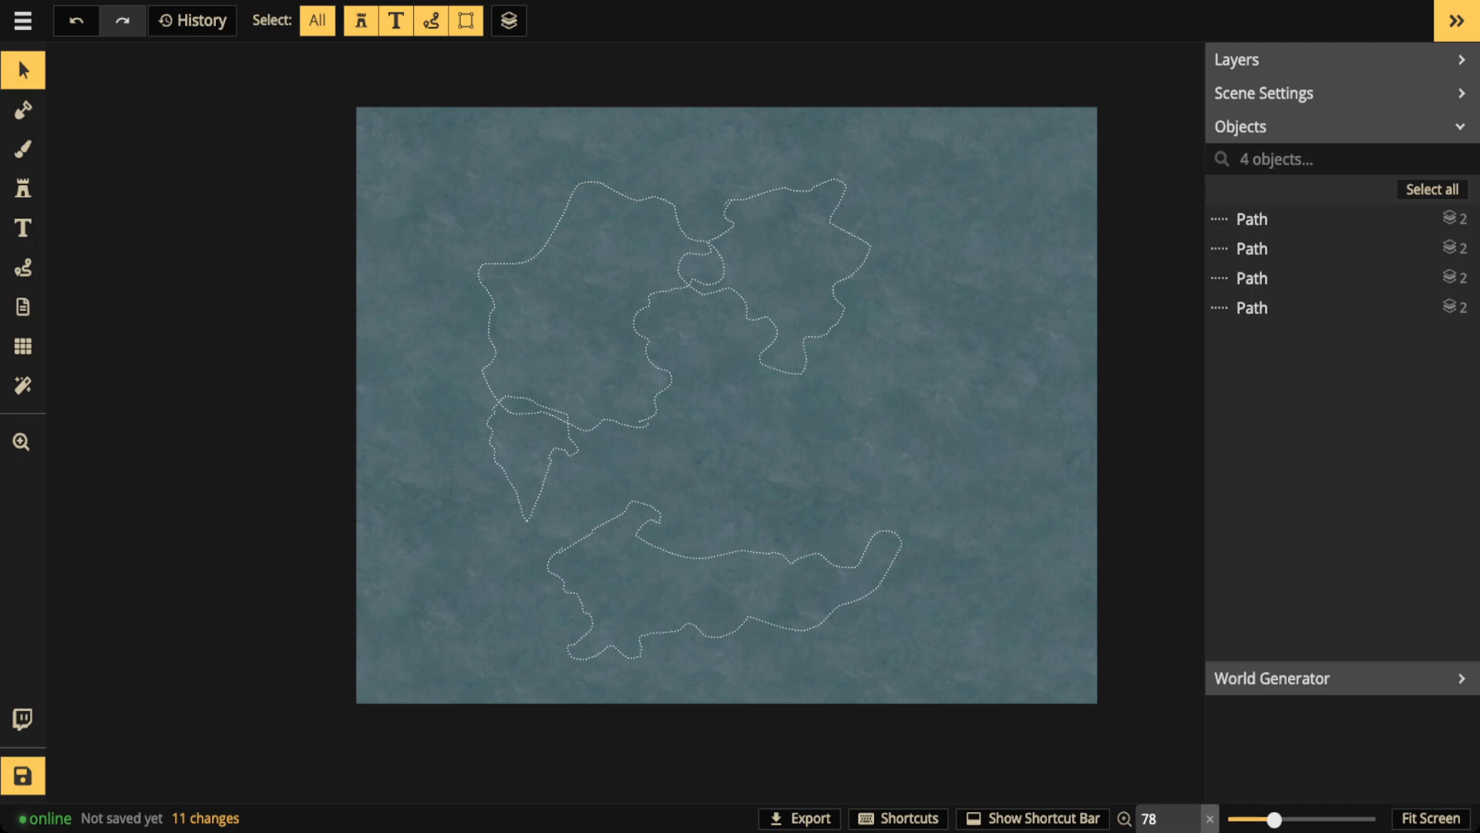
- Draw solid freehand border lines where the small outline meets the largest one and where the two large upper outlines overlap
left_click(23, 267)
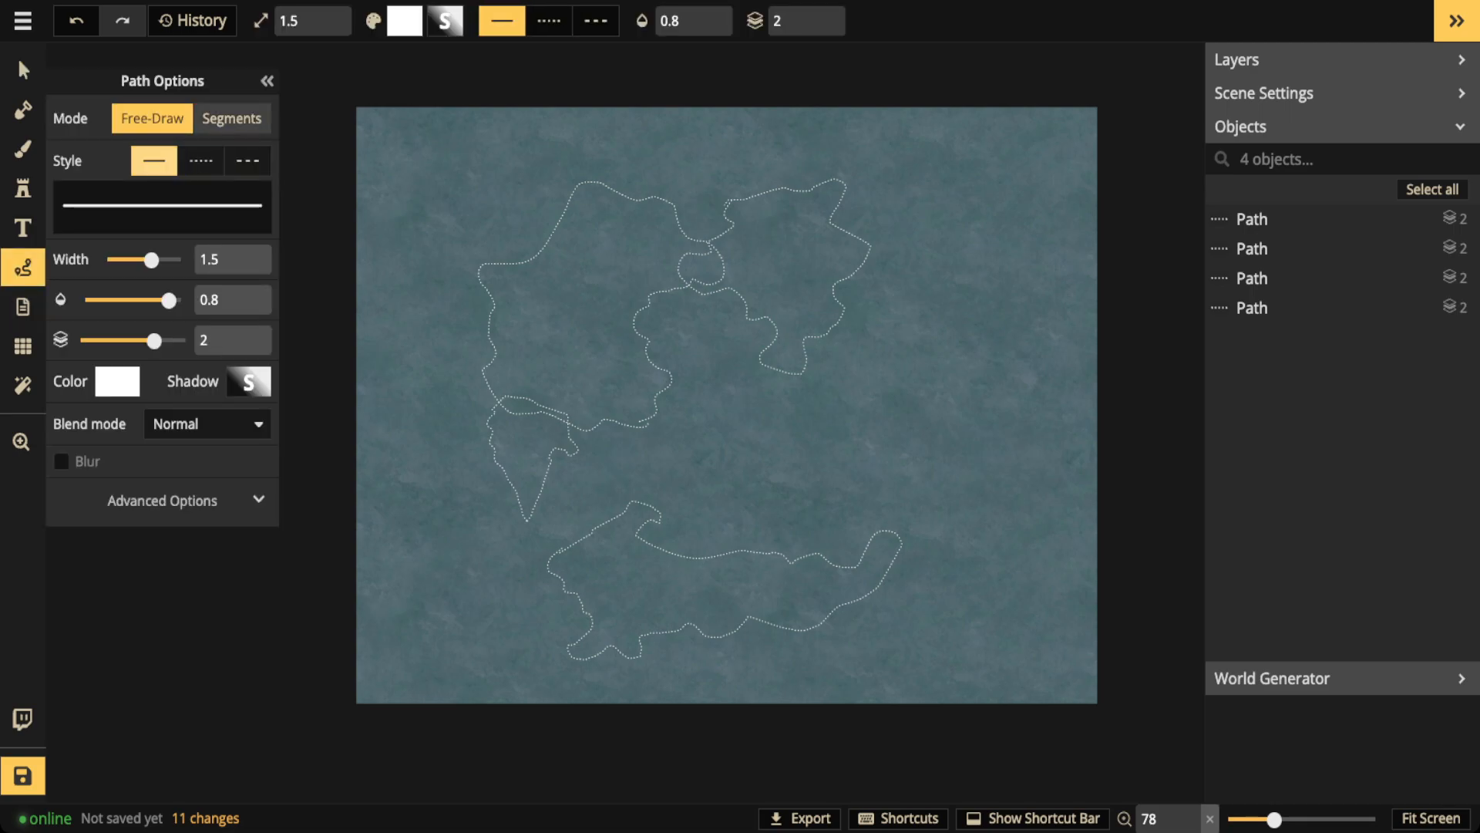
left_click_drag(572, 425, 497, 397)
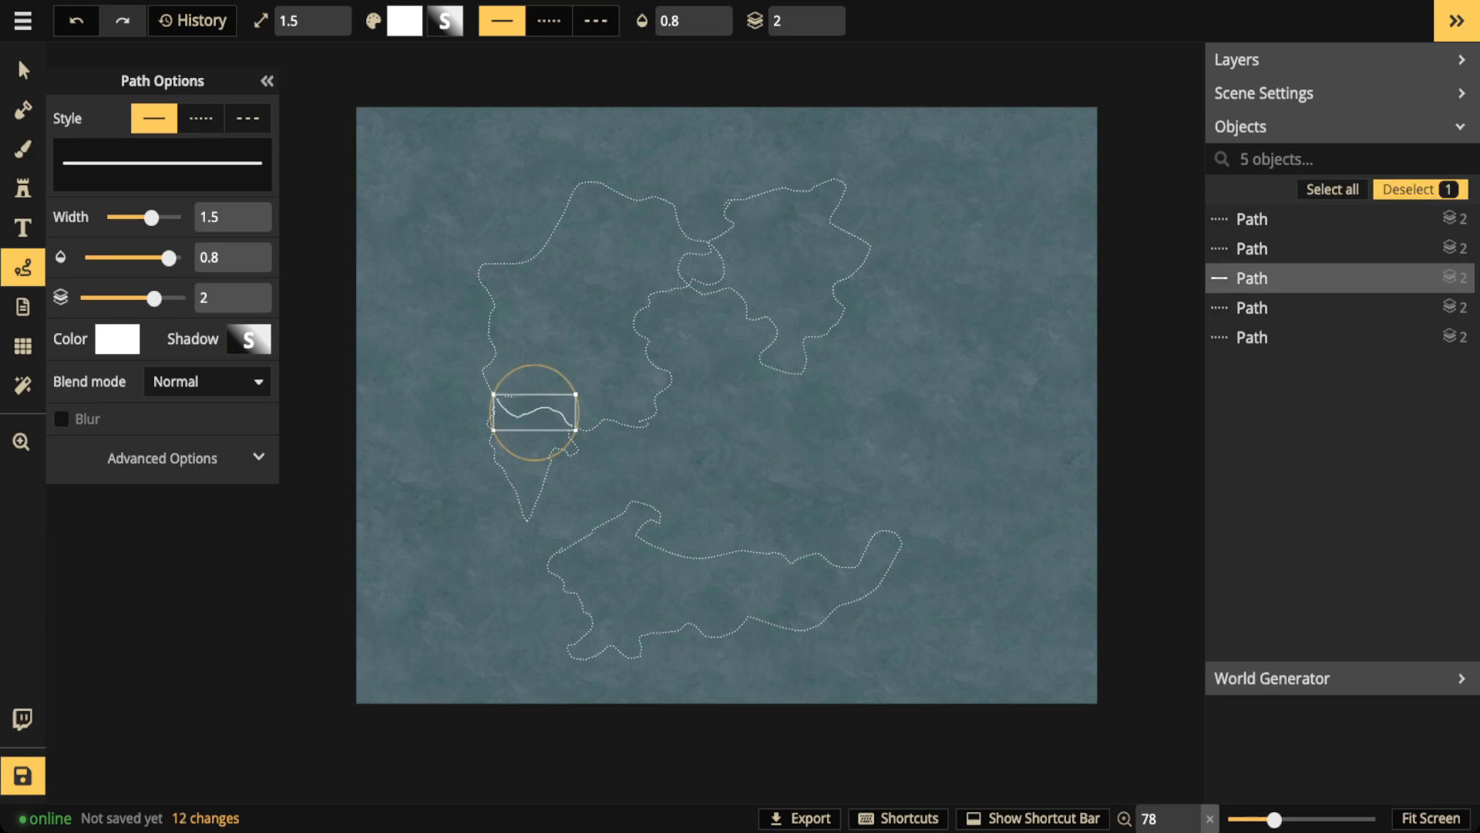
mouse_move(707, 242)
left_mouse_down()
mouse_move(682, 266)
mouse_move(687, 284)
left_mouse_up()
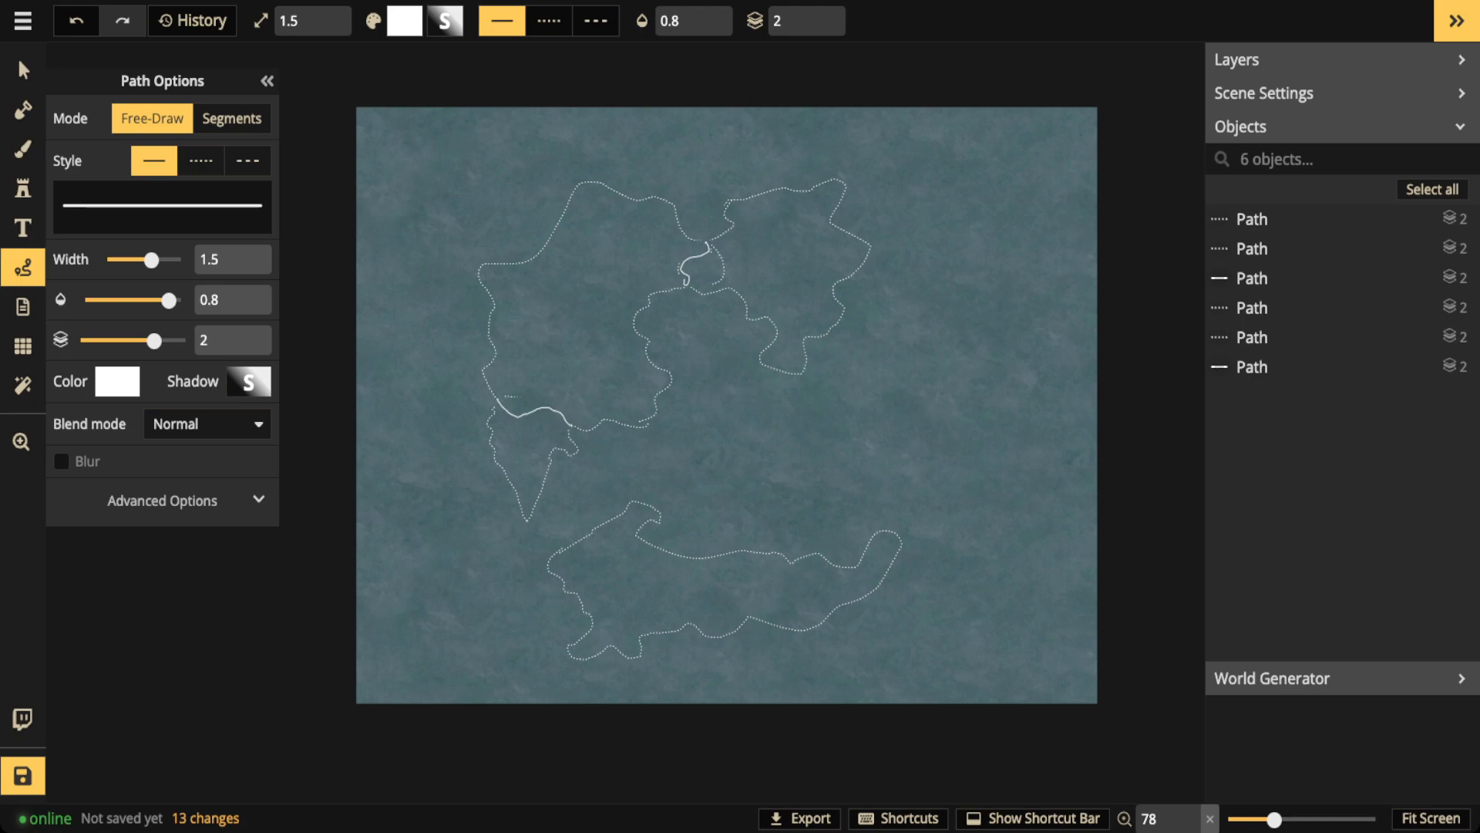
- Add land with the Mask tool at brush size 23 along the outer coastline of the three joined upper outlines
left_click(23, 110)
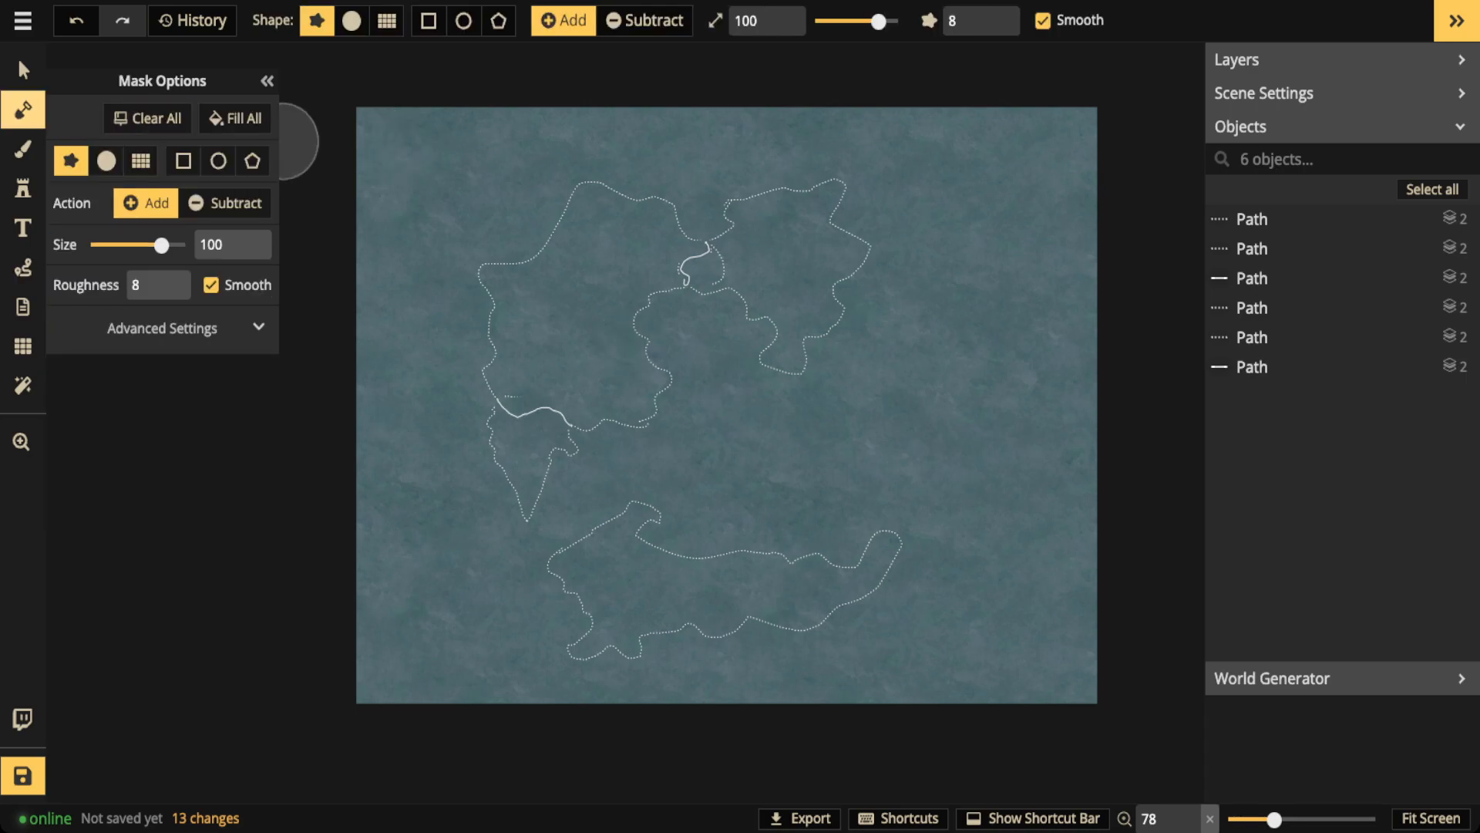
left_click(845, 20)
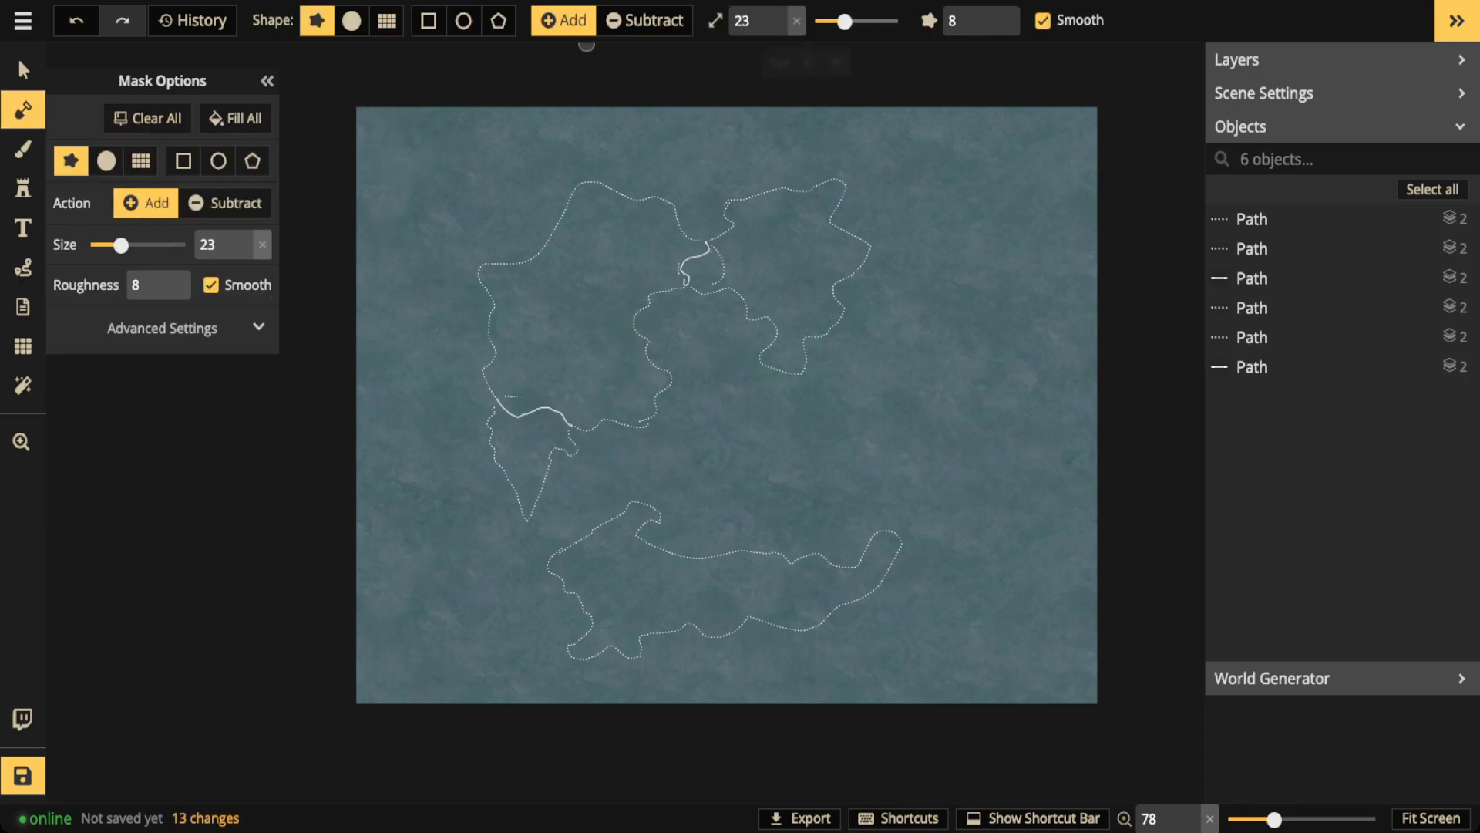
mouse_move(585, 195)
left_mouse_down()
mouse_move(537, 264)
mouse_move(481, 274)
mouse_move(500, 299)
mouse_move(500, 451)
mouse_move(529, 508)
mouse_move(573, 421)
mouse_move(558, 431)
mouse_move(597, 419)
left_mouse_up()
mouse_move(640, 418)
left_mouse_down()
mouse_move(670, 386)
mouse_move(636, 317)
mouse_move(682, 289)
mouse_move(698, 249)
mouse_move(653, 199)
mouse_move(583, 177)
left_mouse_up()
mouse_move(688, 284)
left_mouse_down()
mouse_move(746, 293)
mouse_move(777, 325)
mouse_move(767, 372)
mouse_move(848, 320)
mouse_move(862, 232)
mouse_move(842, 199)
mouse_move(775, 191)
mouse_move(701, 241)
mouse_move(704, 216)
left_mouse_up()
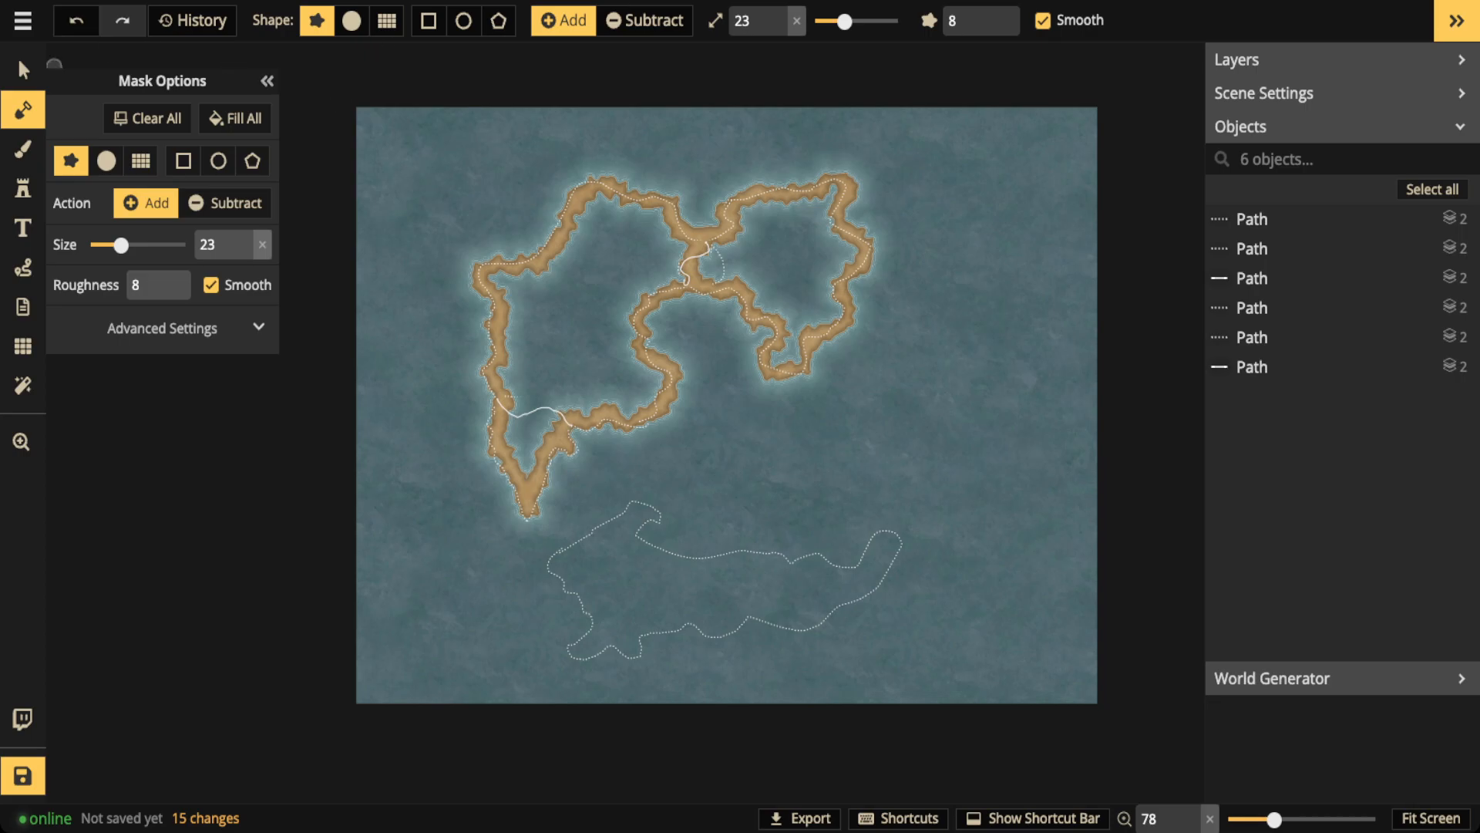
- Try to select all the planning paths on the map together
left_click(23, 70)
left_click_drag(448, 150, 1018, 753)
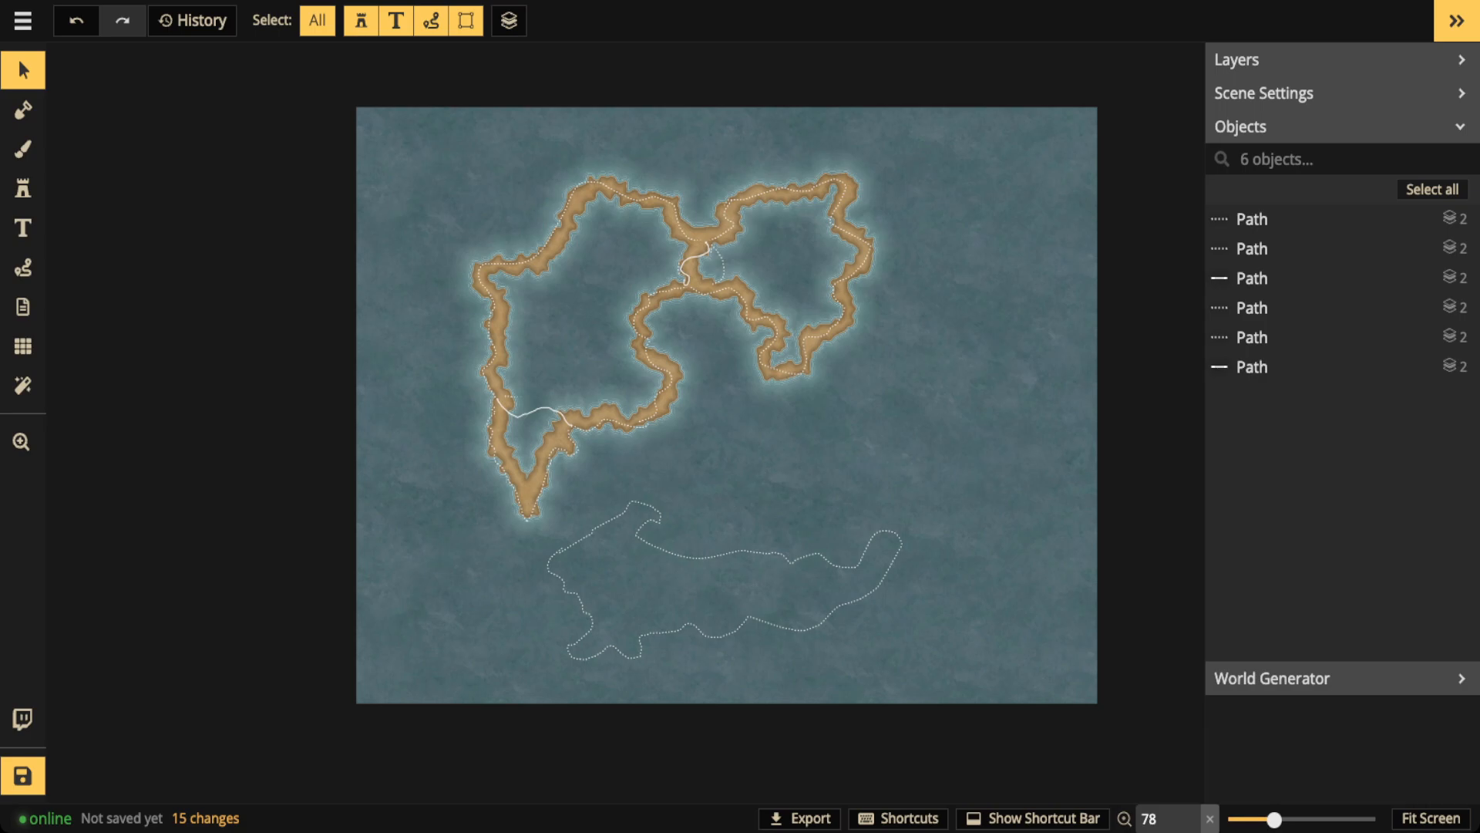
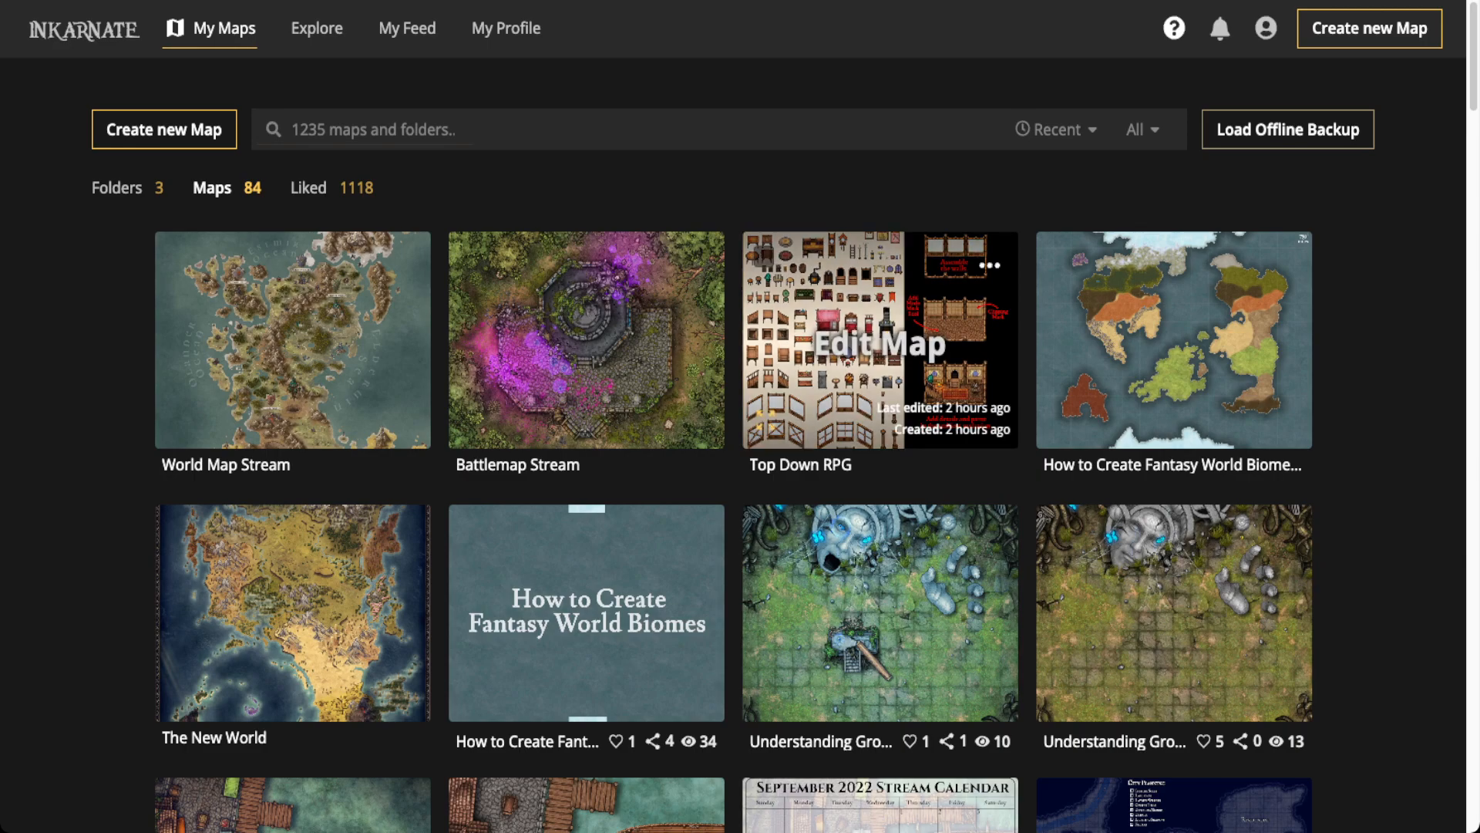
- View the Top Down RPG map's page and its full-size image, and return to the map overview
left_click(880, 341)
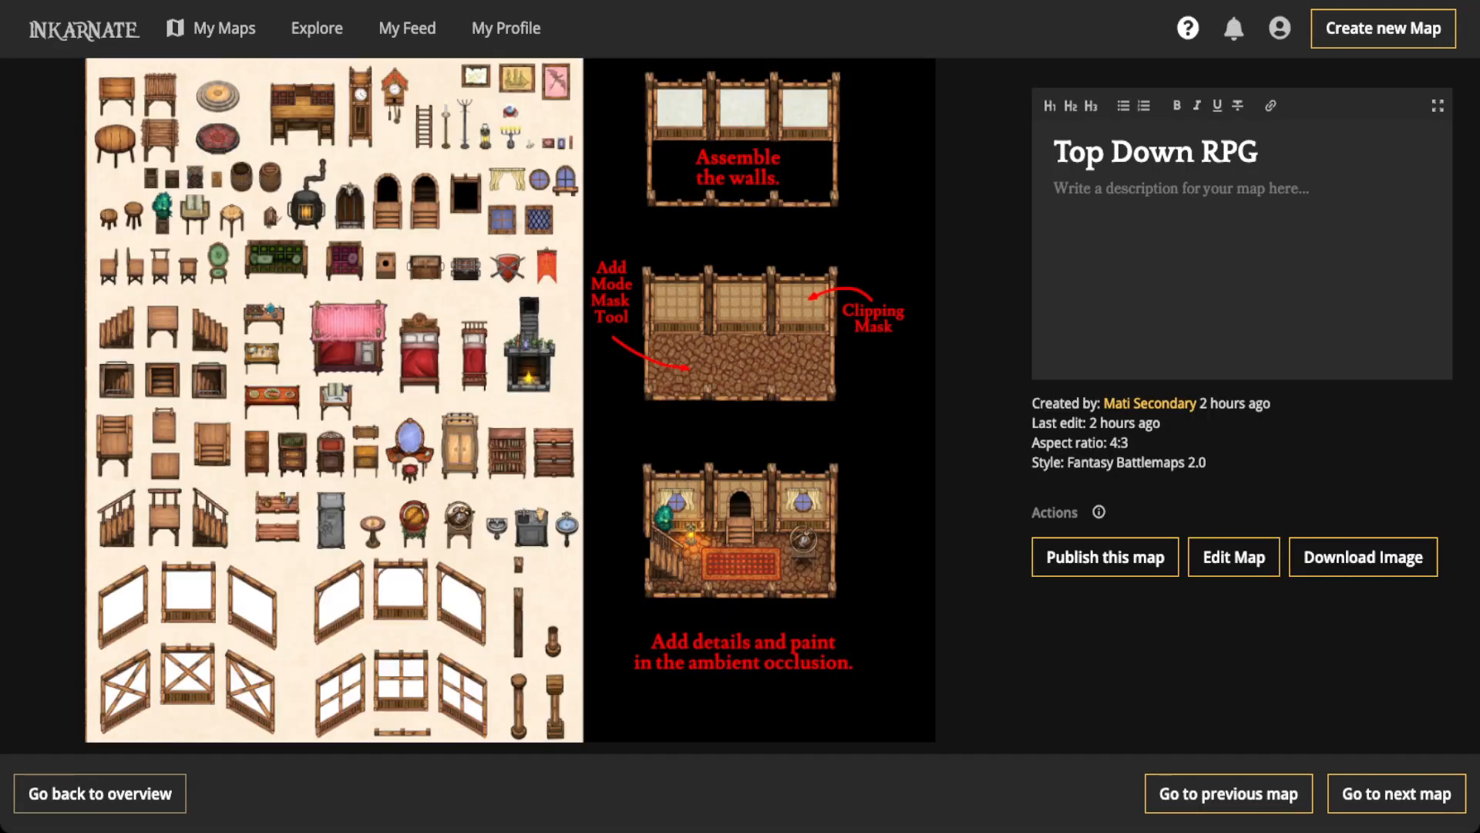
left_click(849, 347)
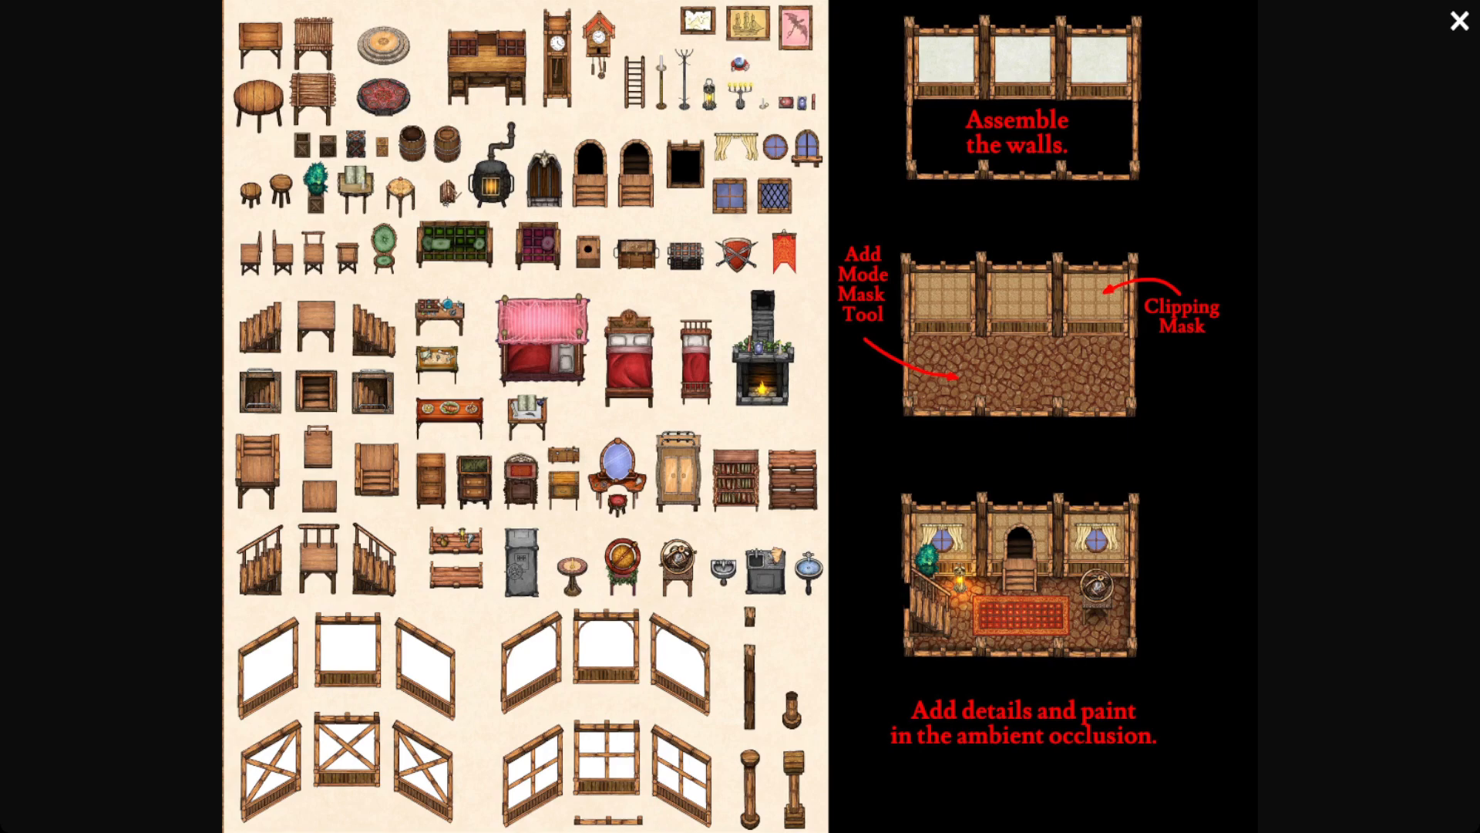
key("Escape")
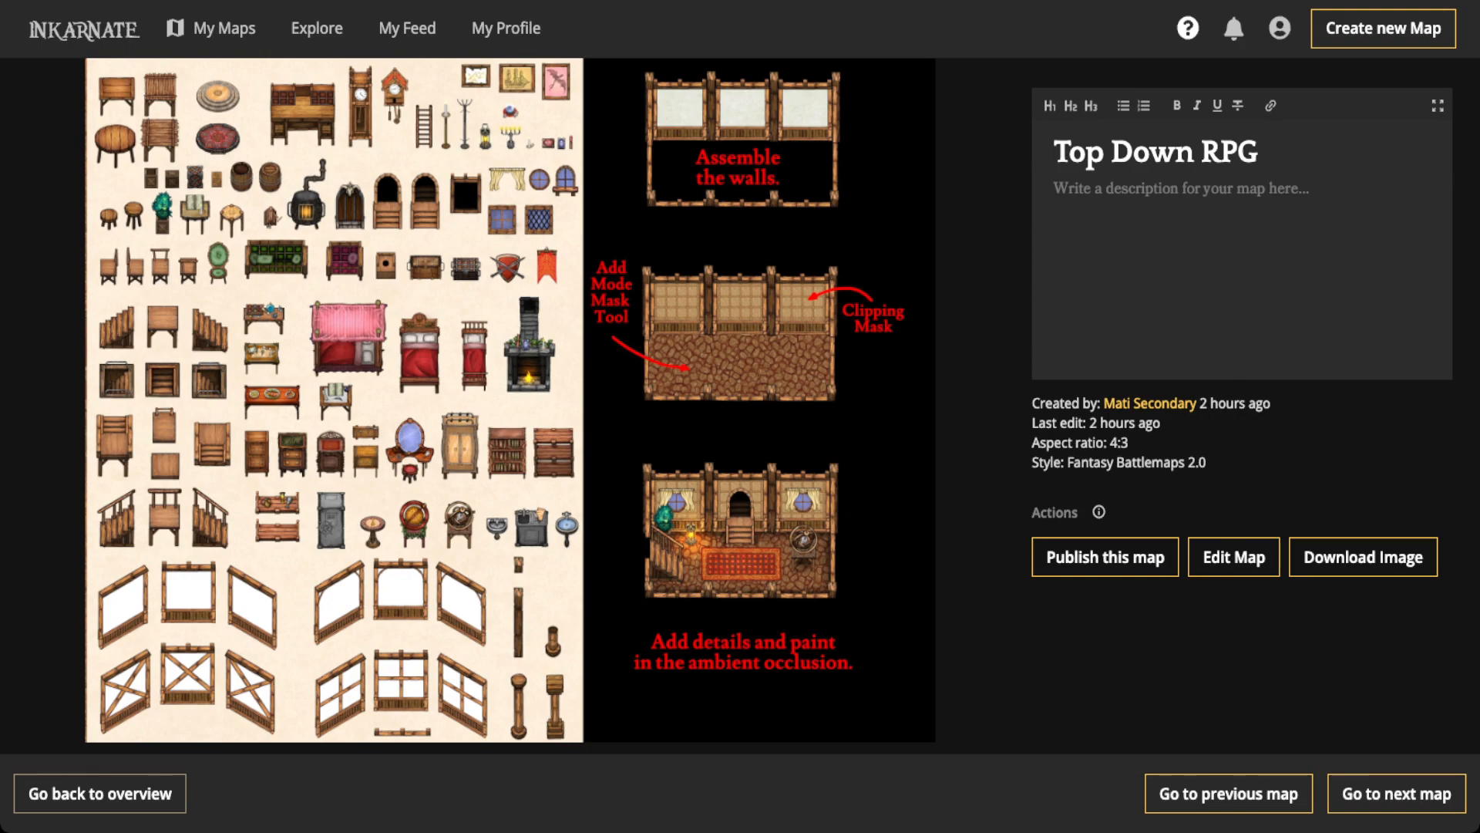
key("alt+Left")
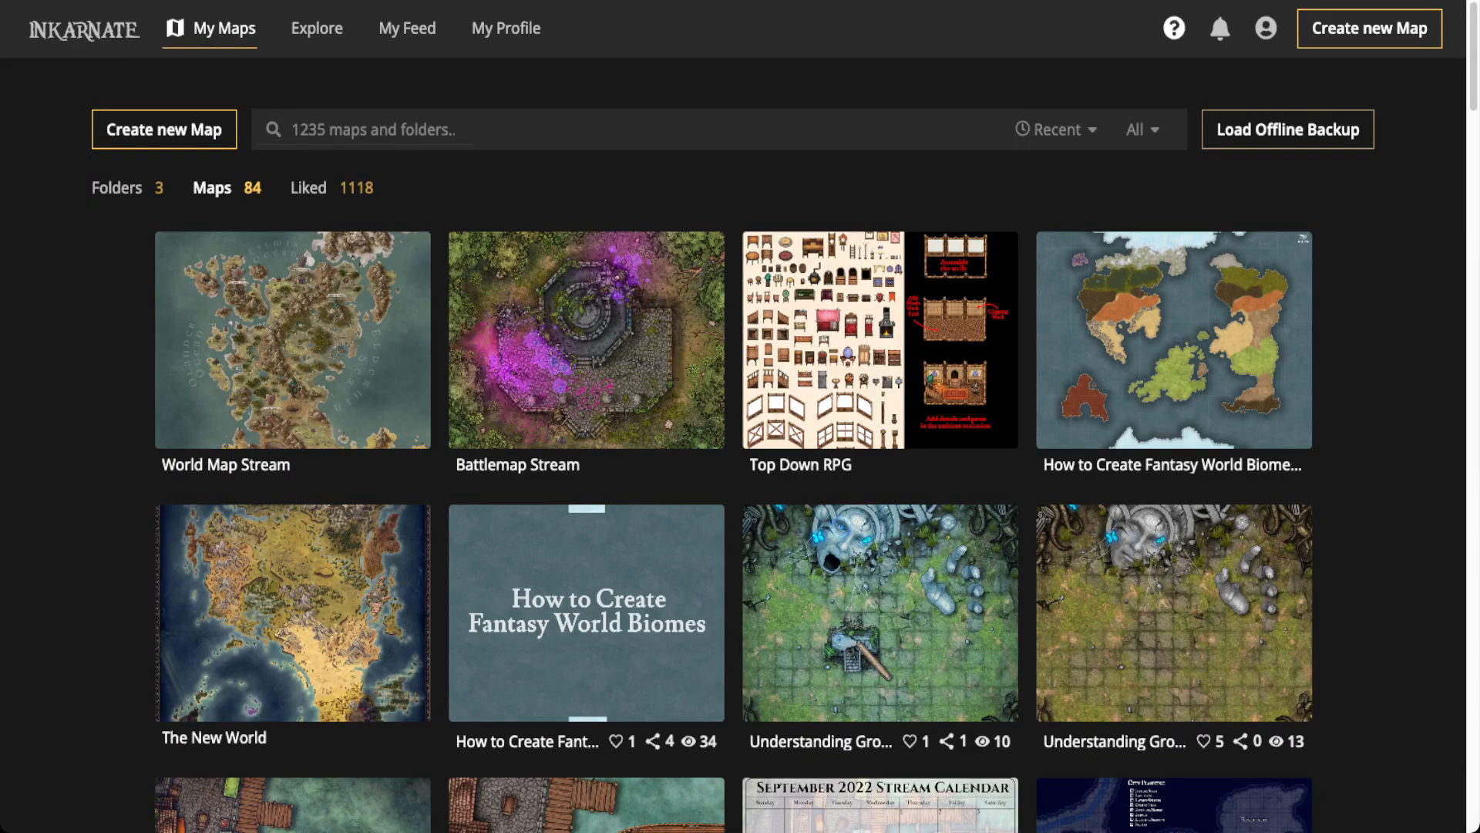